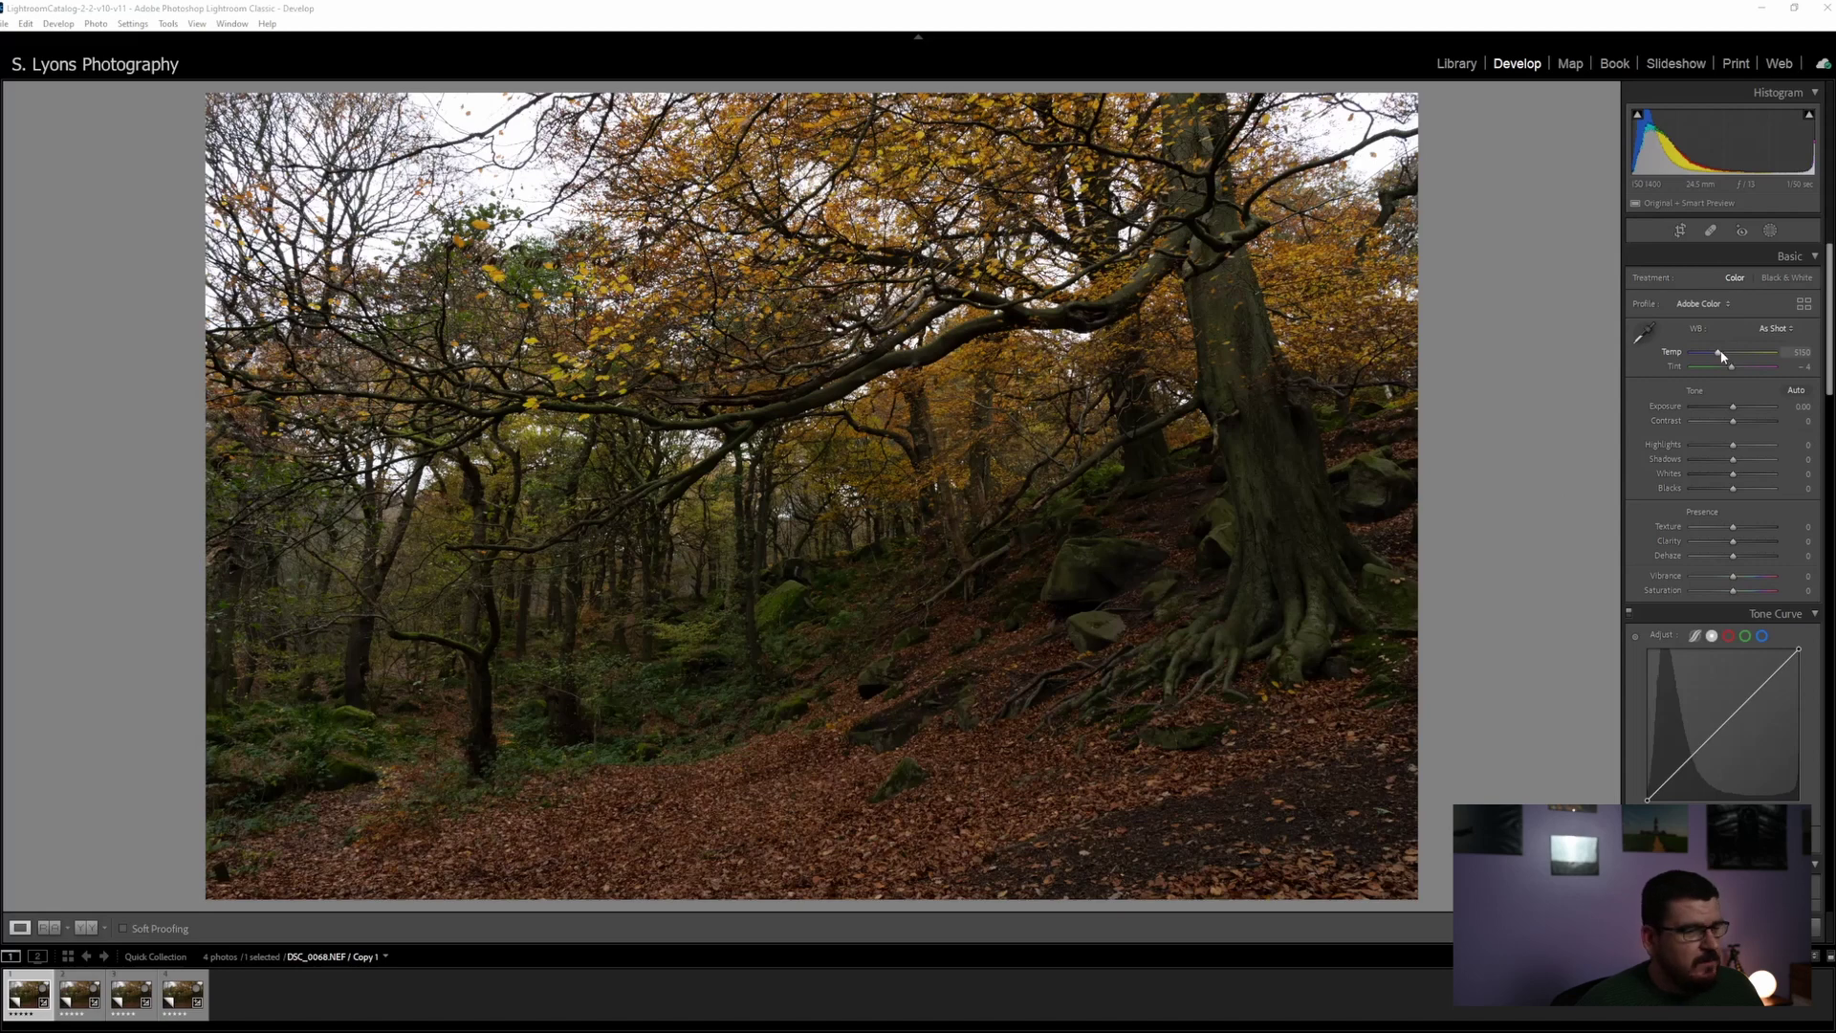
Set the photo's temperature to 3228, exposure to +0.44, contrast to +86, highlights to +32 and shadows to −14
left_click_drag(1721, 356, 1706, 360)
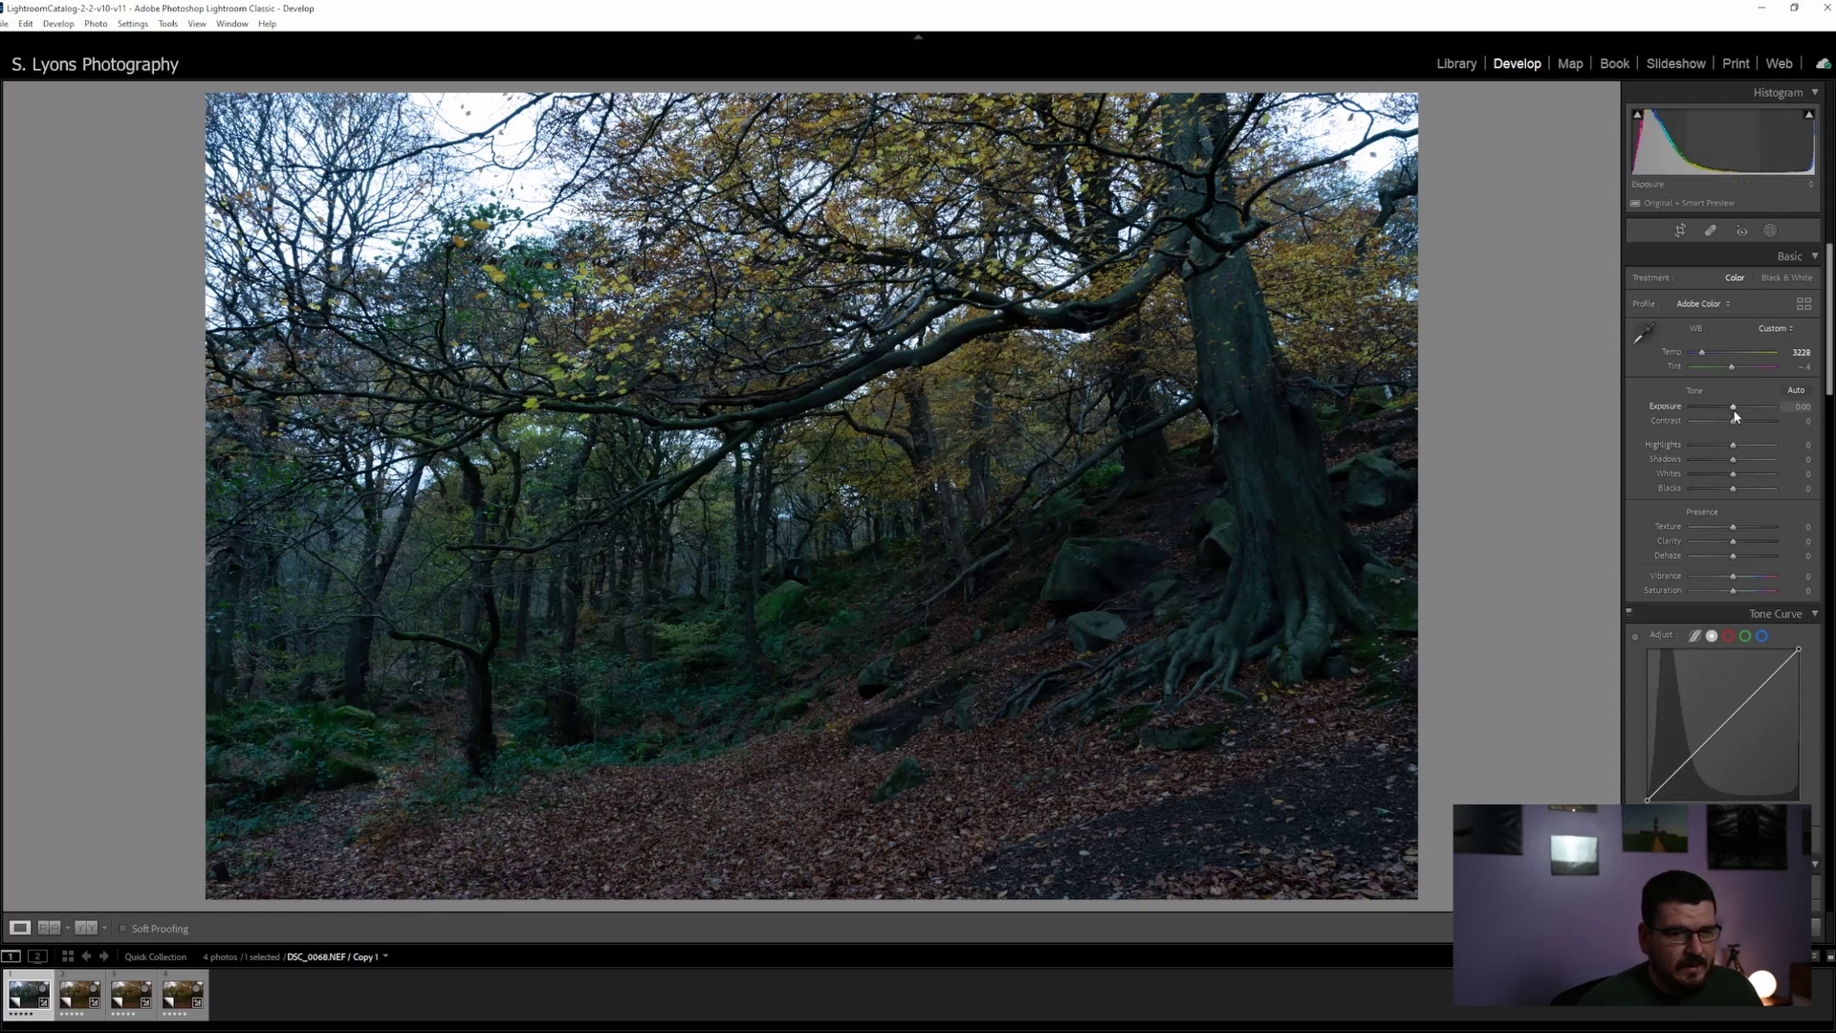
left_click_drag(1735, 411, 1731, 408)
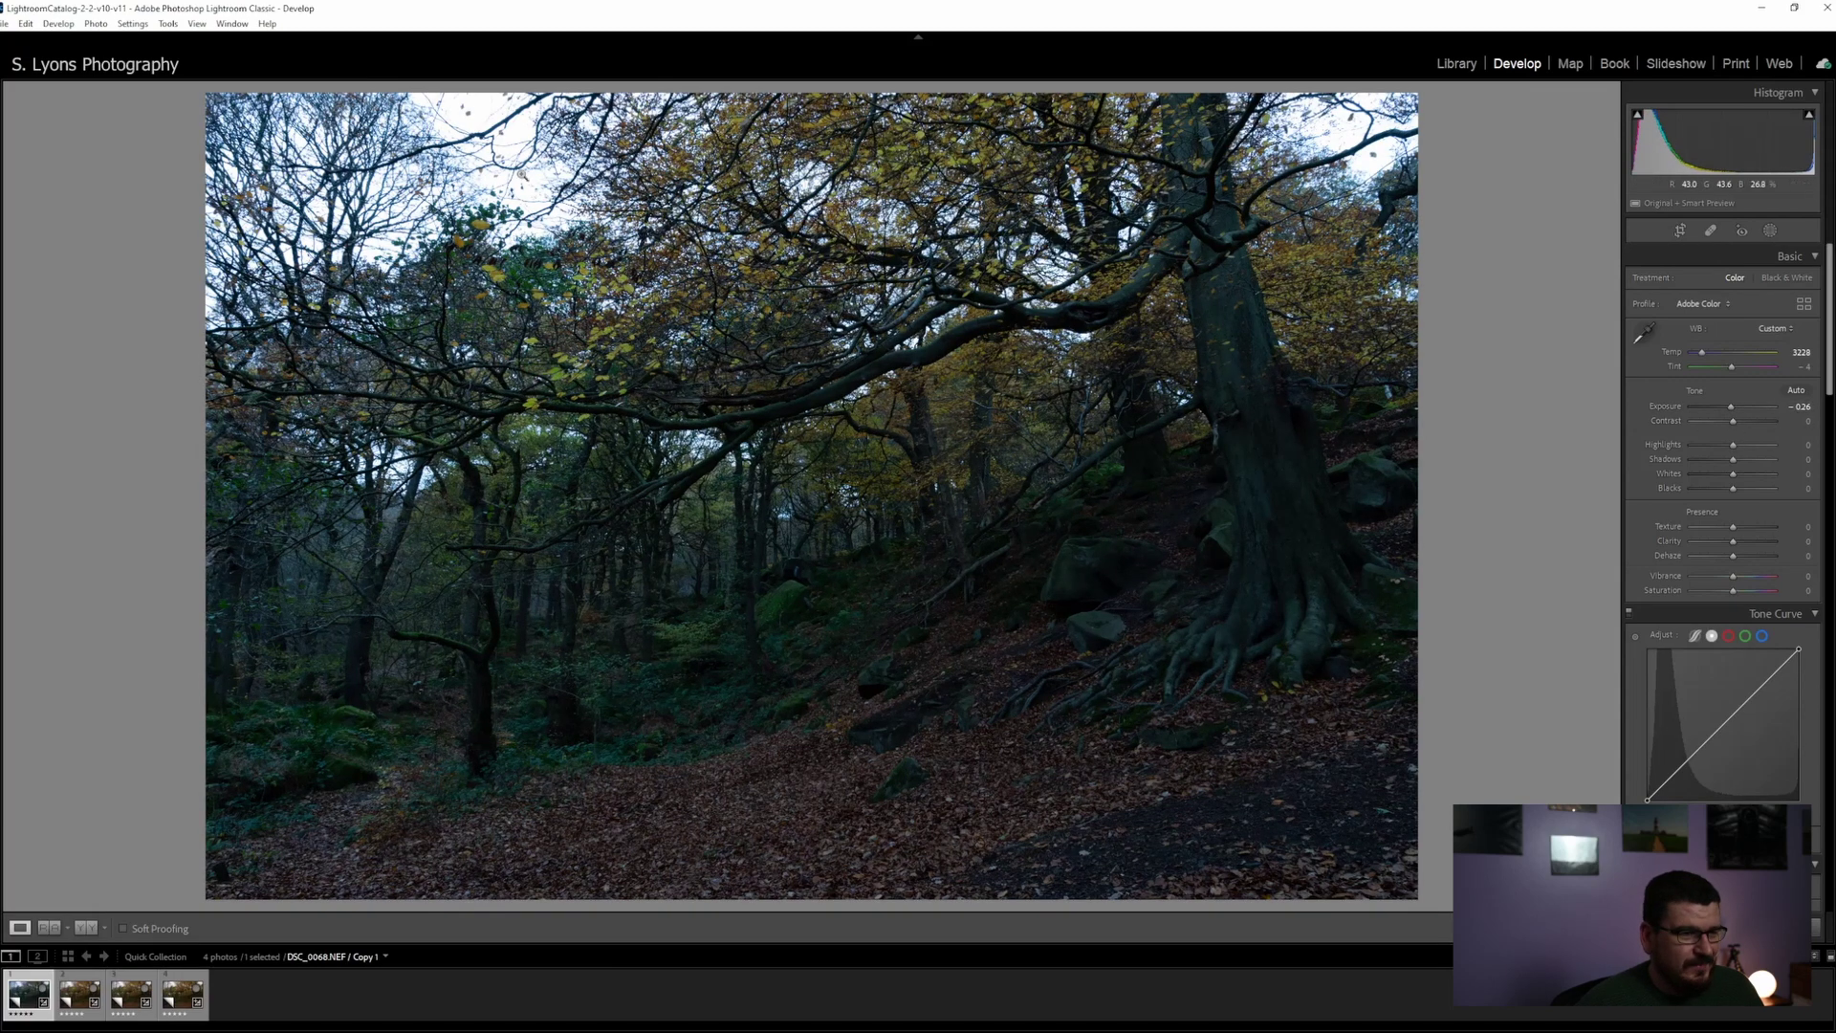
left_click_drag(1732, 406, 1768, 442)
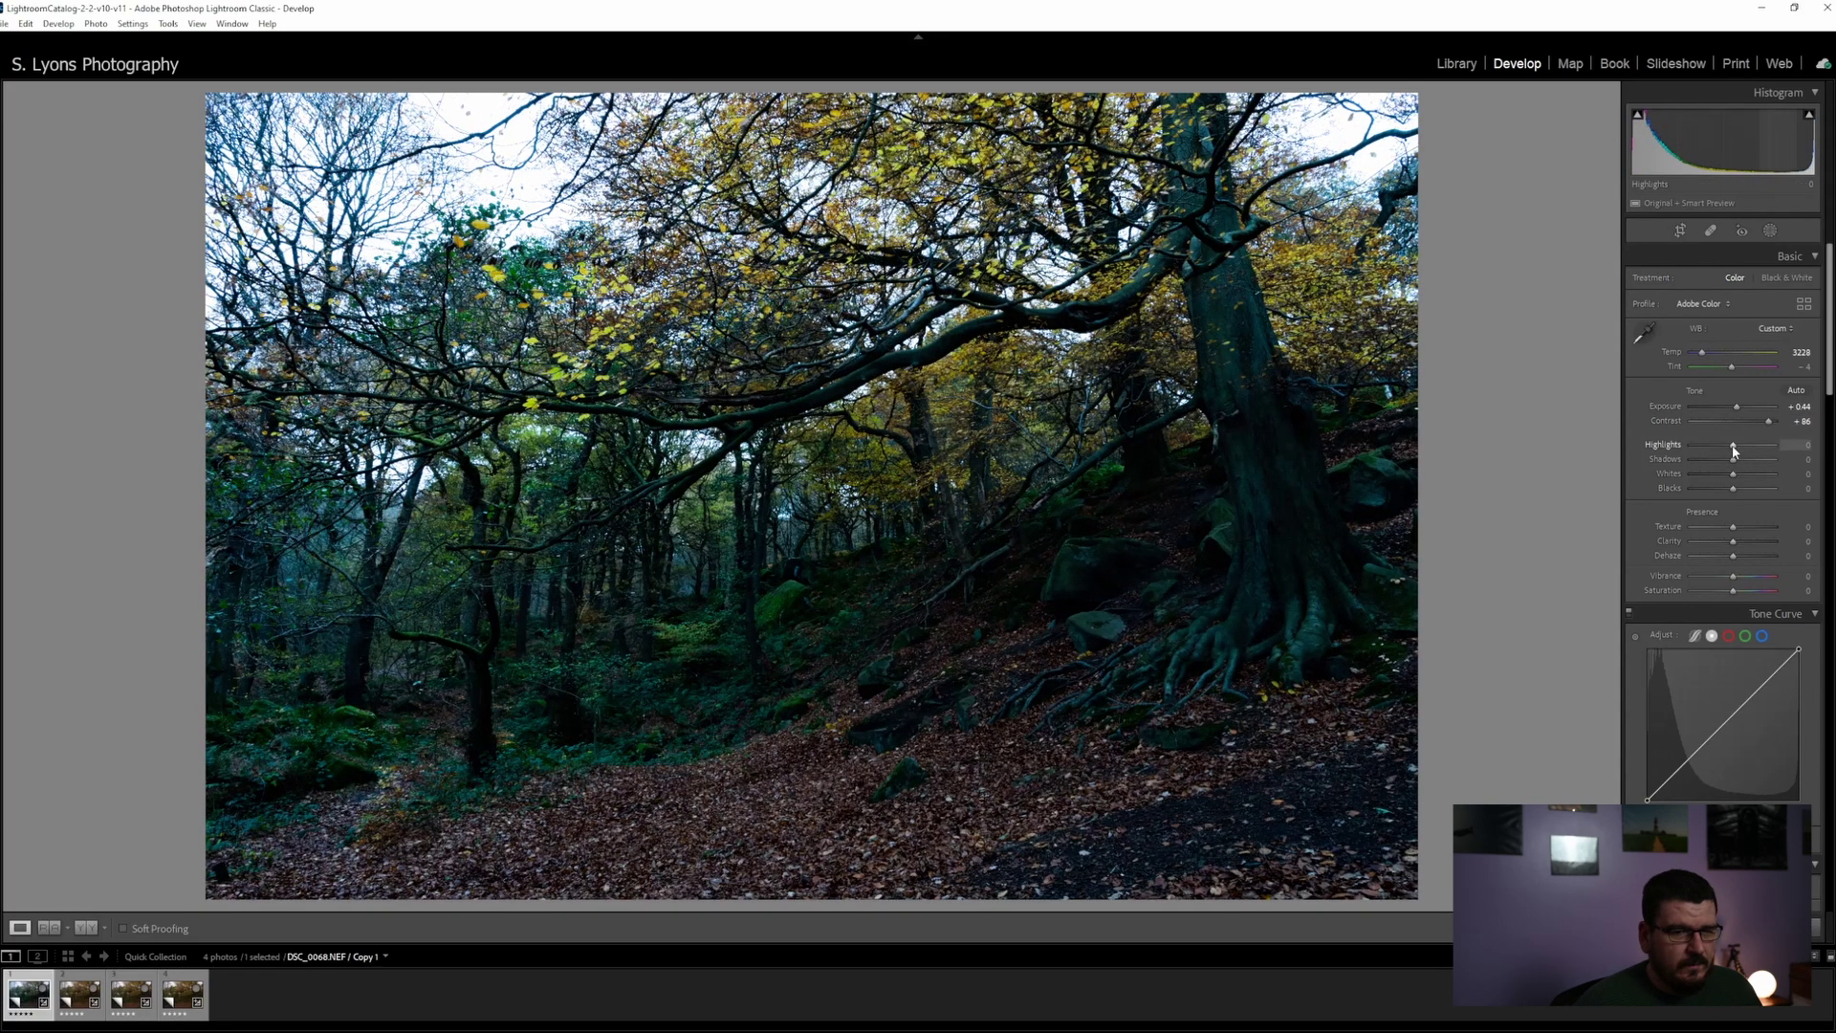
mouse_move(1731, 447)
left_mouse_down()
mouse_move(1756, 450)
mouse_move(1732, 463)
left_mouse_up()
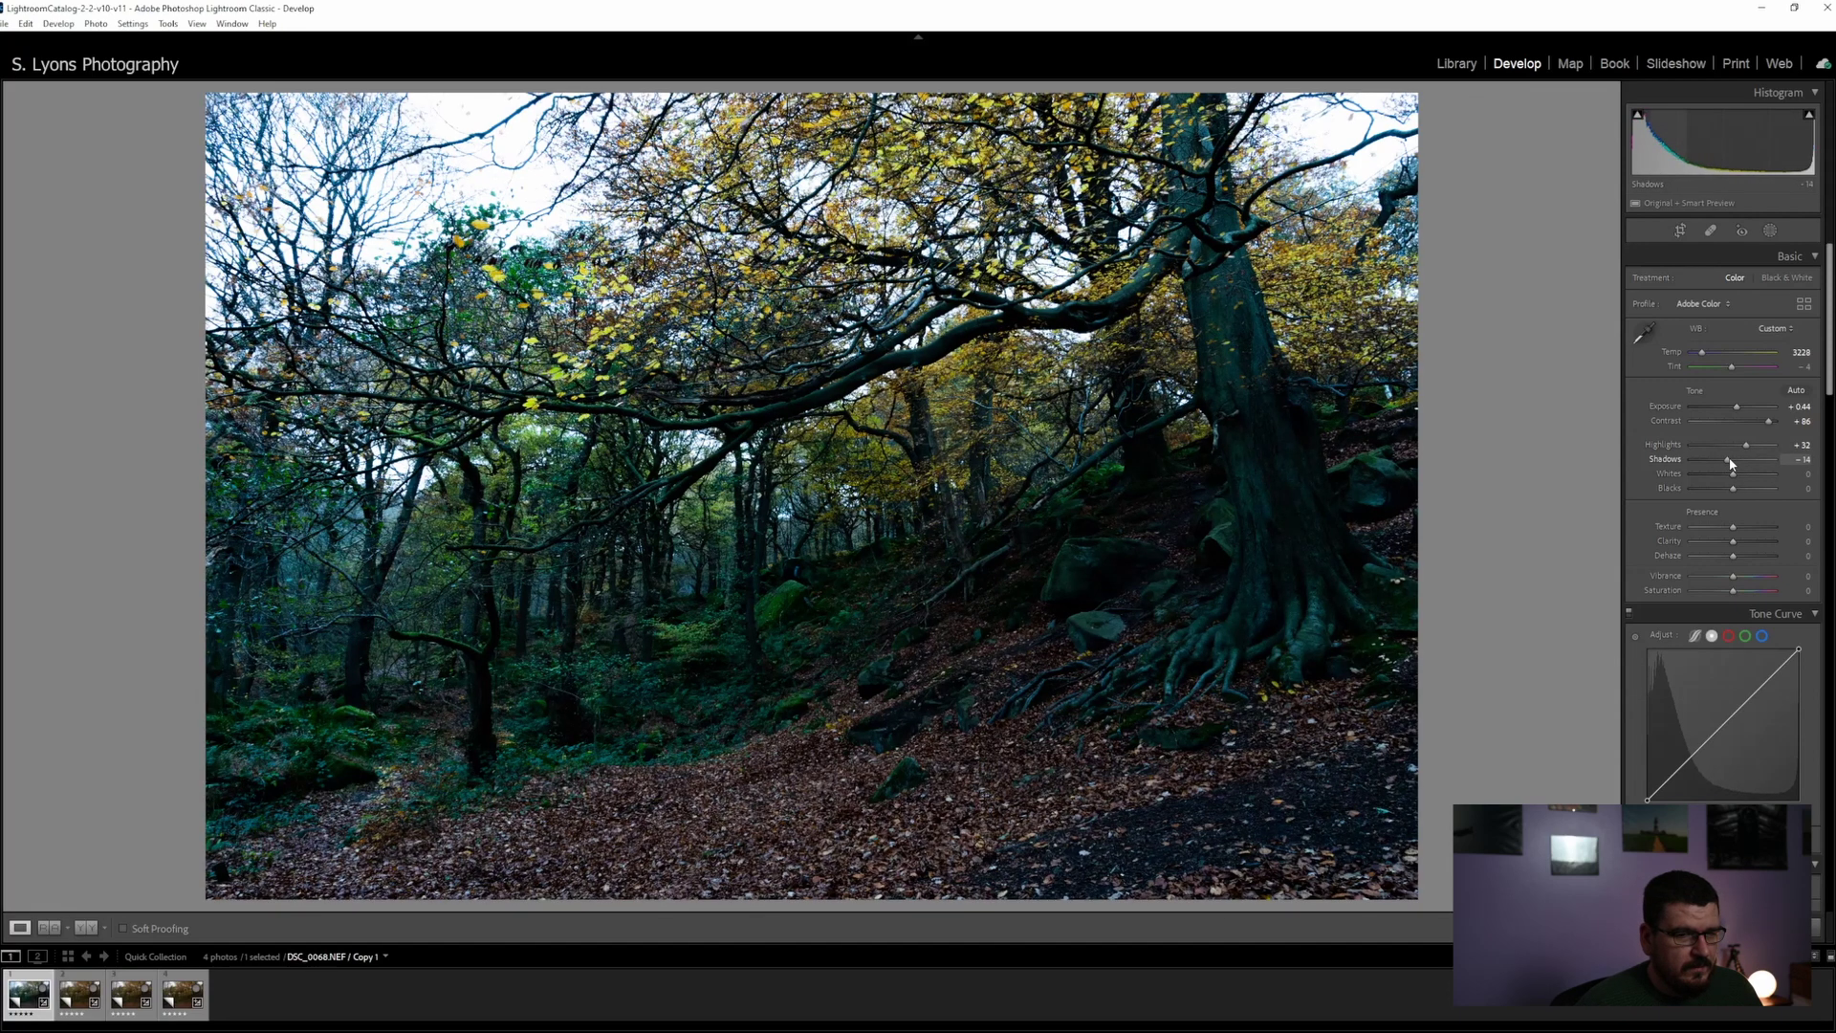
Refine the tones with temperature 3579, exposure +0.97, contrast +53, highlights −47, whites −16 and blacks +46
left_click_drag(1707, 352, 1702, 352)
left_click_drag(1735, 406, 1715, 452)
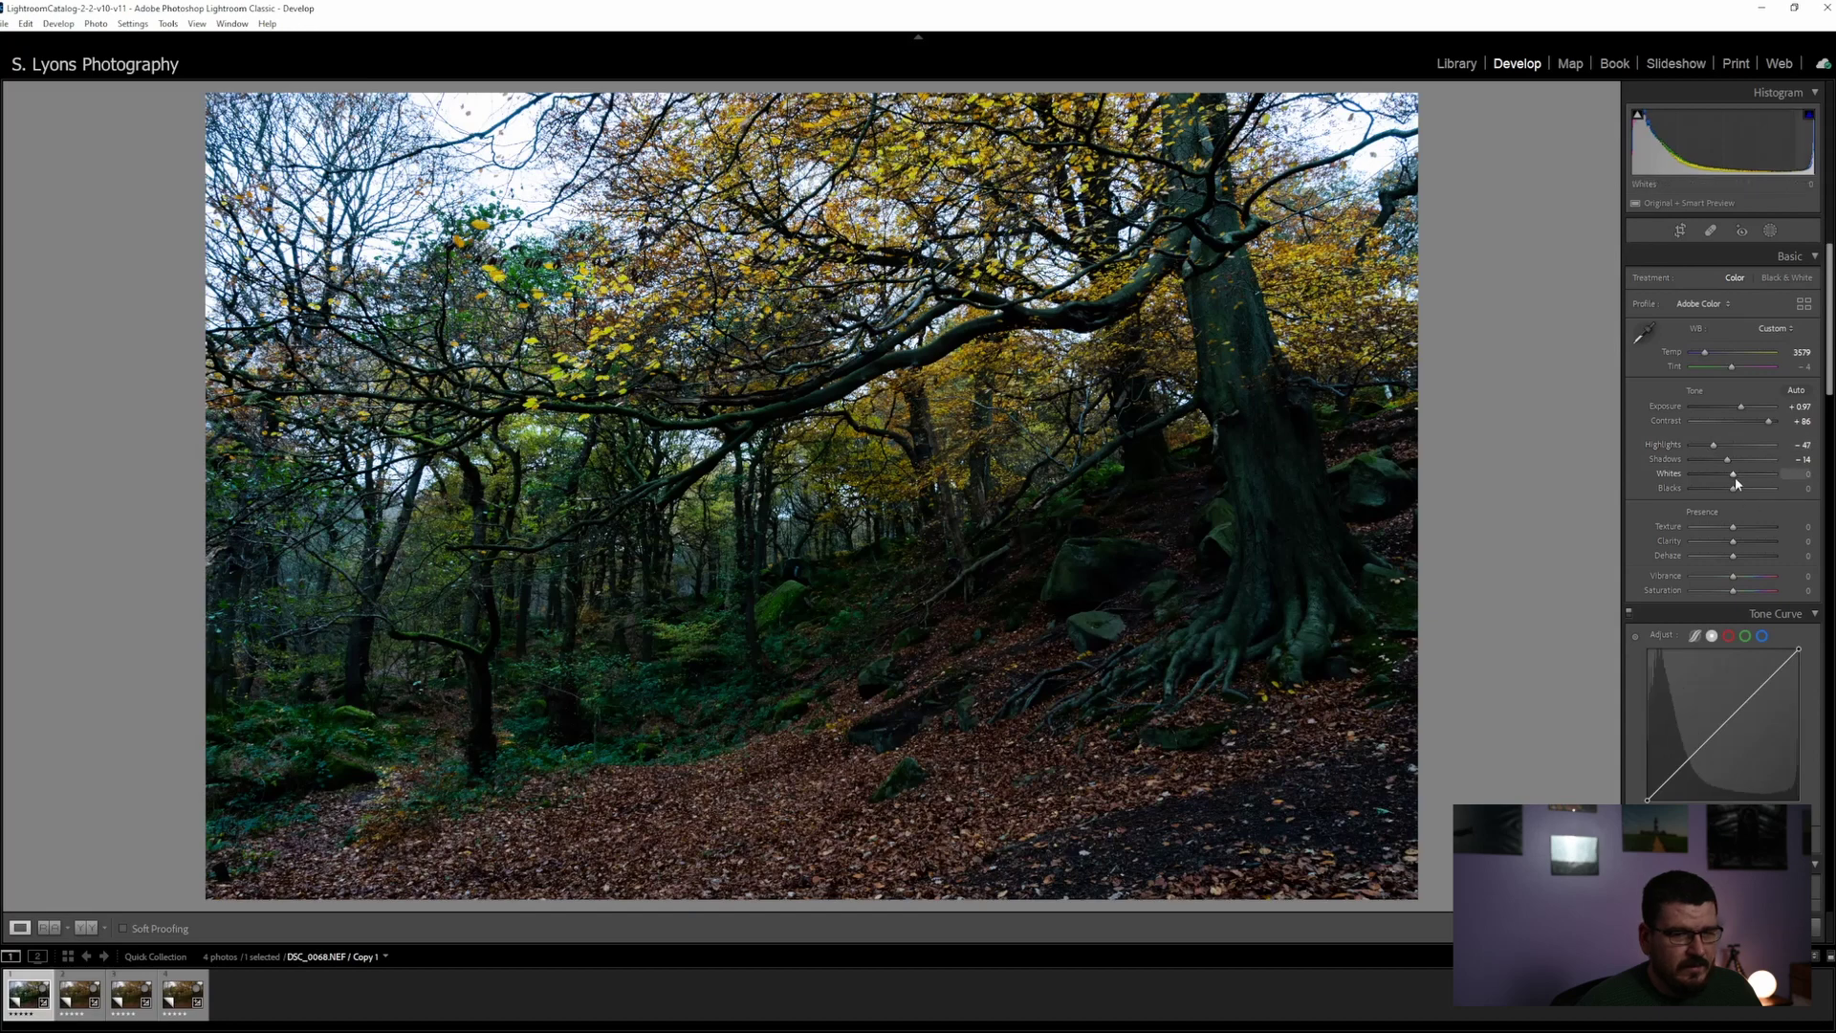
left_click_drag(1735, 480, 1754, 422)
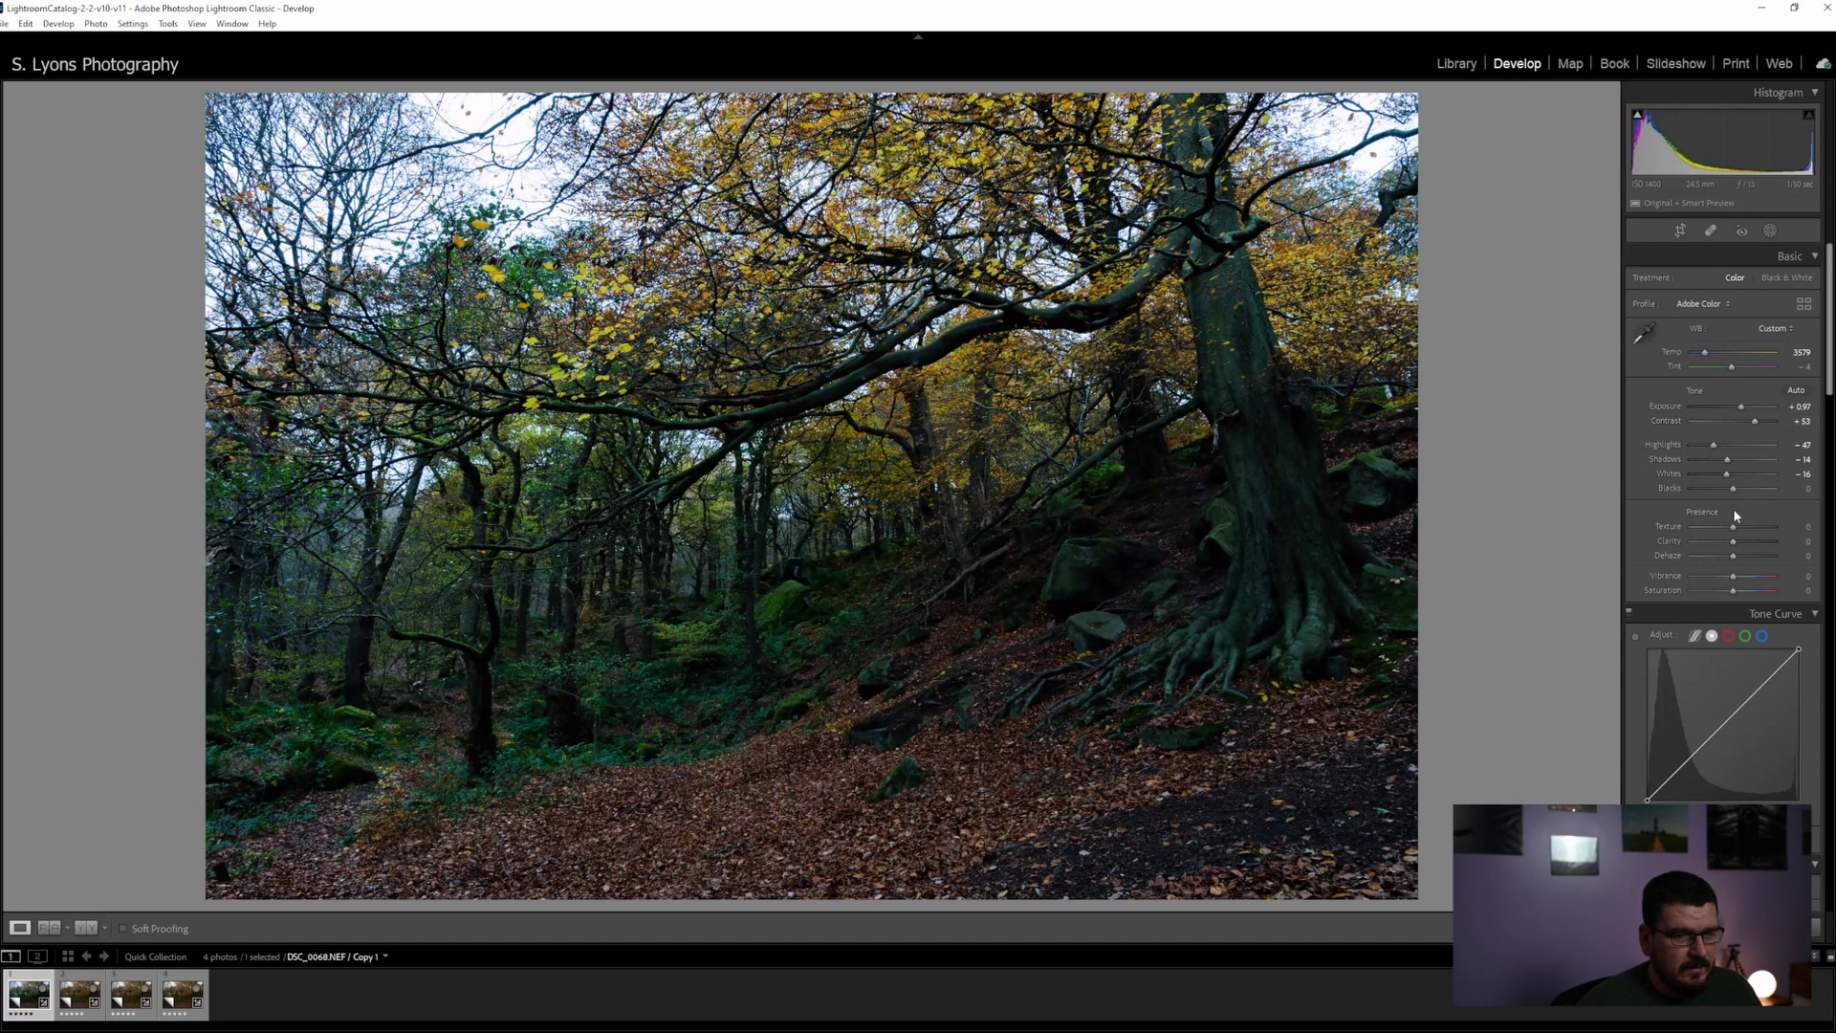
left_click_drag(1737, 489, 1754, 490)
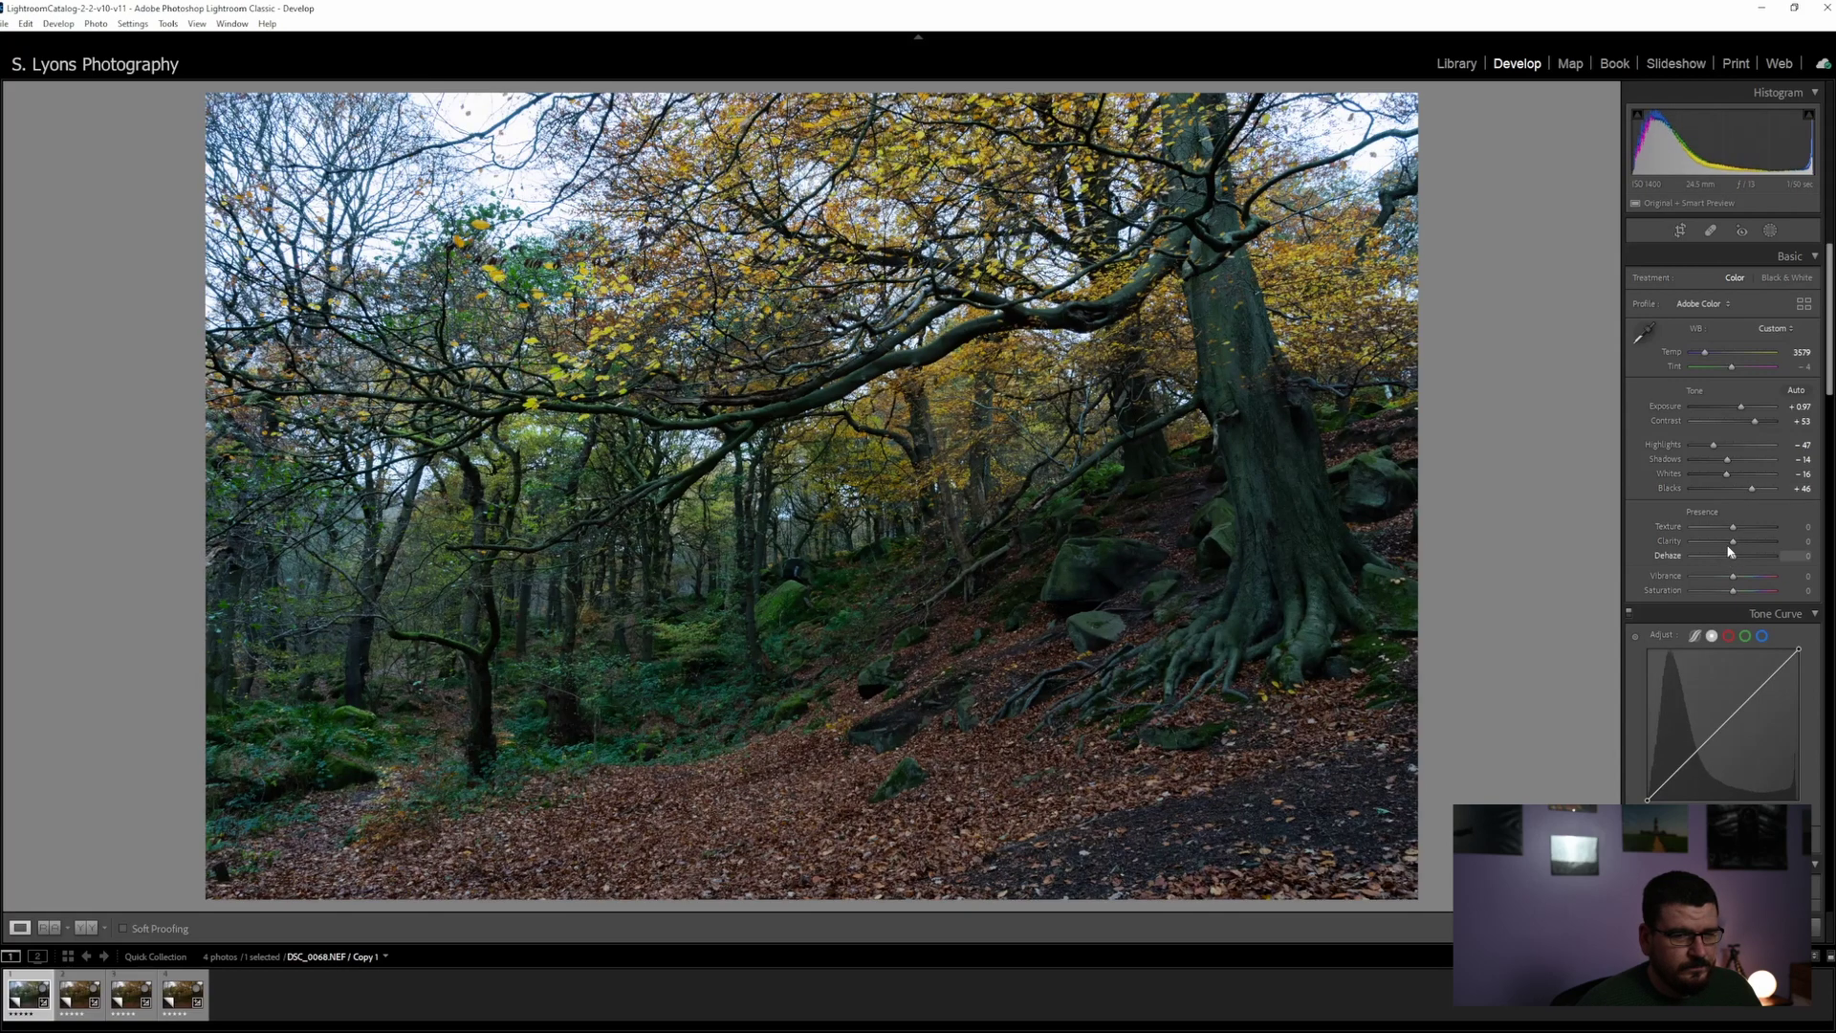
Soften the photo with dehaze −37, set exposure to +0.61 and raise vibrance to +40
left_click_drag(1736, 559, 1720, 561)
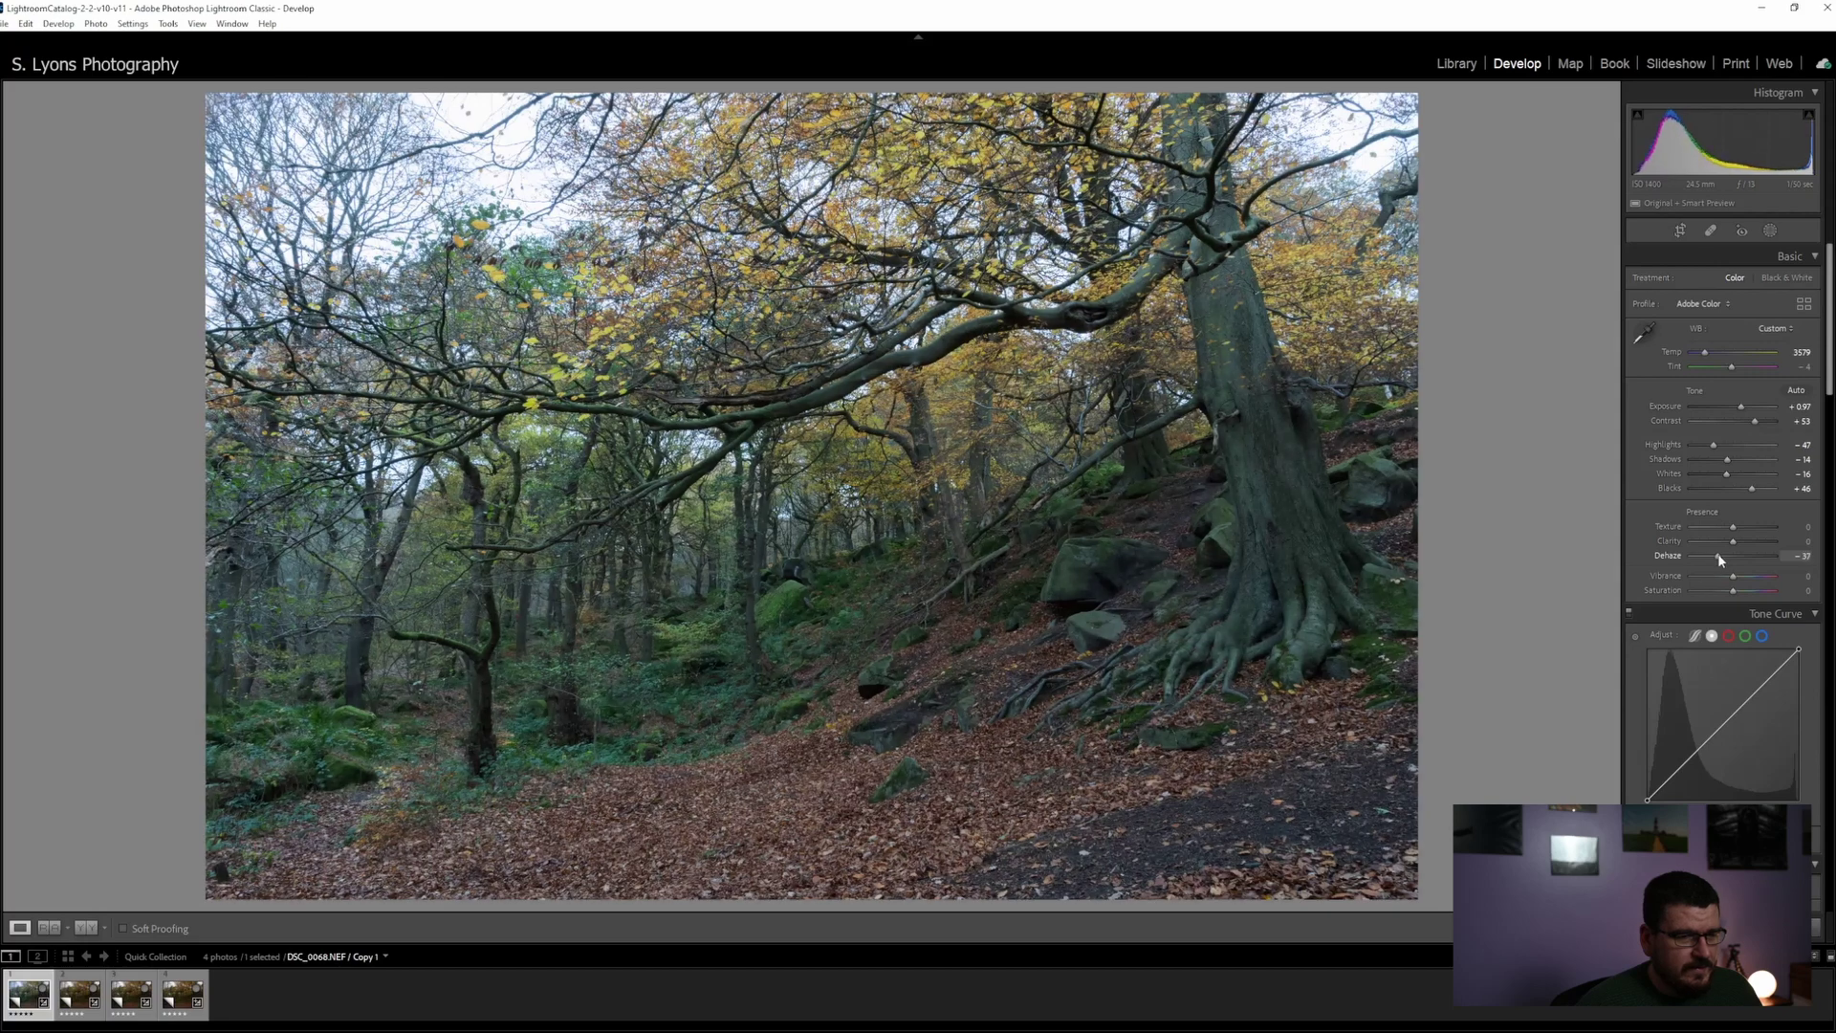
left_click_drag(1742, 411, 1742, 411)
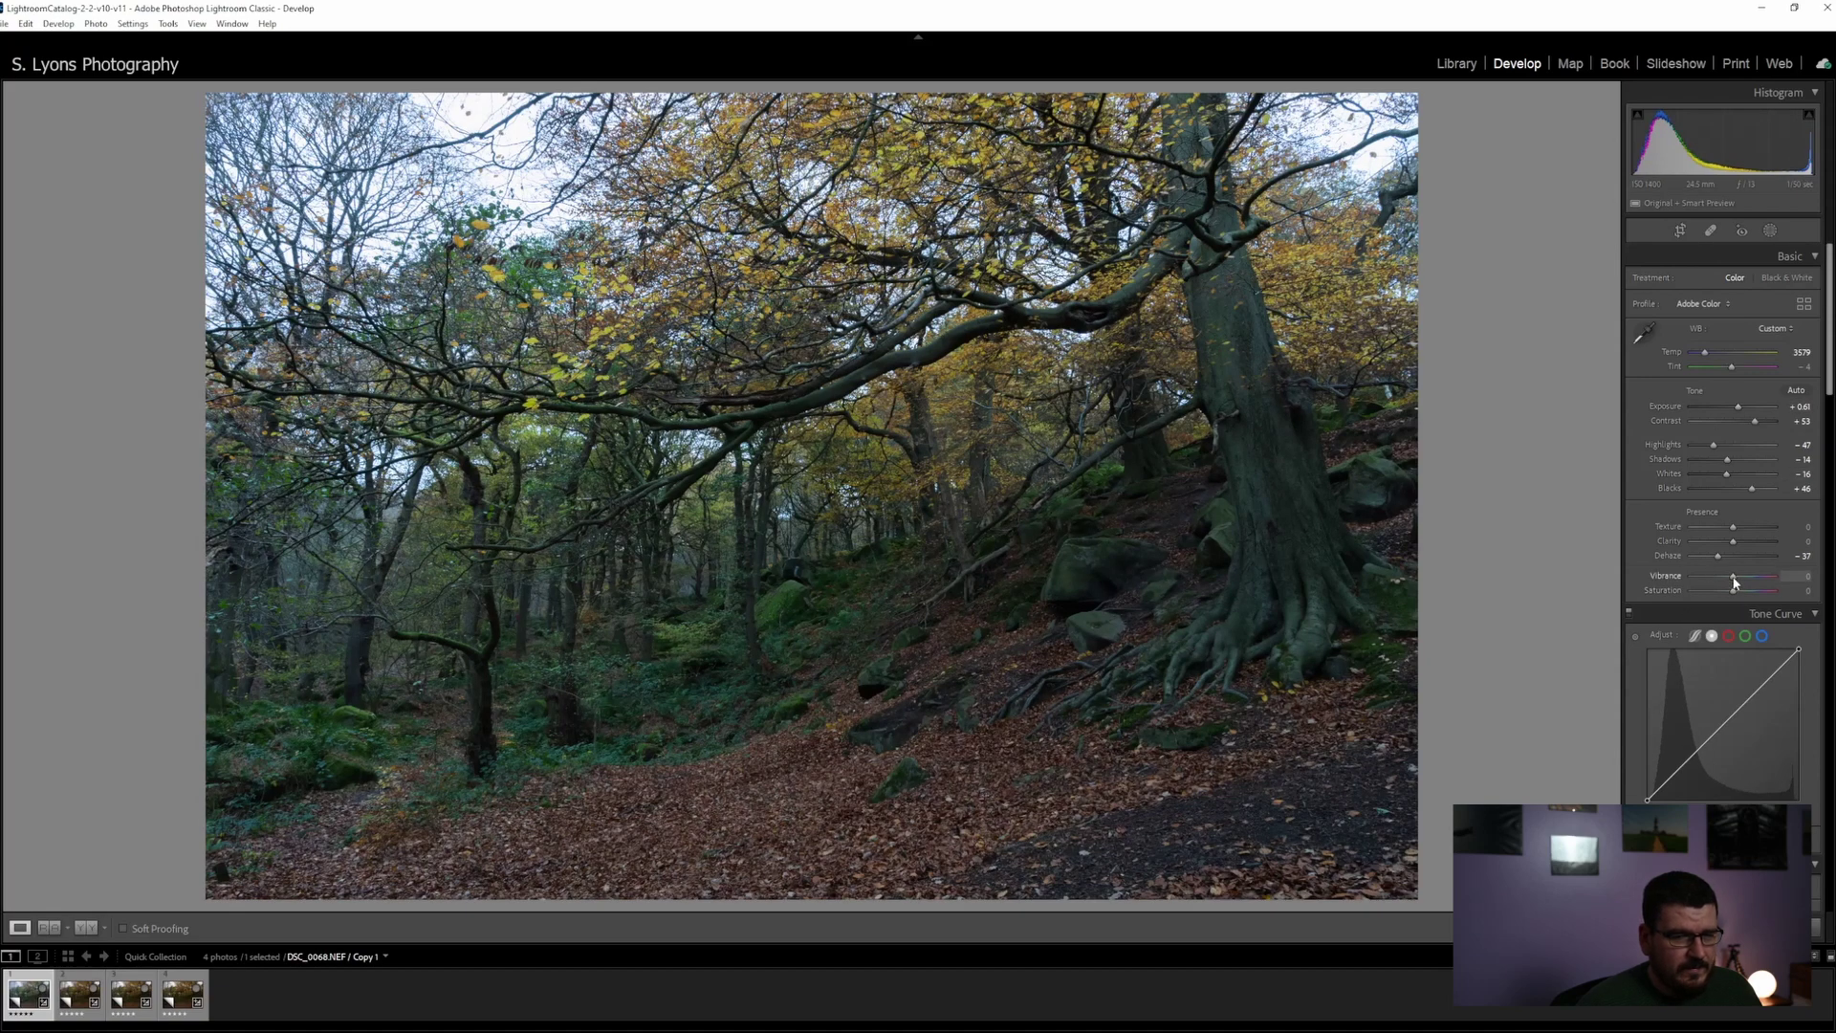
left_click_drag(1743, 581, 1755, 584)
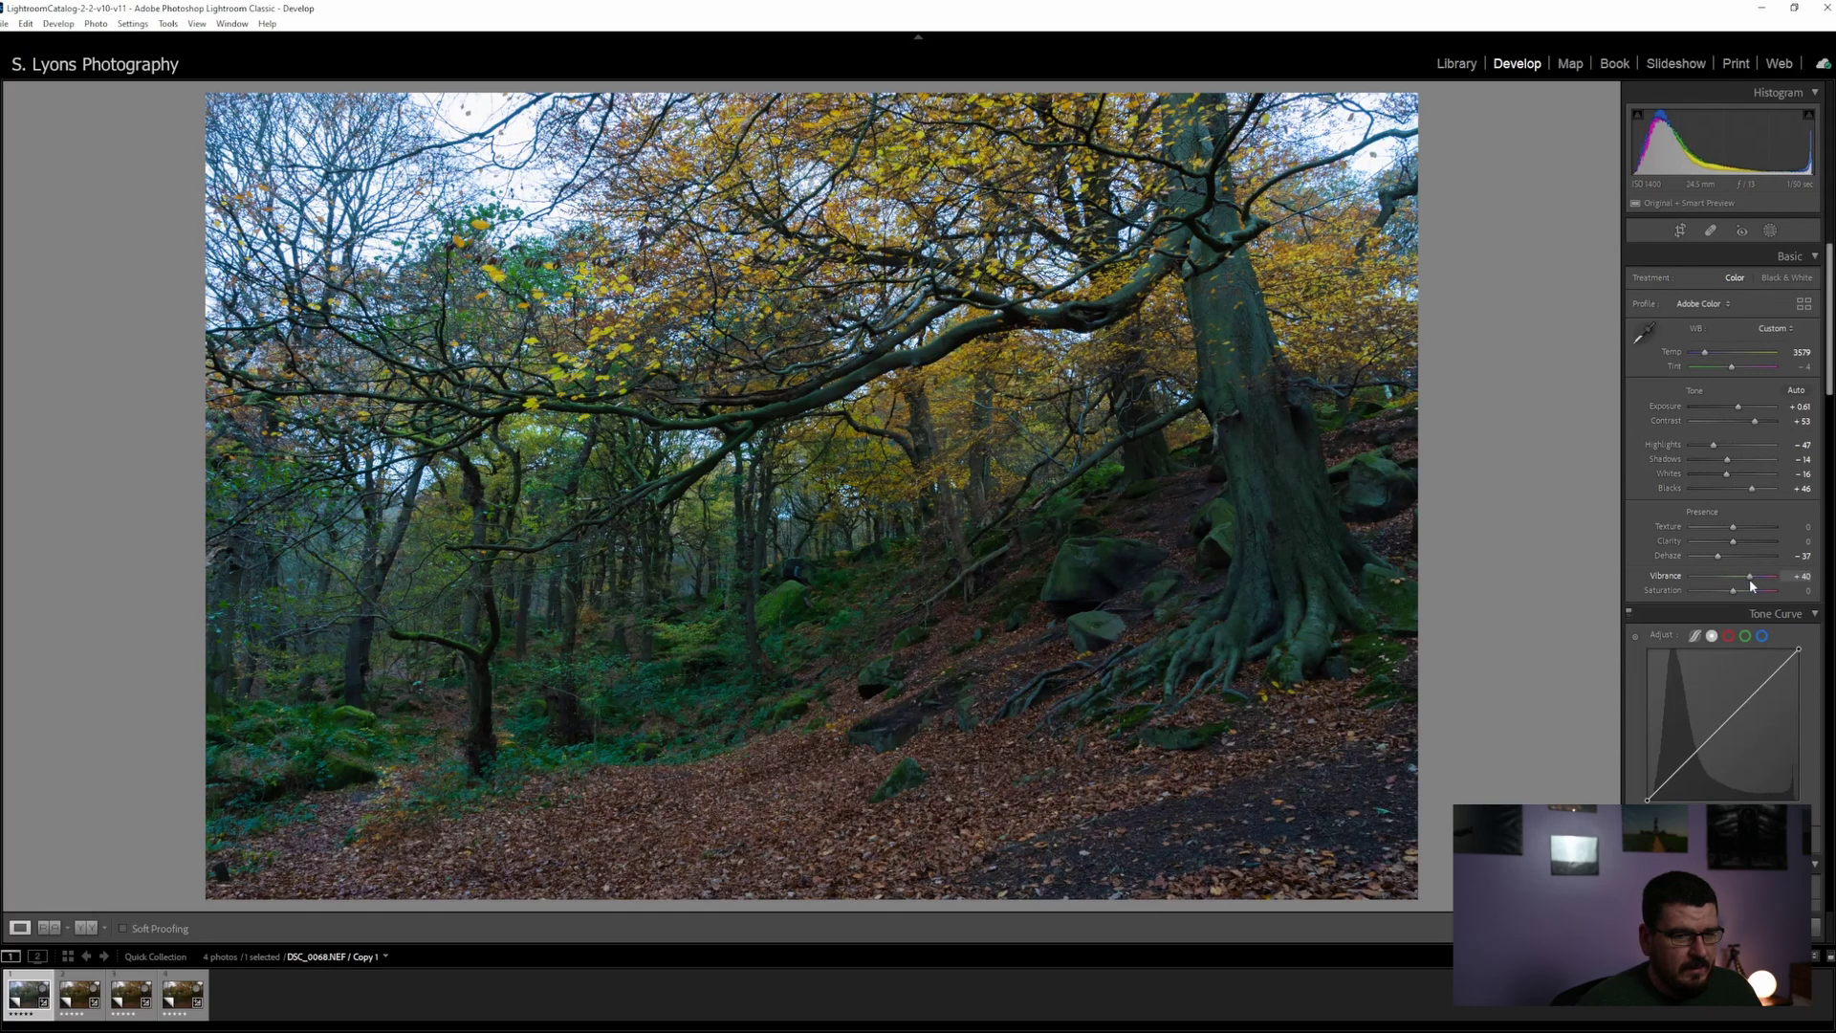
Shape the tone curve into a faded S with lifted blacks, lowered whites and a shadow point at input 80, output 66
left_click_drag(1646, 799, 1636, 772)
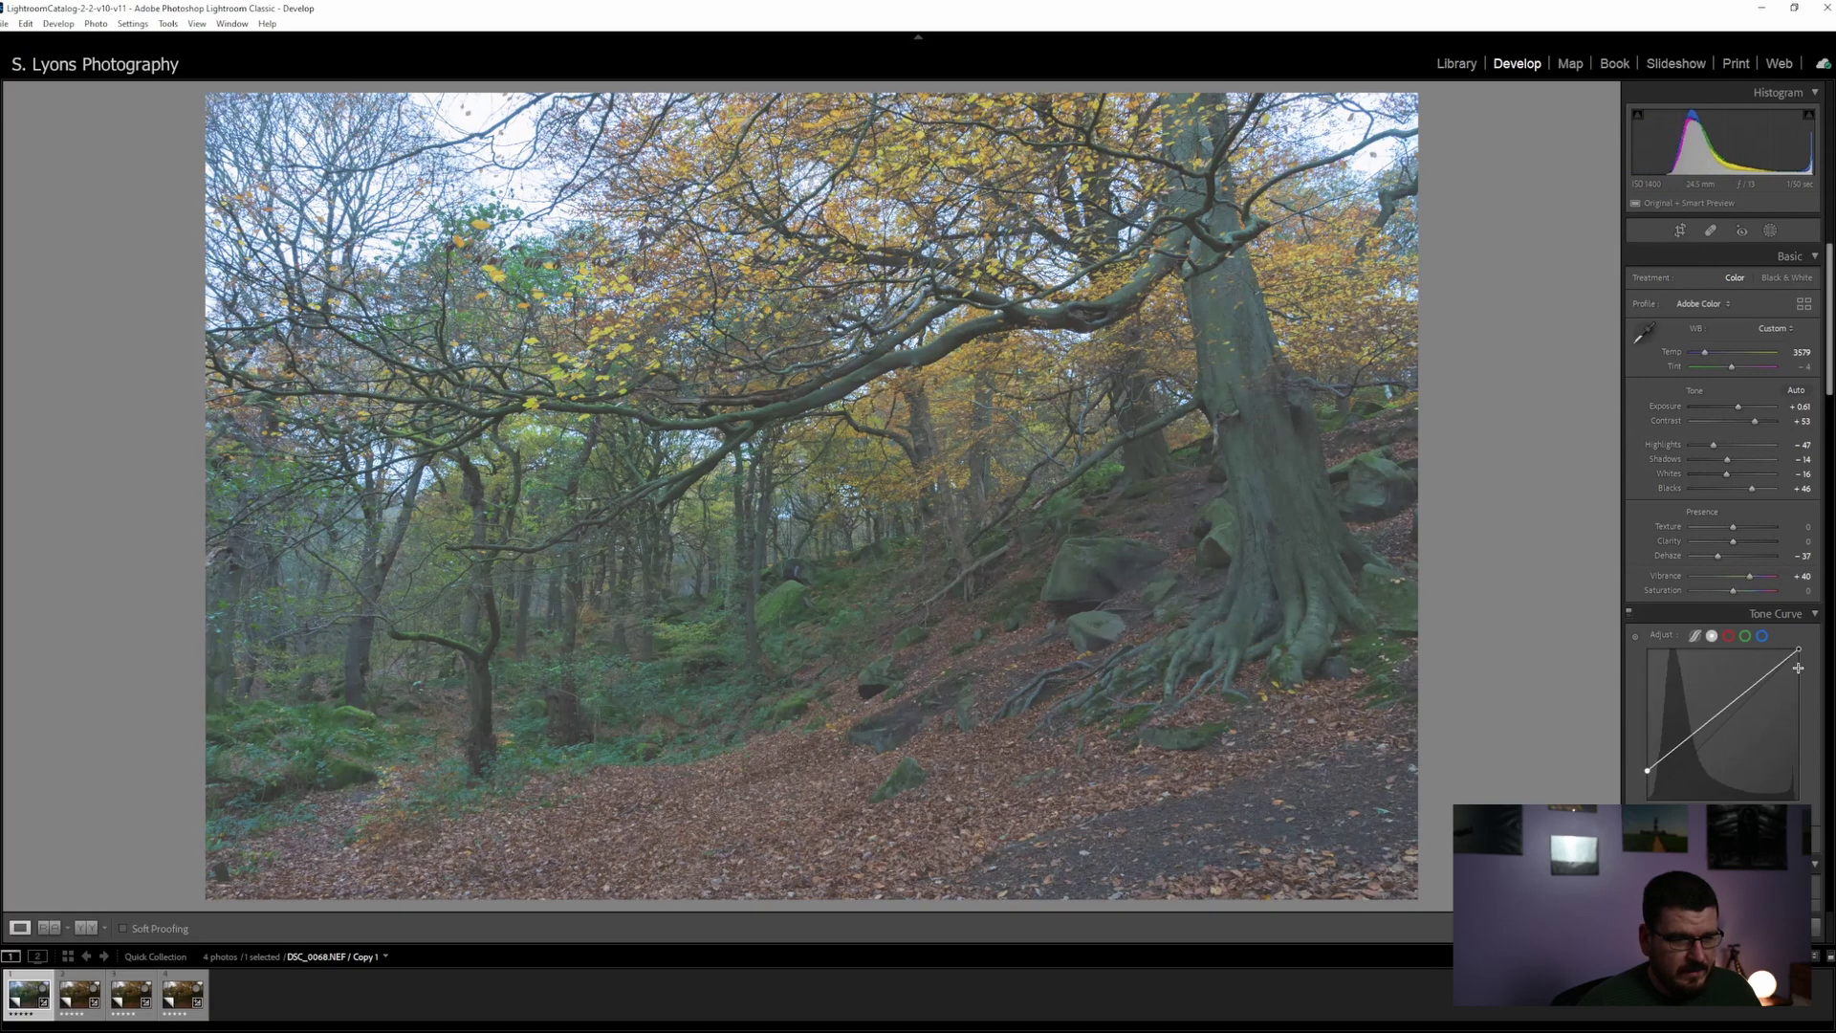
left_click_drag(1798, 650, 1820, 688)
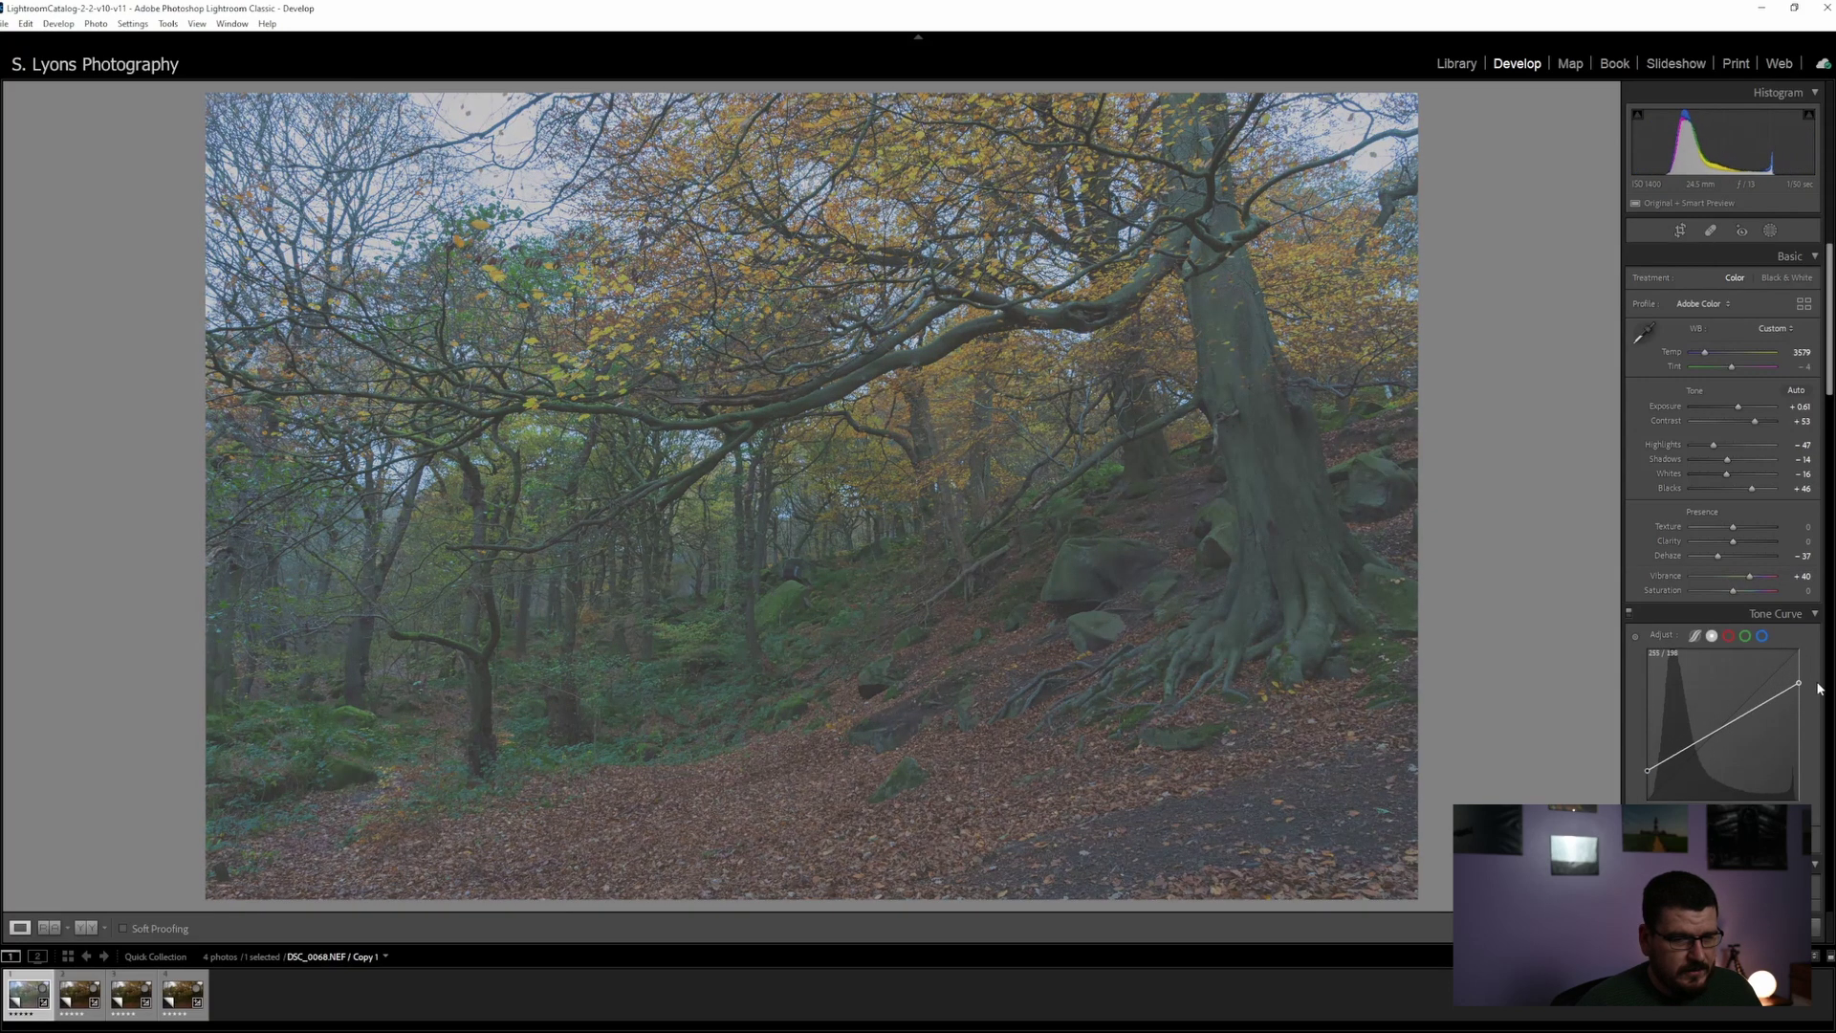
left_click_drag(1678, 754, 1682, 765)
left_click_drag(1772, 711, 1806, 678)
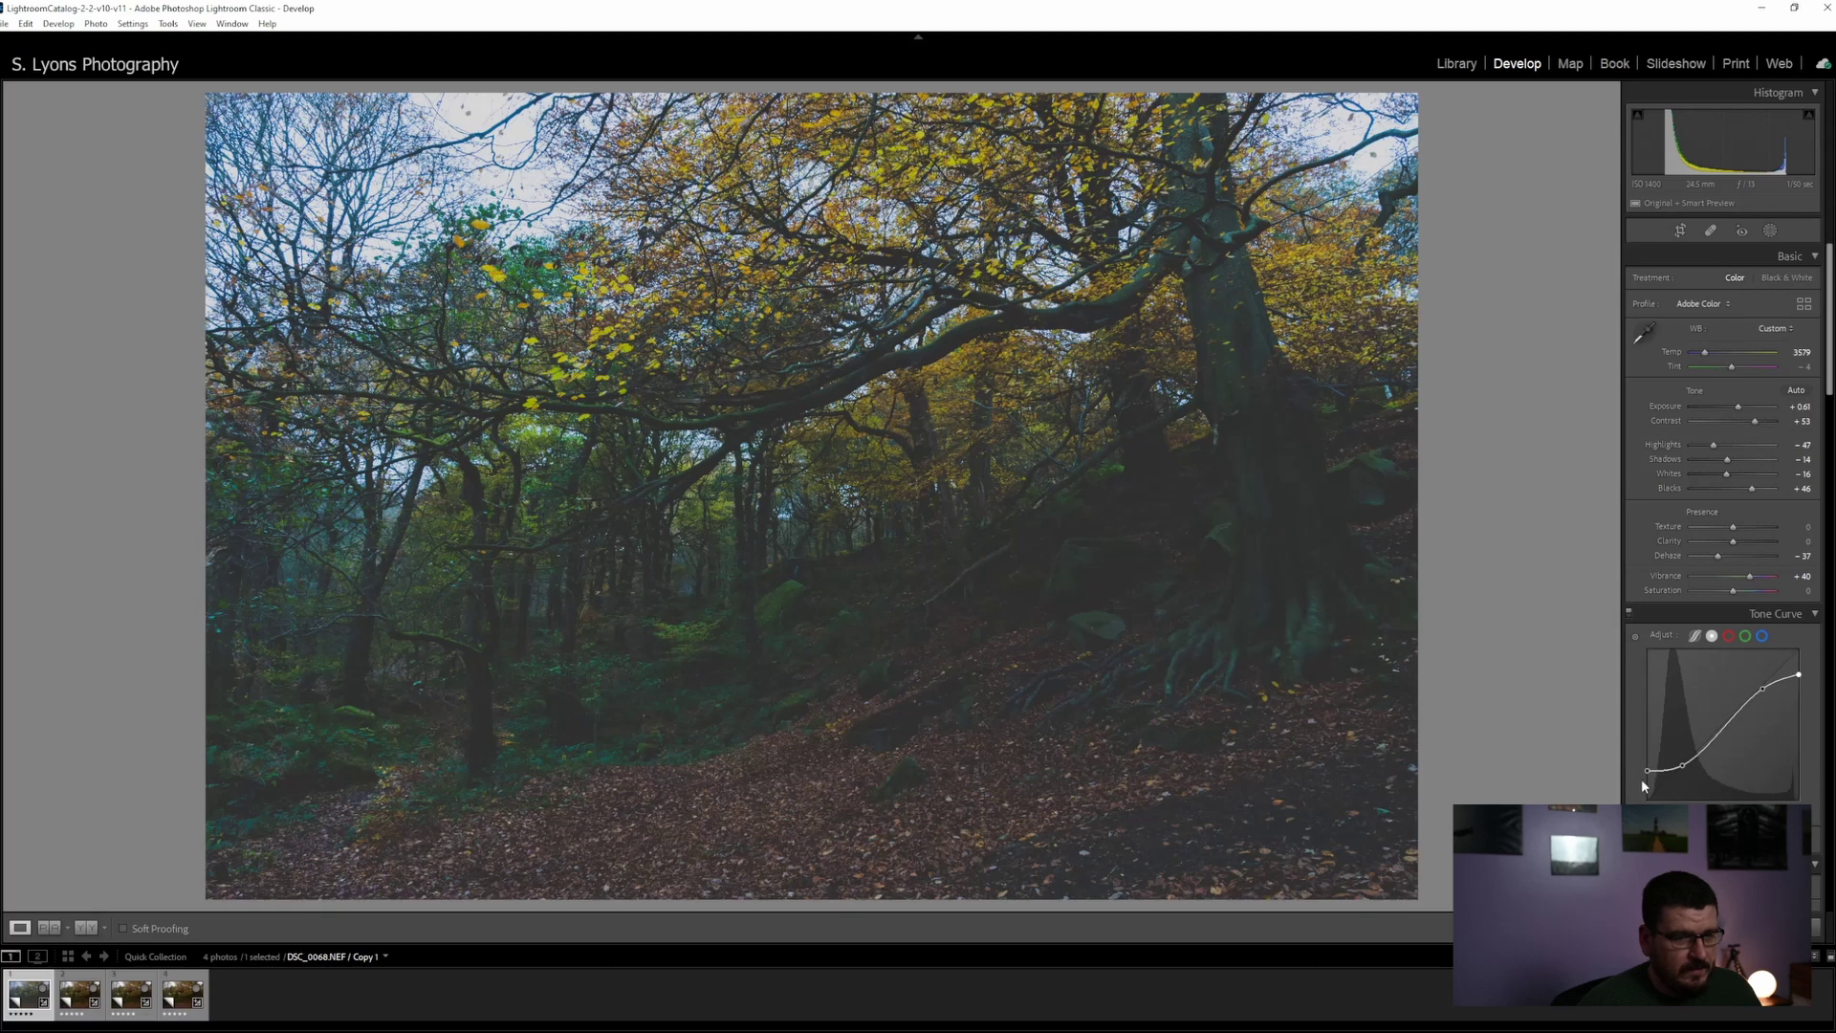
left_click_drag(1646, 768, 1641, 788)
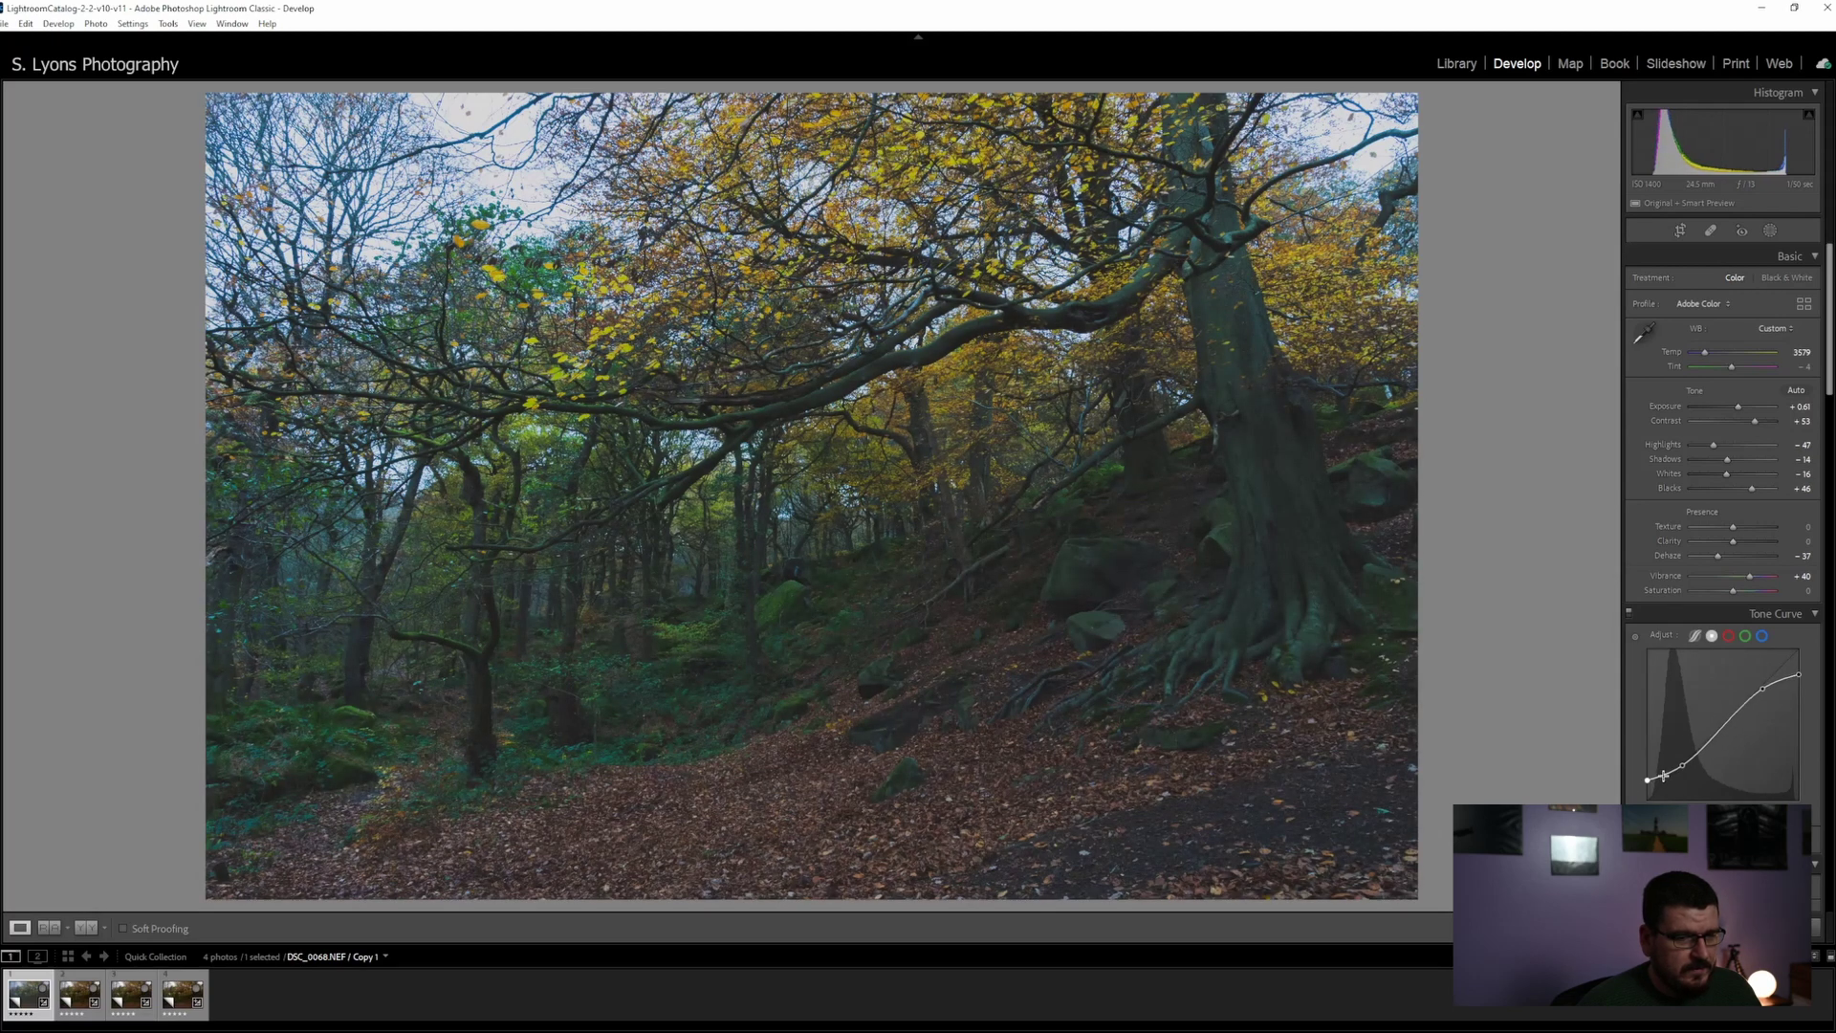
left_click_drag(1685, 768, 1696, 766)
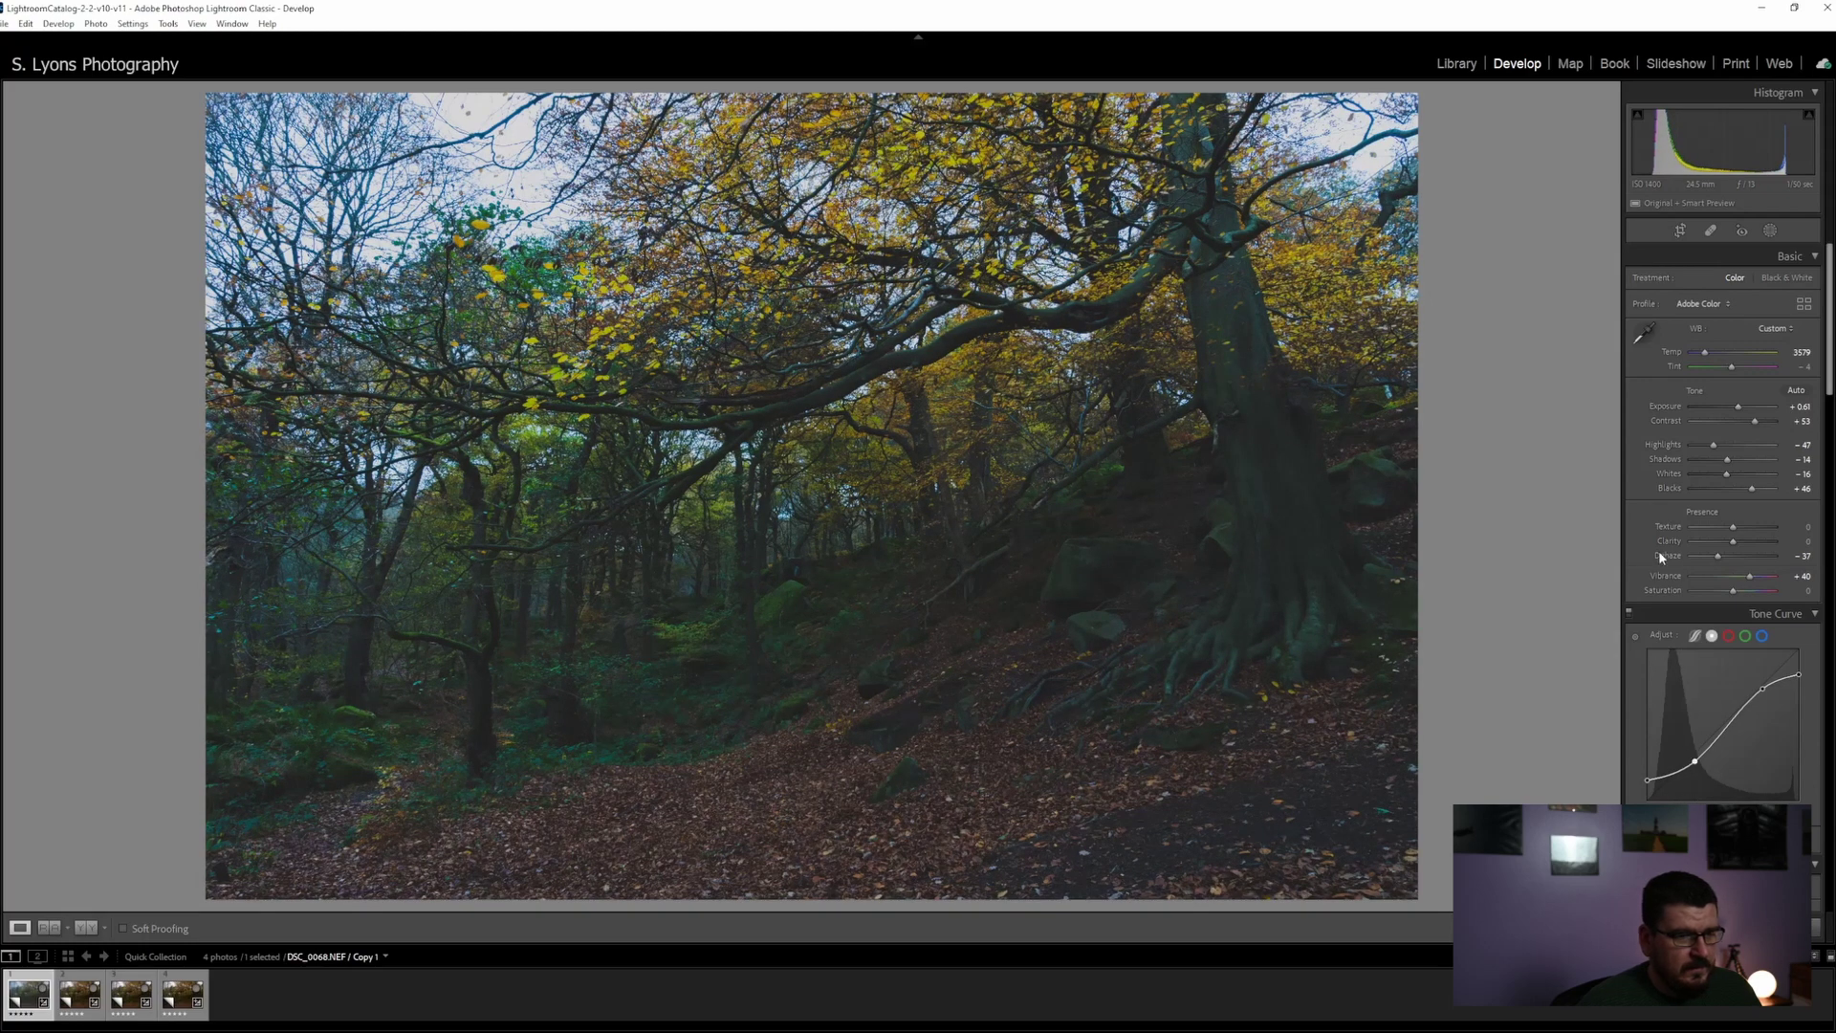
Mute the foliage colors: green hue −62, saturation −90 and luminance −82, yellow saturation −60, orange saturation −85
scroll(1670, 647, "down", 5)
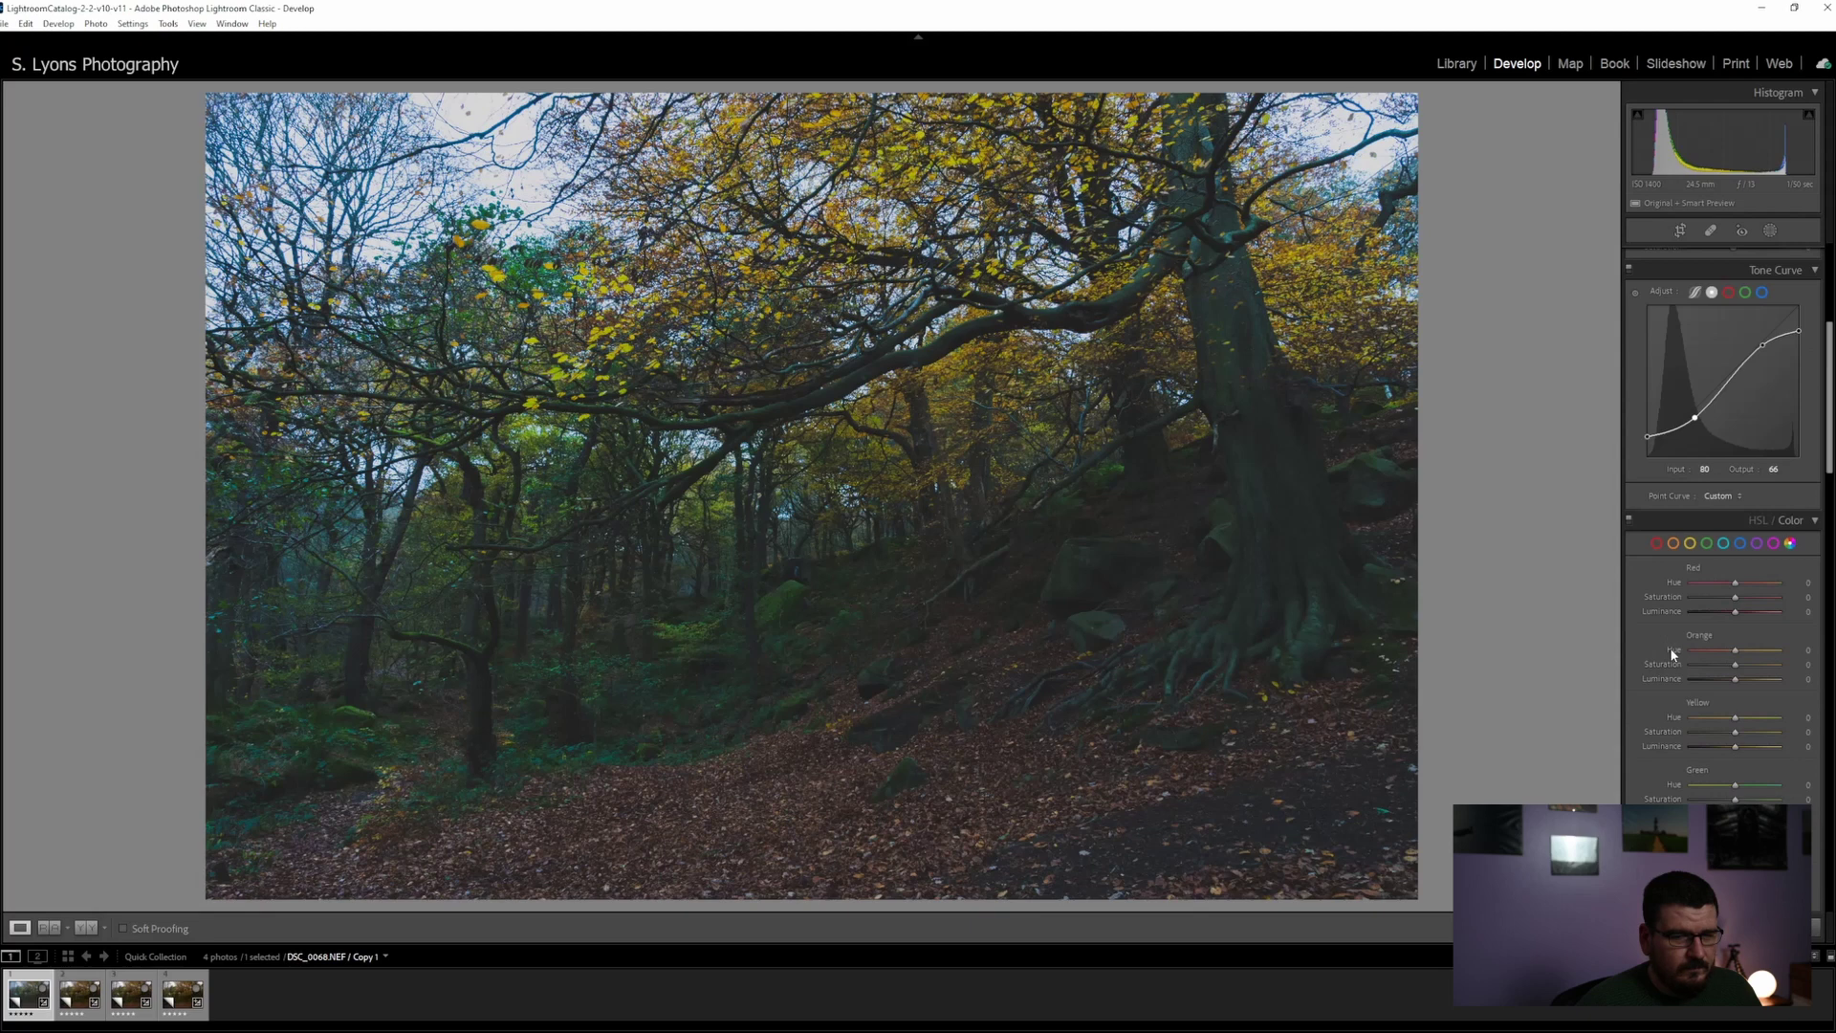
scroll(1668, 653, "down", 3)
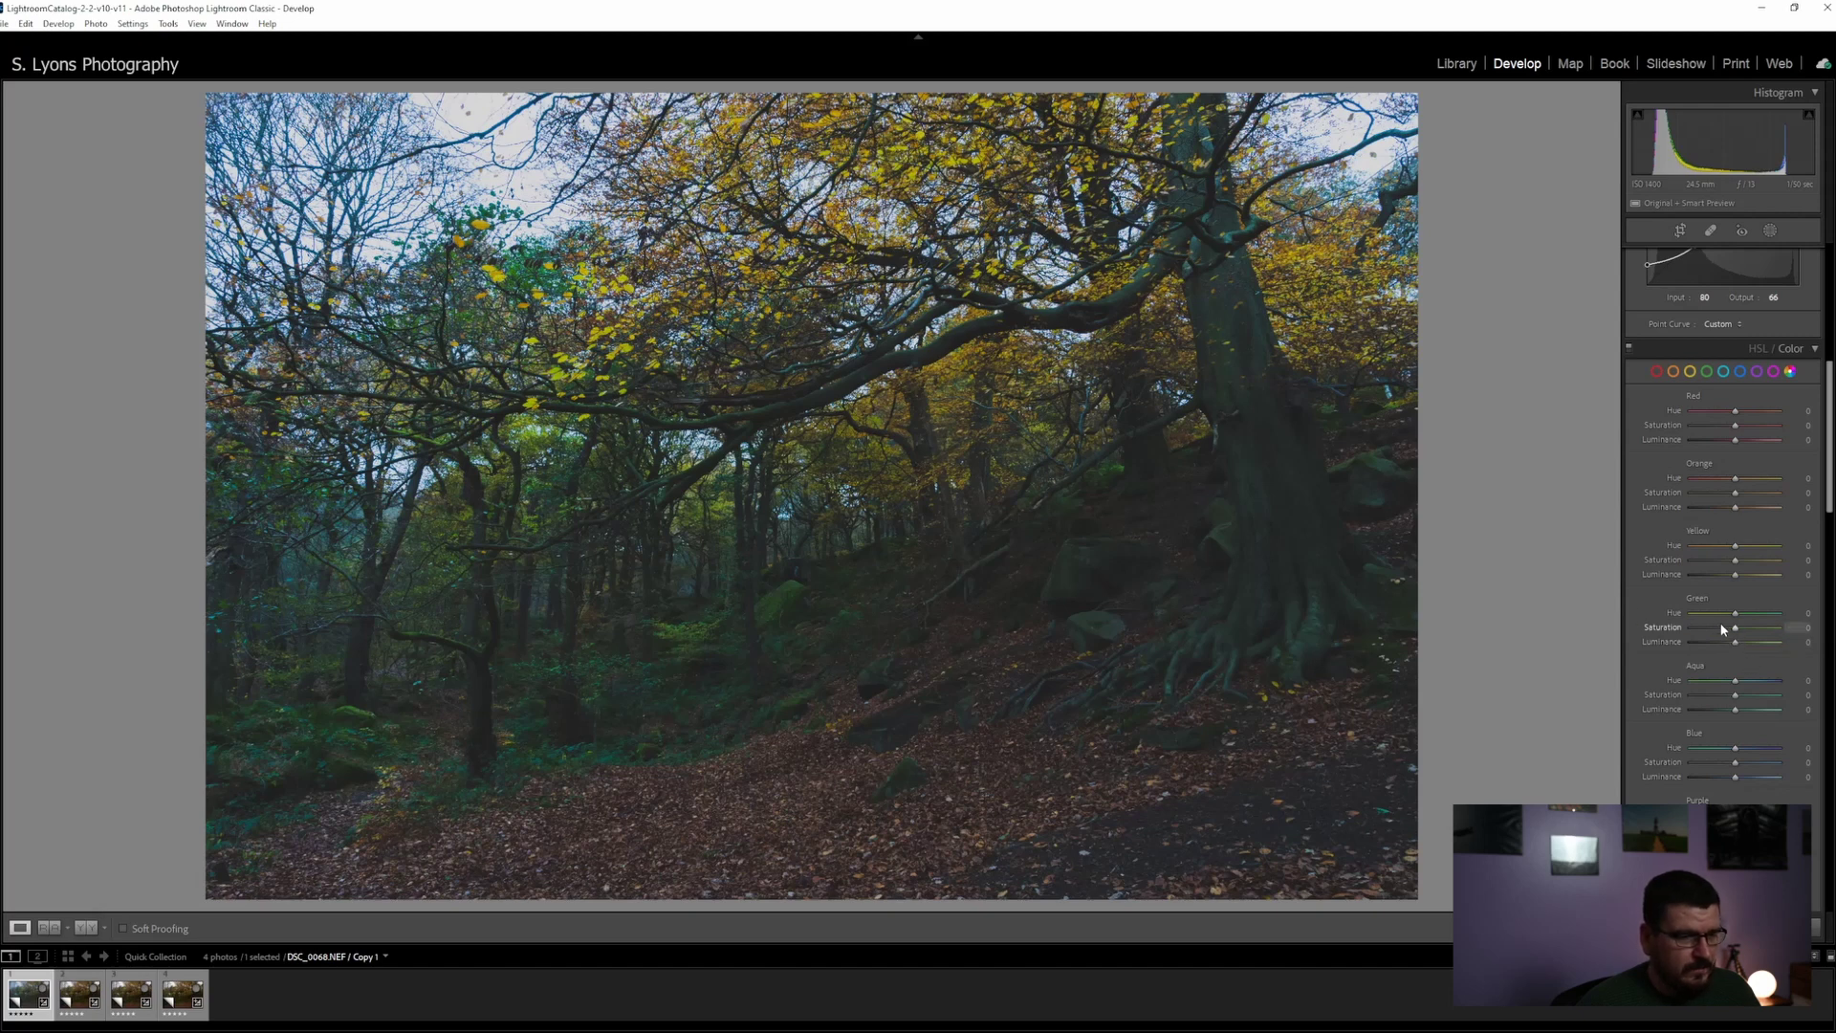
left_click_drag(1733, 630, 1698, 643)
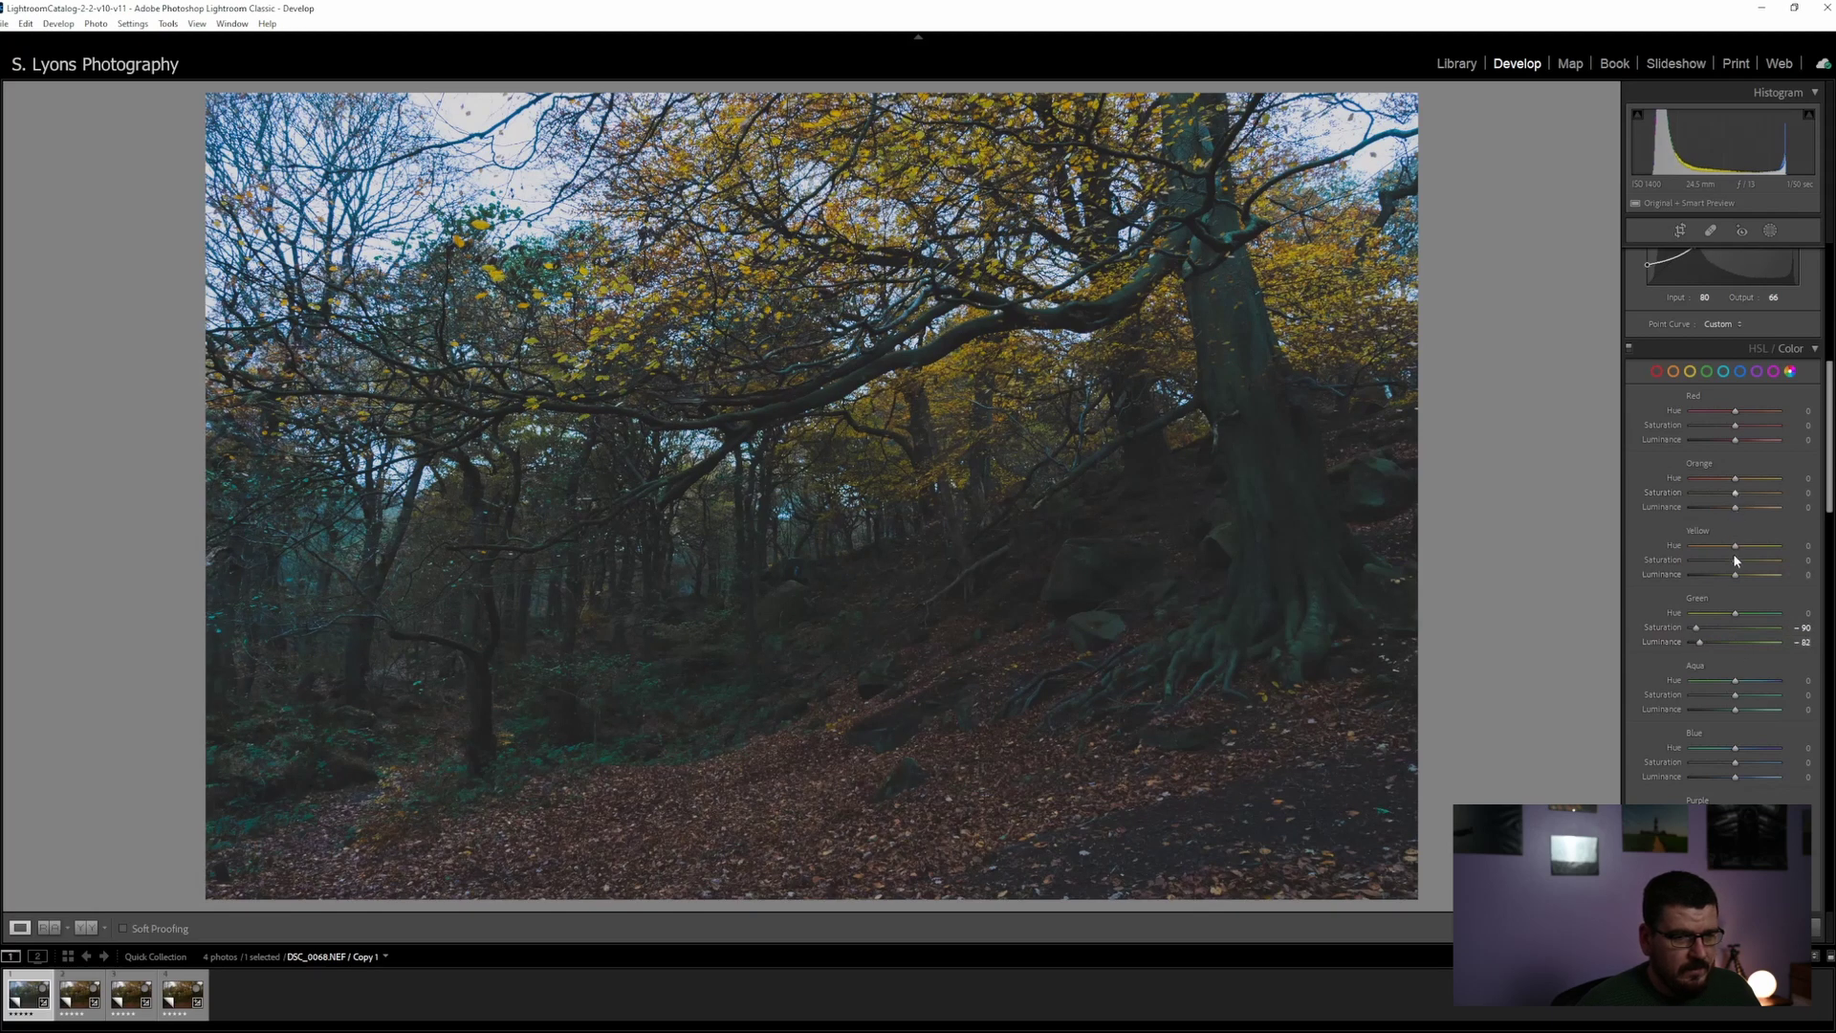
left_click_drag(1737, 559, 1711, 567)
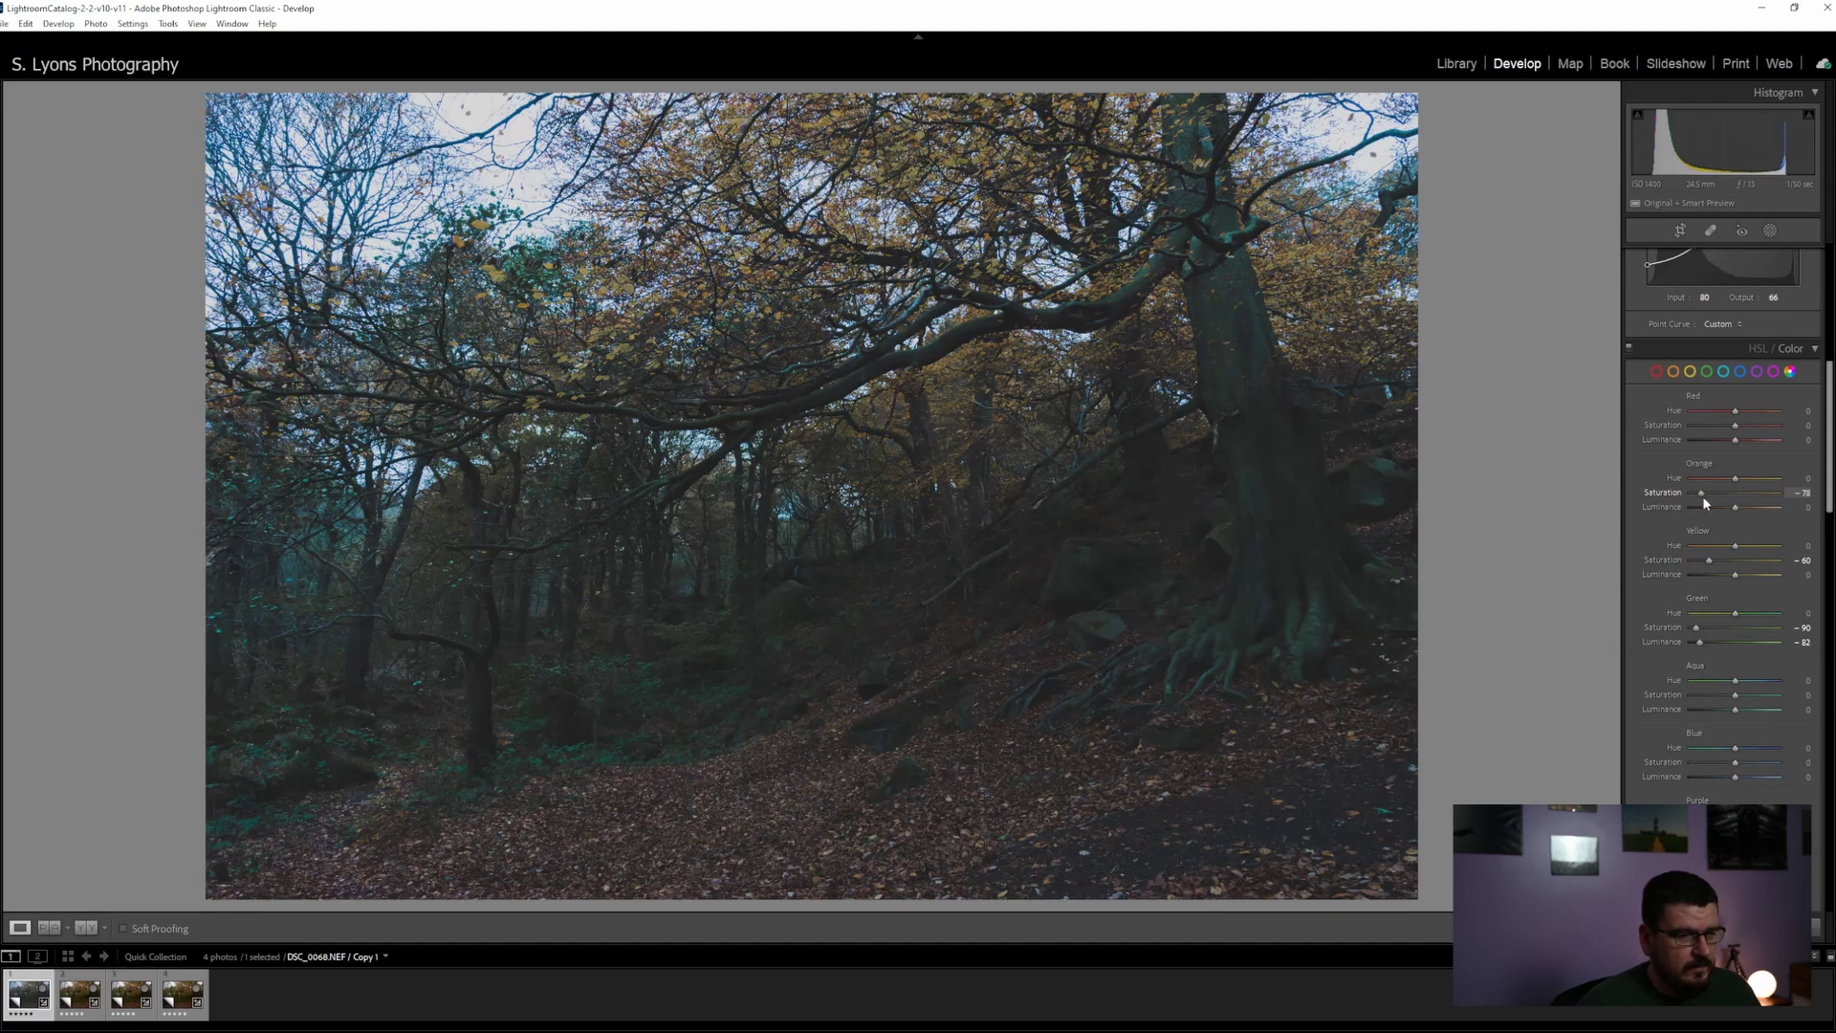
left_click_drag(1689, 499, 1695, 499)
left_click_drag(1718, 614, 1708, 615)
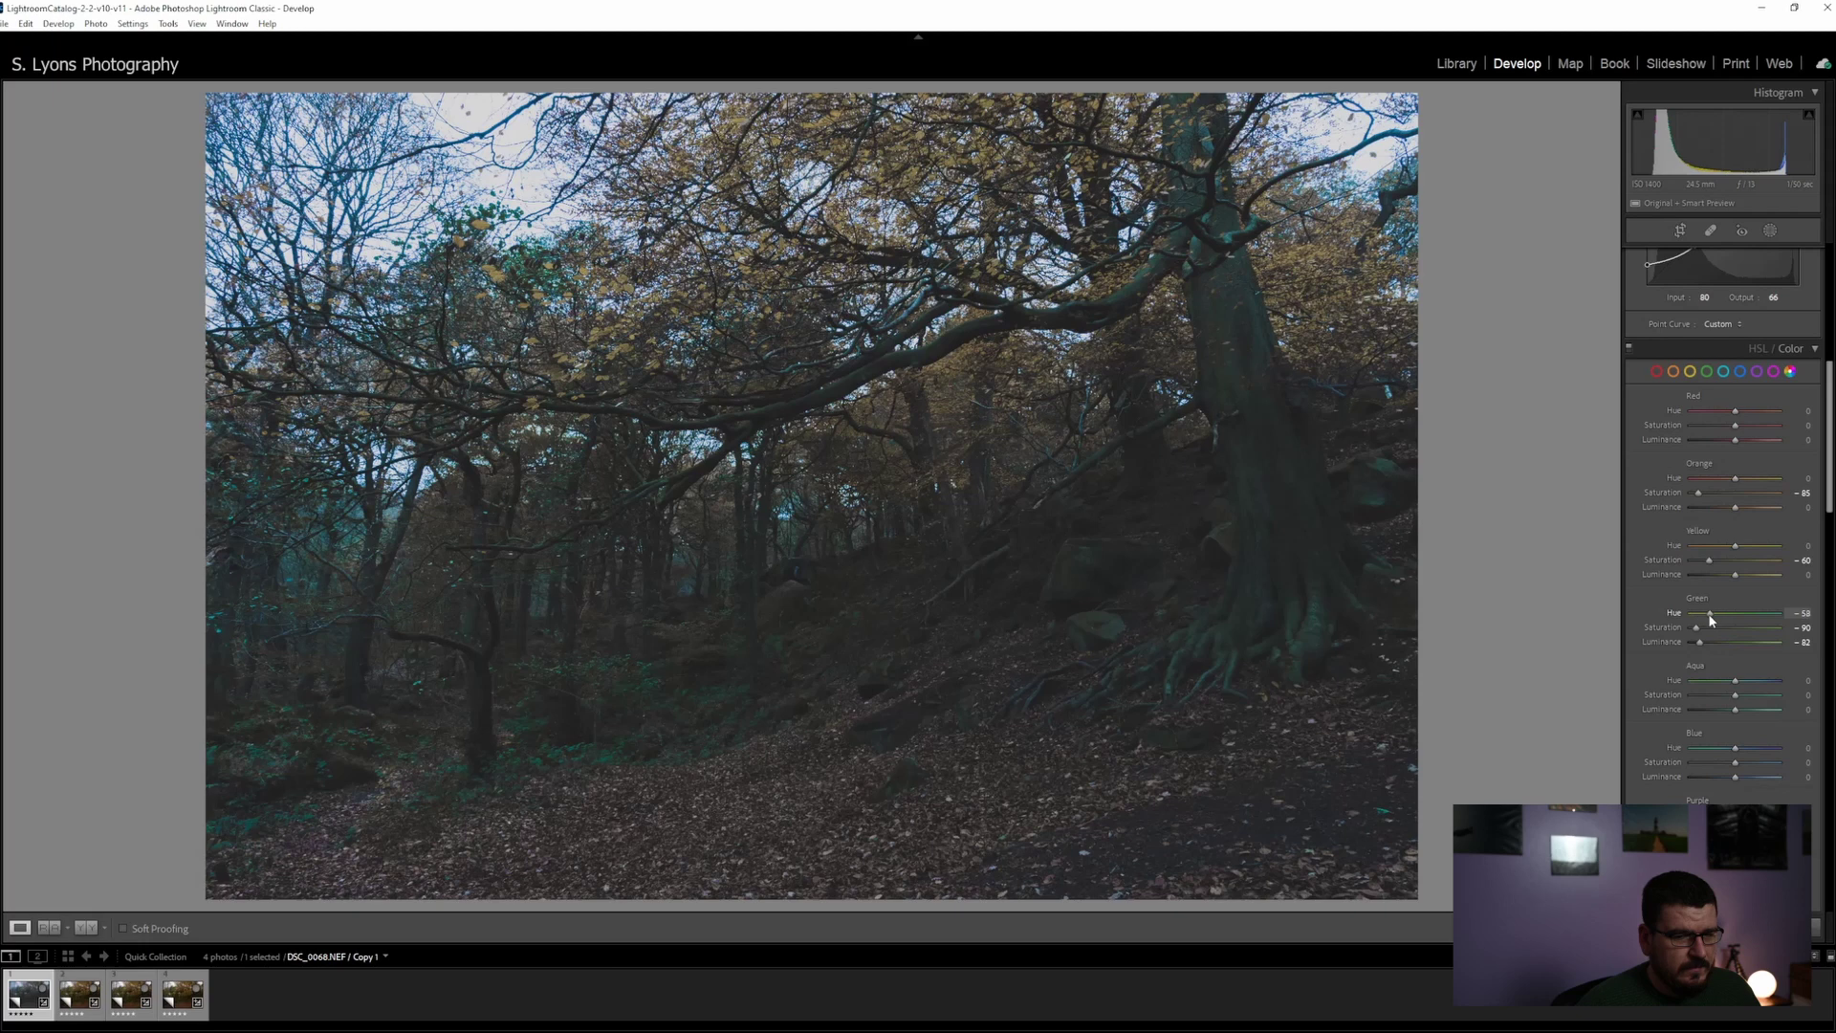
Set aqua saturation to −18 and blue saturation to −50, and adjust red to hue −73, saturation +45 and luminance +58
left_click_drag(1722, 697, 1667, 700)
mouse_move(1735, 762)
left_mouse_down()
mouse_move(1654, 777)
mouse_move(1717, 765)
left_mouse_up()
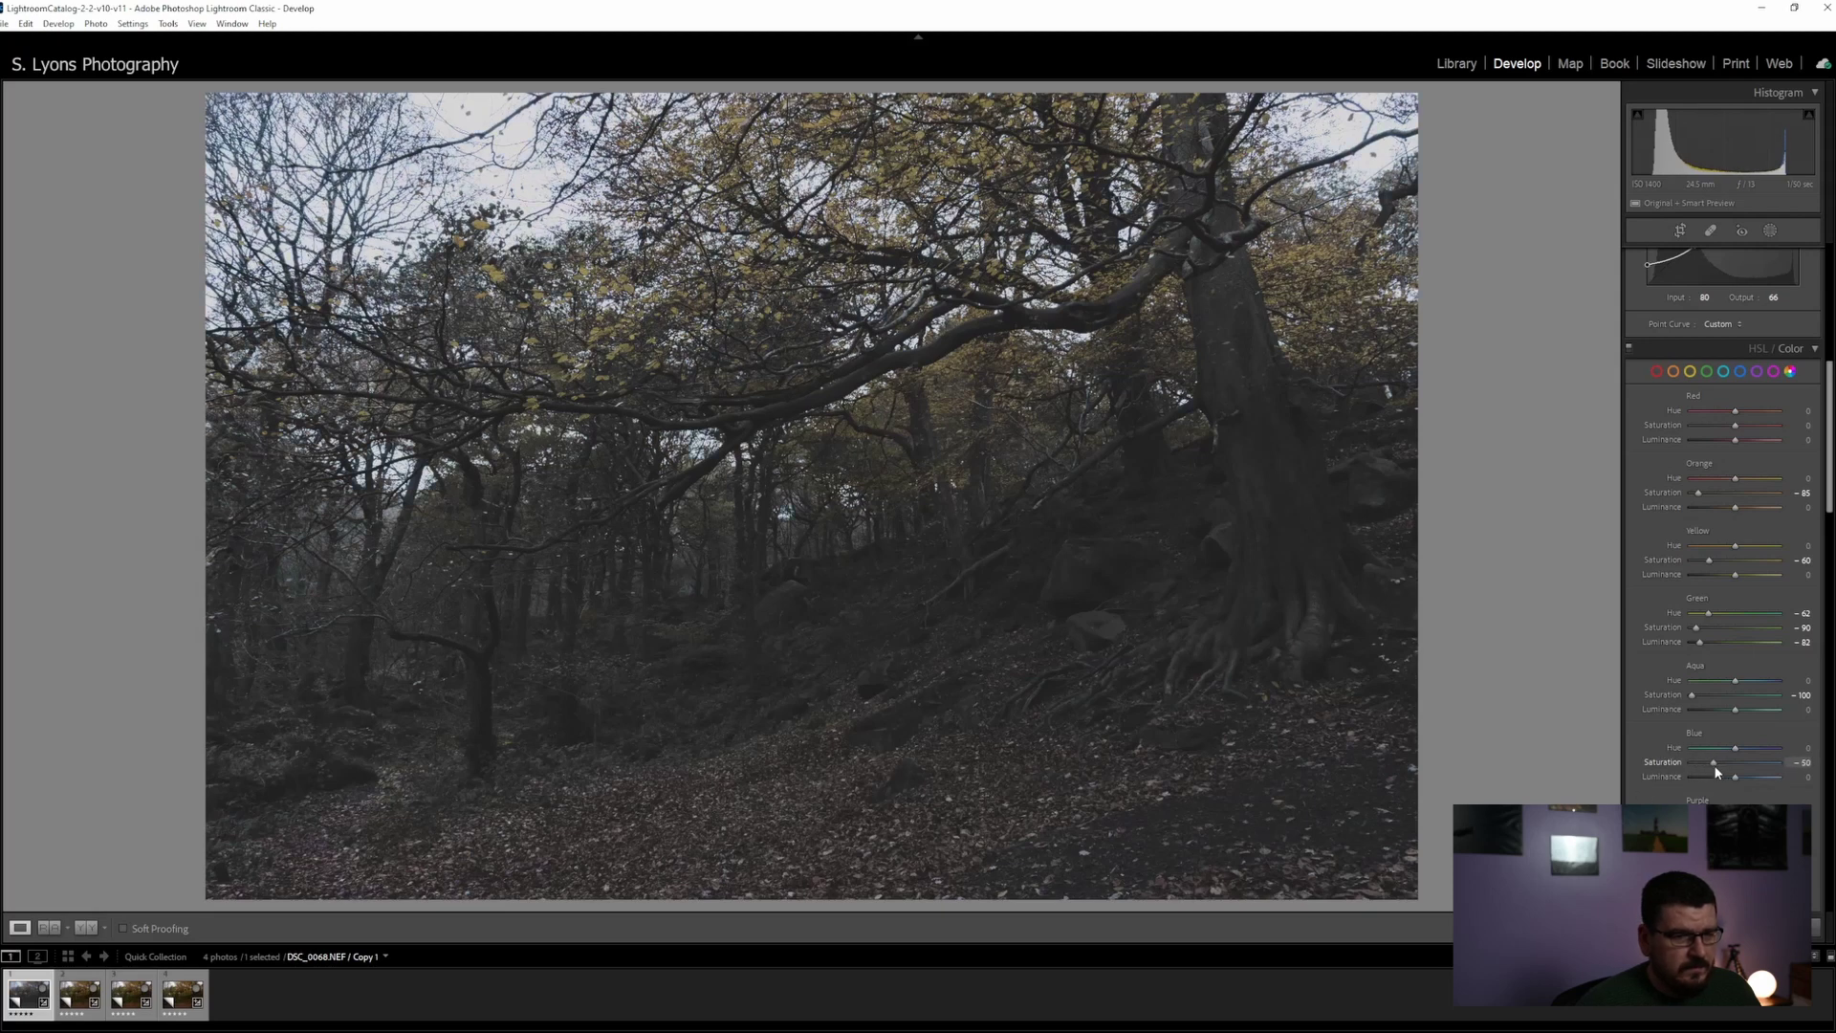
left_click_drag(1700, 698, 1729, 706)
left_click_drag(1729, 705, 1715, 762)
left_click_drag(1735, 425, 1763, 428)
left_click_drag(1694, 413, 1762, 436)
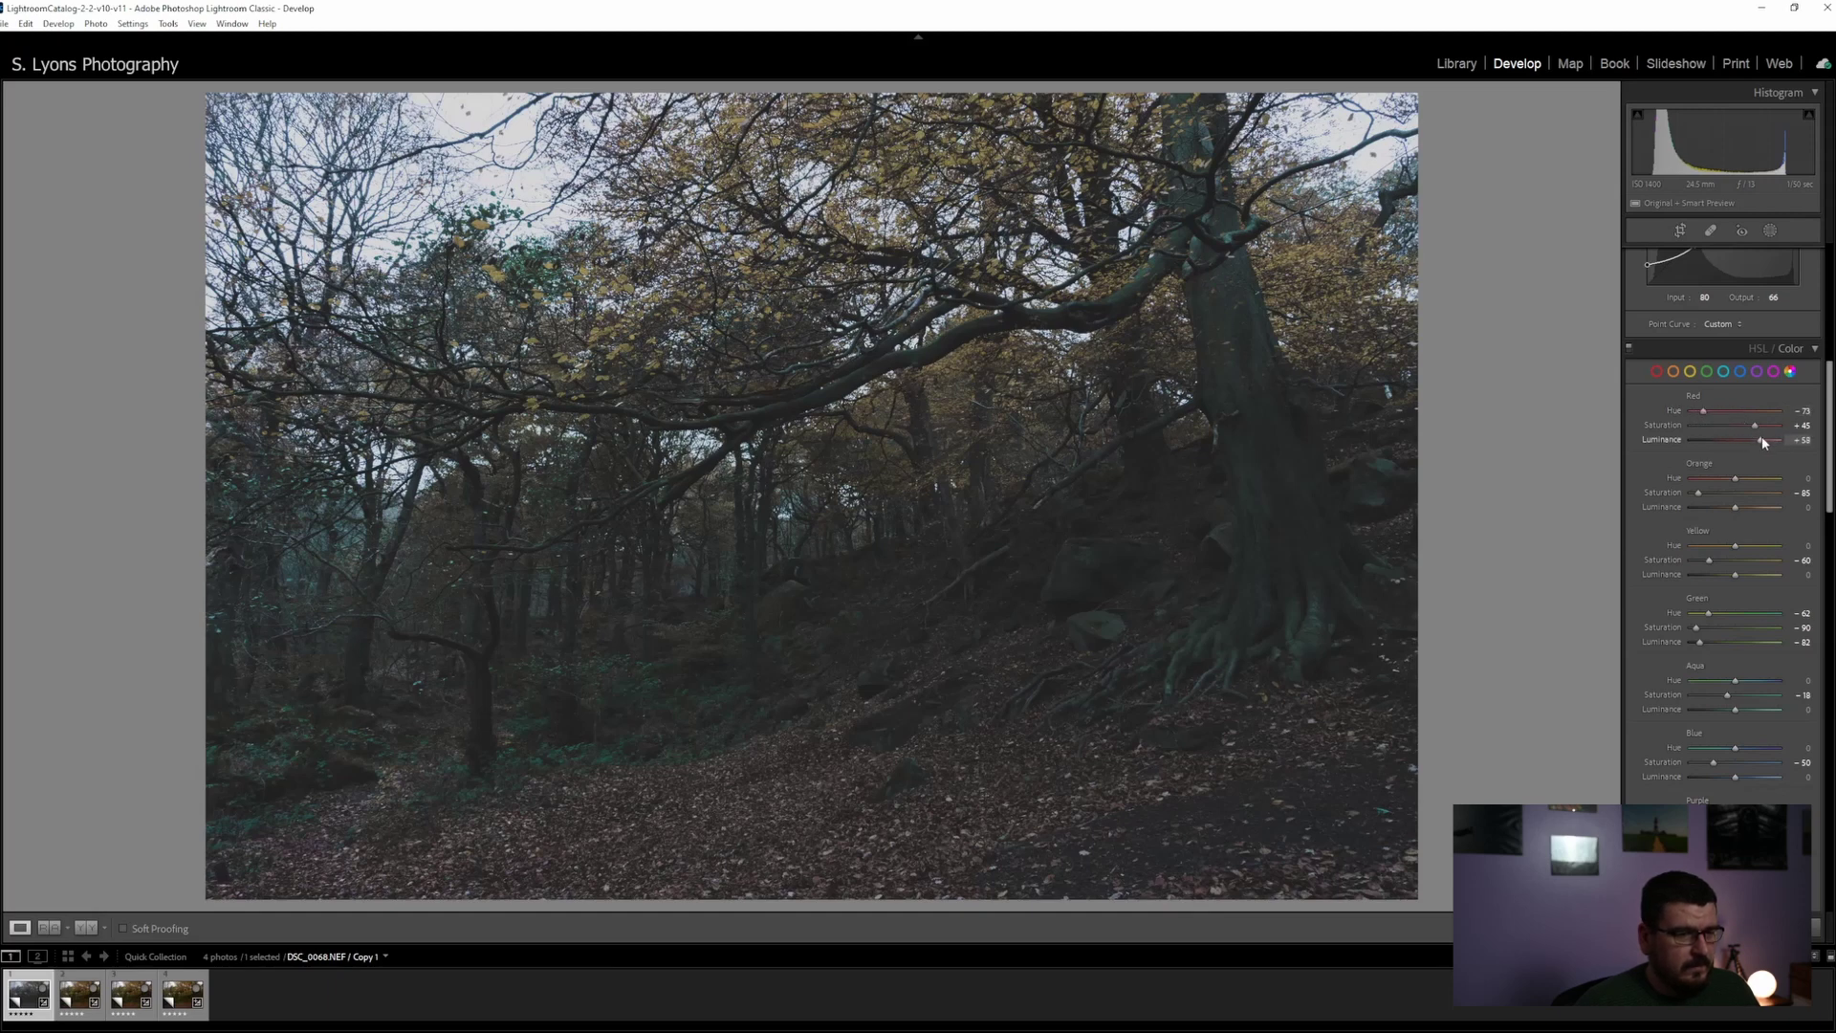
Color-grade the shadows with hue 234, saturation 21 and luminance −24, and the highlights with hue 15 and saturation 23
scroll(1714, 579, "down", 3)
scroll(1693, 593, "down", 10)
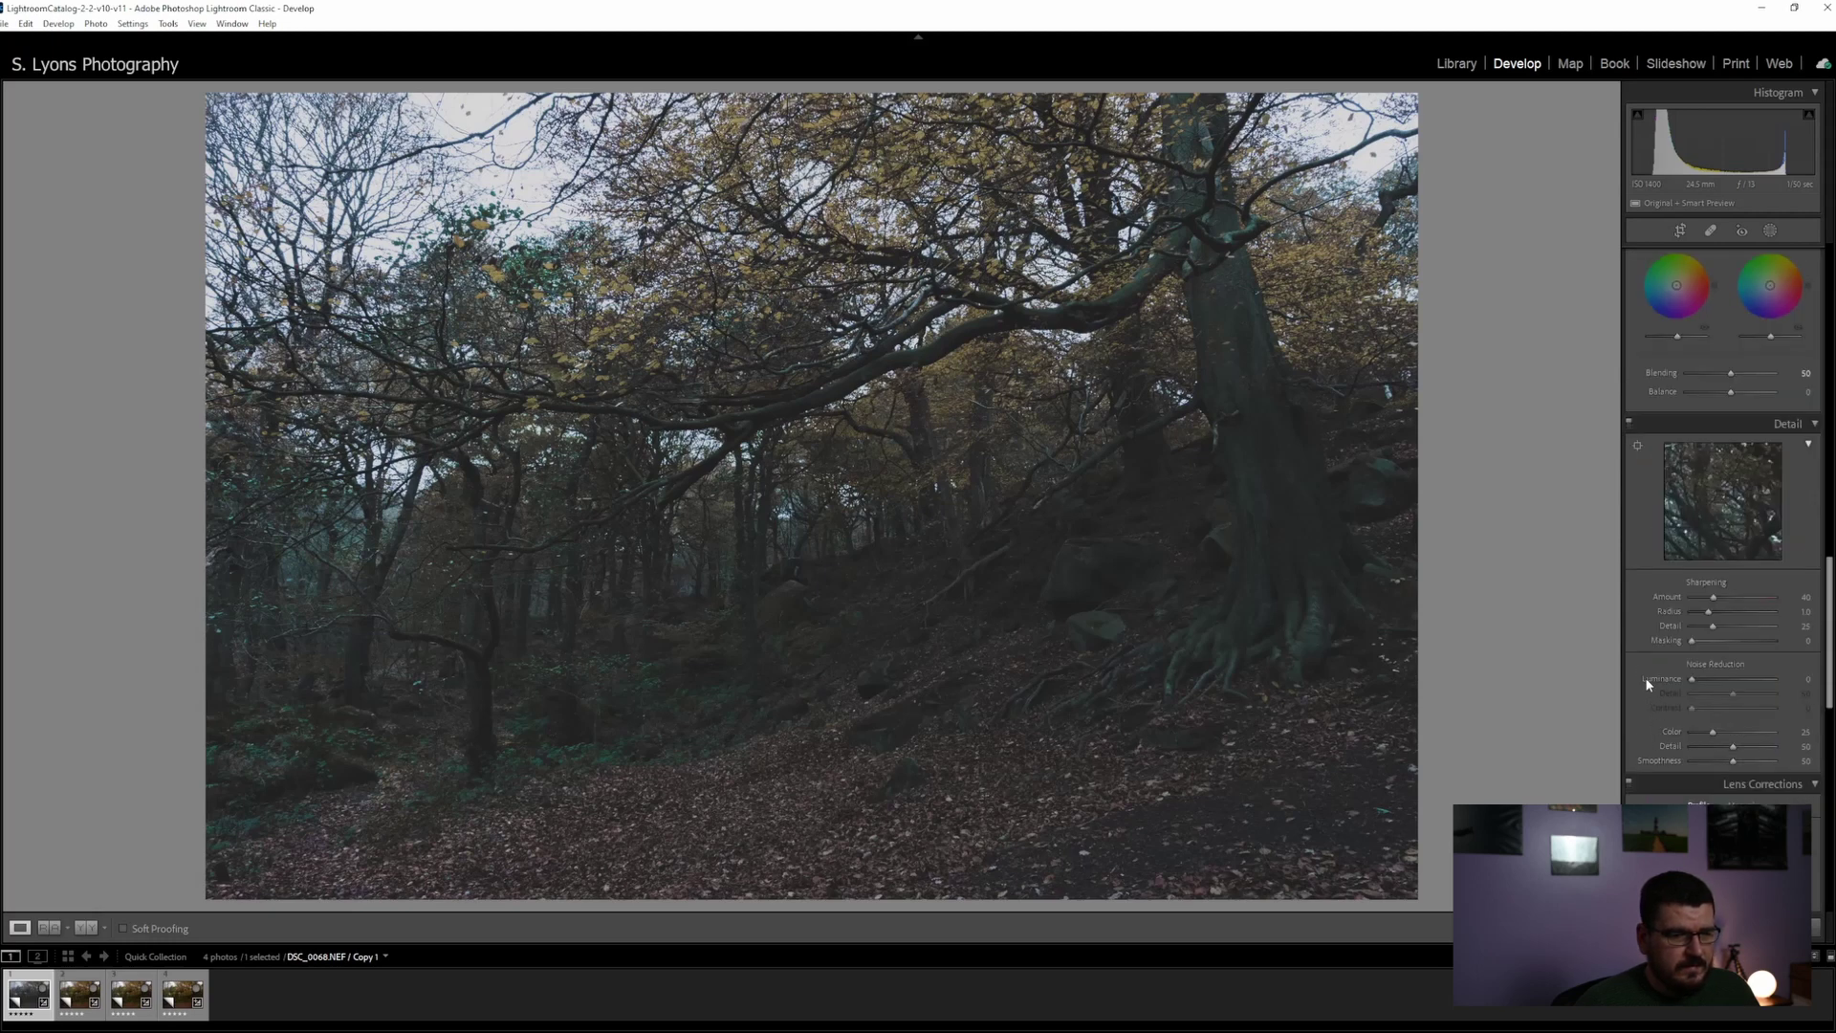
scroll(1649, 708, "up", 6)
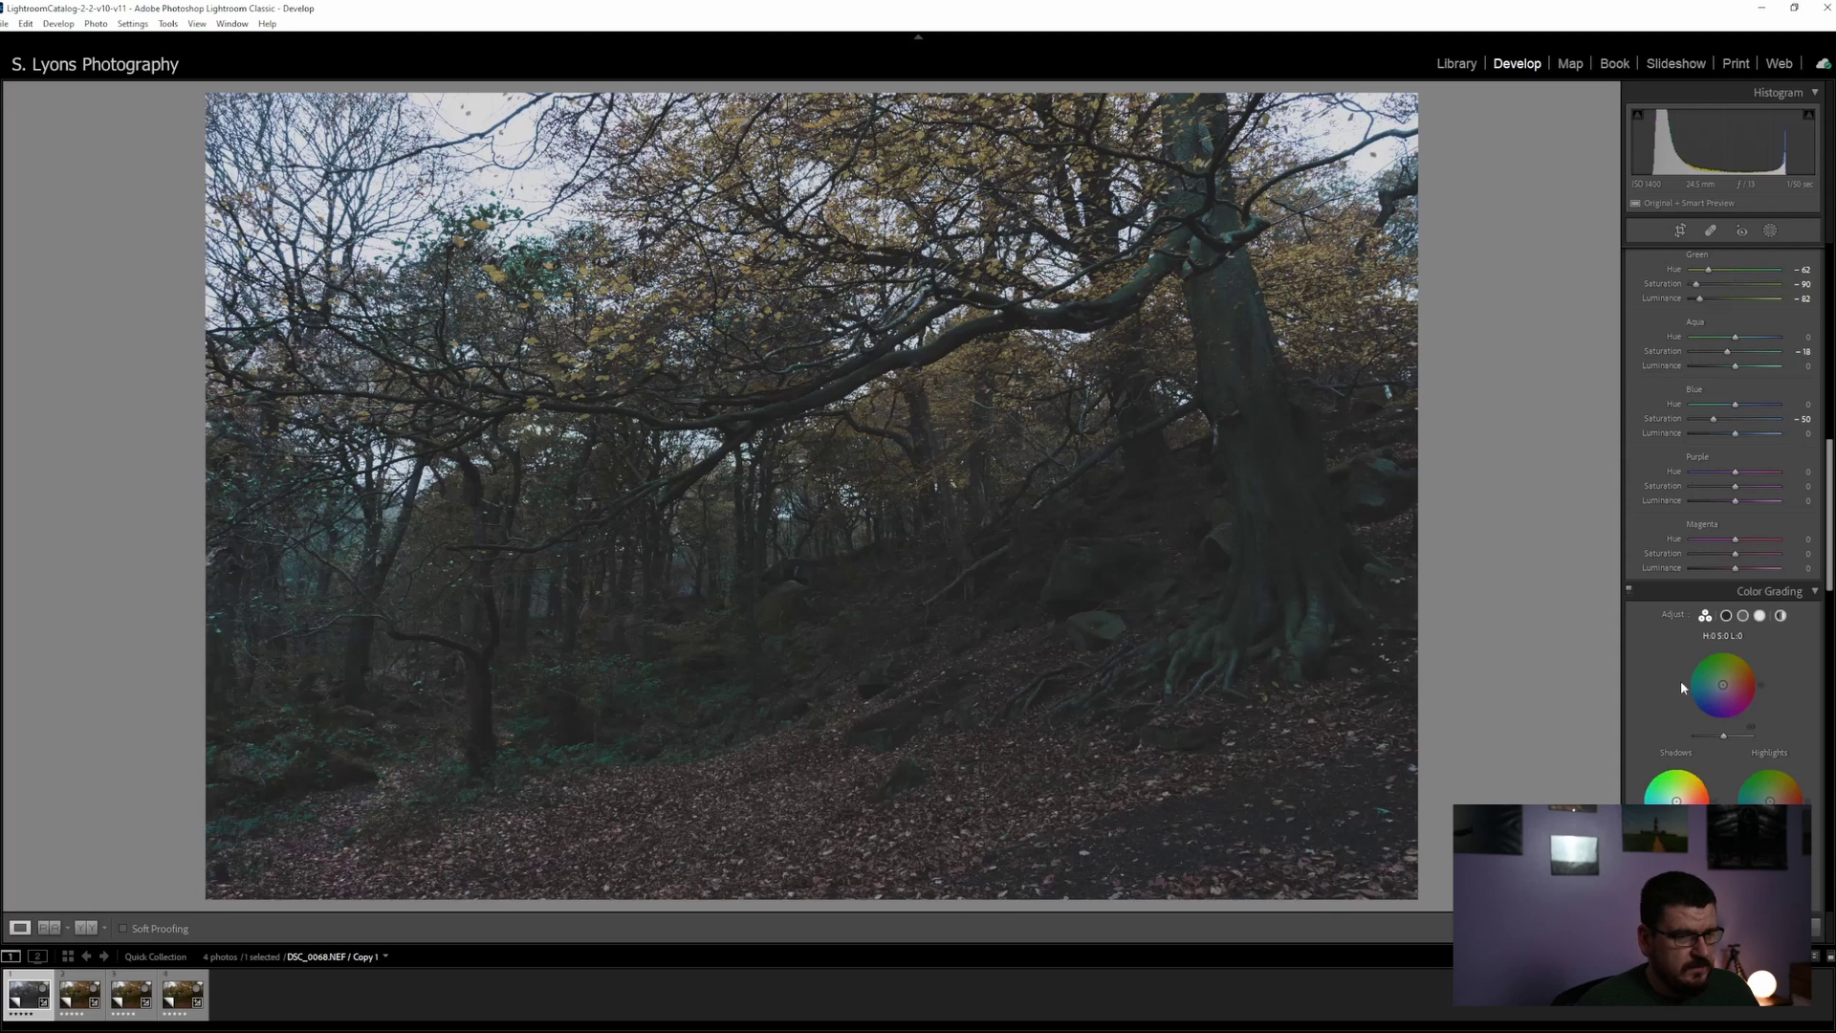
scroll(1676, 679, "down", 2)
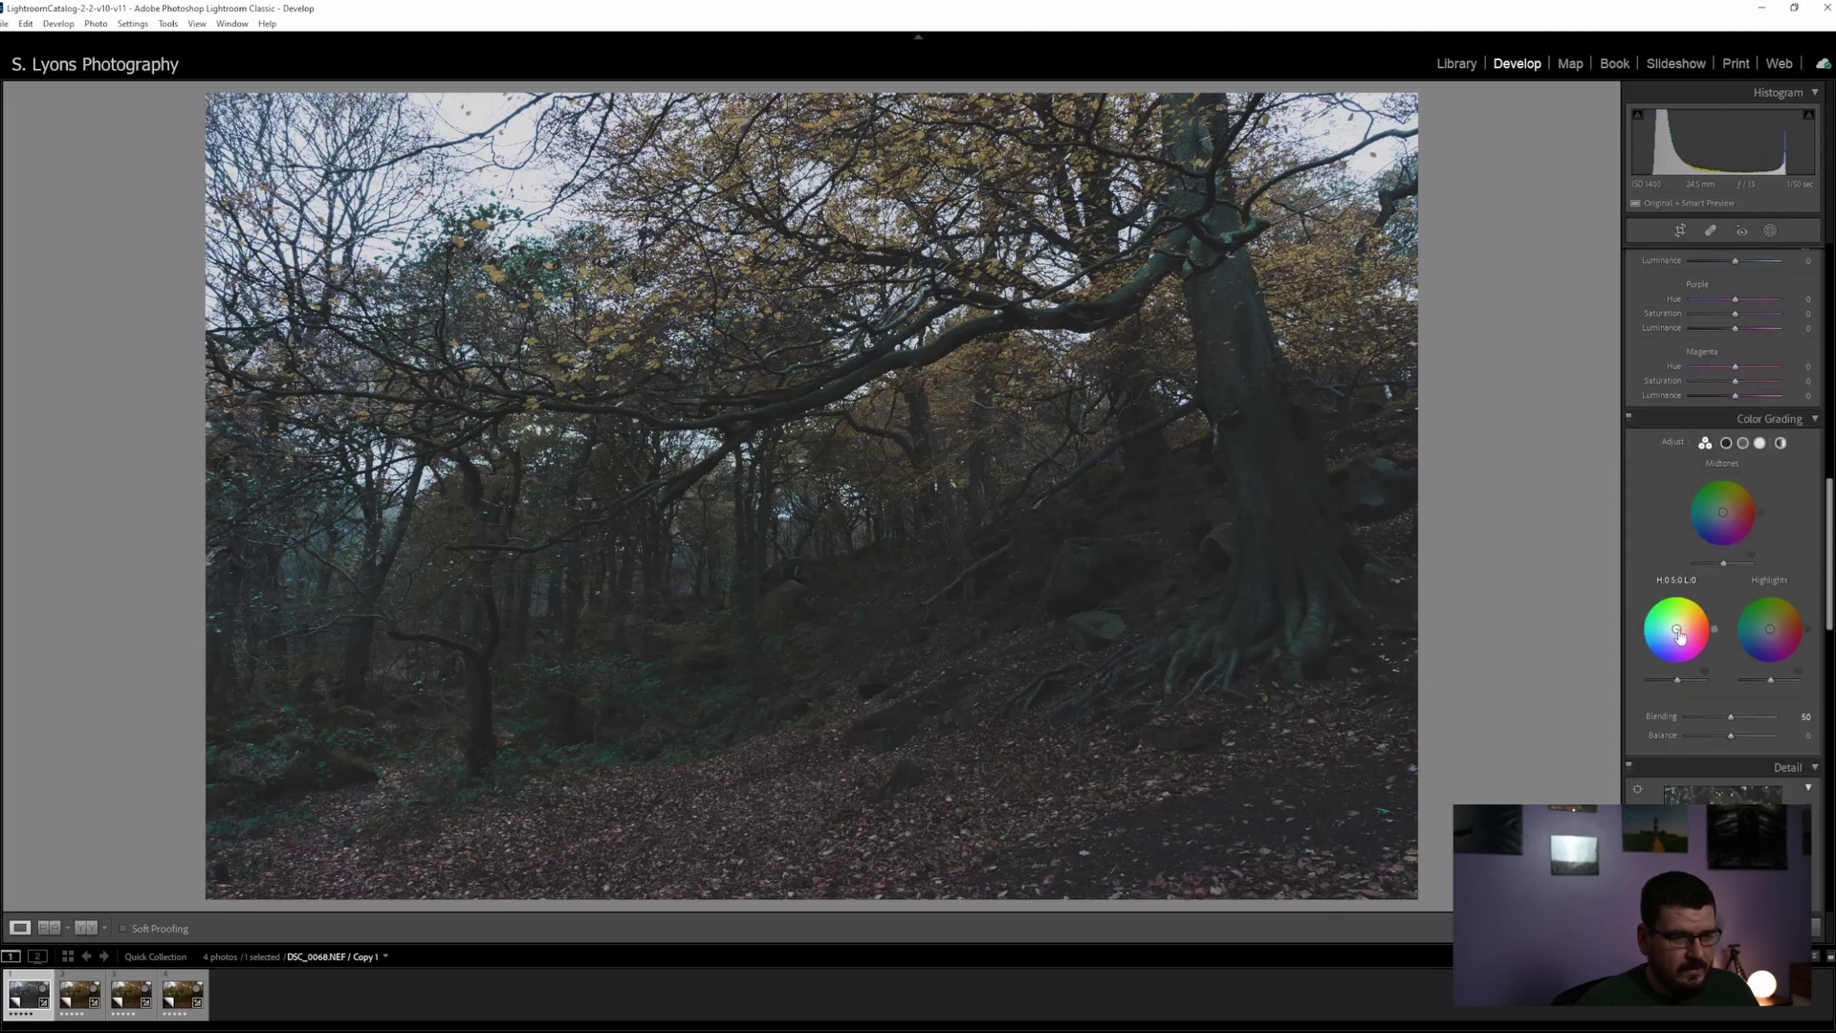
left_click_drag(1677, 628, 1671, 634)
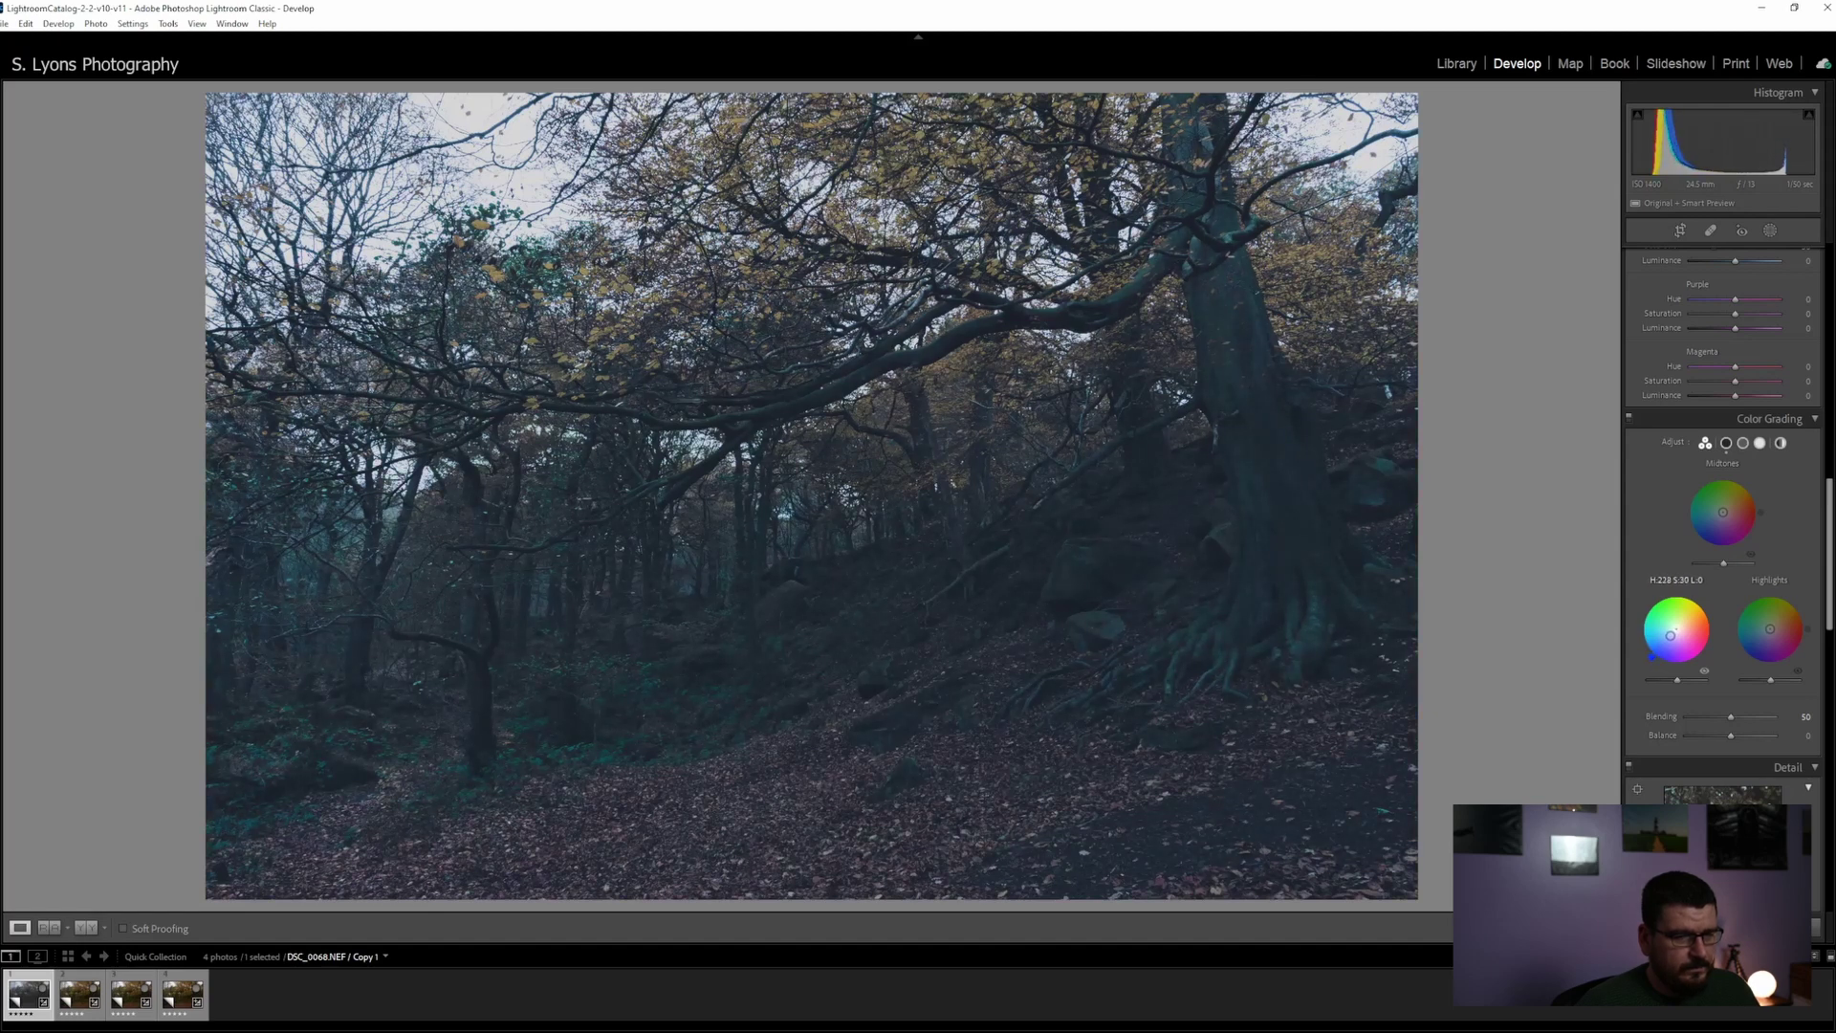
left_click_drag(1670, 634, 1669, 679)
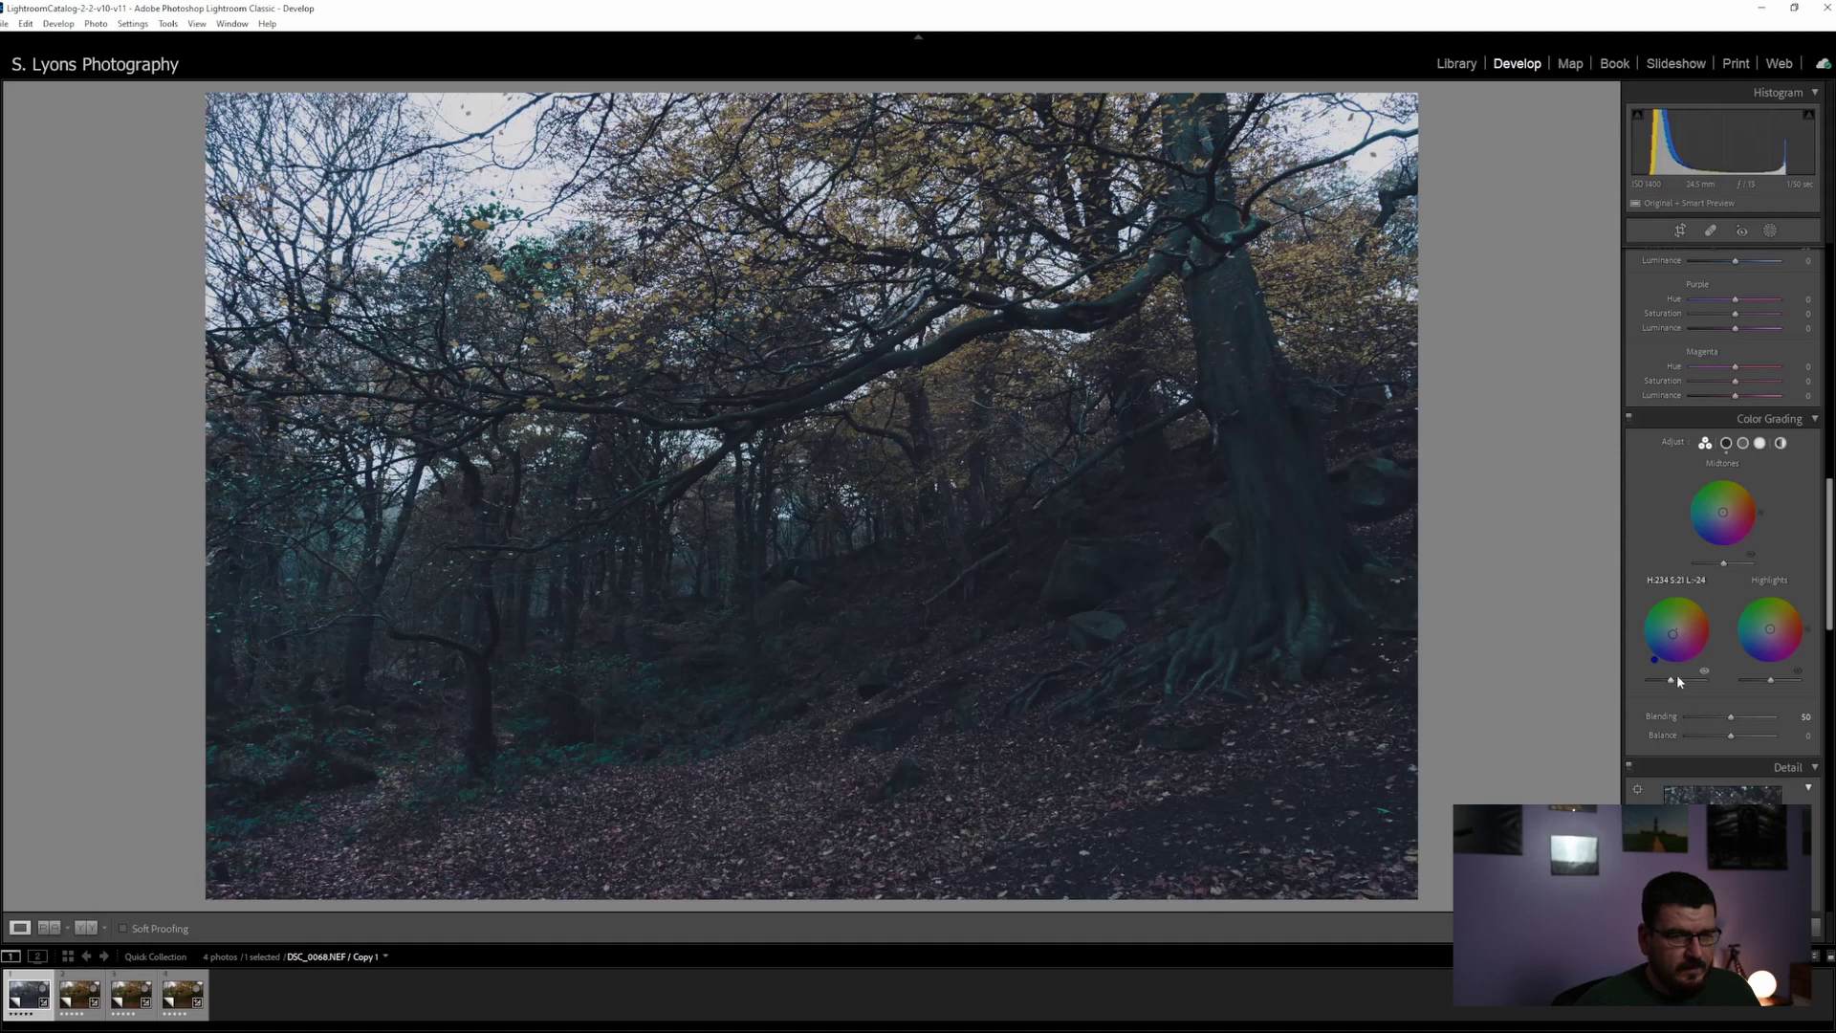
left_click_drag(1769, 628, 1775, 627)
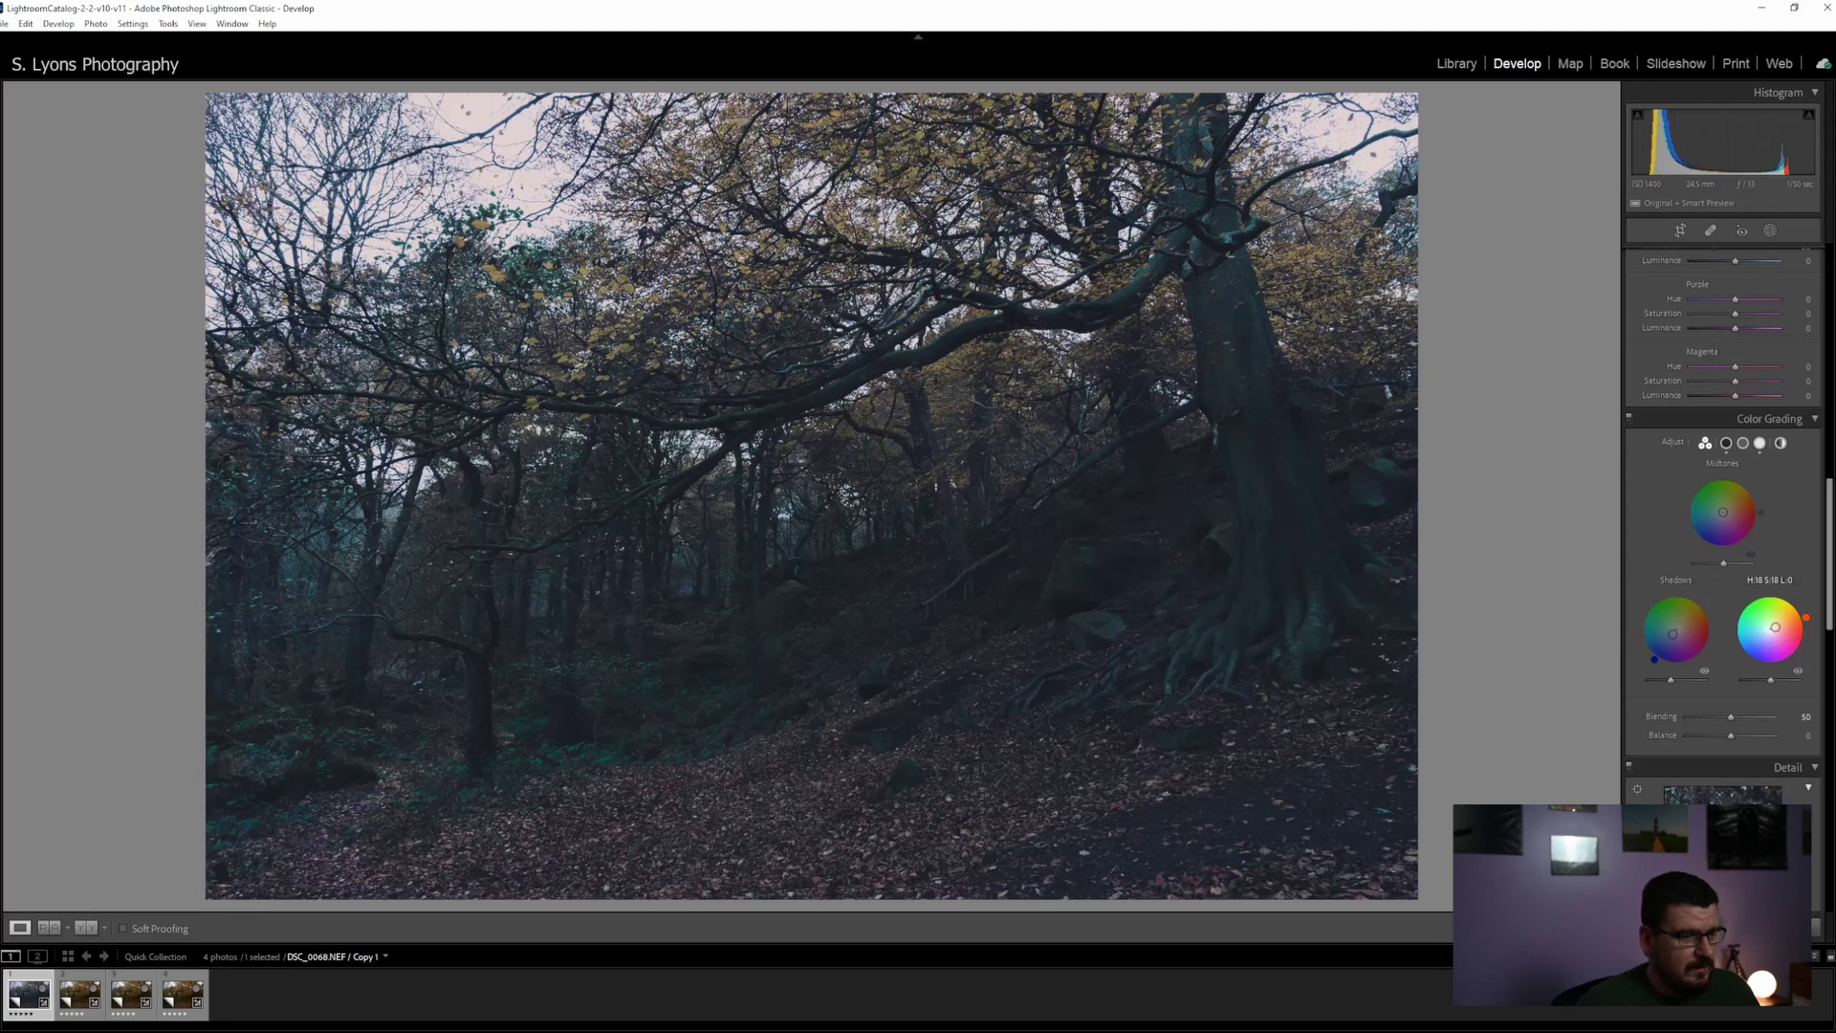
left_click_drag(1775, 626, 1776, 627)
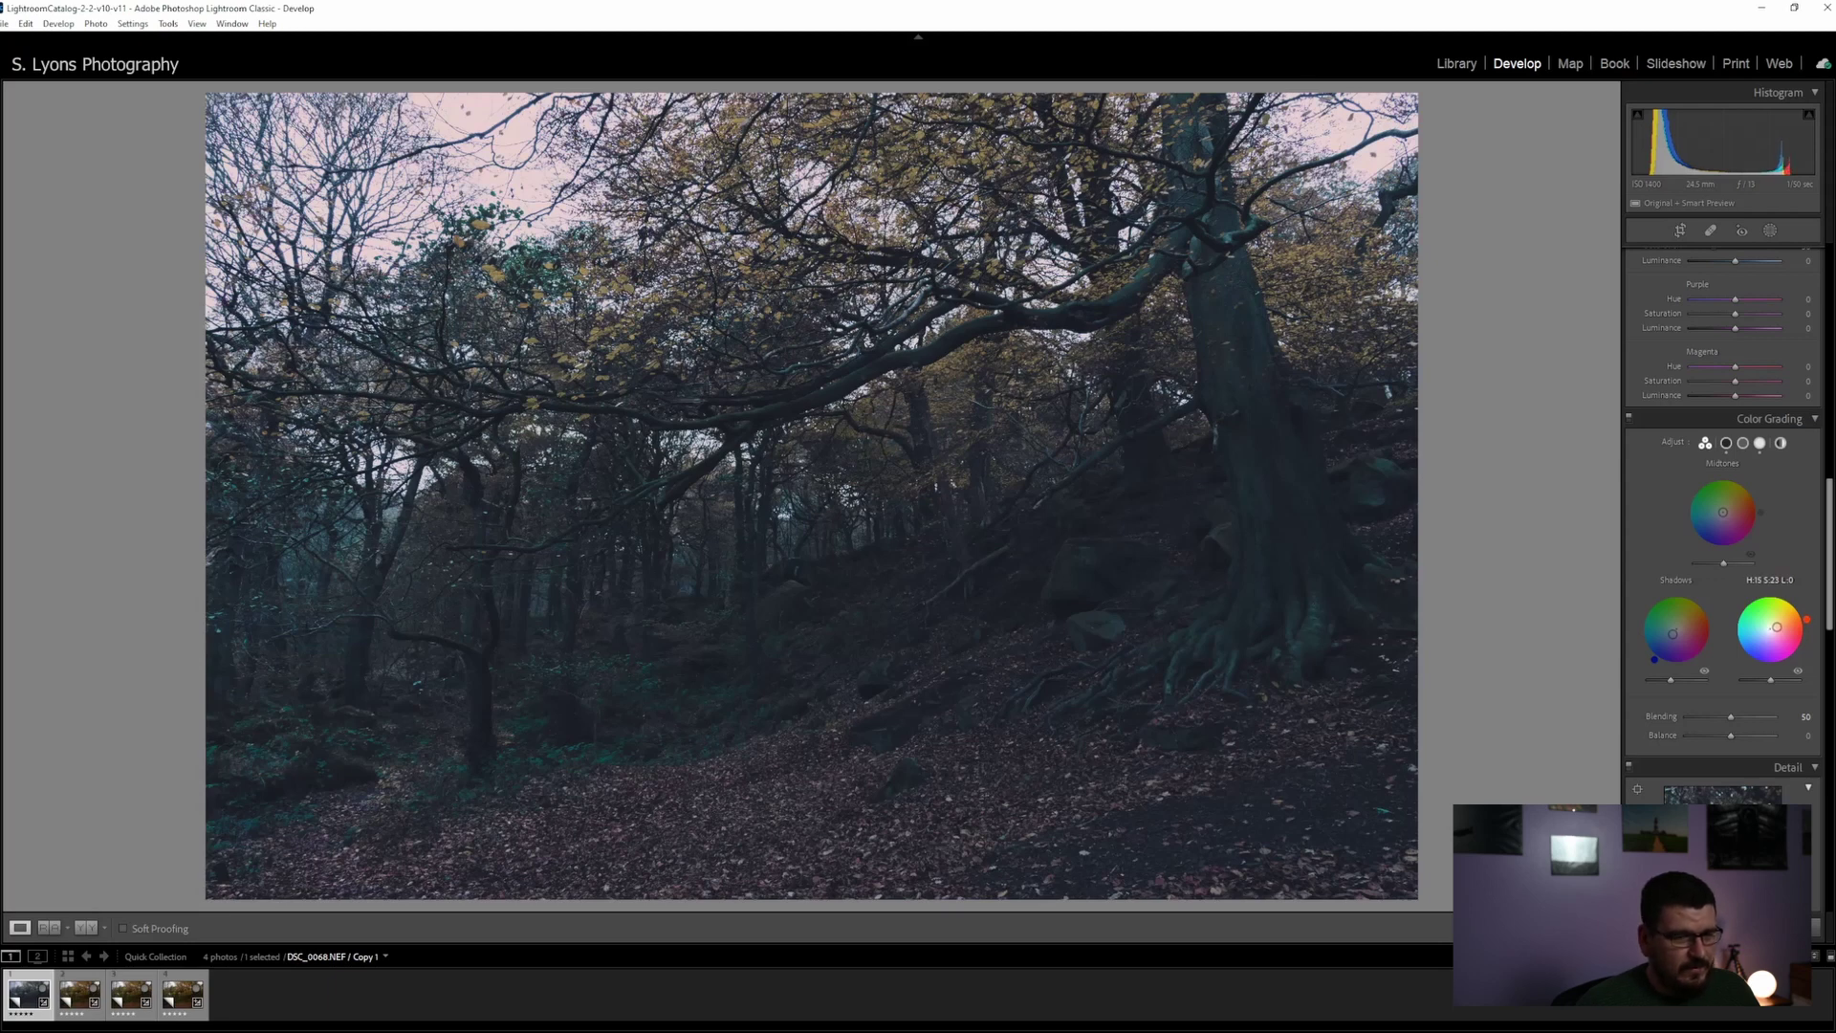
Raise the photo's overall exposure to +0.70
scroll(1667, 715, "up", 6)
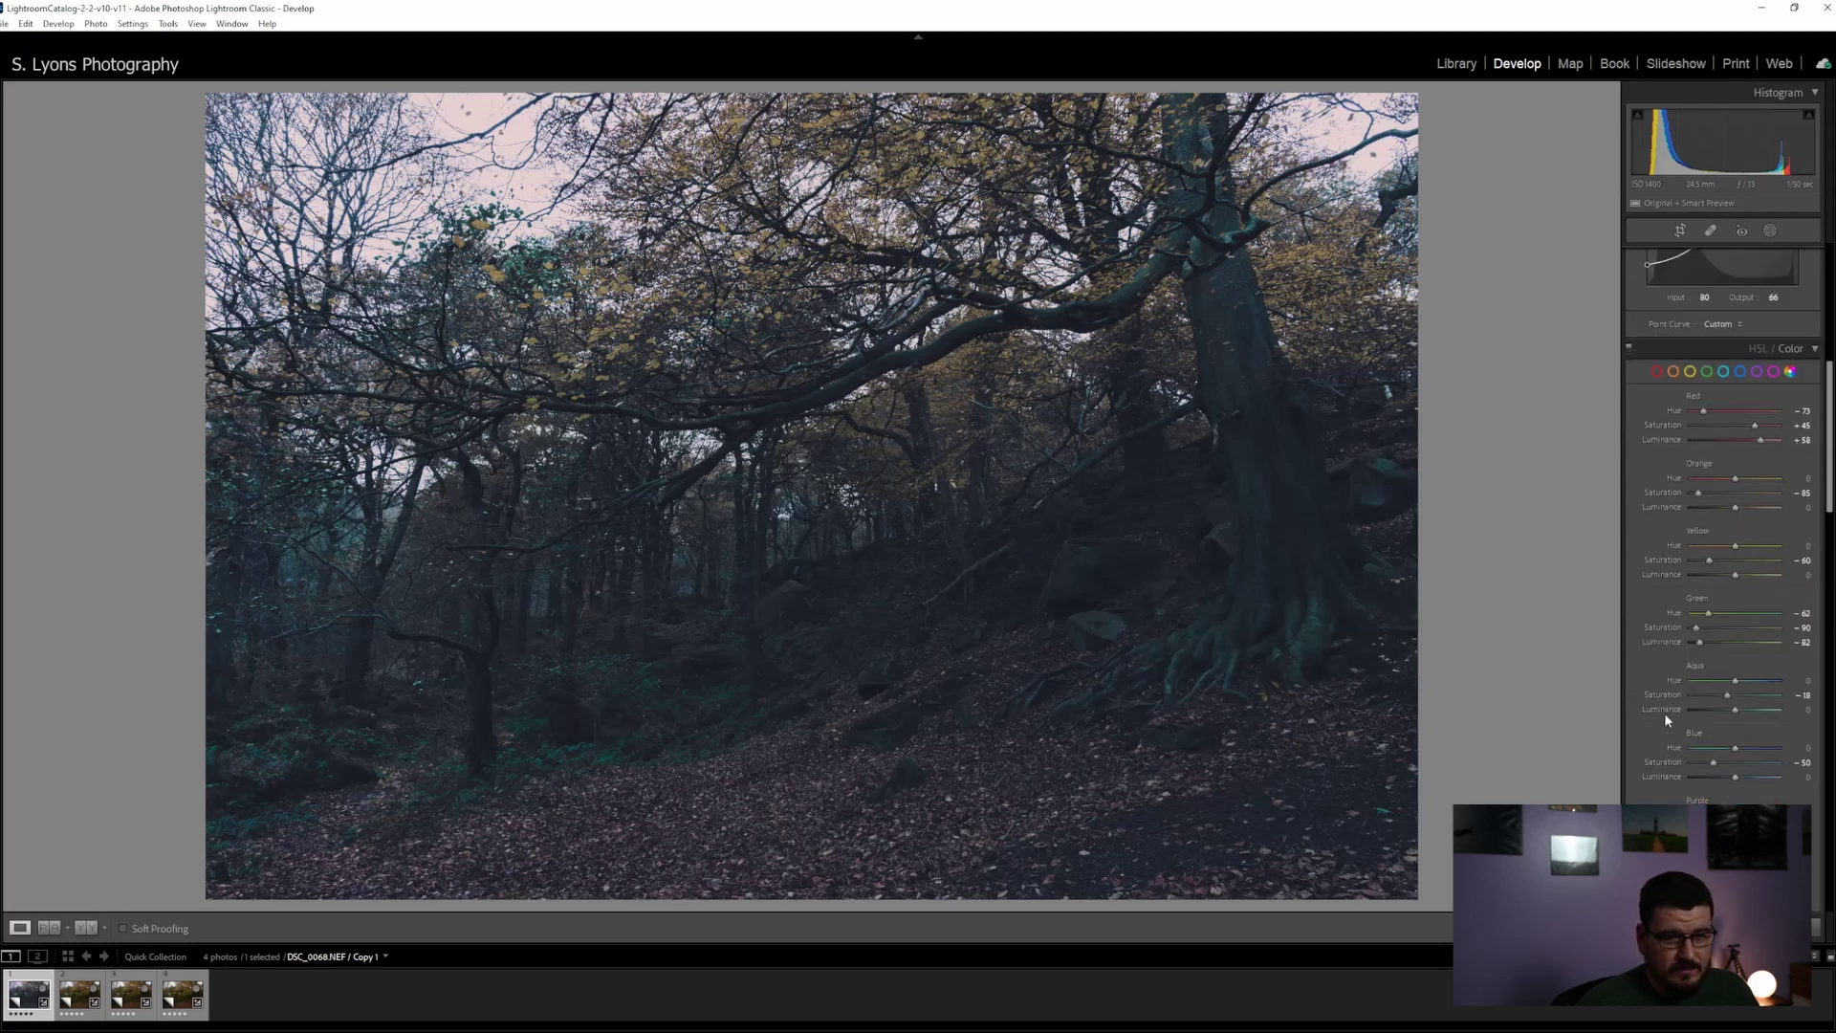
scroll(1669, 725, "up", 8)
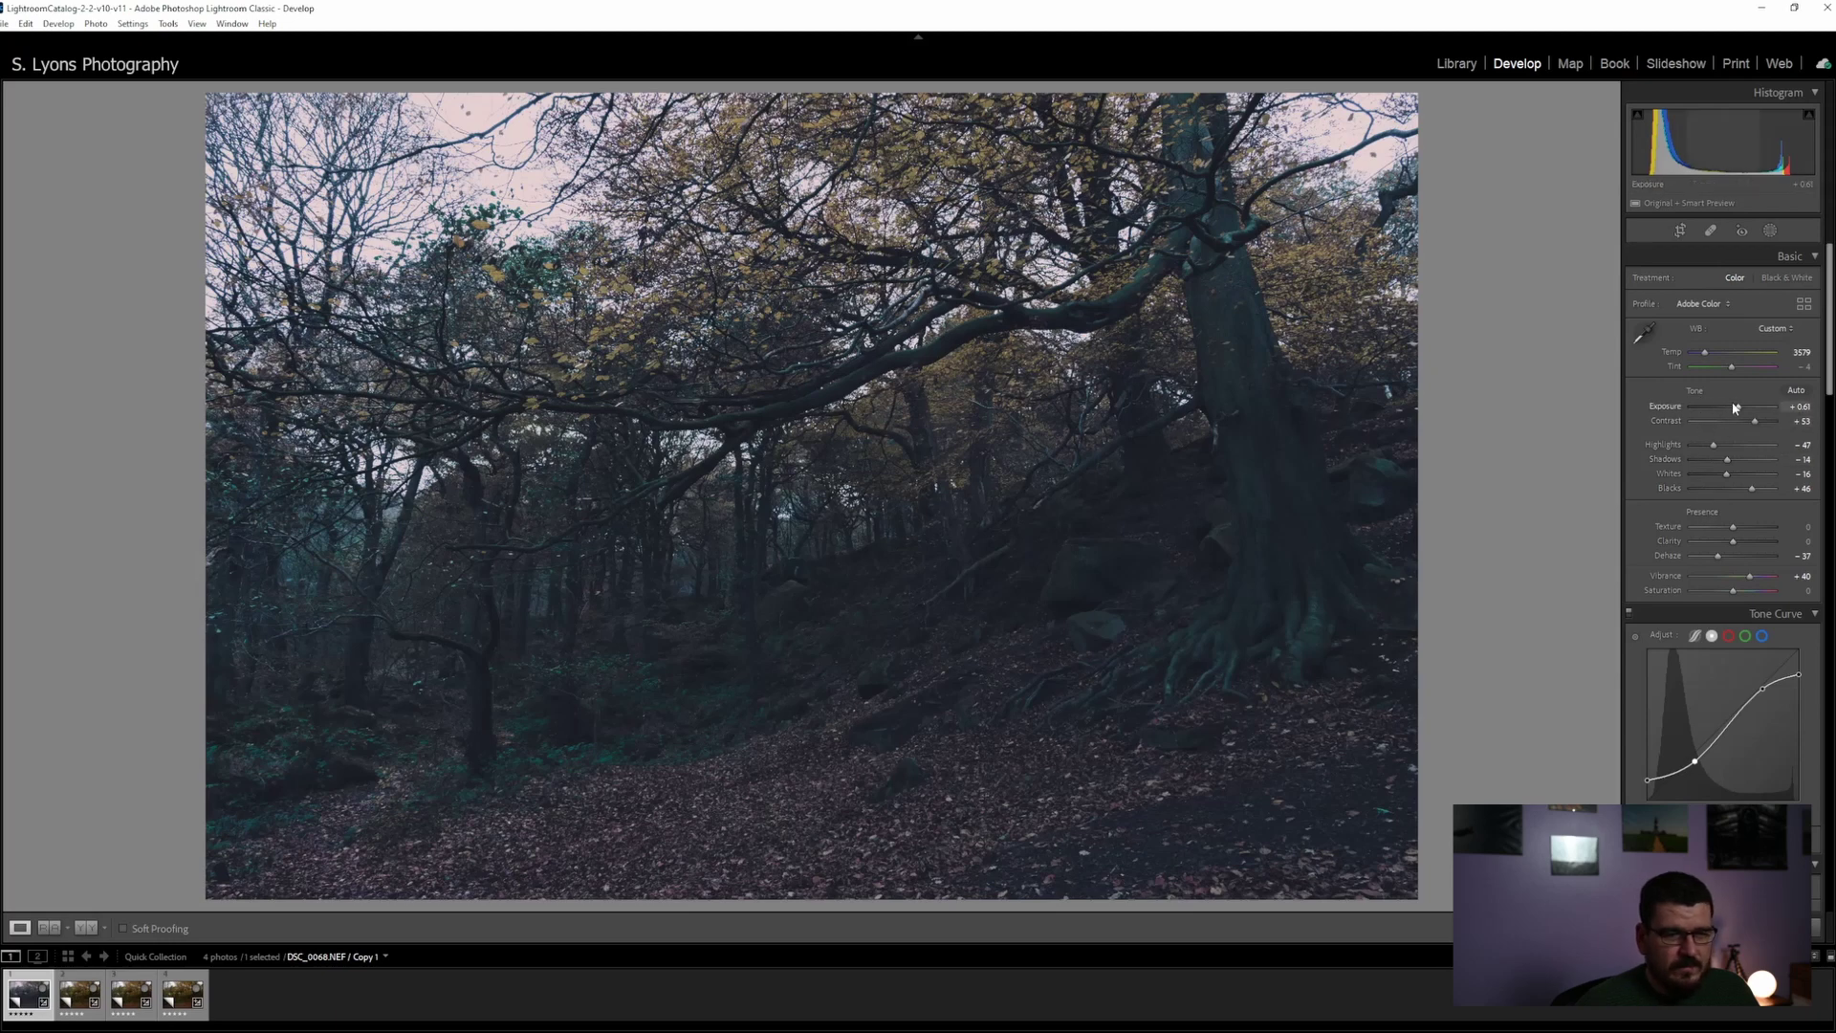
left_click_drag(1738, 404, 1741, 404)
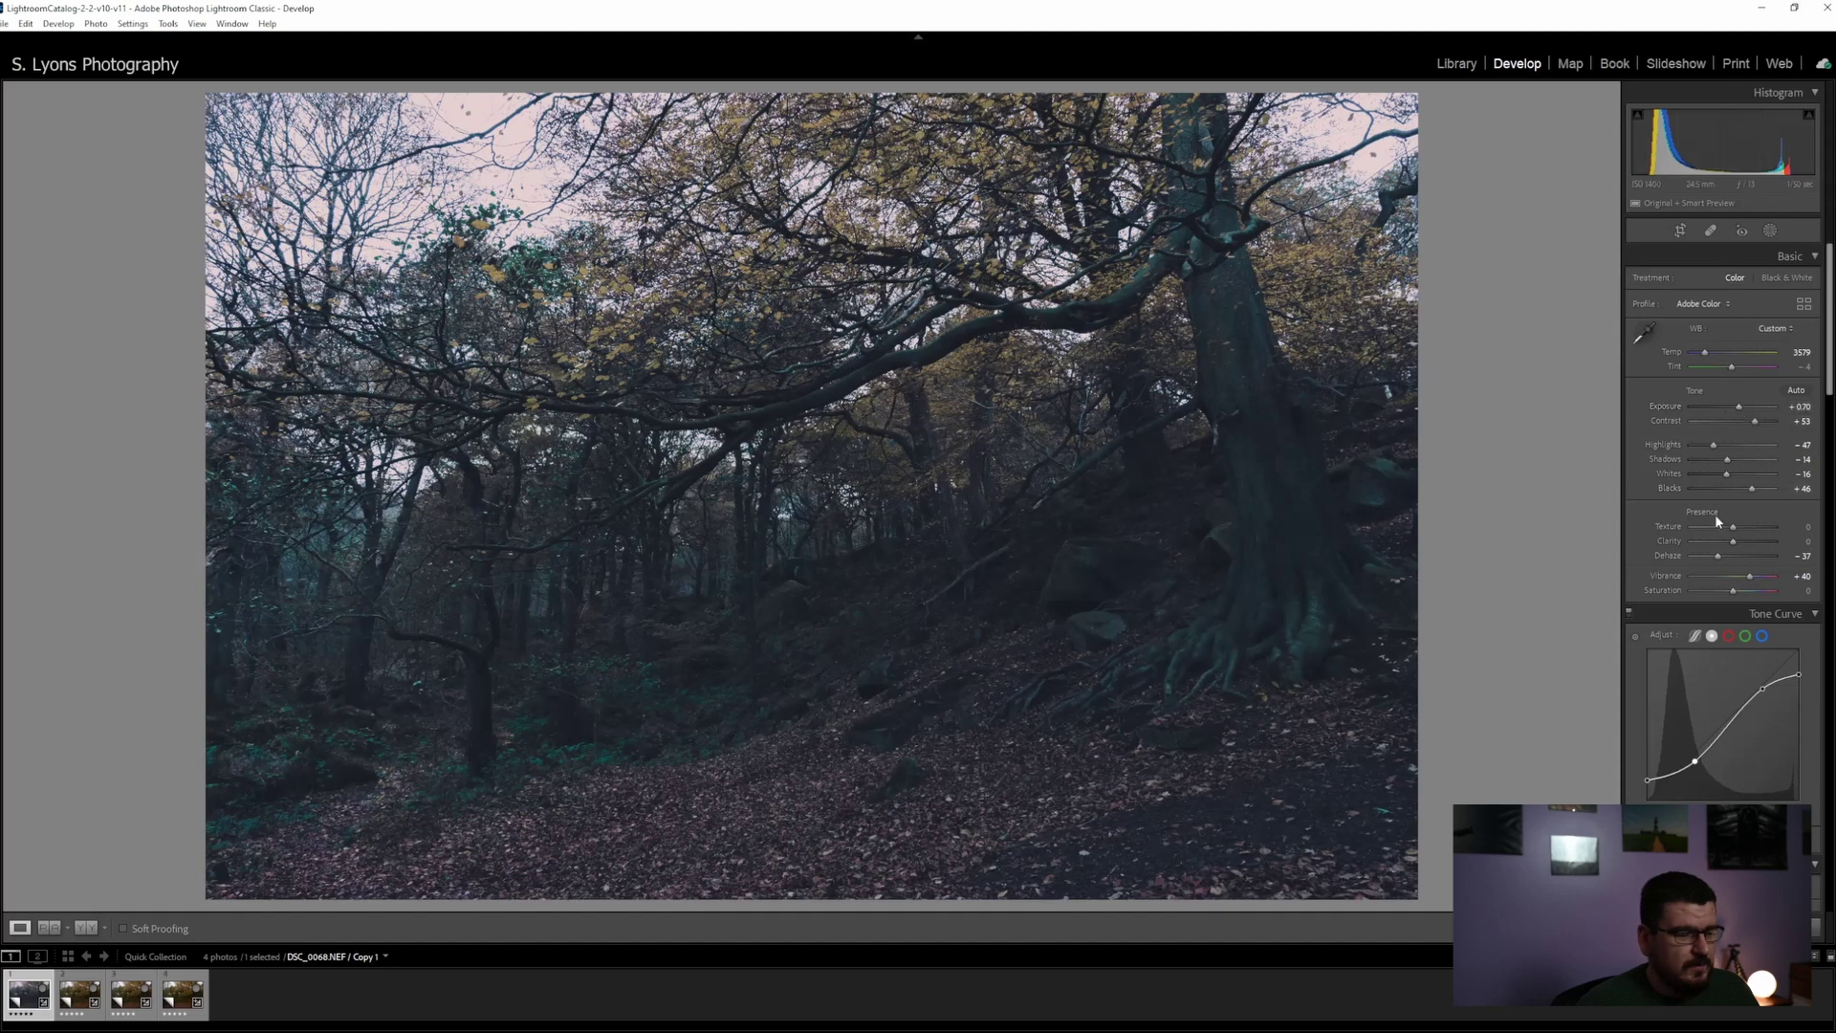
Add a diagonal linear gradient mask over the forest floor and tree base, and set its exposure to 0.30
key("shift+w")
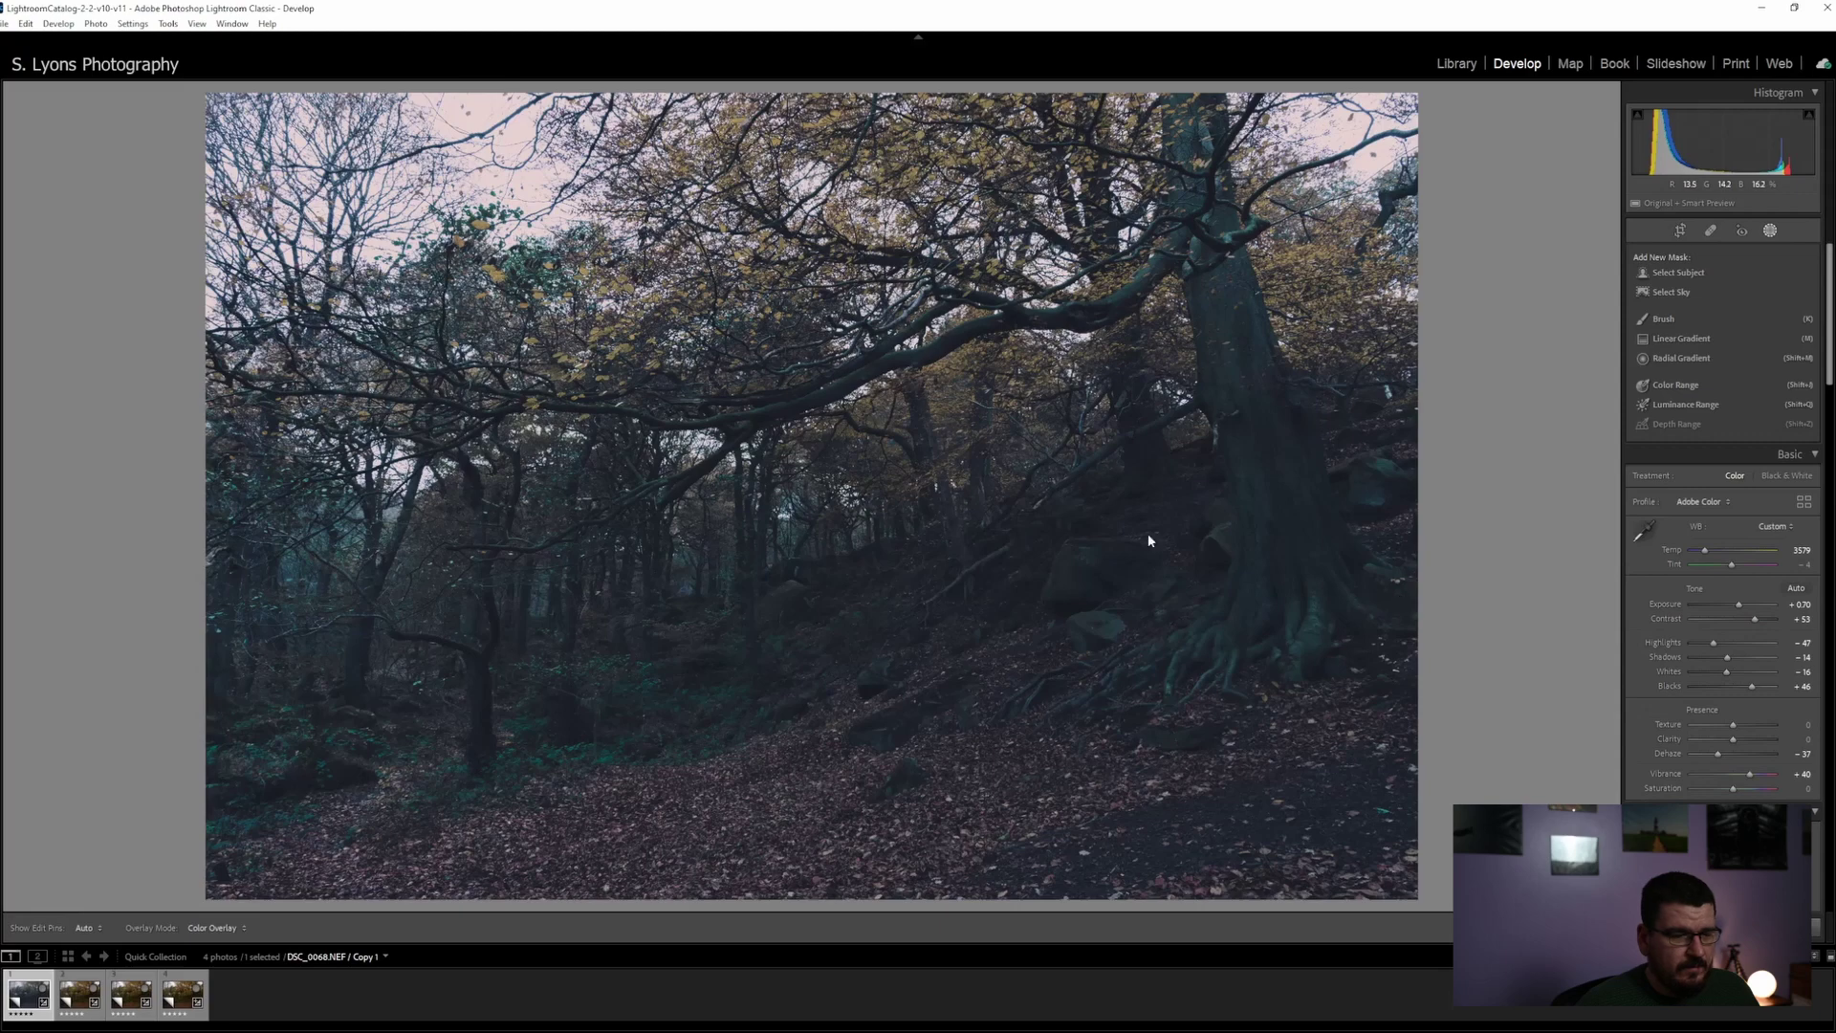
left_click(1674, 348)
left_click_drag(1002, 847, 768, 311)
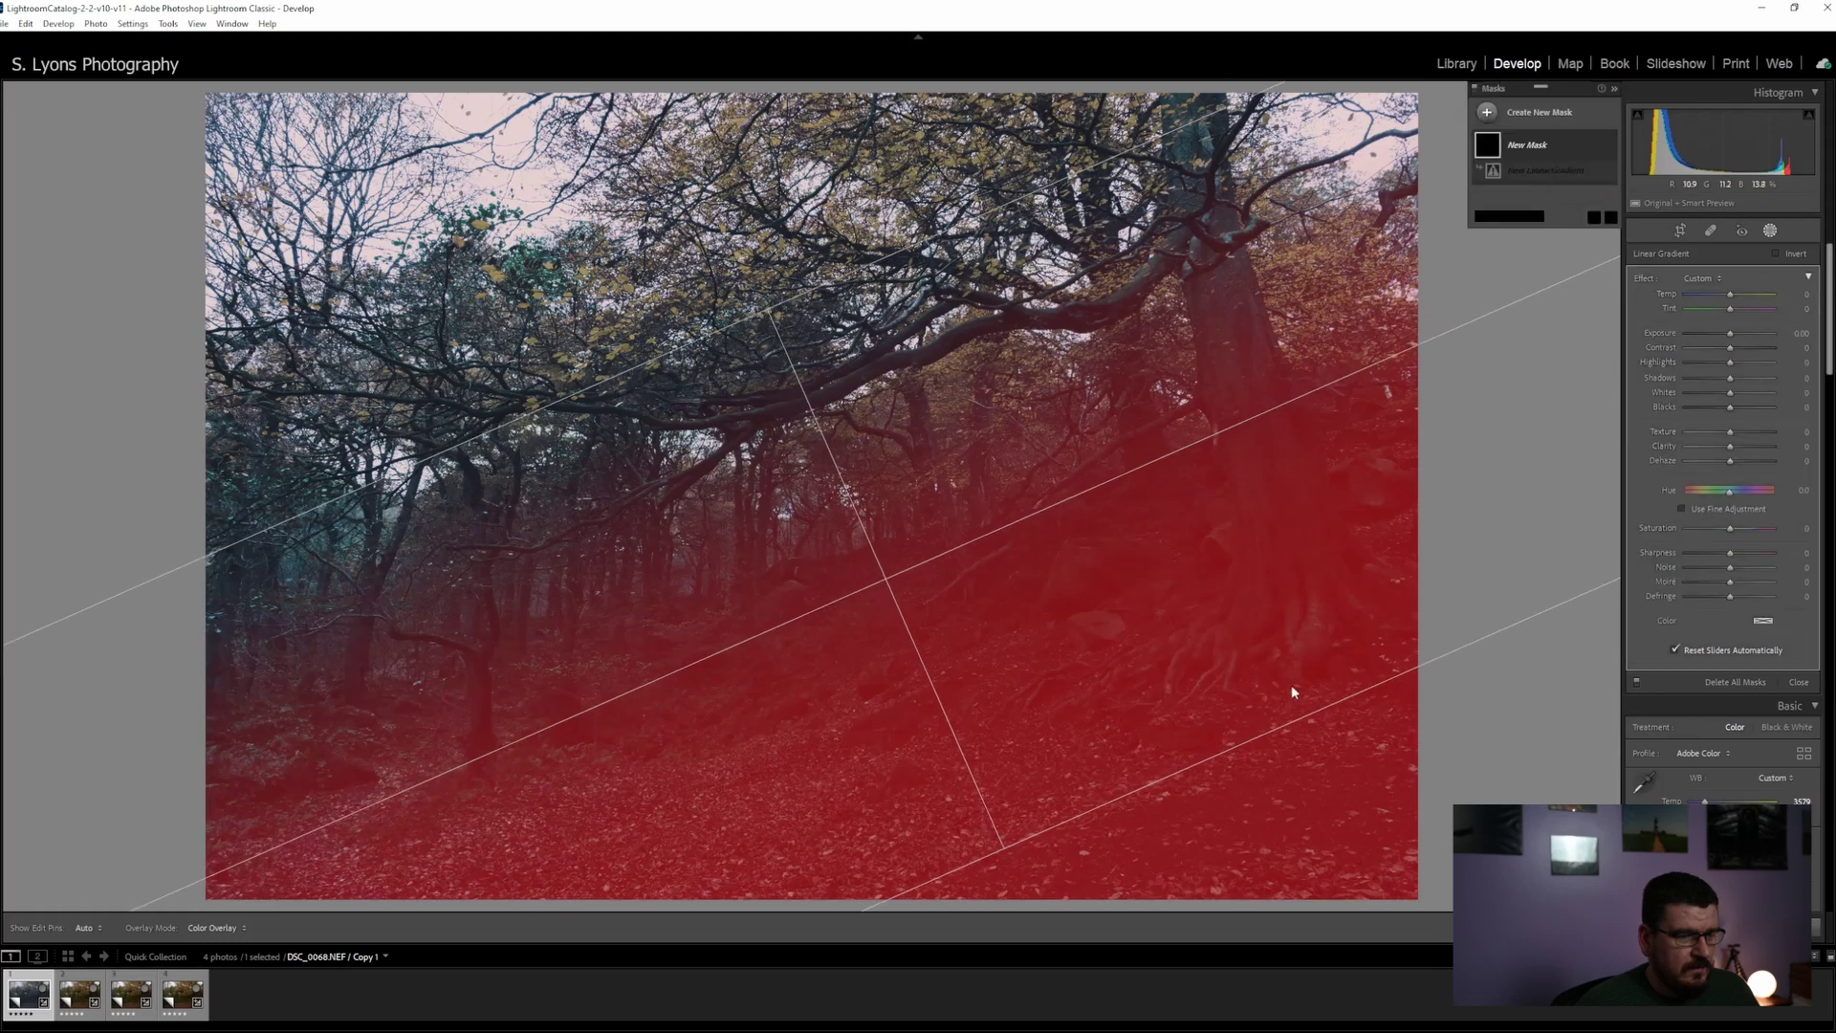
left_click_drag(1731, 335, 1733, 335)
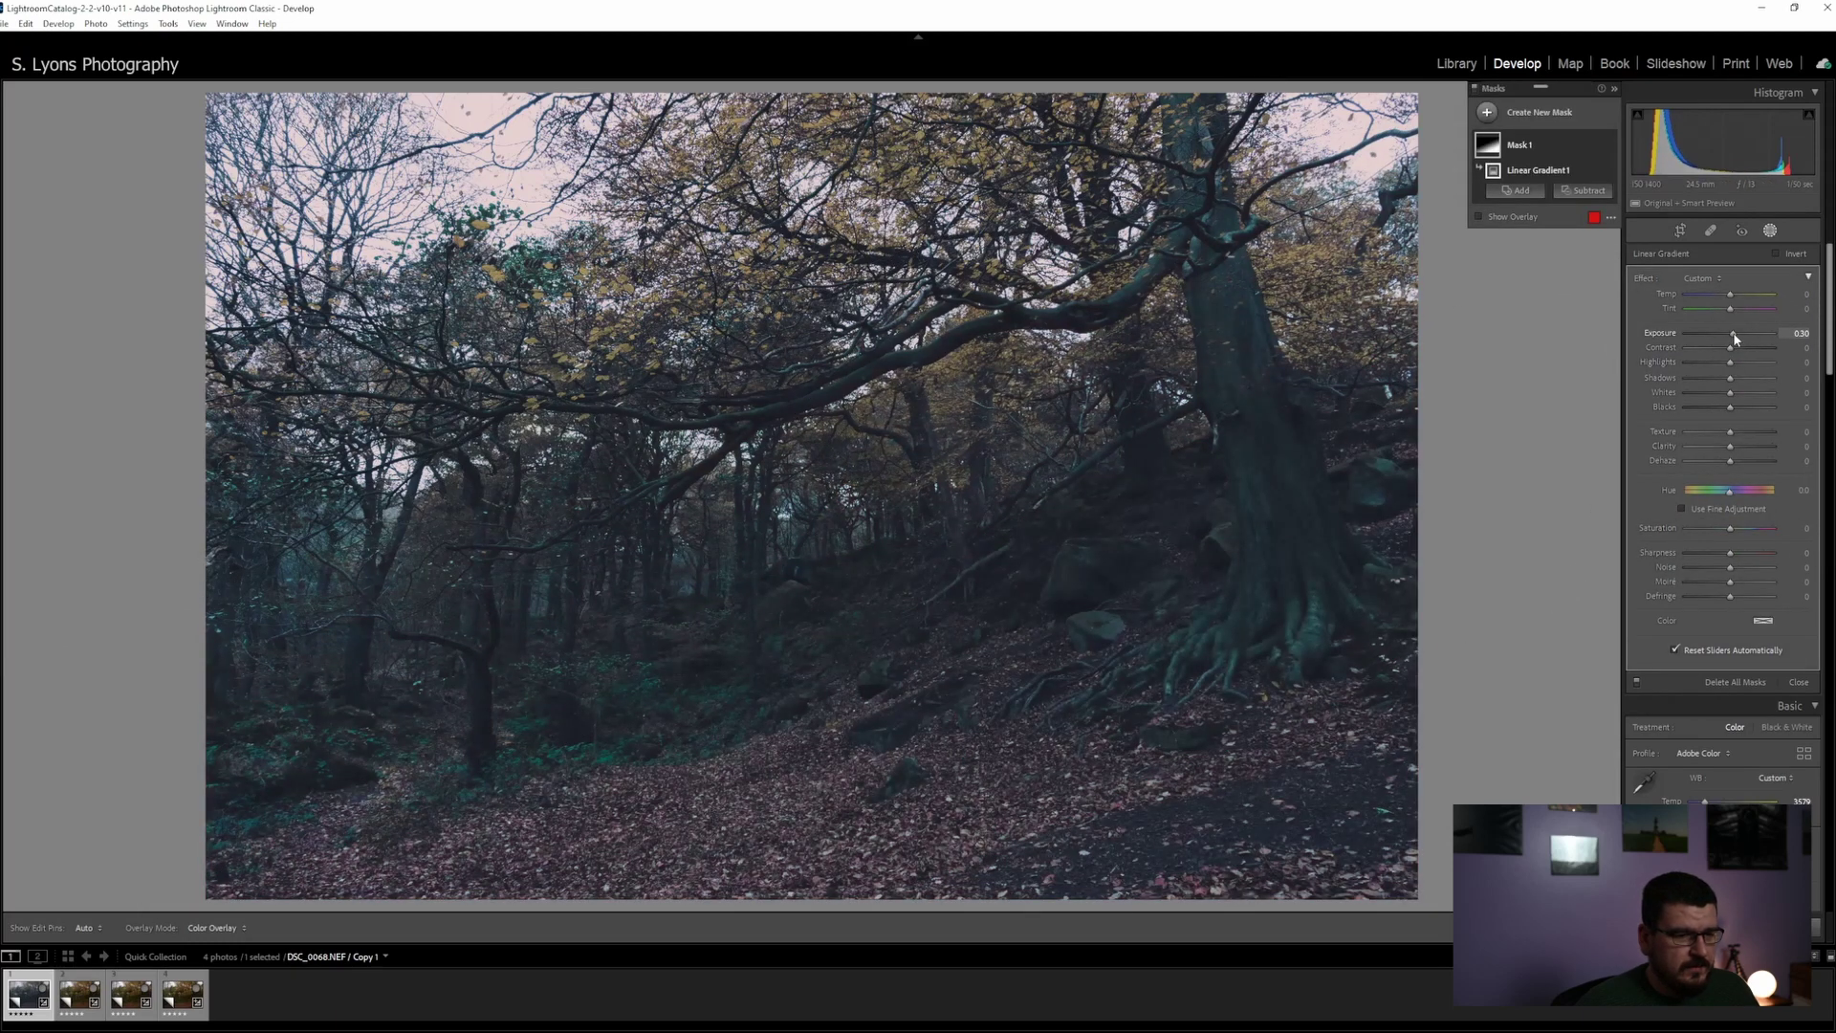
Set the forest-floor gradient's exposure to 0.44, adjust its upper boundary, and compare the finished edit with the original photo
left_click_drag(1736, 339, 1738, 339)
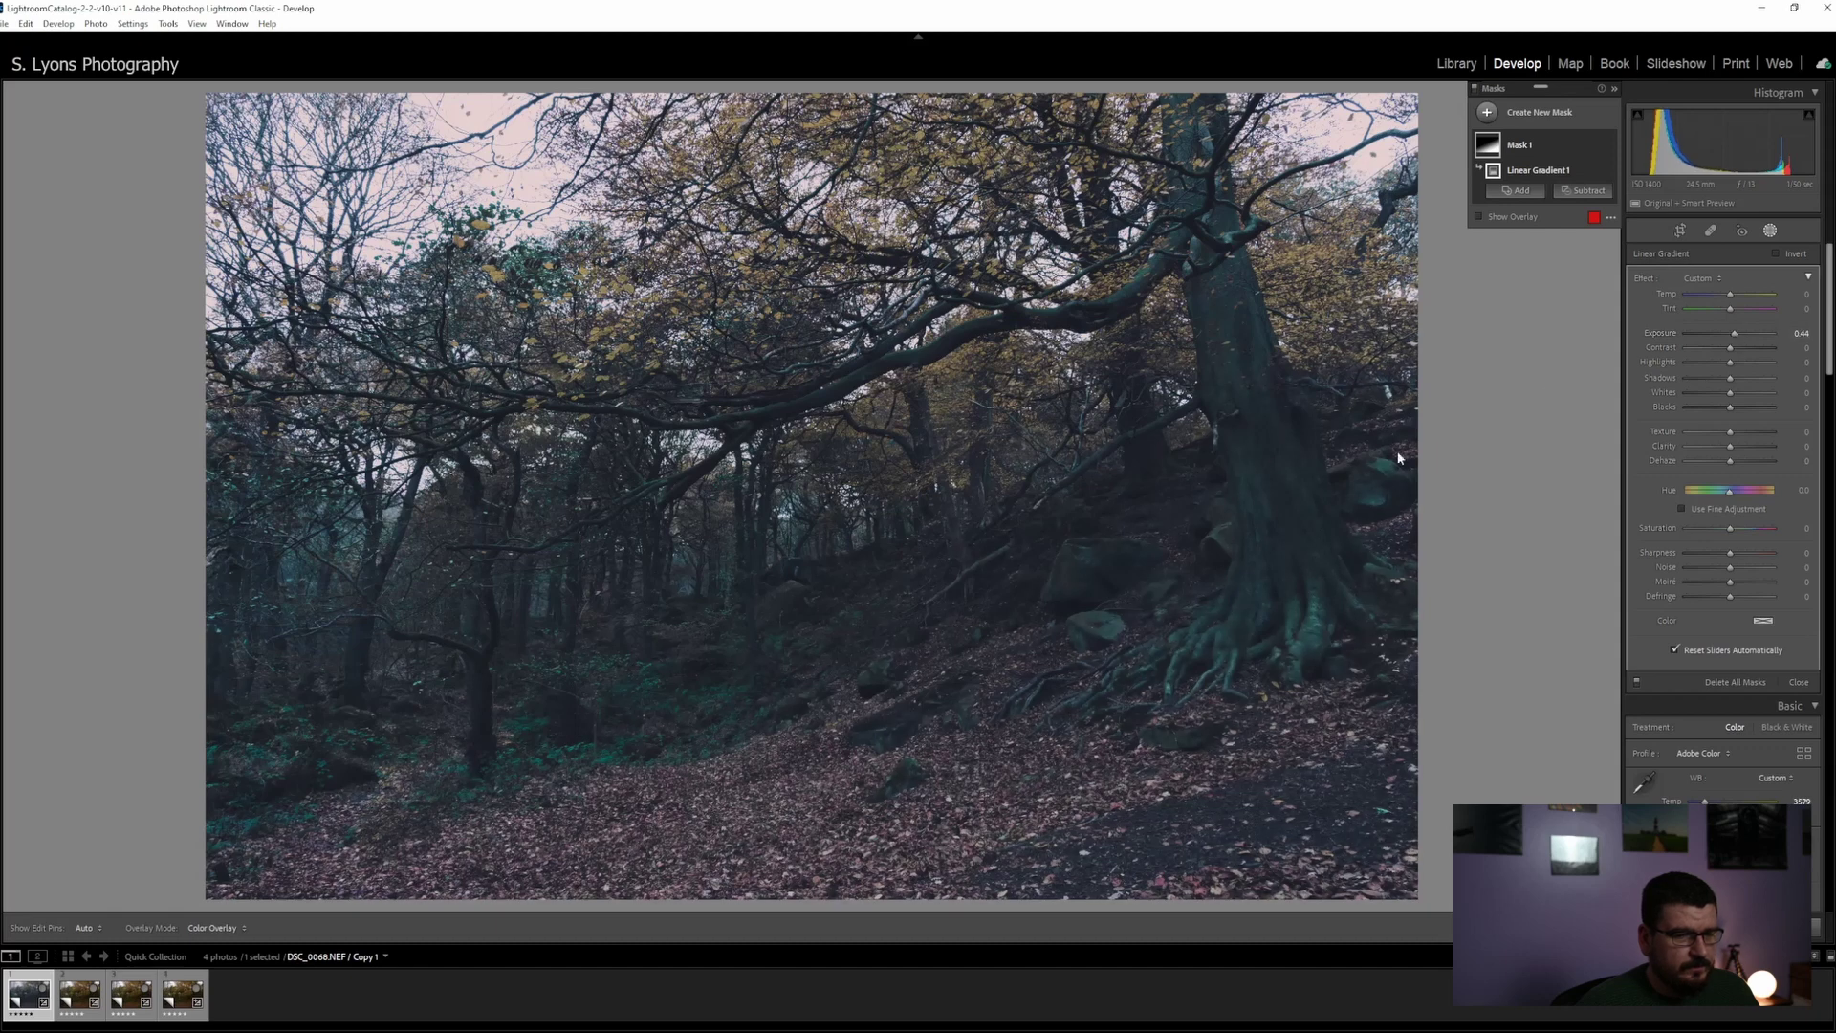
left_click_drag(766, 305, 742, 256)
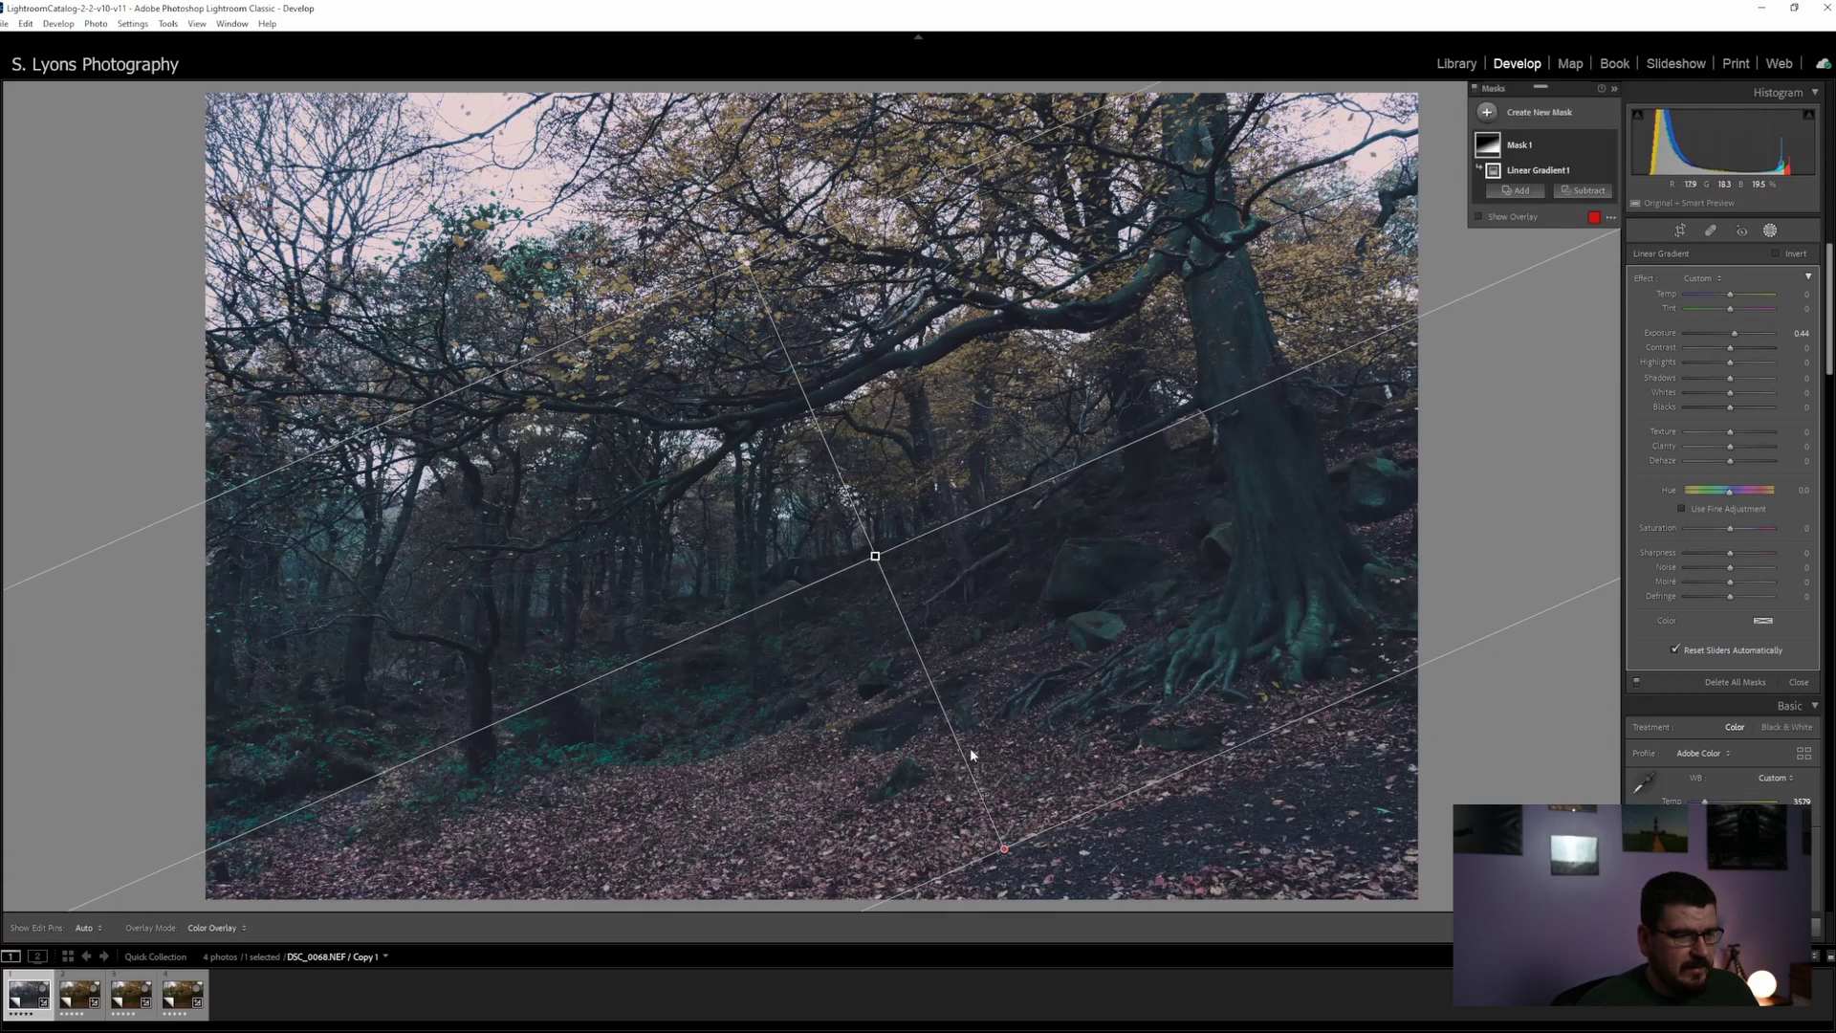
left_click(1770, 231)
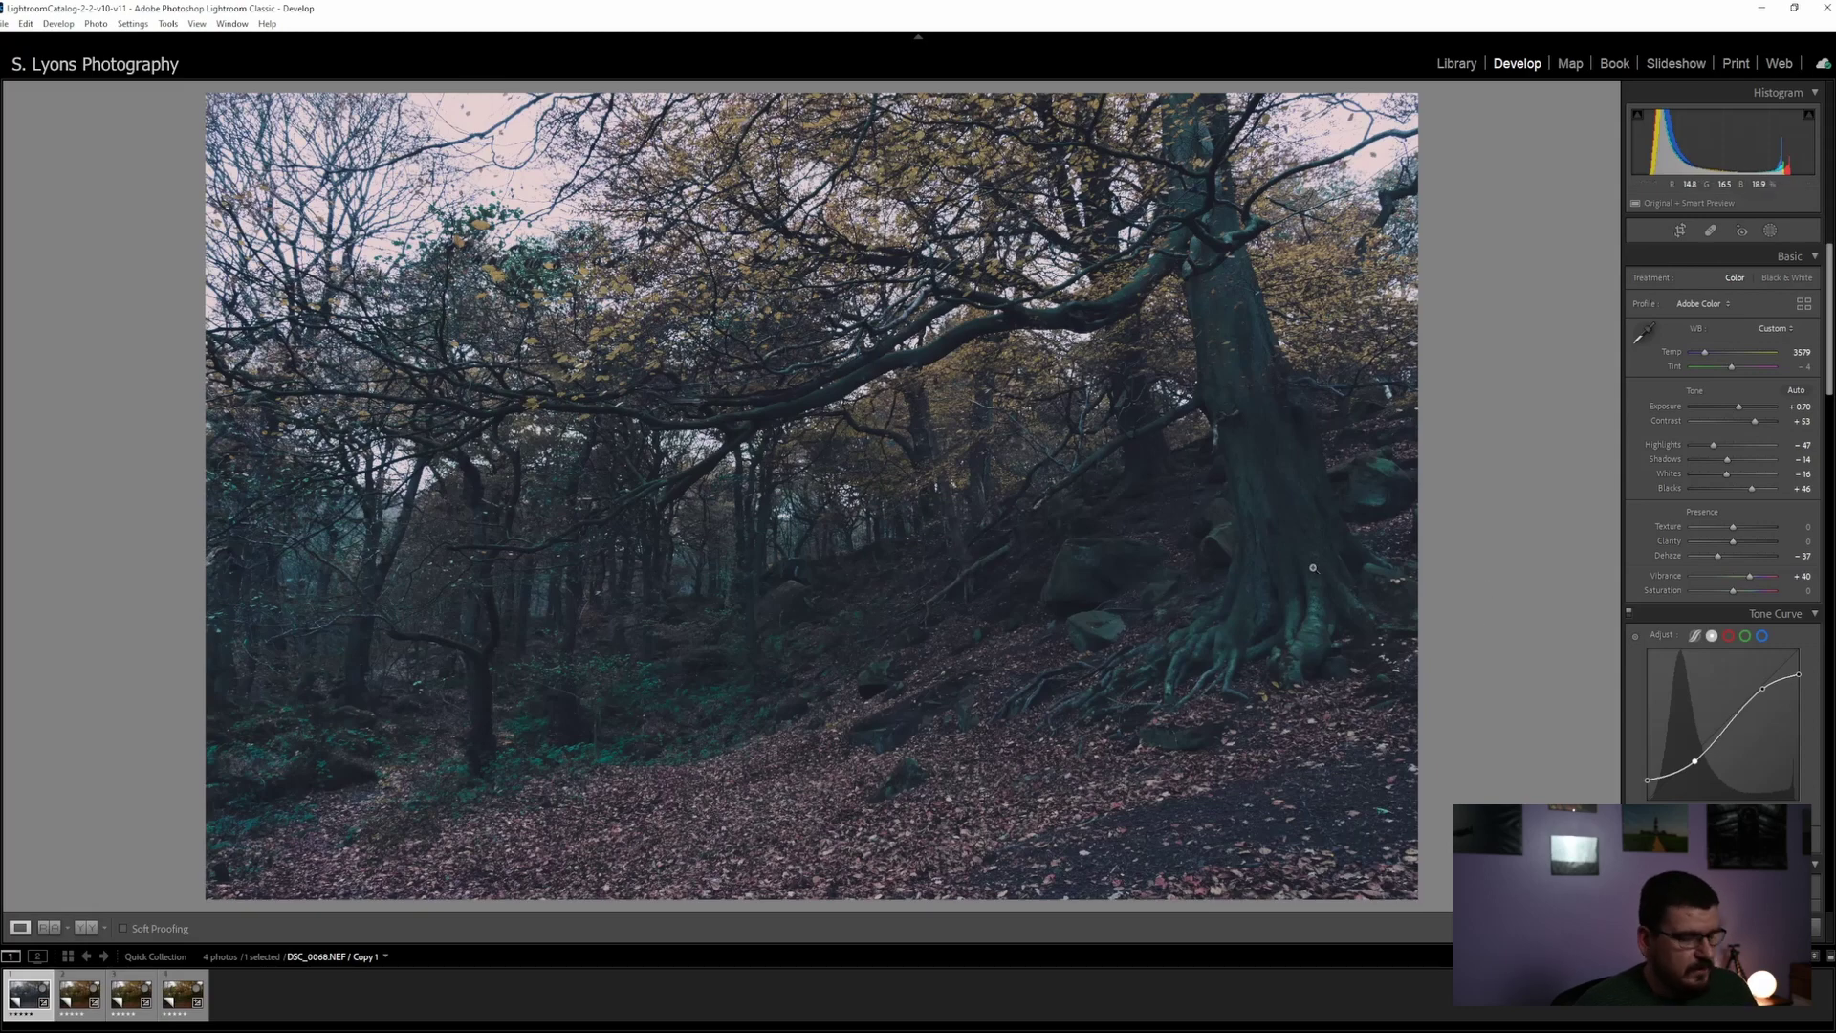
key("backslash")
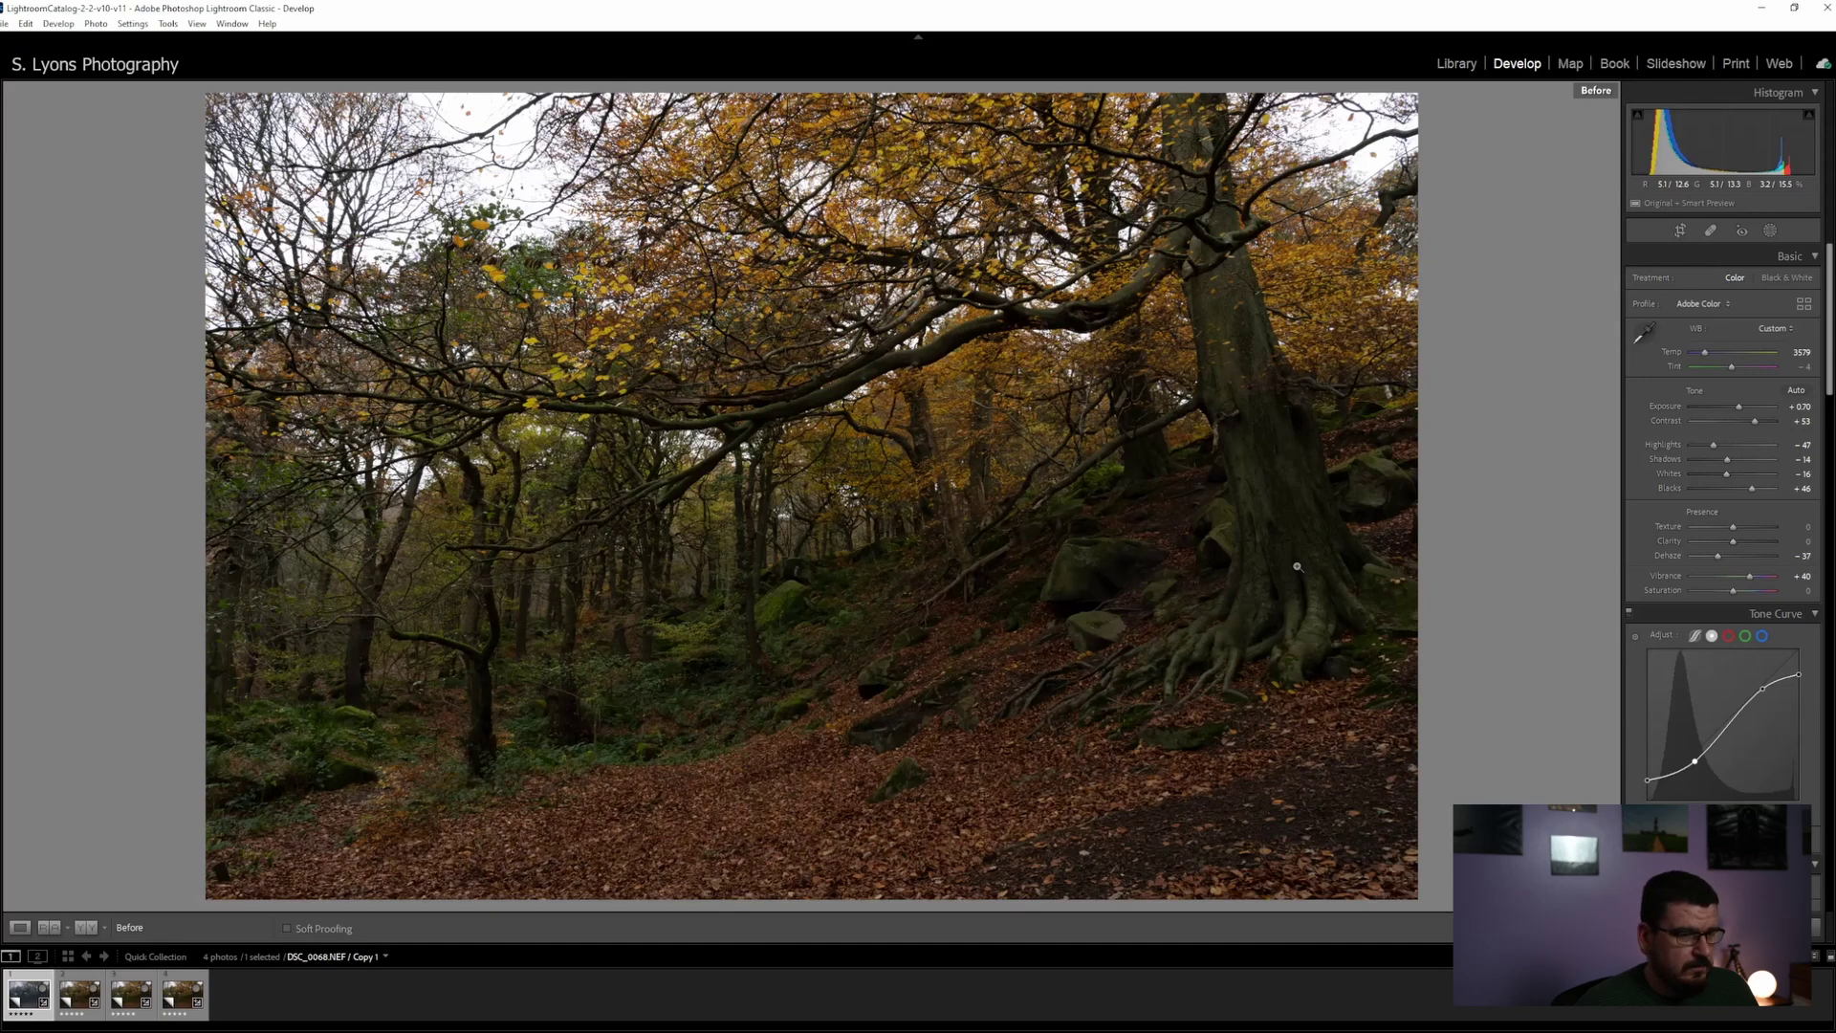
key("backslash")
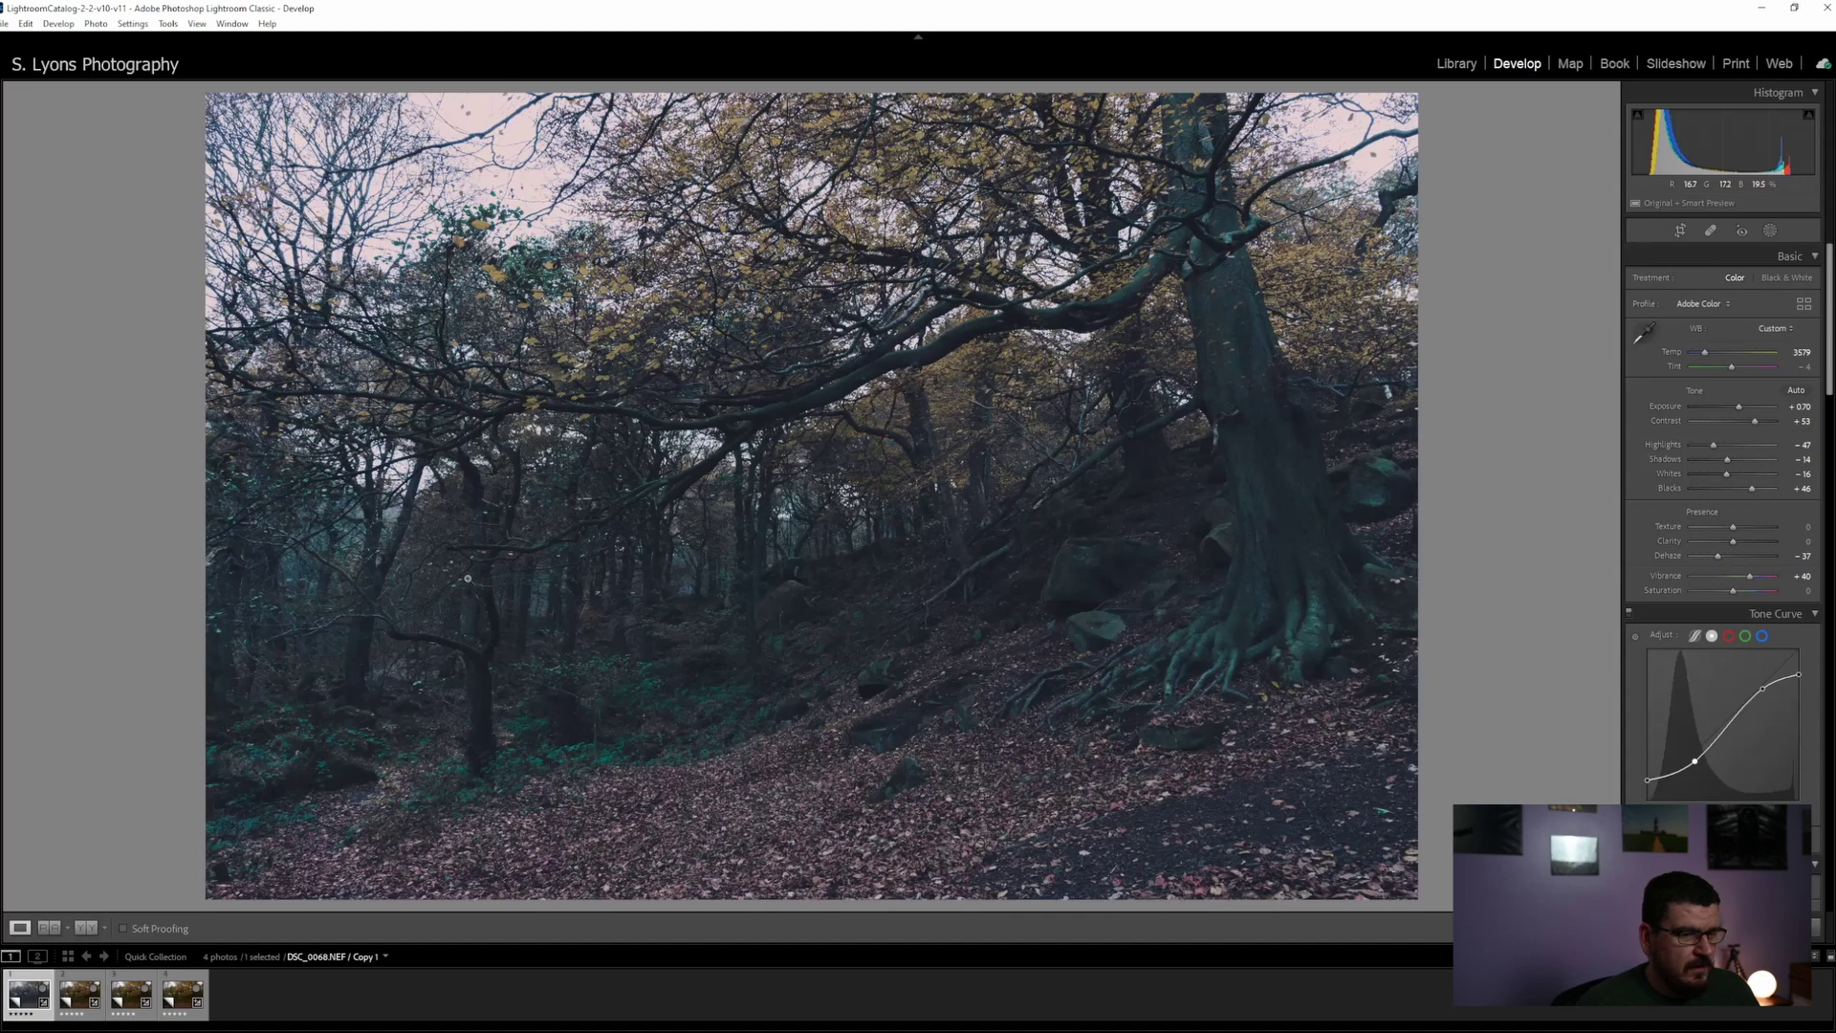
Open Copy 2 of the woodland photo and set temperature to 7877, exposure to +1.23 and contrast to +19
left_click(74, 999)
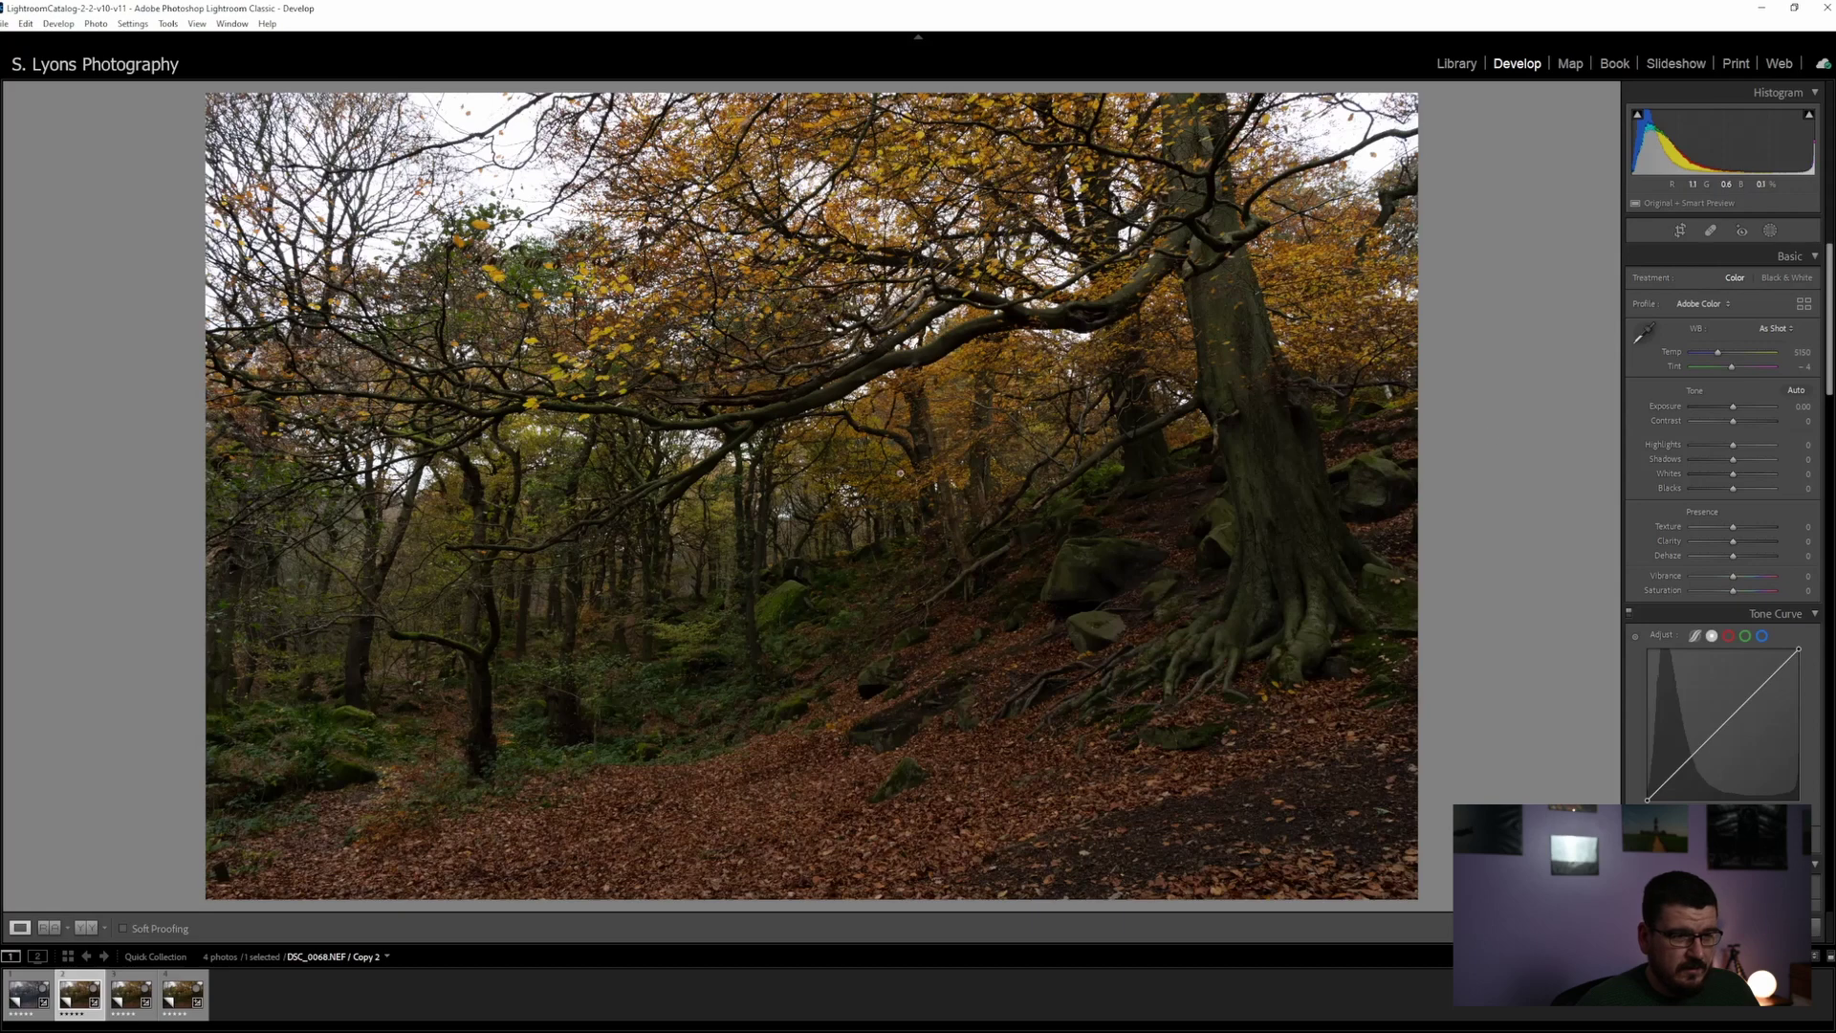
left_click_drag(1717, 352, 1743, 351)
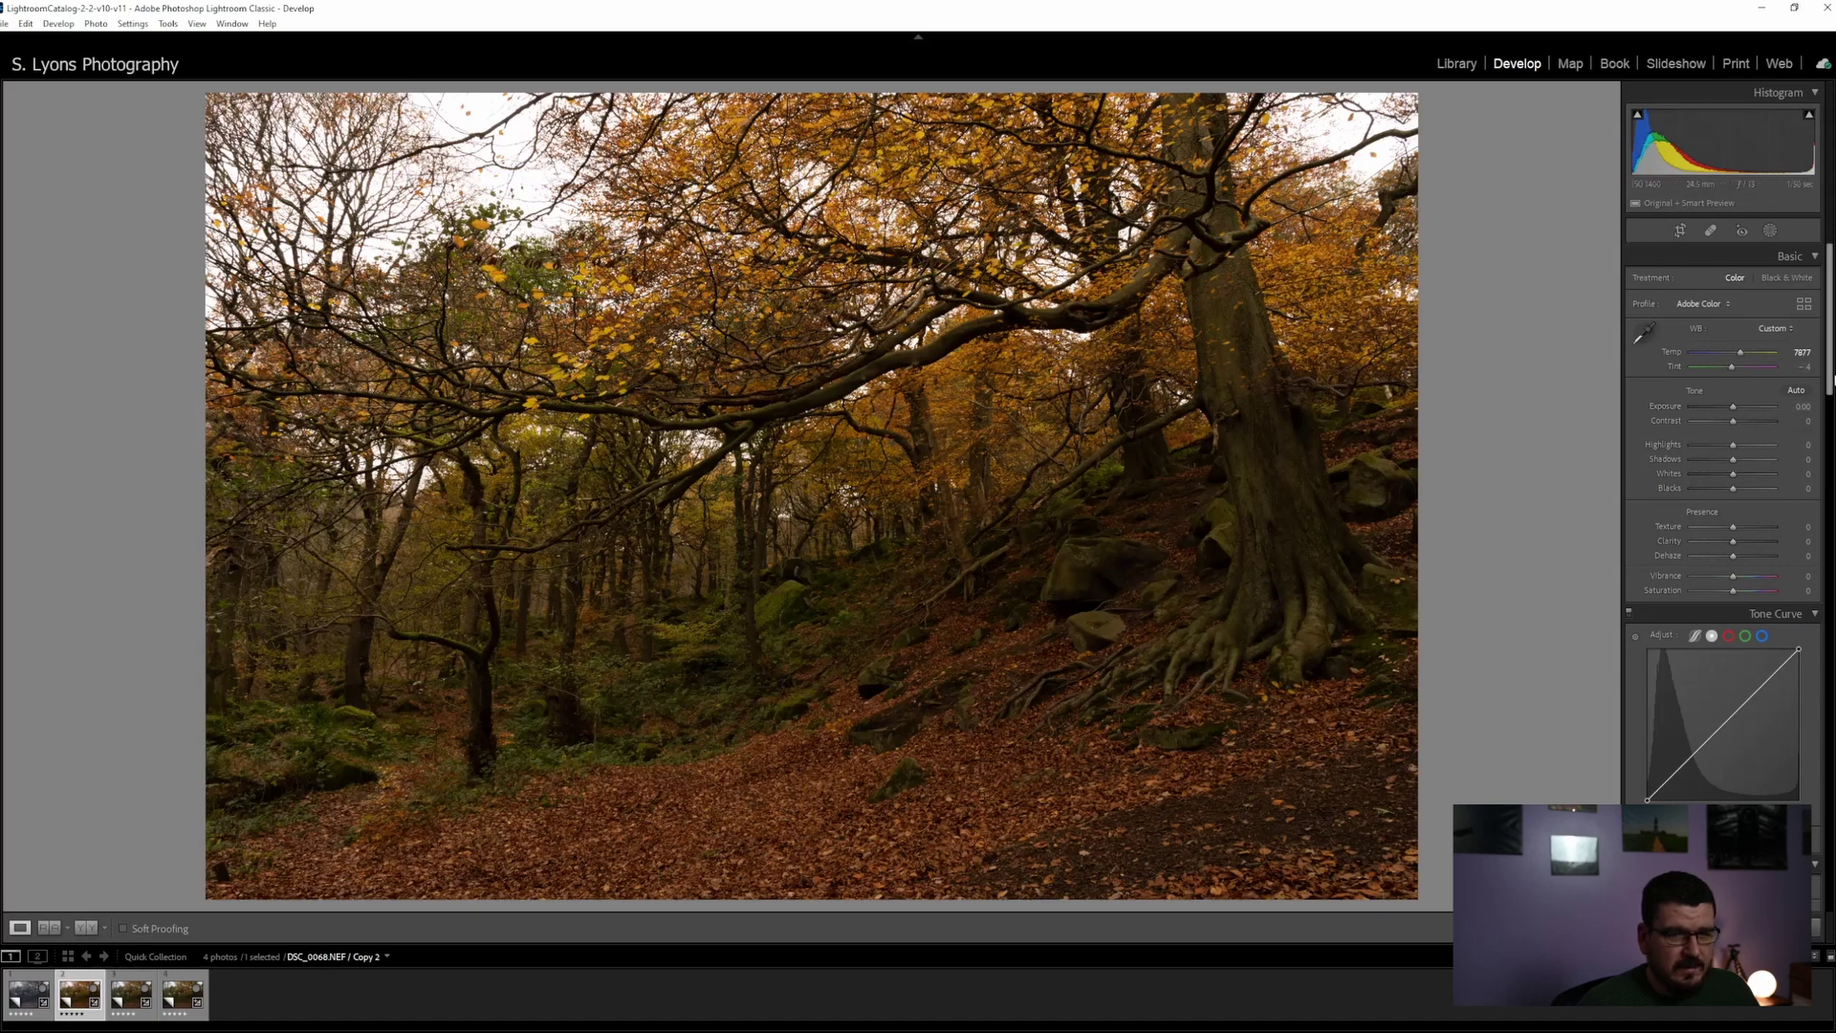
left_click_drag(1733, 407, 1745, 410)
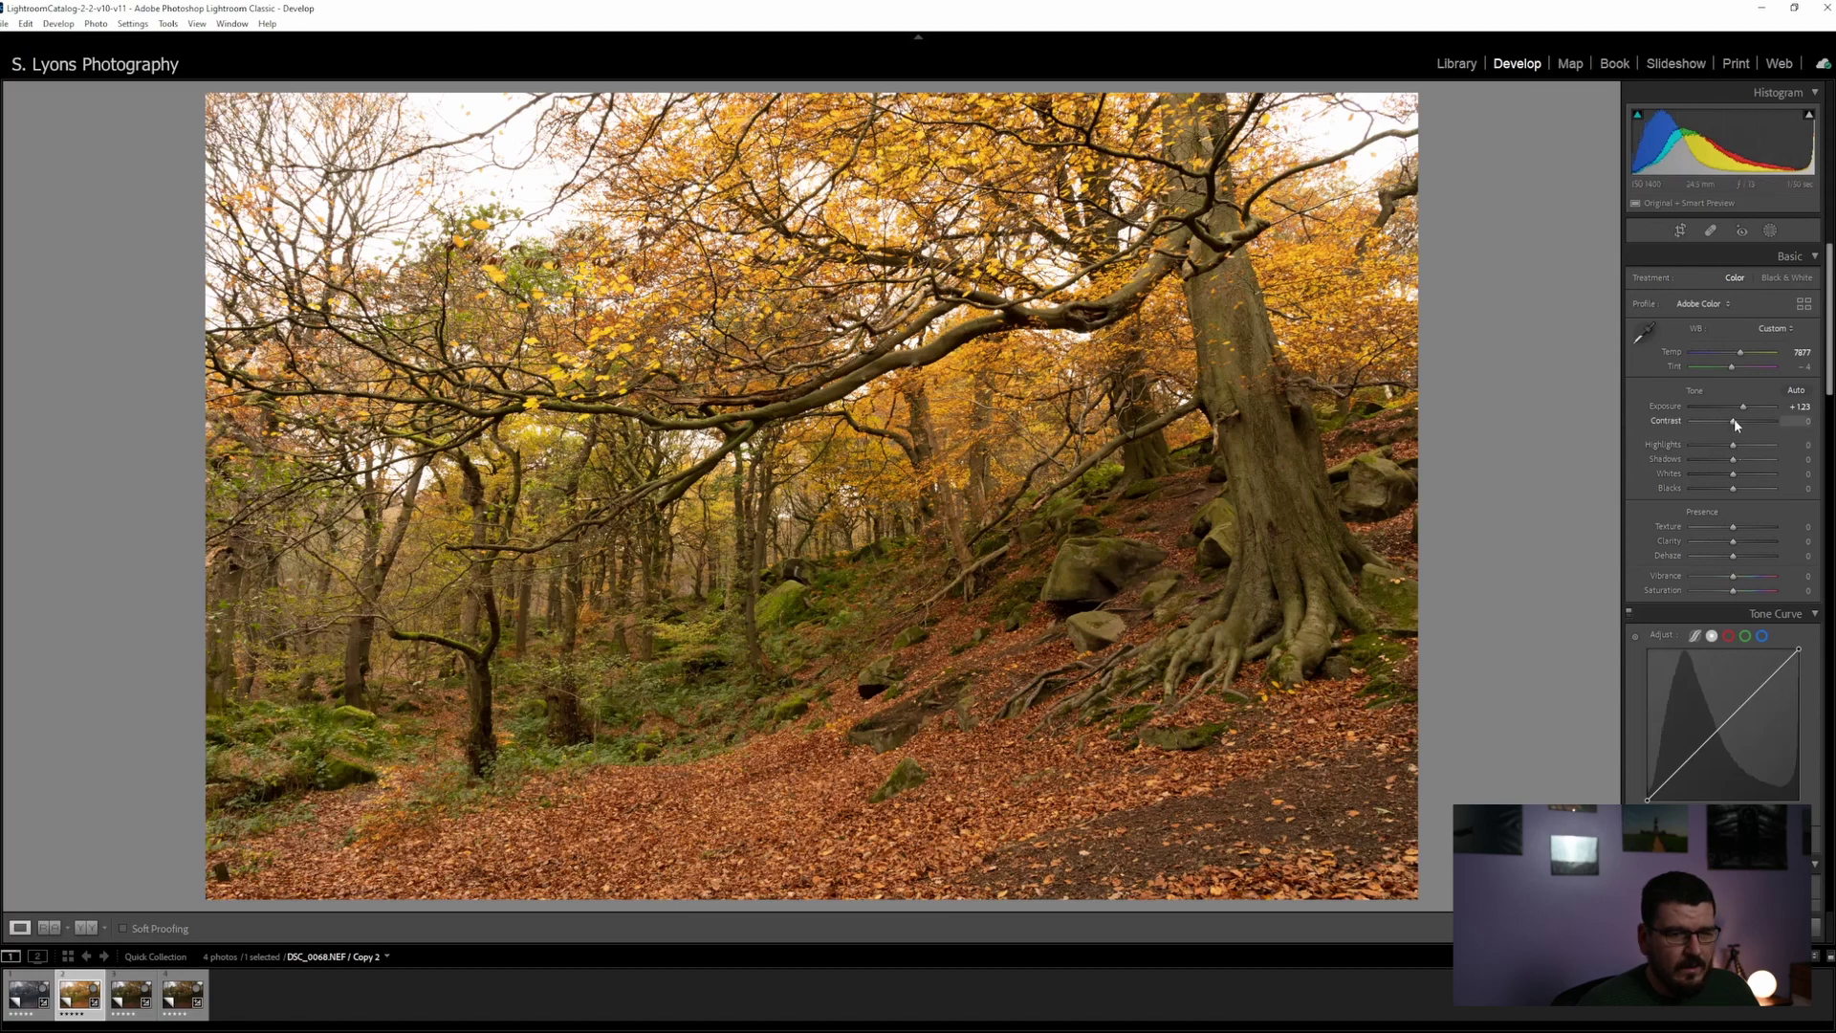
mouse_move(1734, 417)
left_mouse_down()
mouse_move(1703, 421)
mouse_move(1741, 418)
left_mouse_up()
mouse_move(1740, 418)
left_mouse_down()
mouse_move(1706, 416)
mouse_move(1740, 419)
left_mouse_up()
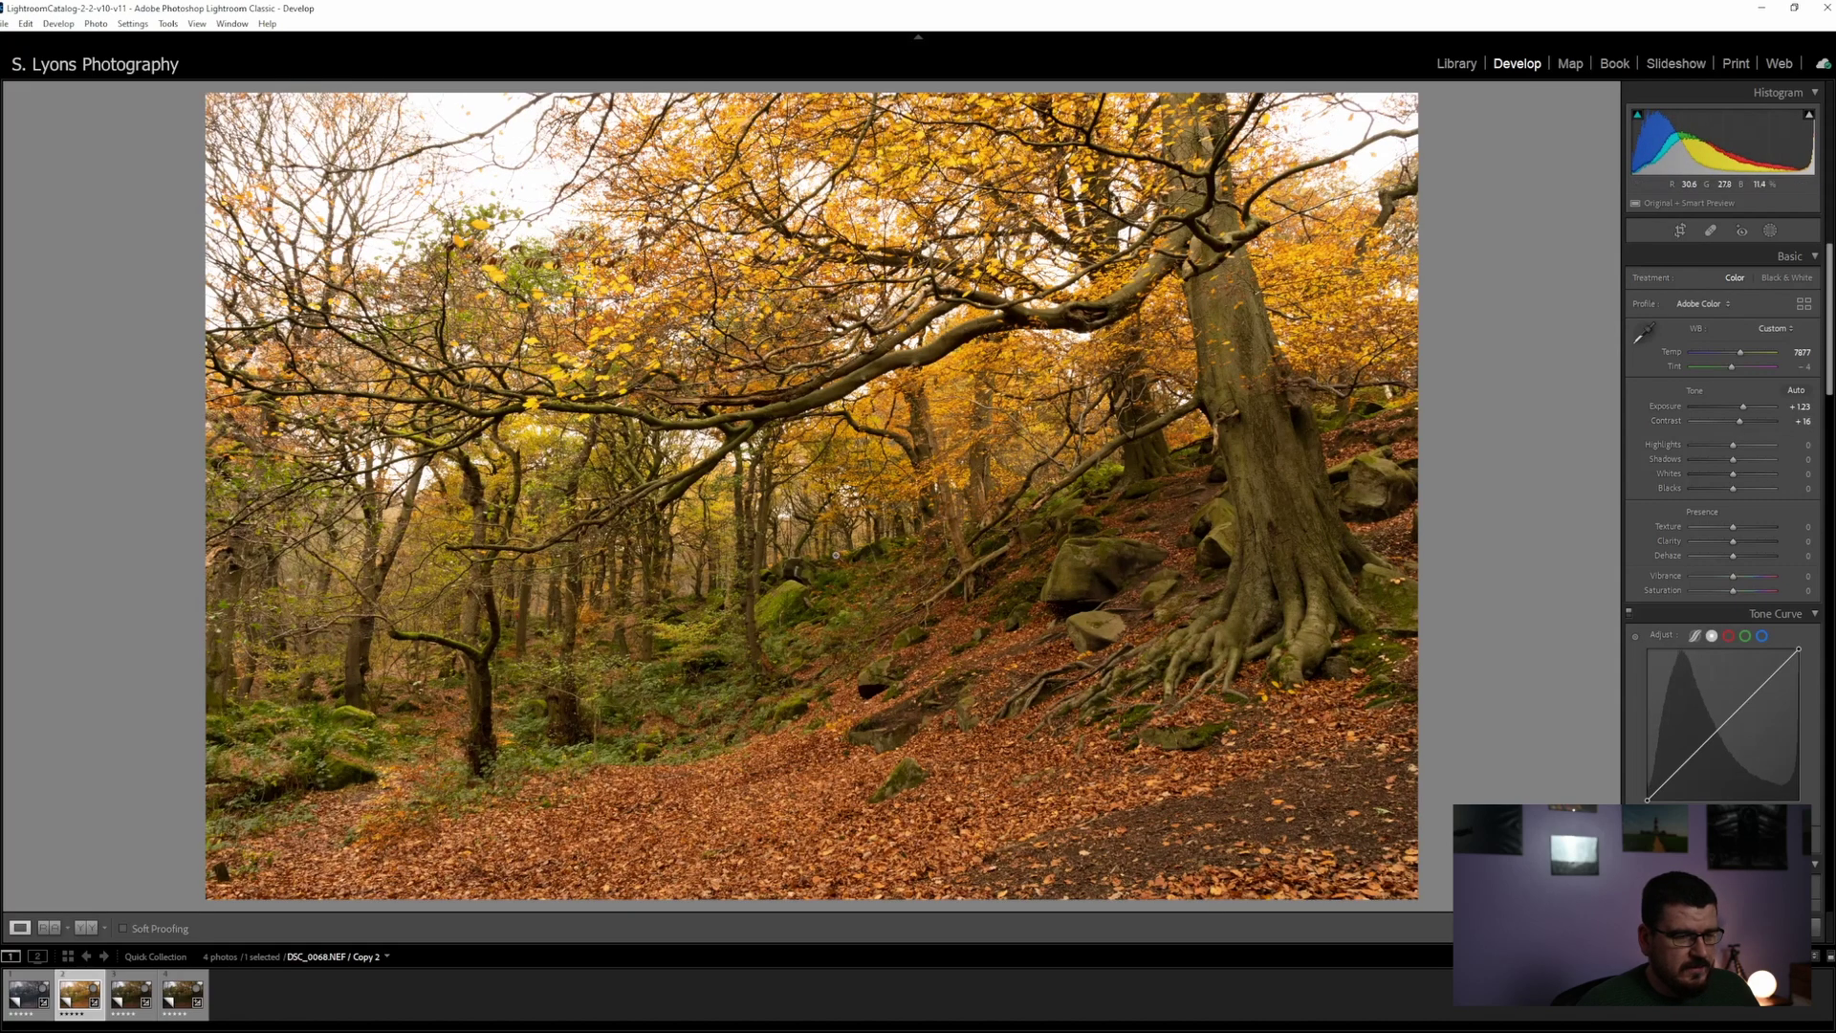
left_click_drag(1741, 418, 1742, 418)
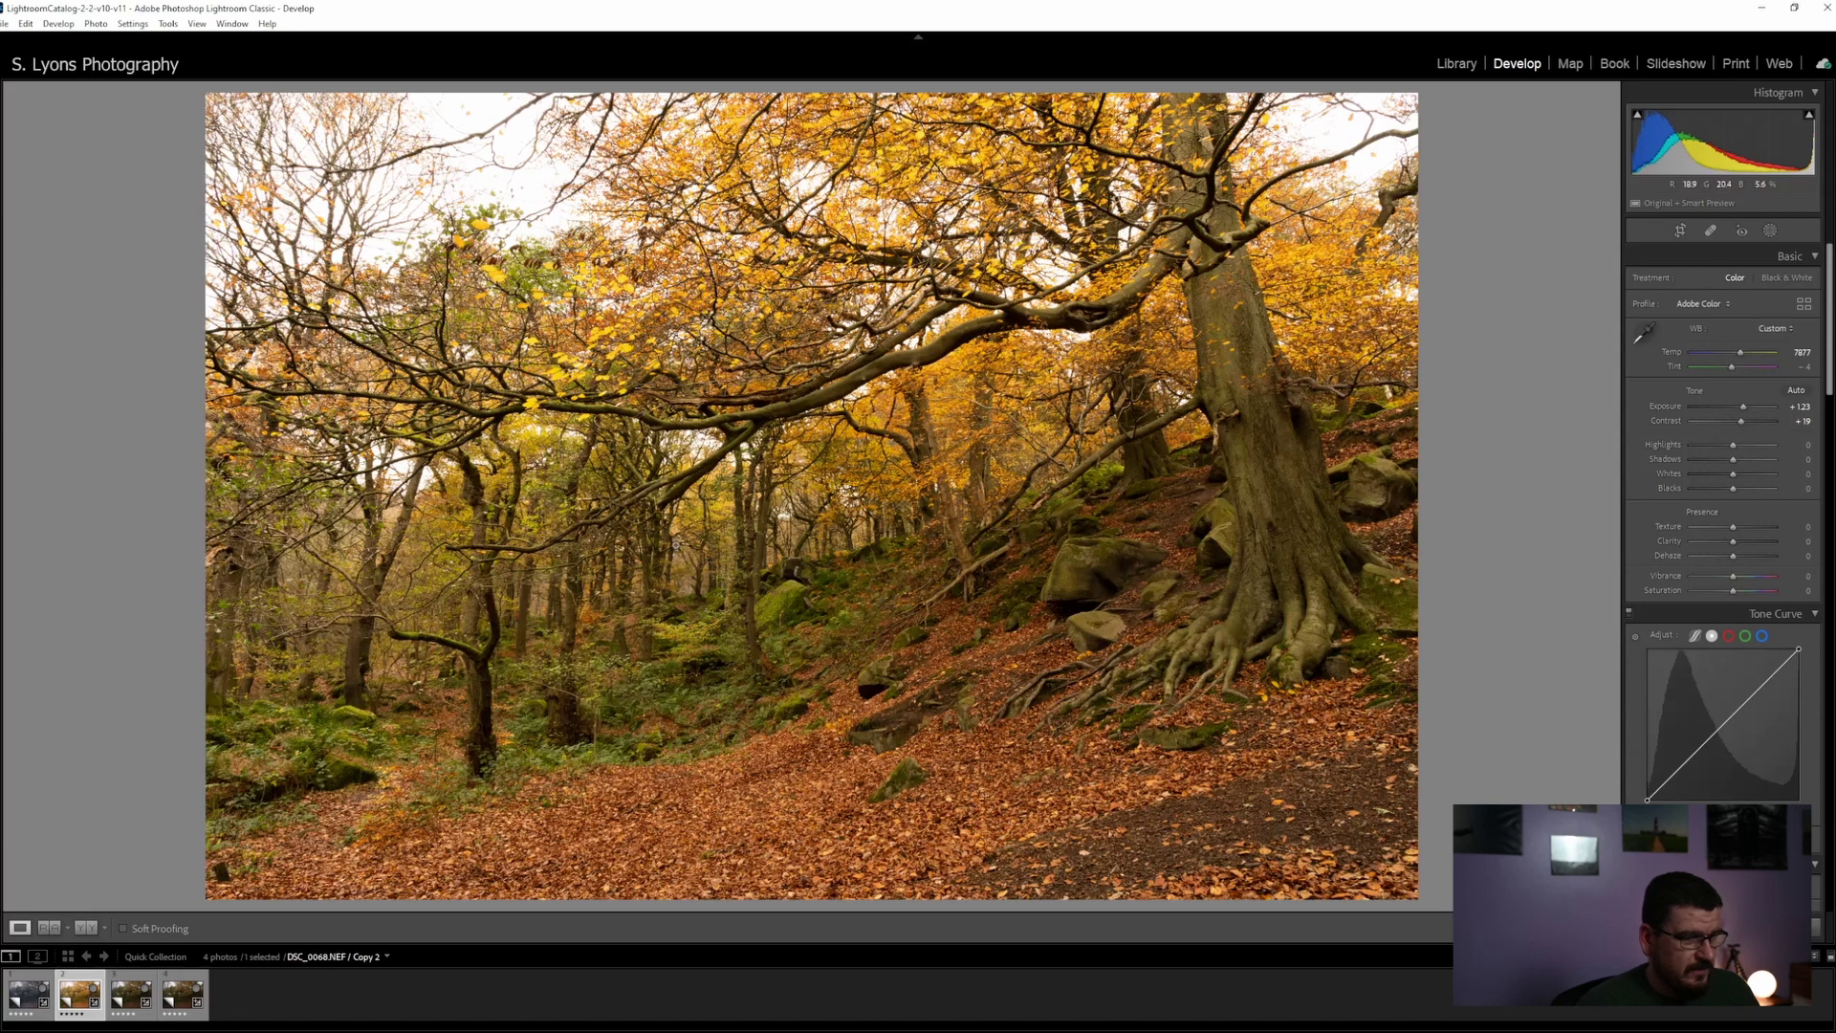
Set highlights −14, shadows +16, whites +26, blacks −12 and vibrance +11, reset saturation, and inspect the forest floor's detail
left_click_drag(1734, 451, 1731, 455)
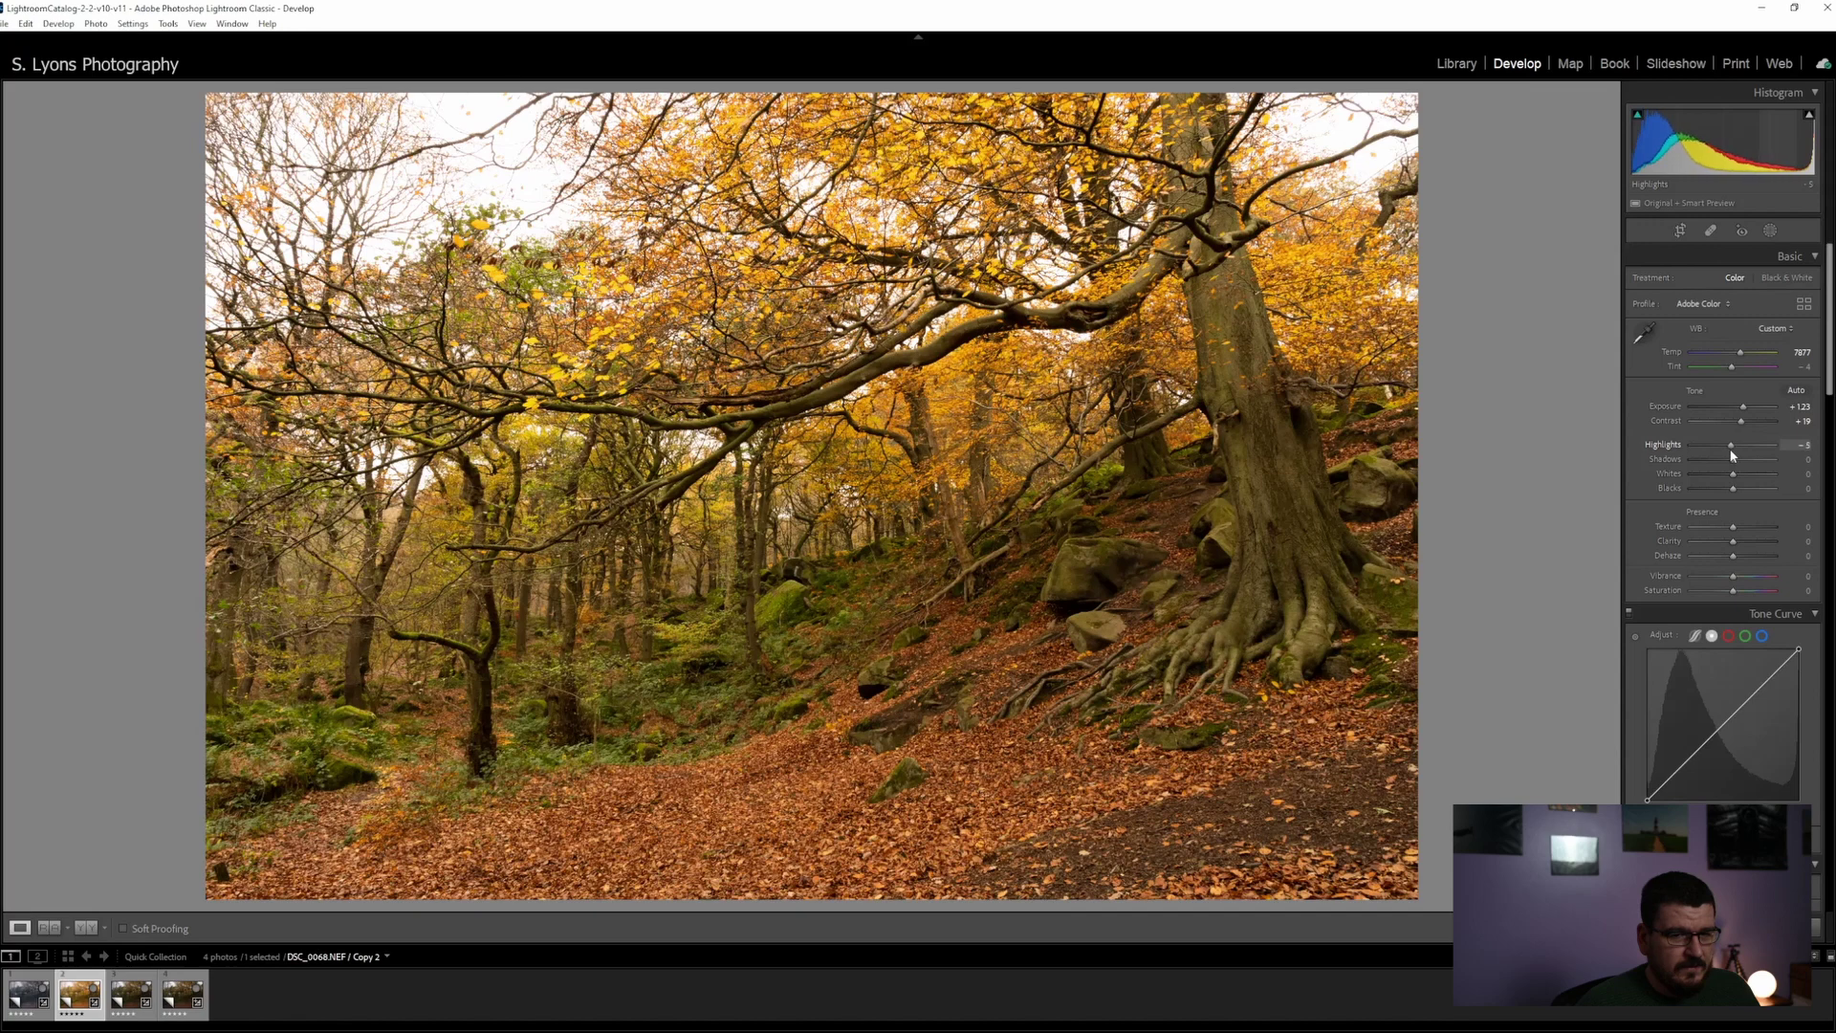
left_click_drag(1733, 455, 1732, 496)
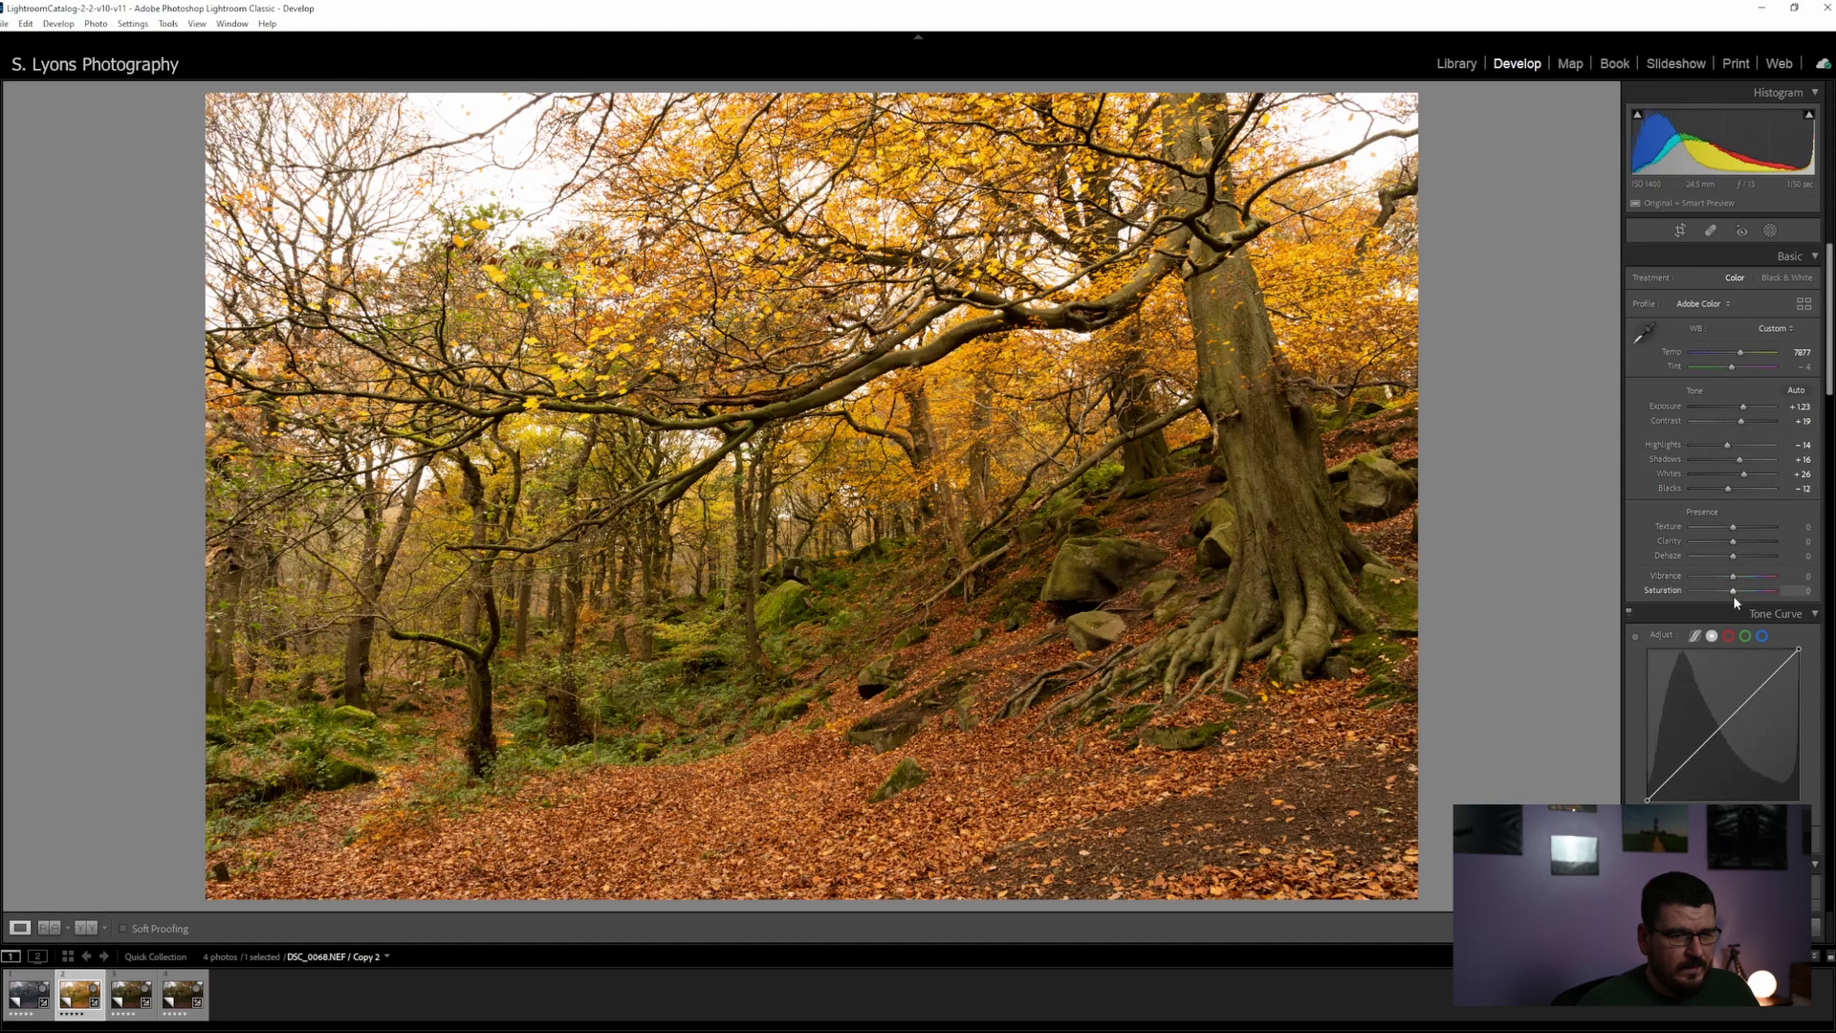
left_click_drag(1734, 590, 1739, 591)
mouse_move(1740, 591)
left_mouse_down()
mouse_move(1764, 590)
mouse_move(1737, 577)
left_mouse_up()
double_click(1664, 590)
left_click(959, 635)
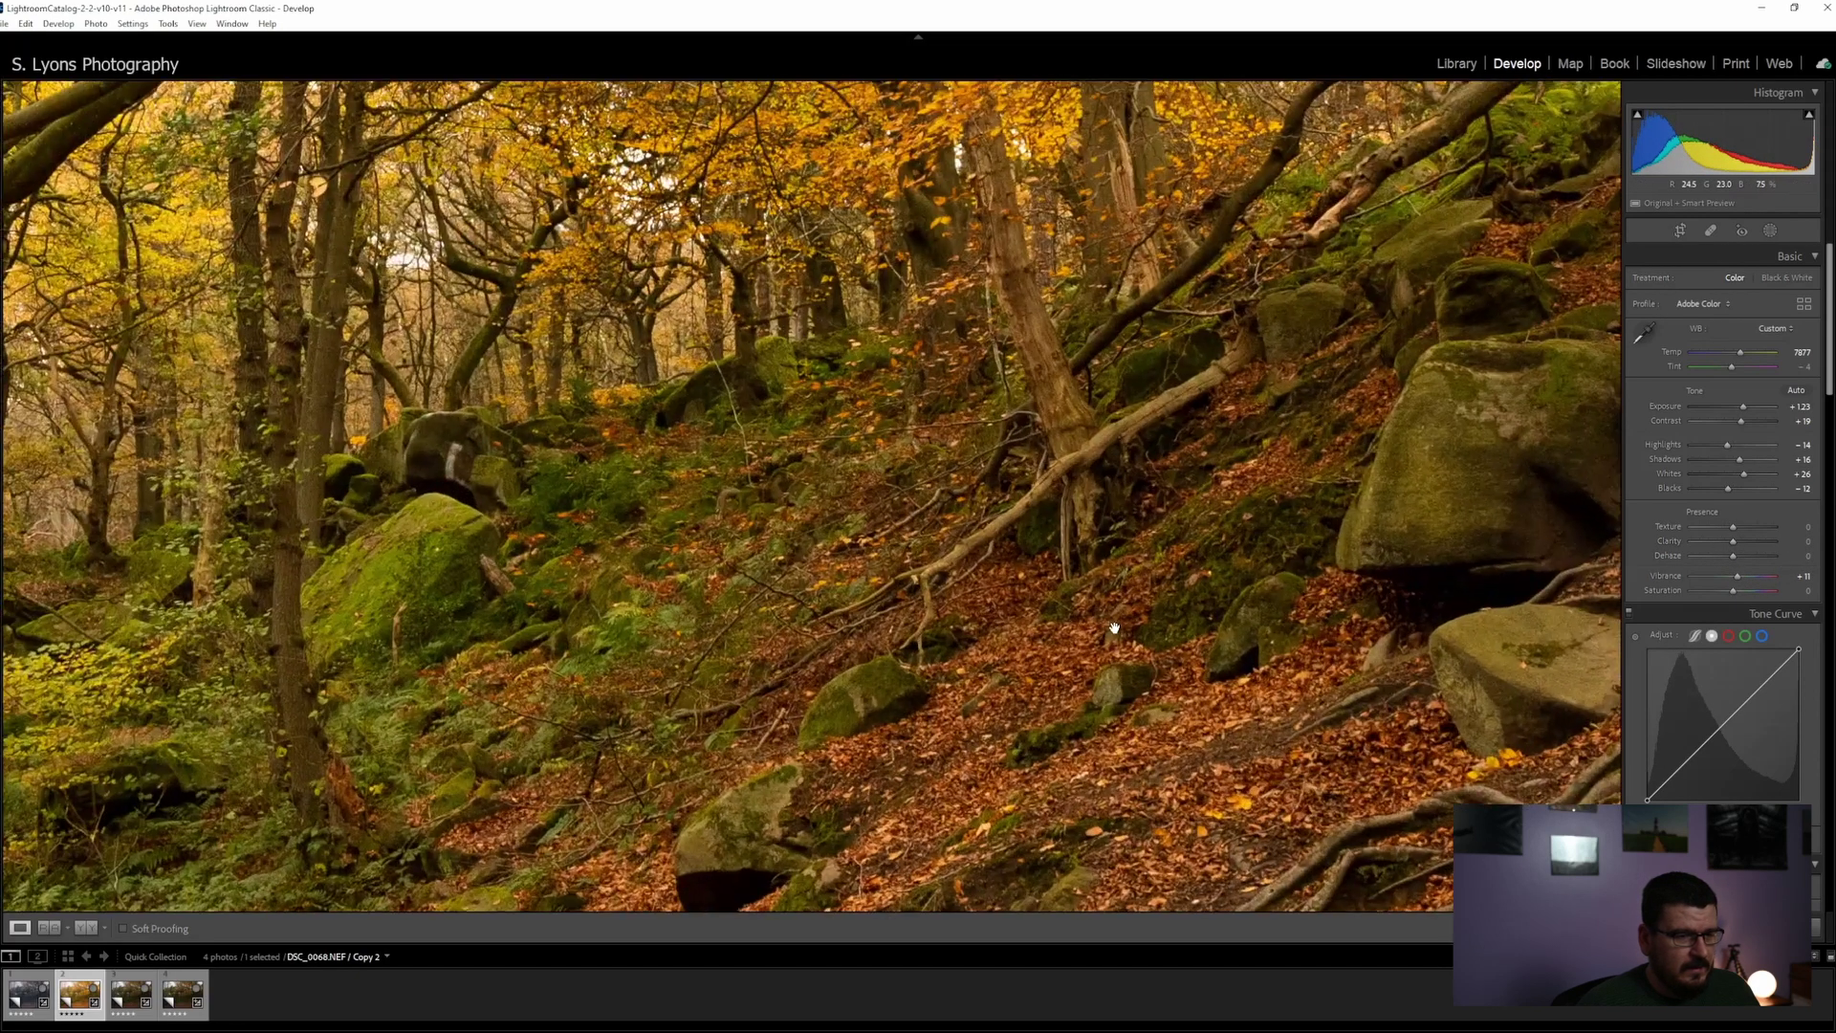
left_click_drag(1201, 606, 836, 415)
left_click(1350, 666)
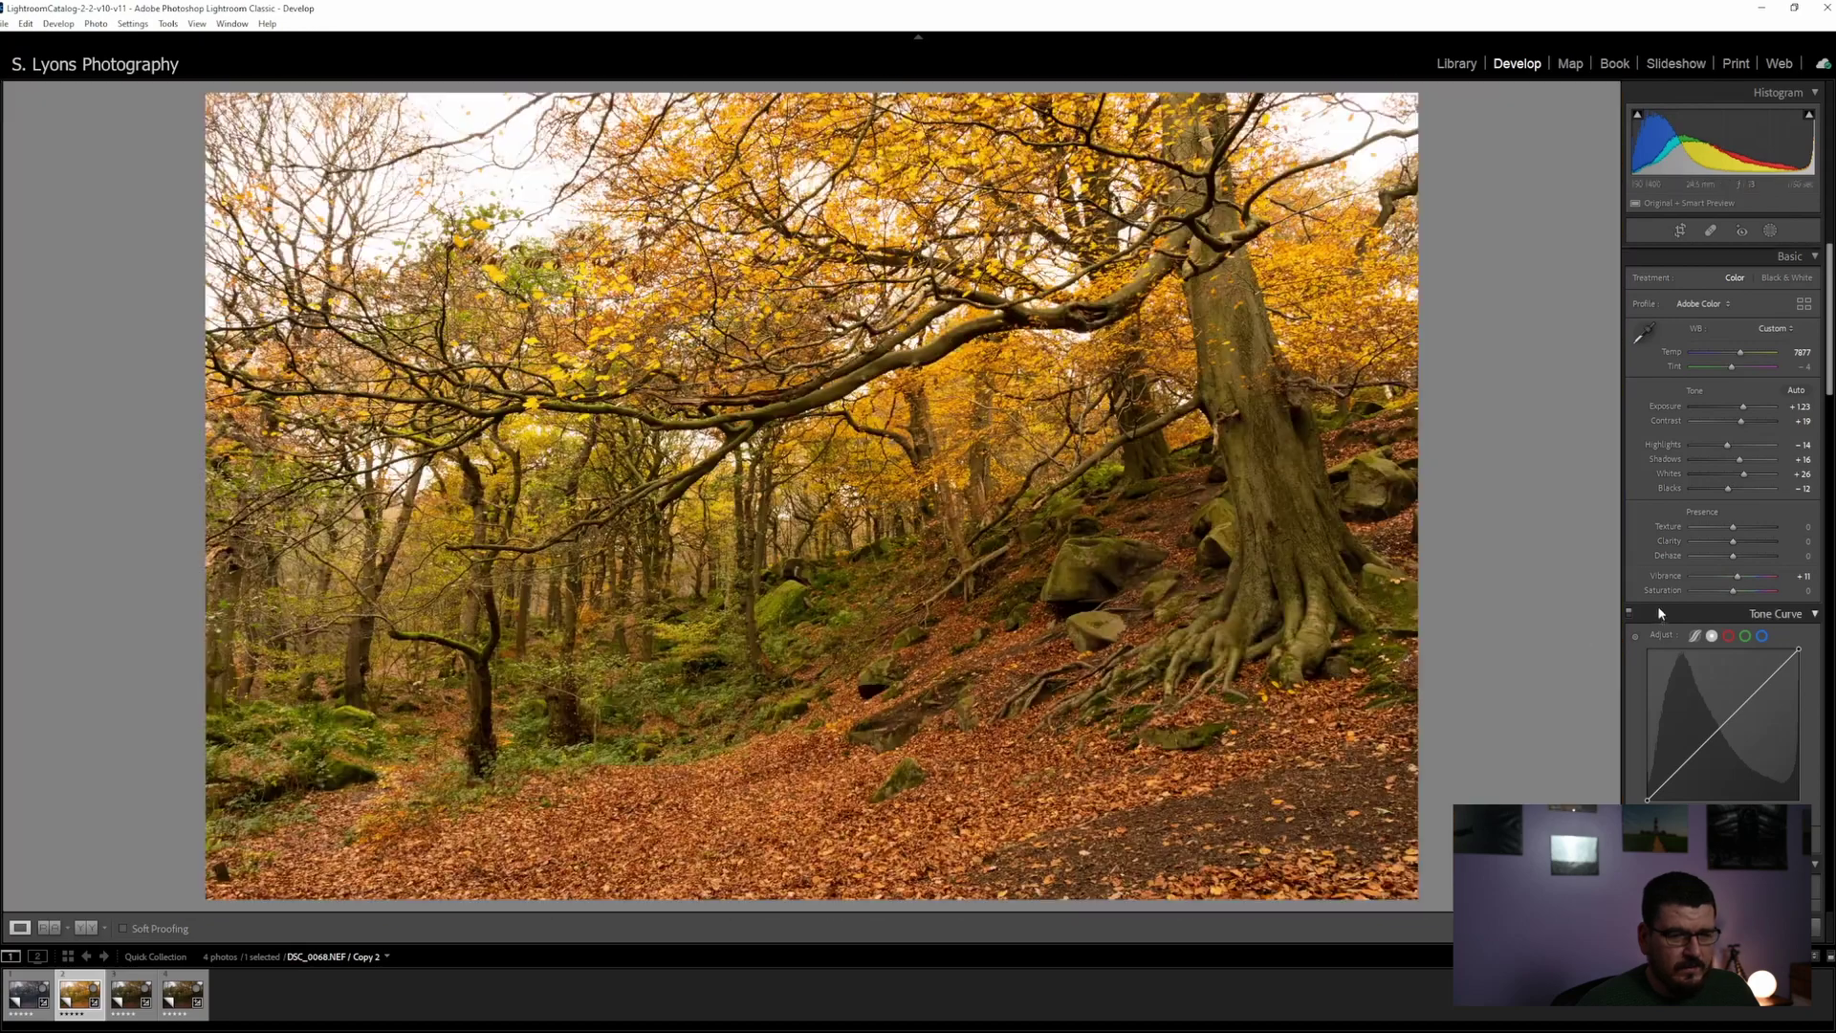
Shape the blue-channel tone curve with a shadow point lifted to input 59, output 65, and a lowered highlight point
scroll(1656, 606, "down", 3)
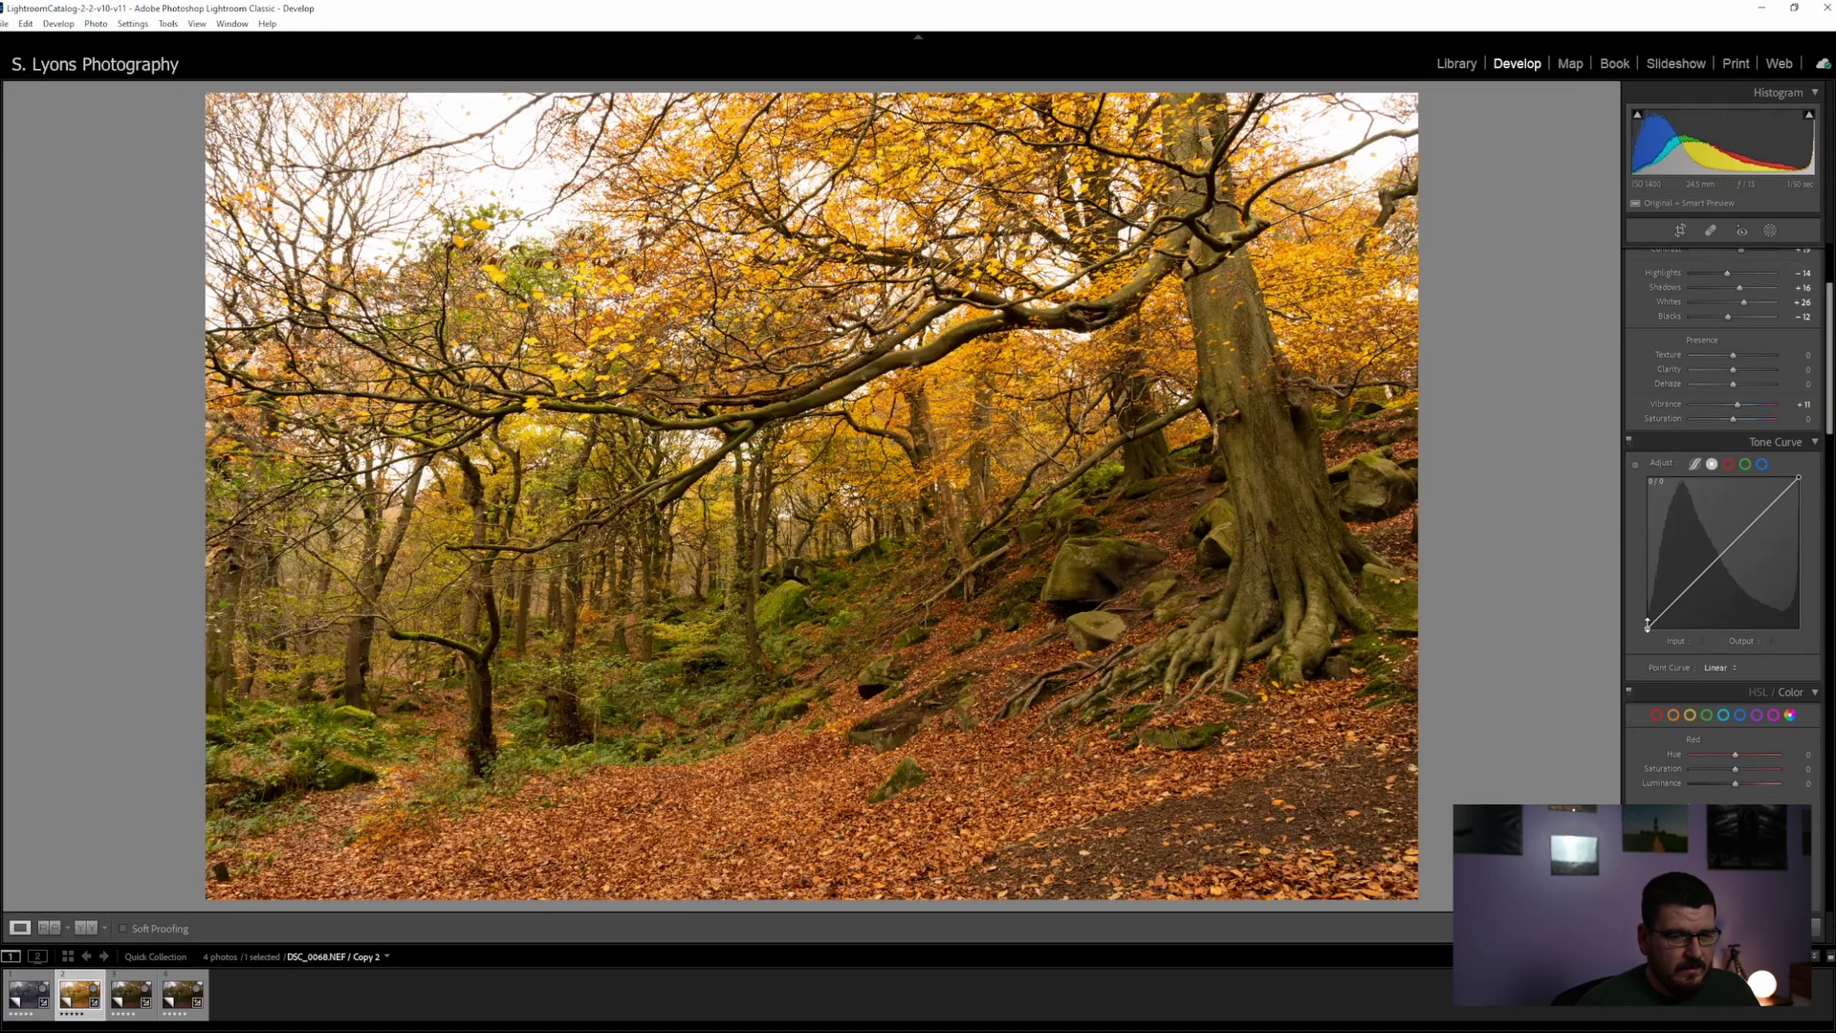
left_click(1760, 465)
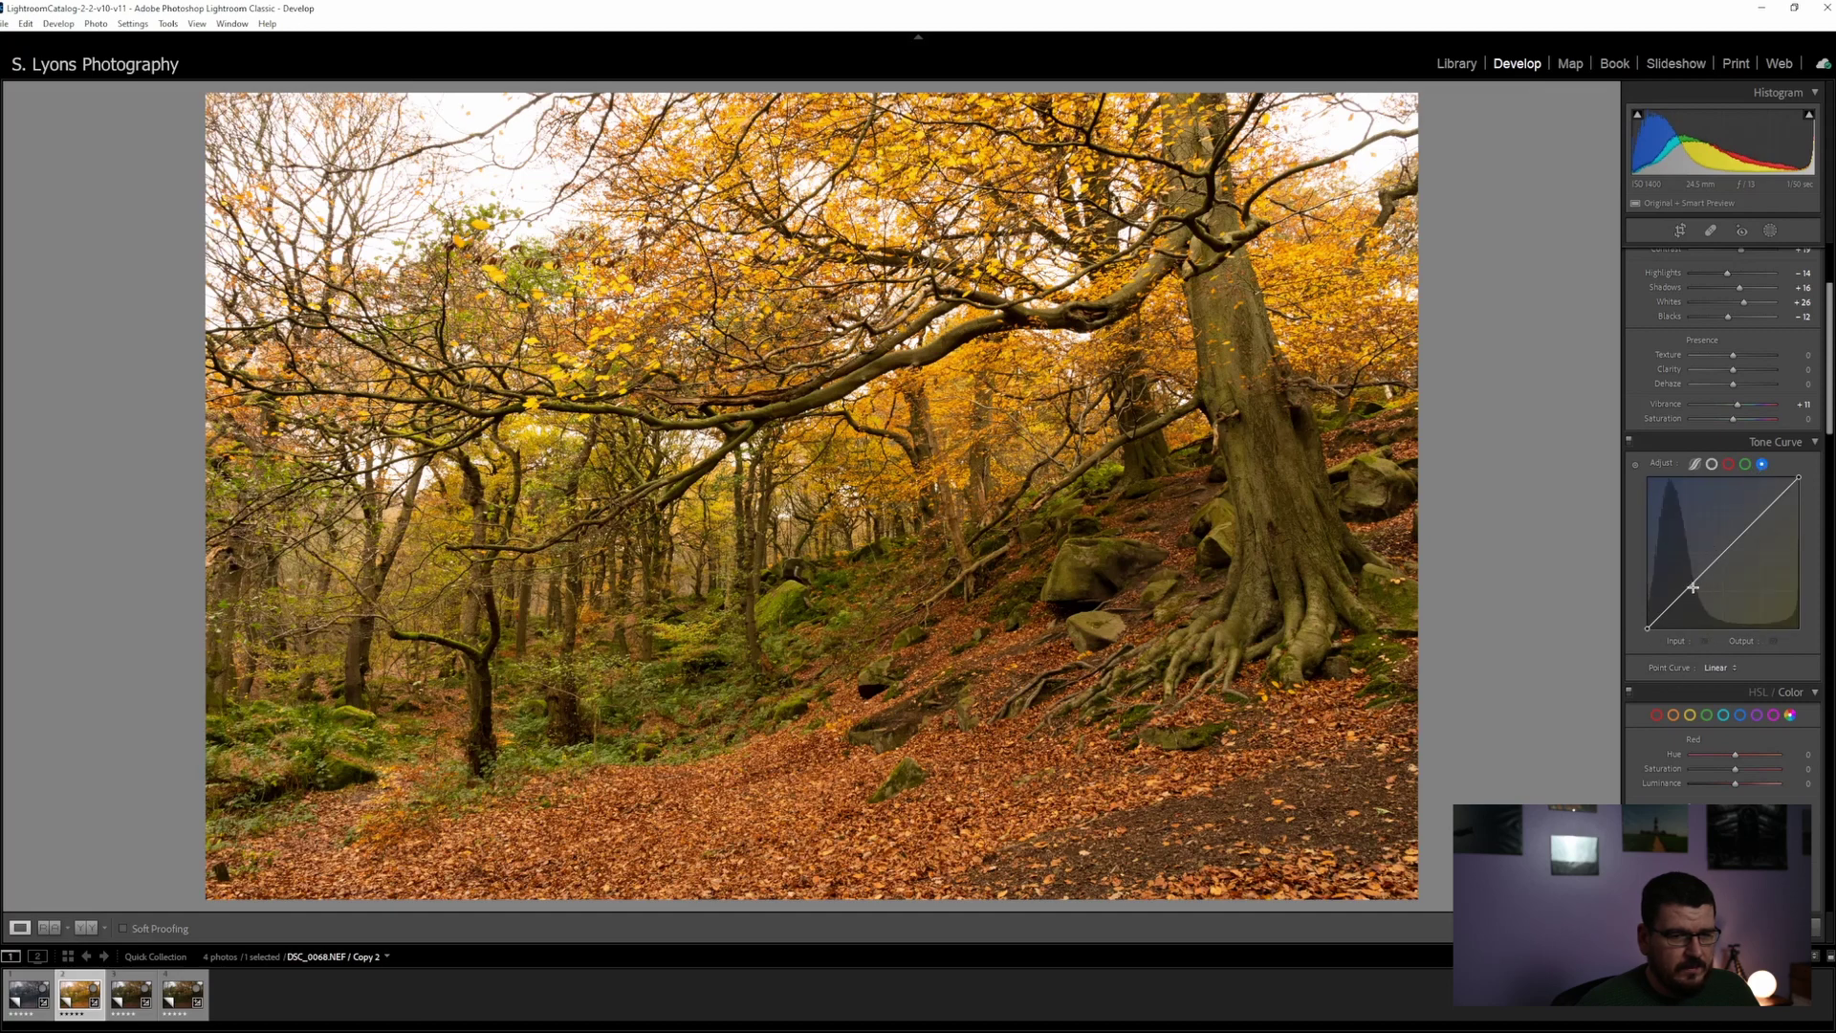
left_click(1692, 587)
left_click_drag(1694, 594, 1684, 595)
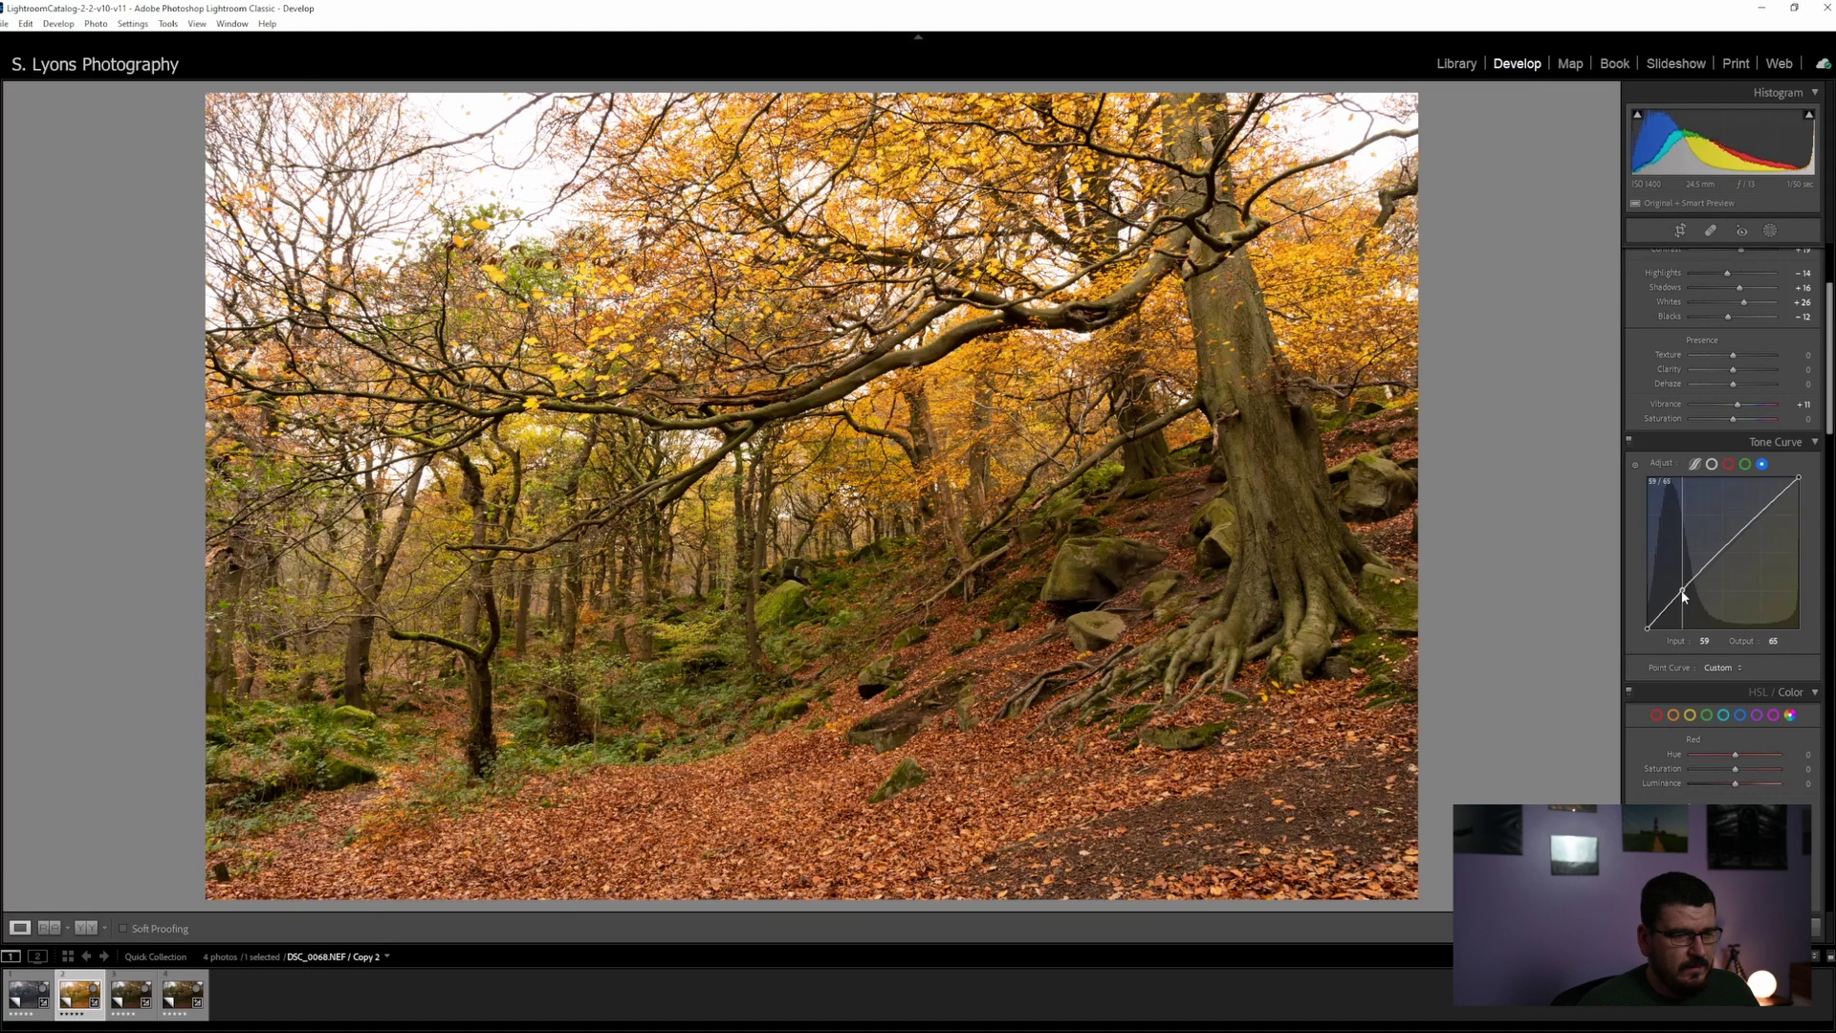
left_click_drag(1772, 501, 1784, 518)
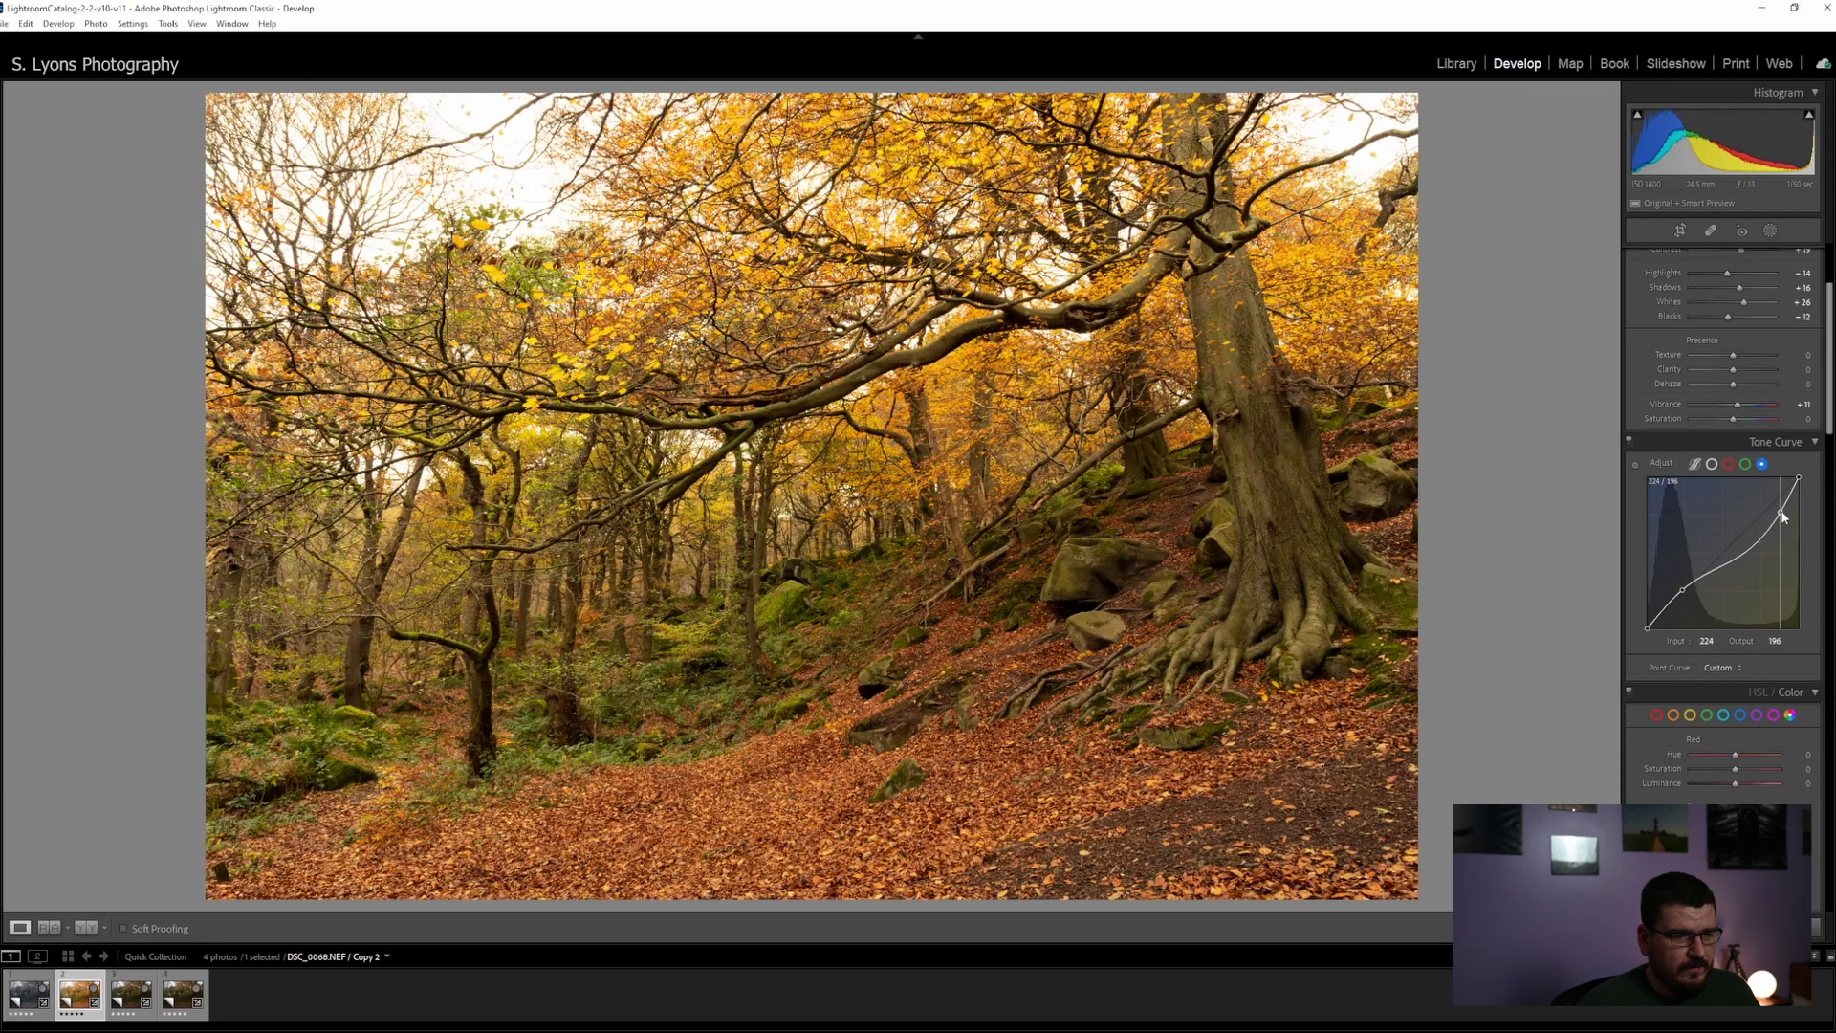
left_click_drag(1783, 517, 1774, 515)
Shape the RGB point curve into a faded S with a raised black point and the white point at output 235
left_click(1712, 464)
left_click_drag(1647, 628, 1644, 628)
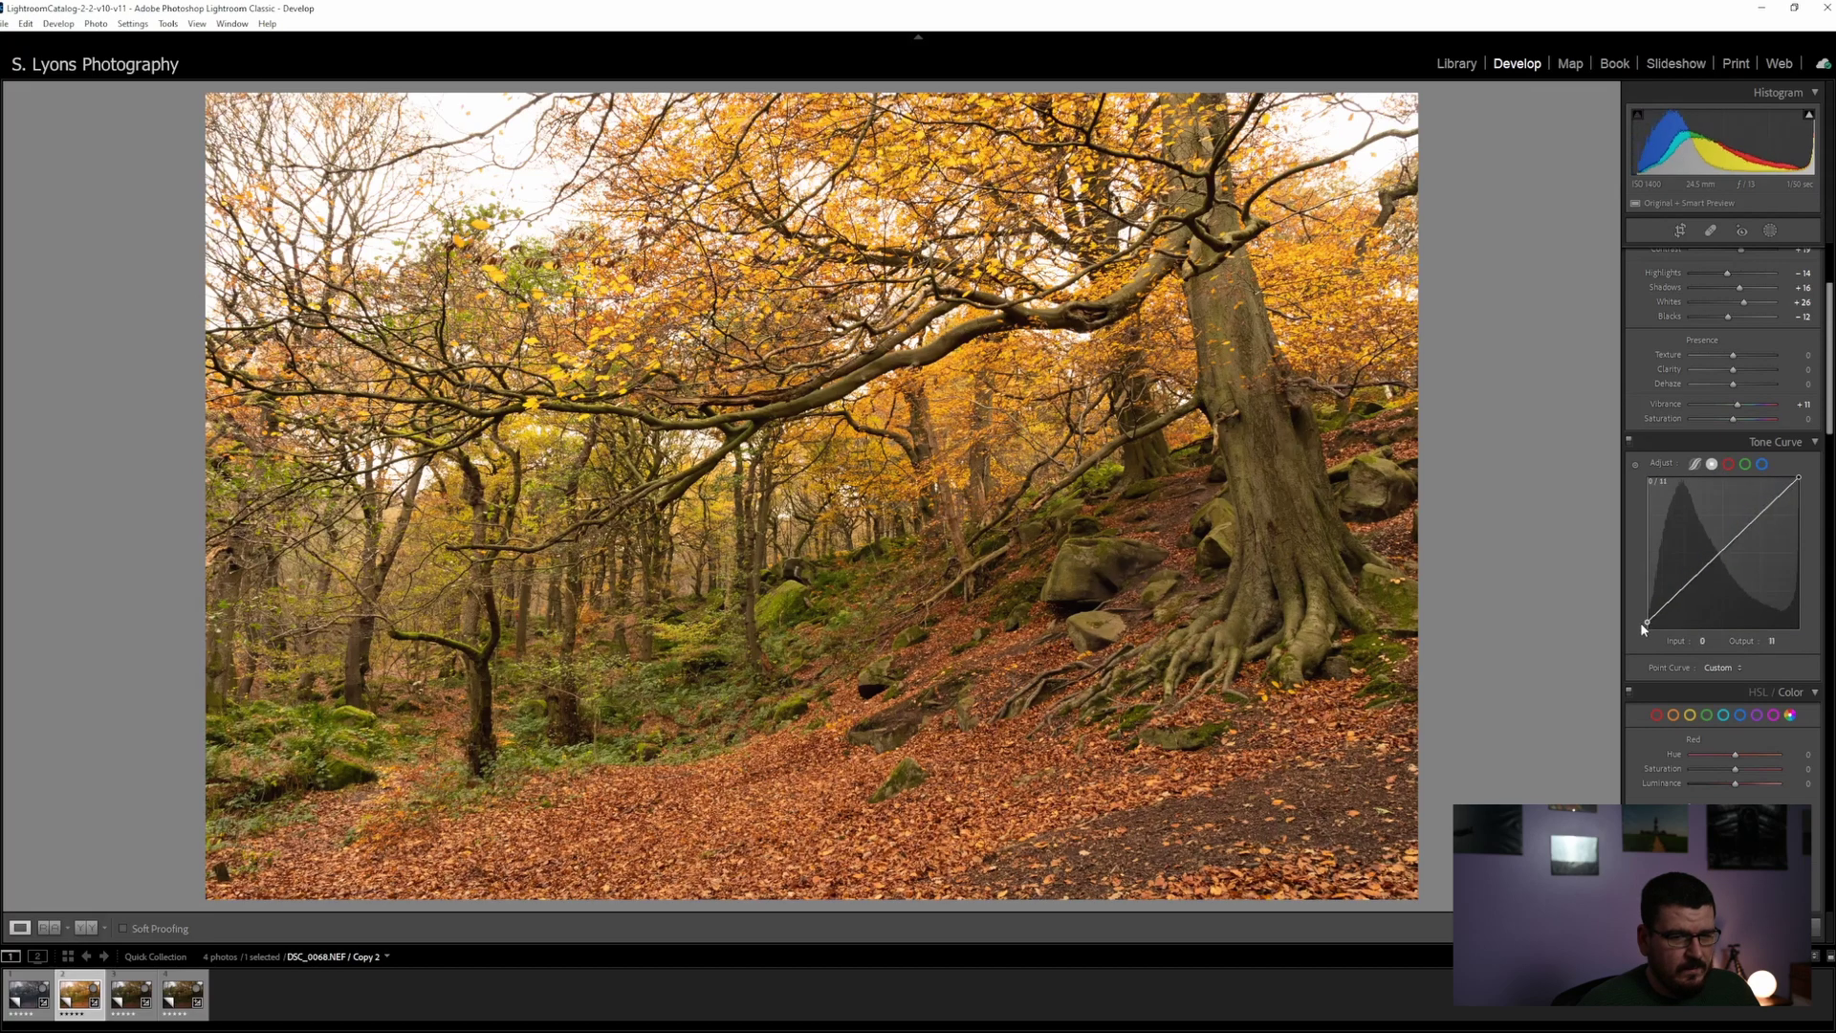
left_click_drag(1798, 477, 1798, 485)
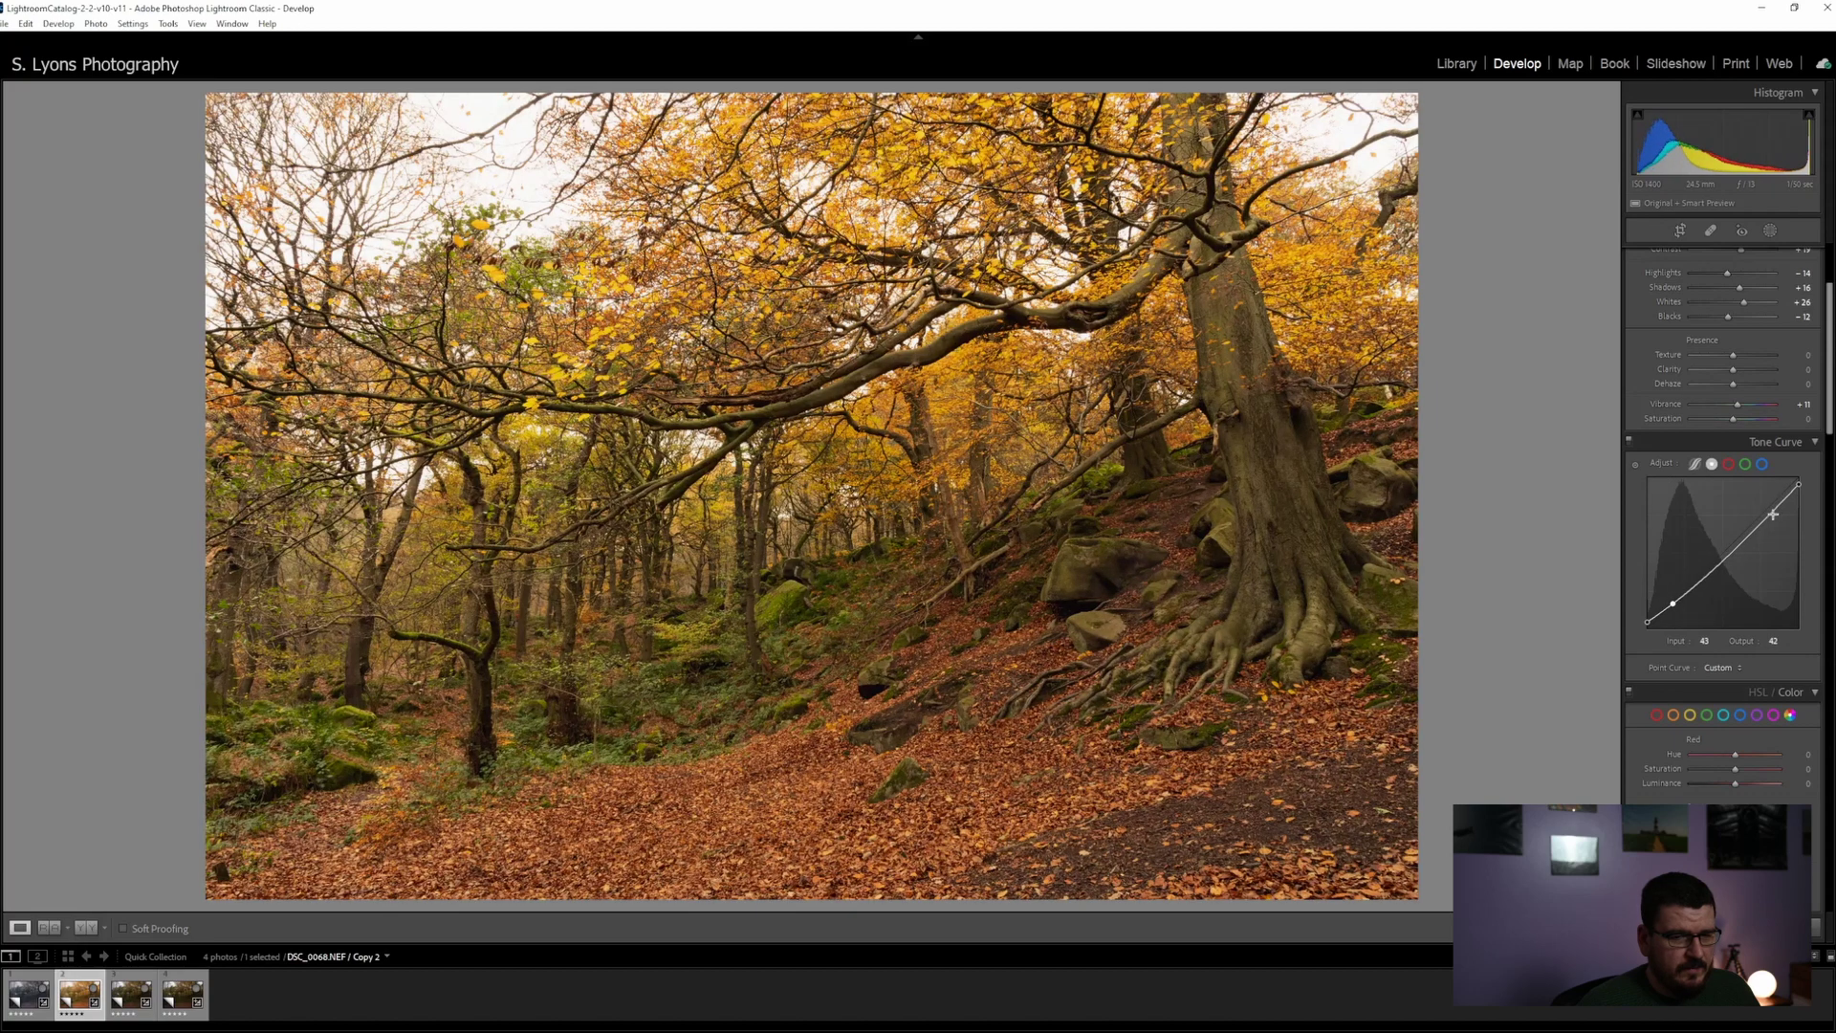
left_click_drag(1771, 509, 1773, 507)
left_click_drag(1646, 623, 1645, 619)
left_click_drag(1803, 487, 1805, 494)
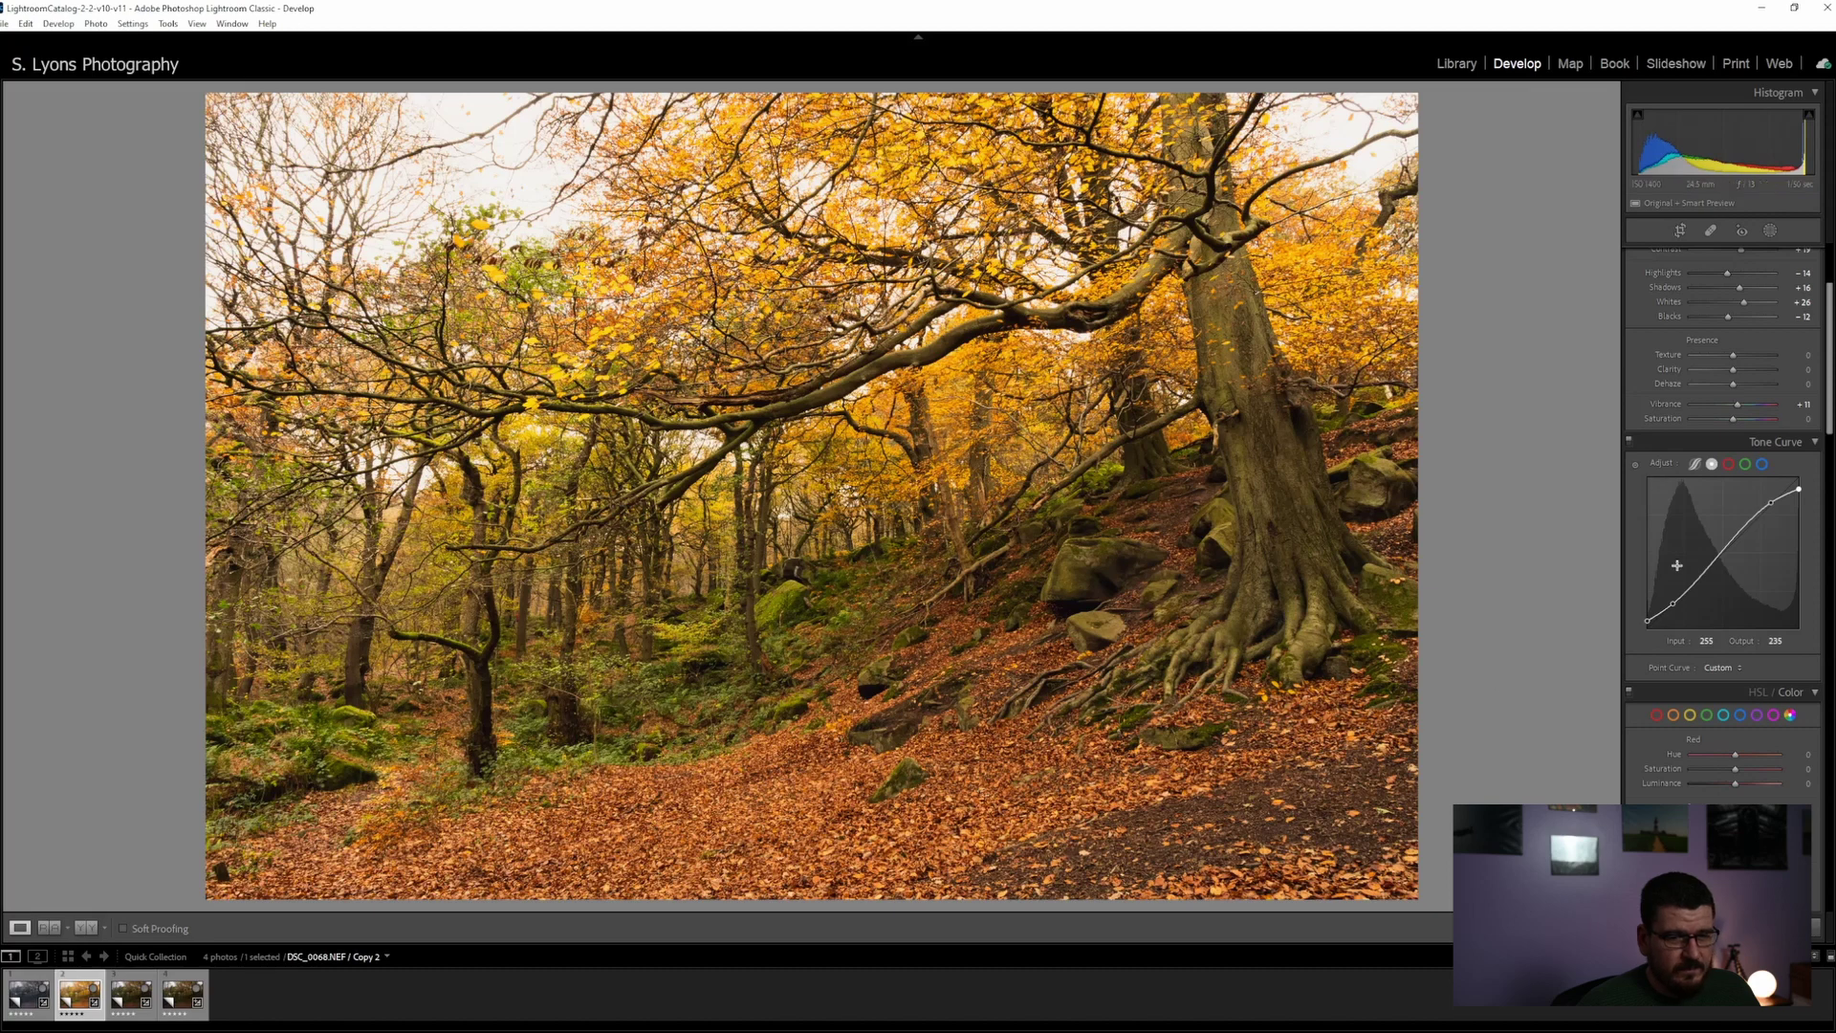
Set green to hue +17, saturation +53 and luminance −50, and yellow to saturation +3 and luminance −42
scroll(1661, 581, "down", 4)
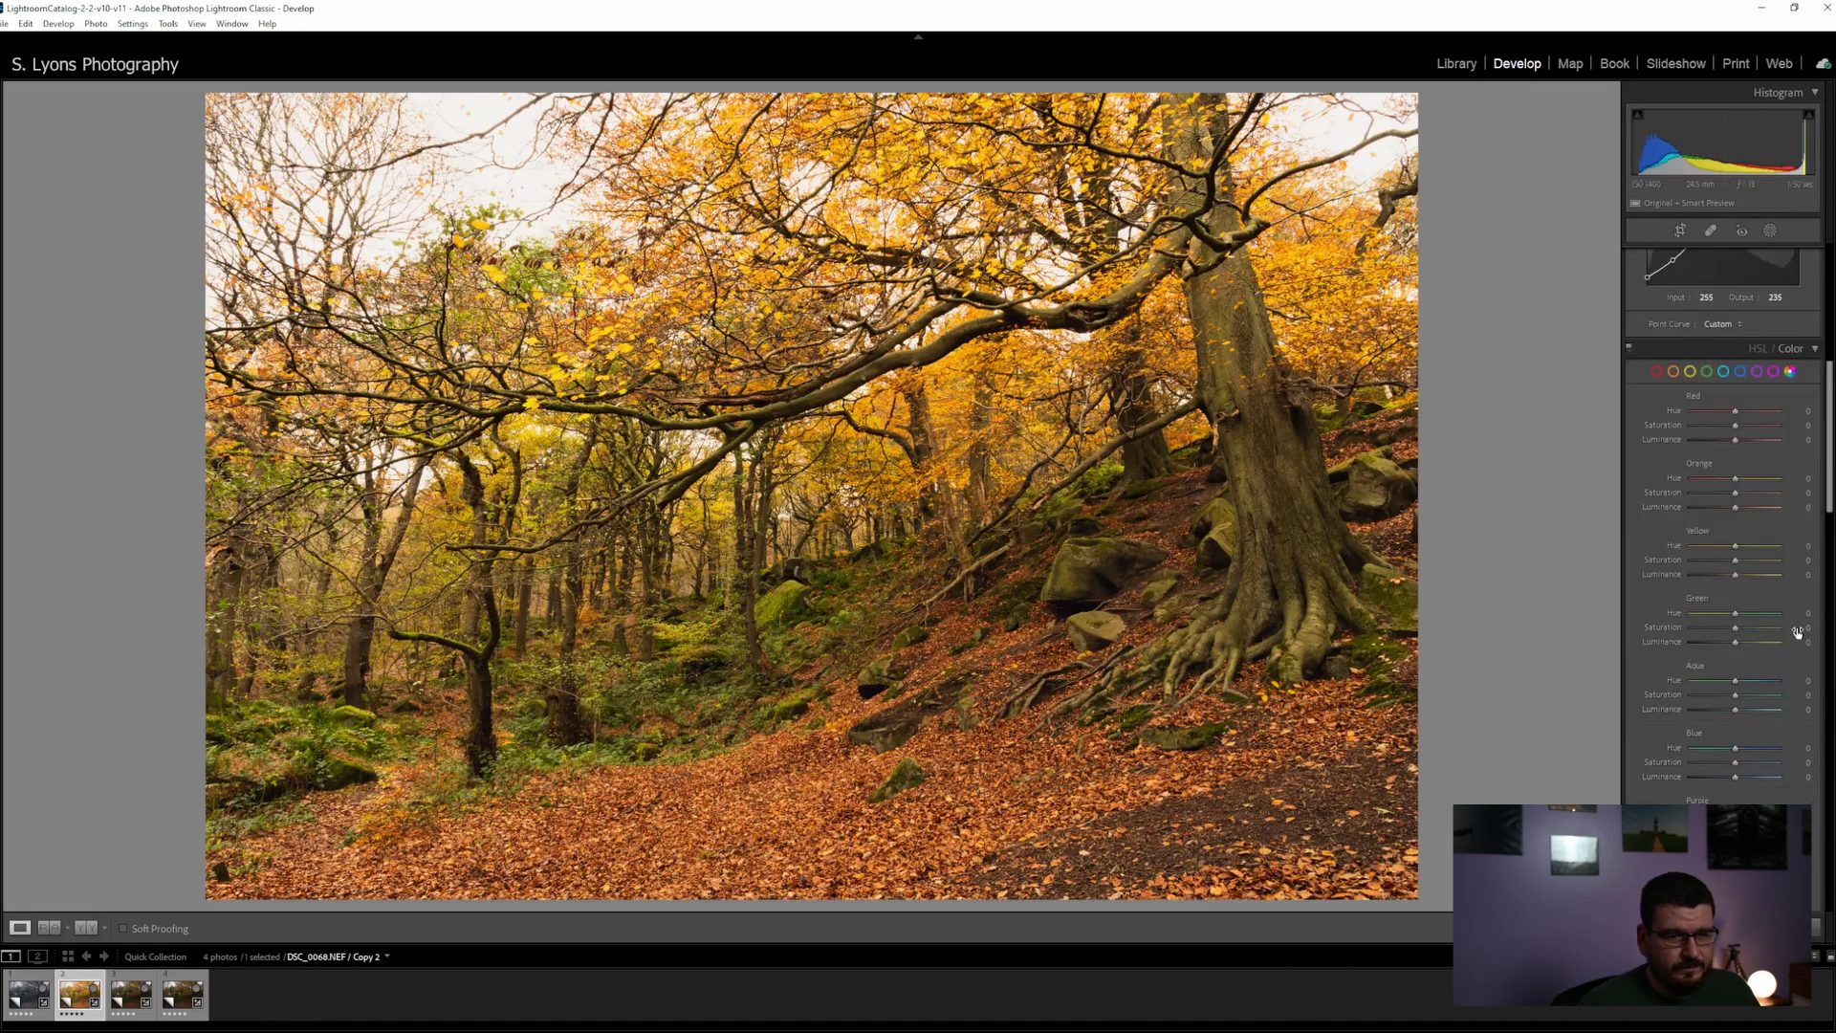
left_click_drag(1735, 628, 1715, 659)
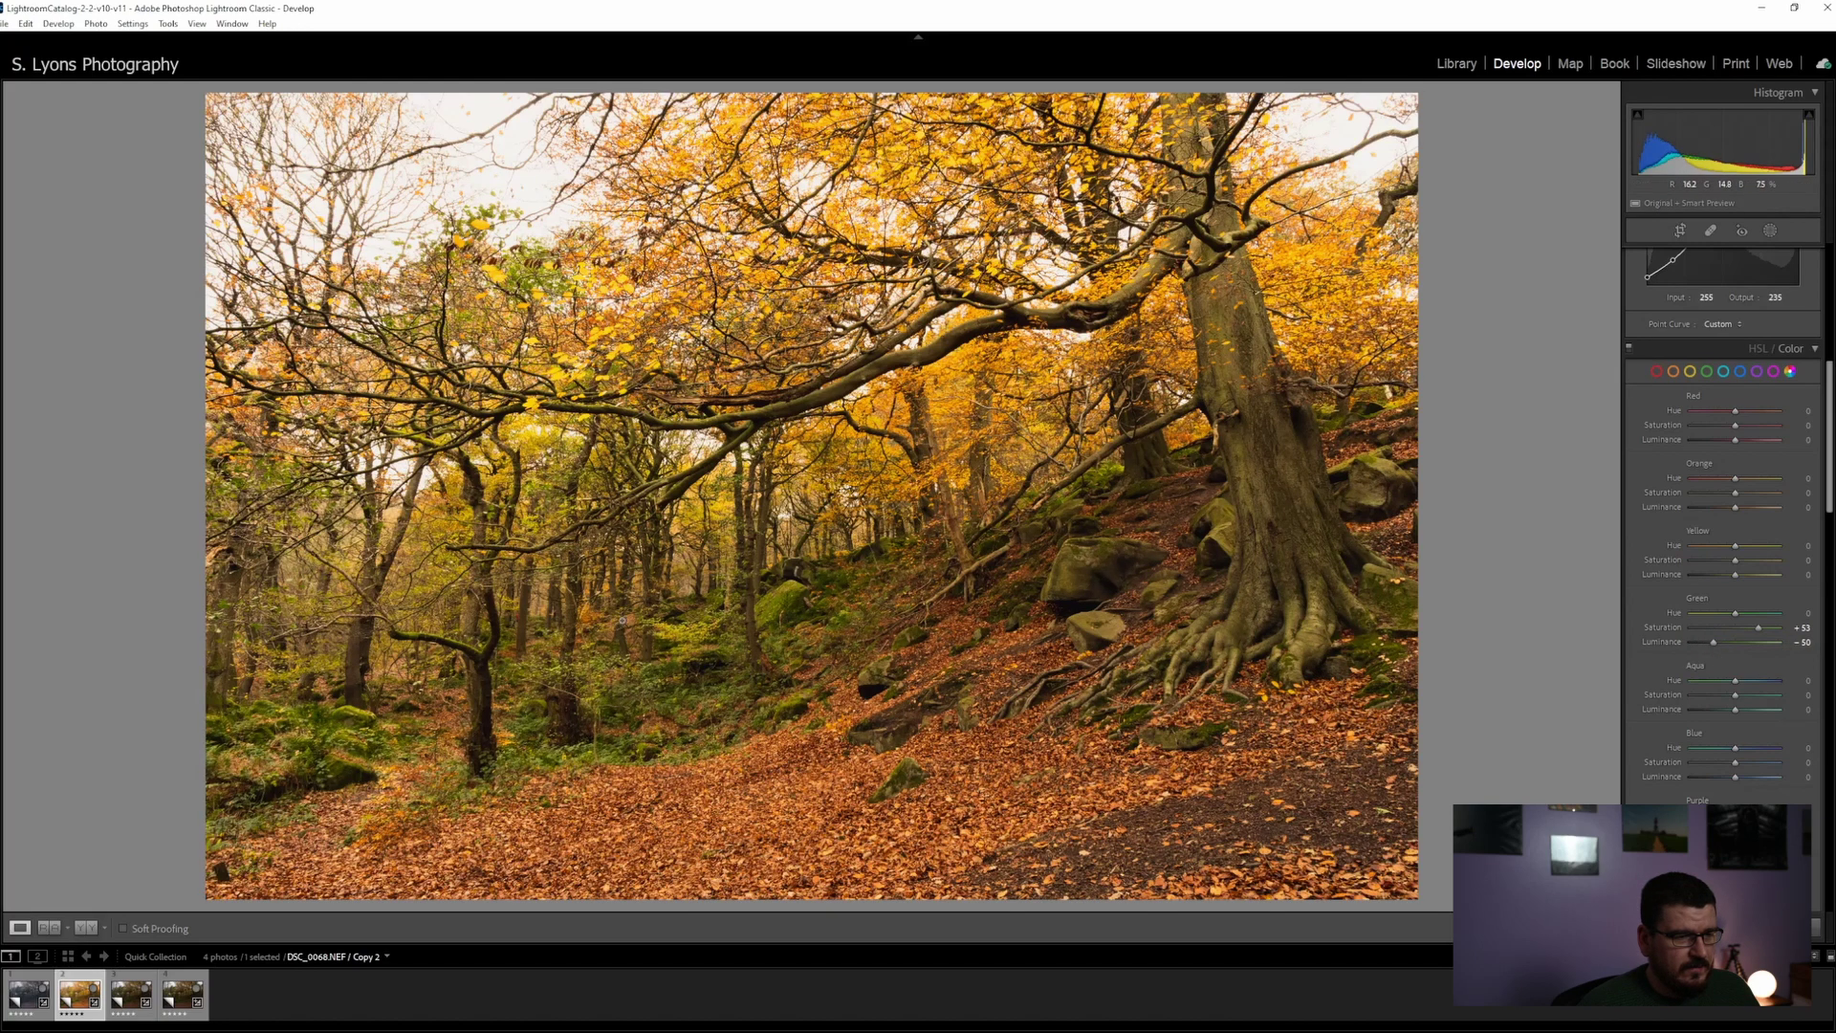
left_click(1730, 615)
left_click_drag(1747, 617, 1753, 618)
mouse_move(1739, 565)
left_mouse_down()
mouse_move(1721, 572)
mouse_move(1750, 567)
left_mouse_up()
left_click_drag(1742, 566, 1719, 581)
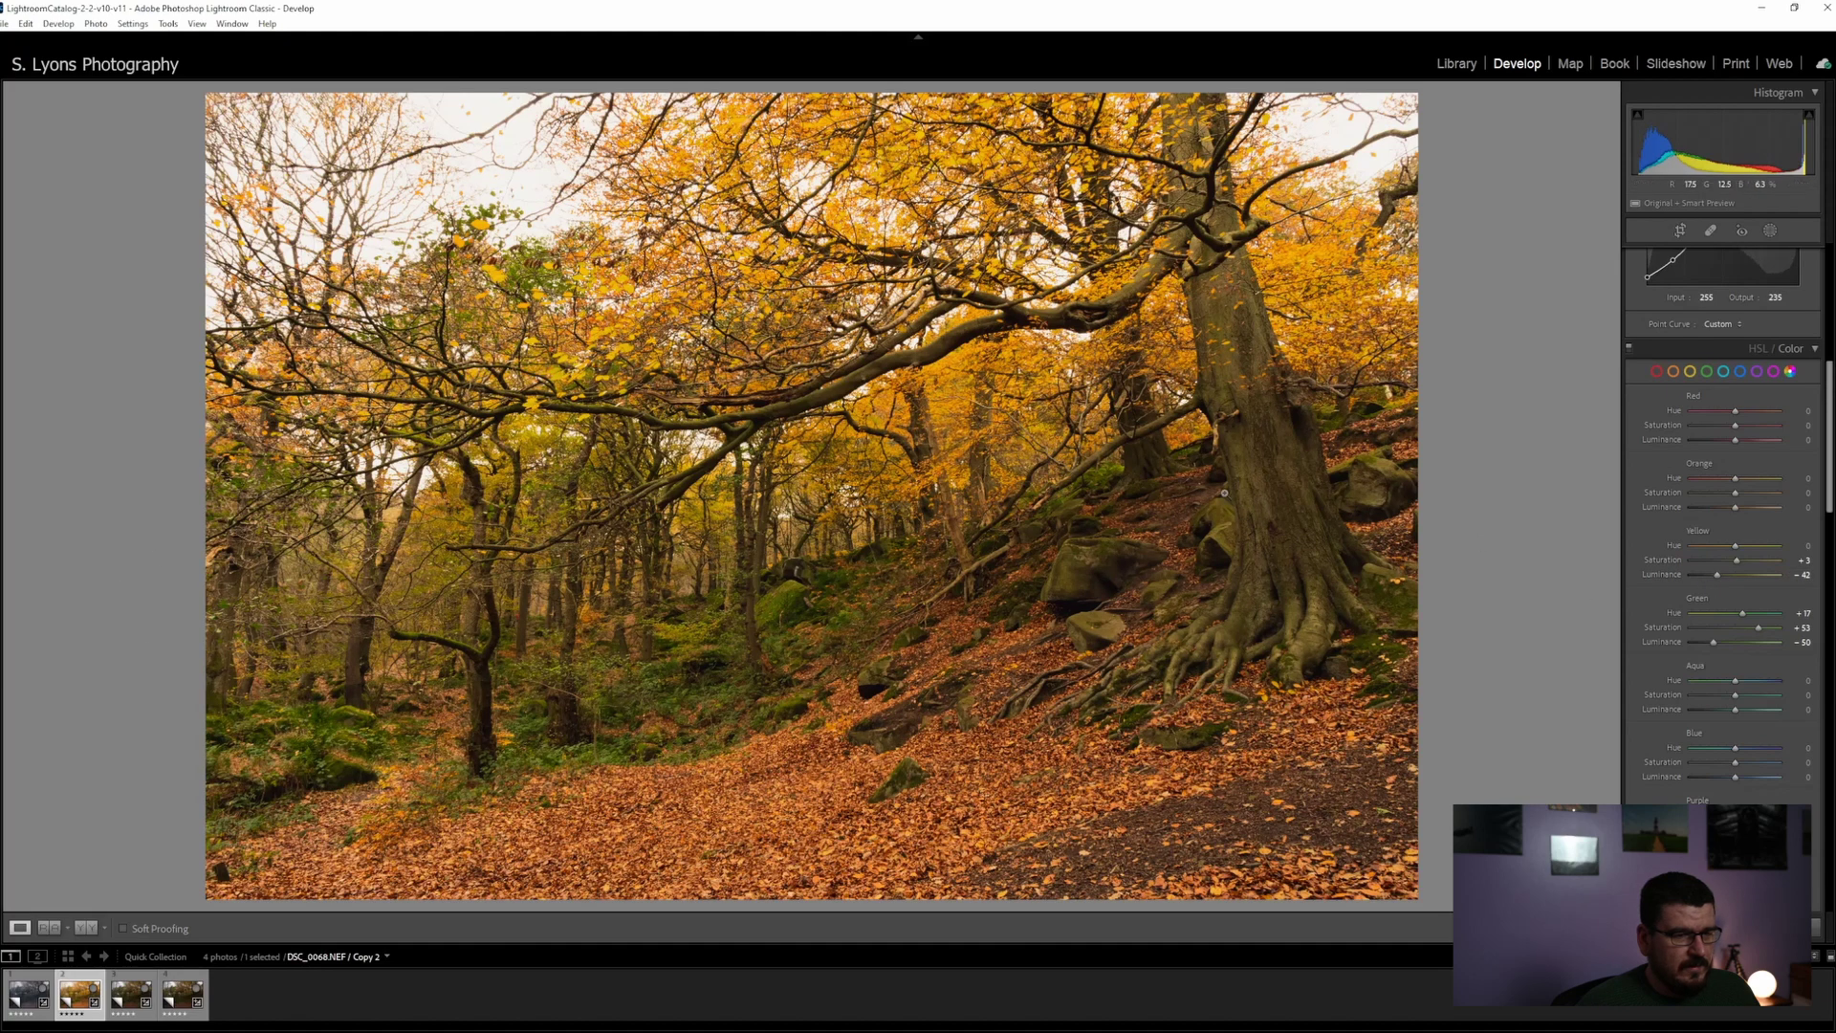
Fine-tune the yellow and orange color mix, then shift the red hue and reduce red saturation and luminance
left_click_drag(1738, 551, 1734, 555)
left_click_drag(1749, 489, 1742, 488)
left_click_drag(1735, 480, 1727, 495)
left_click_drag(1735, 412, 1740, 417)
left_click_drag(1738, 430, 1718, 431)
left_click_drag(1729, 427, 1731, 427)
left_click_drag(1725, 439, 1729, 439)
Compare the warm autumn edit of Copy 2 with its original version
scroll(1659, 497, "down", 5)
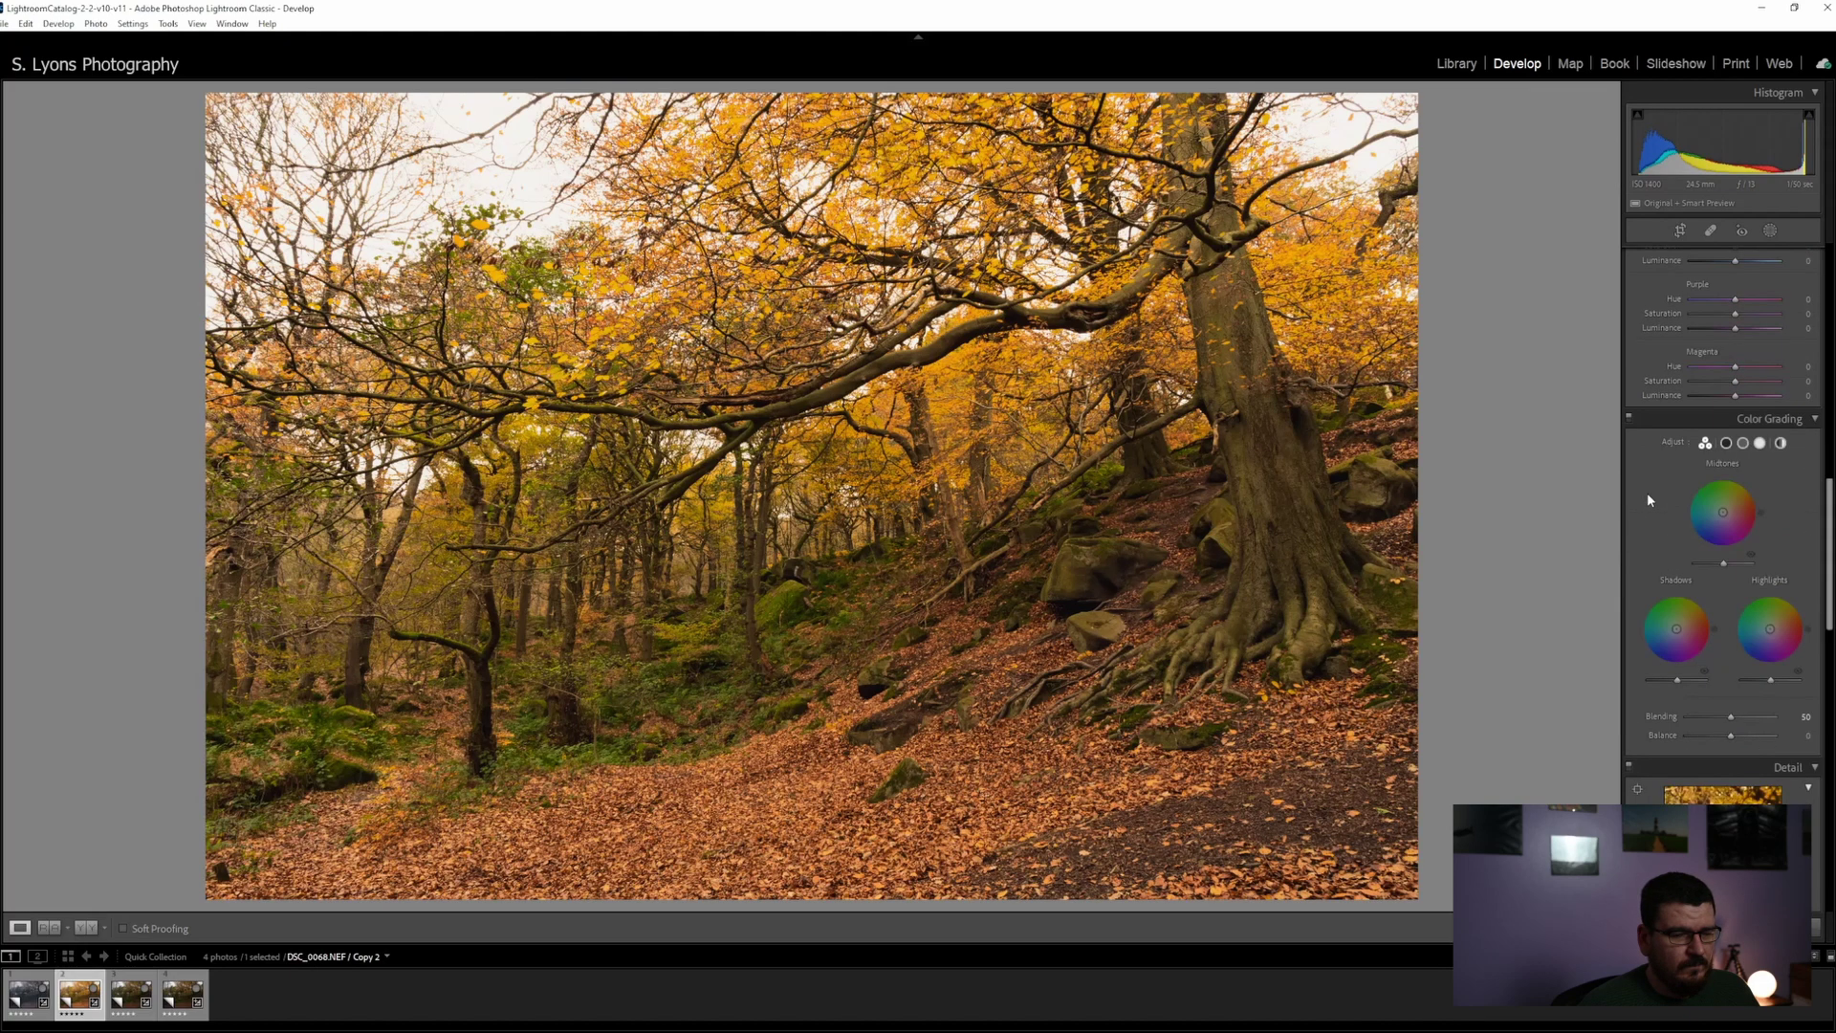
scroll(1672, 513, "up", 3)
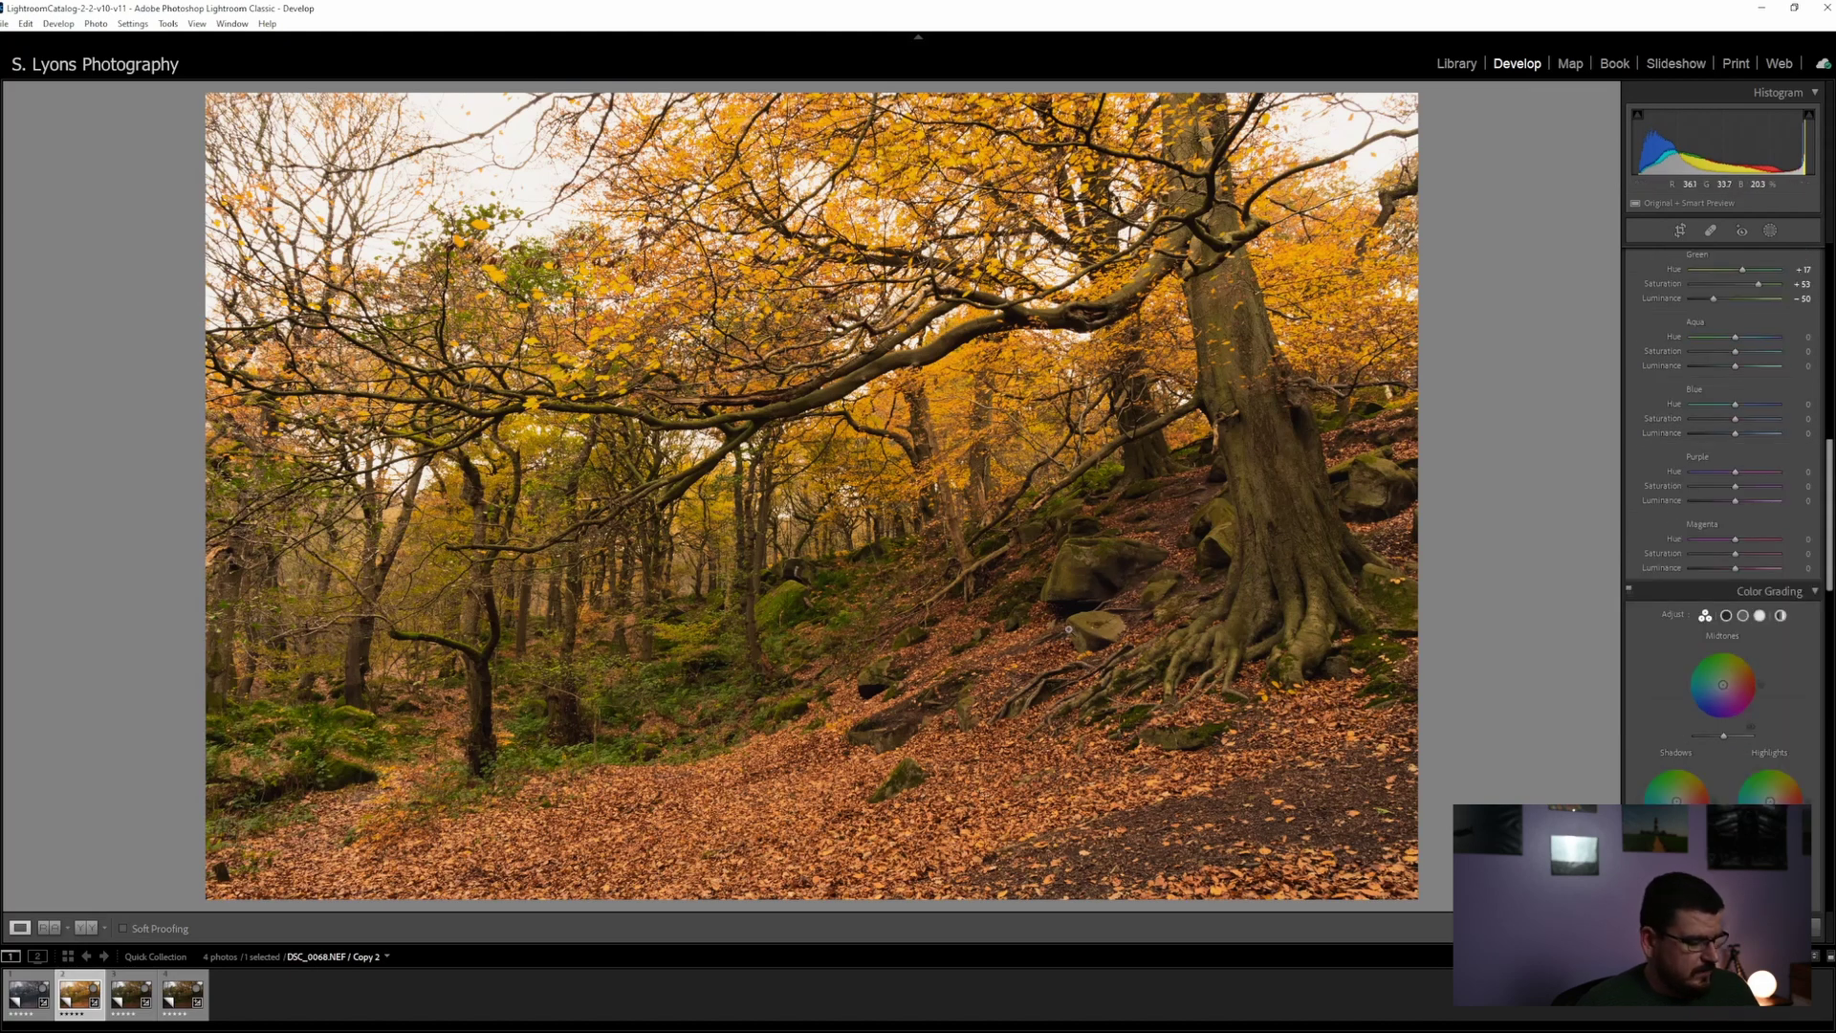
key("backslash")
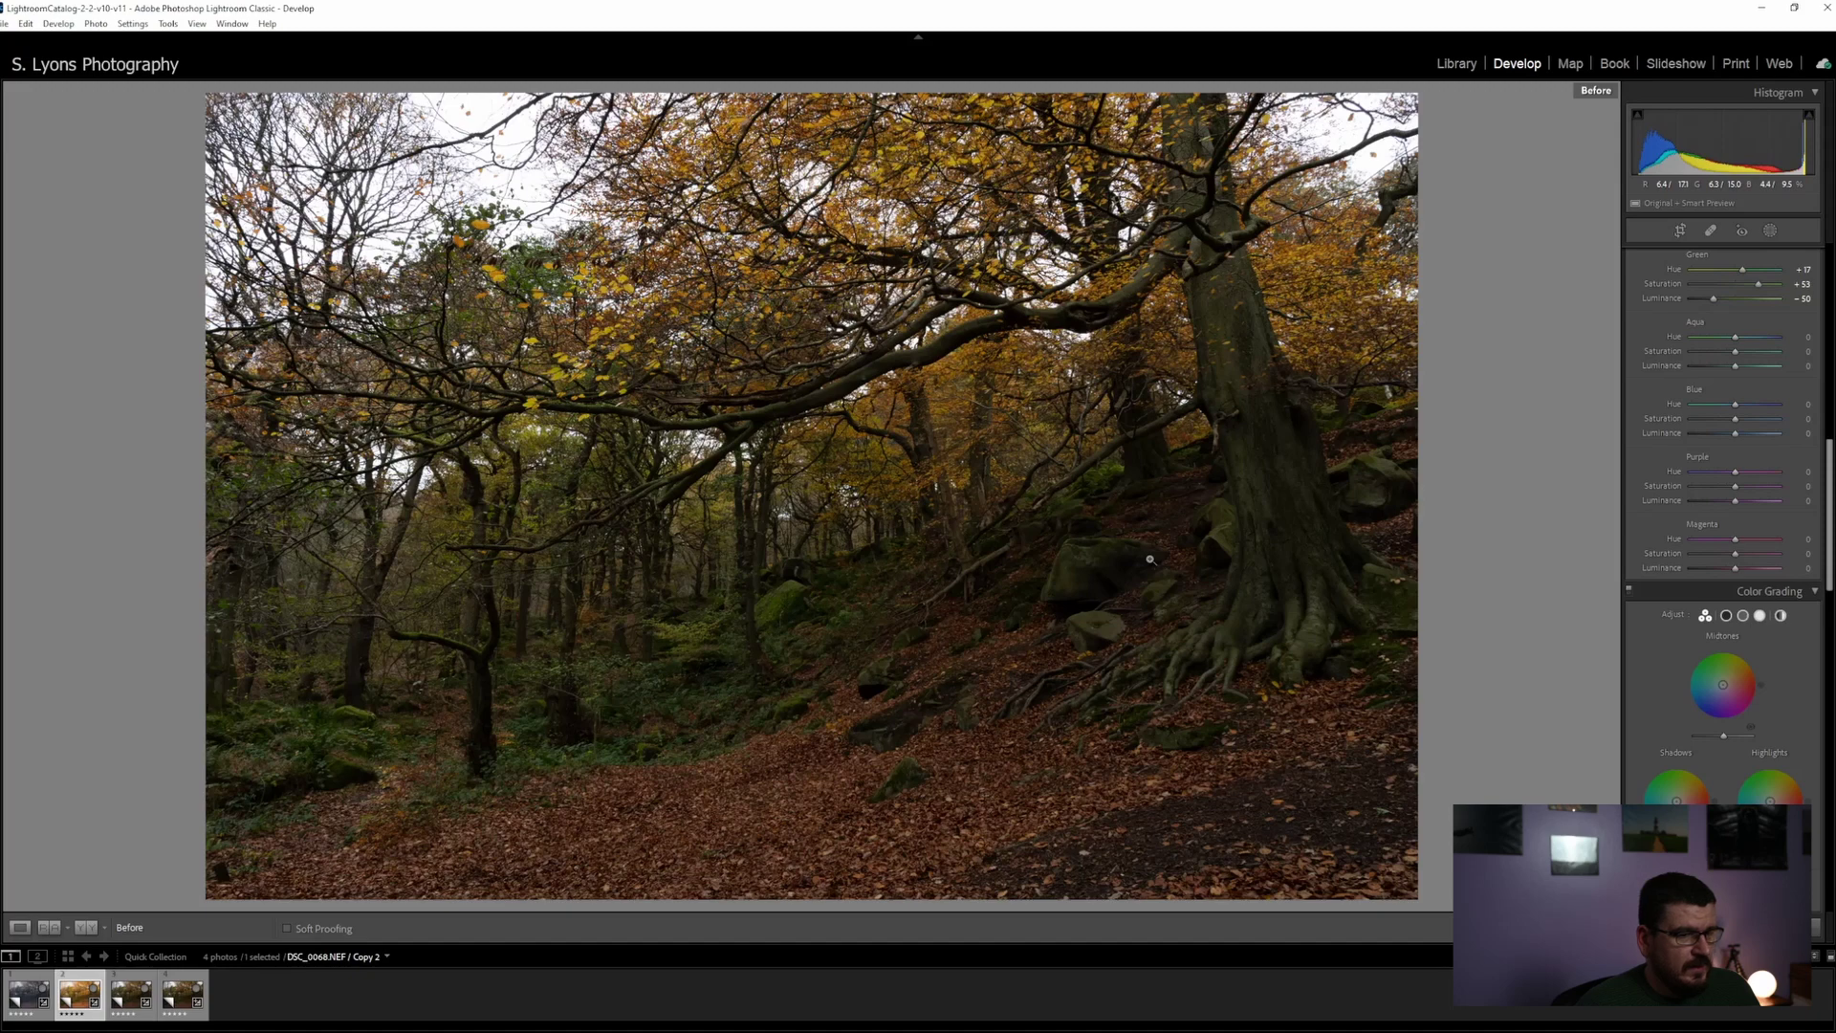
key("backslash")
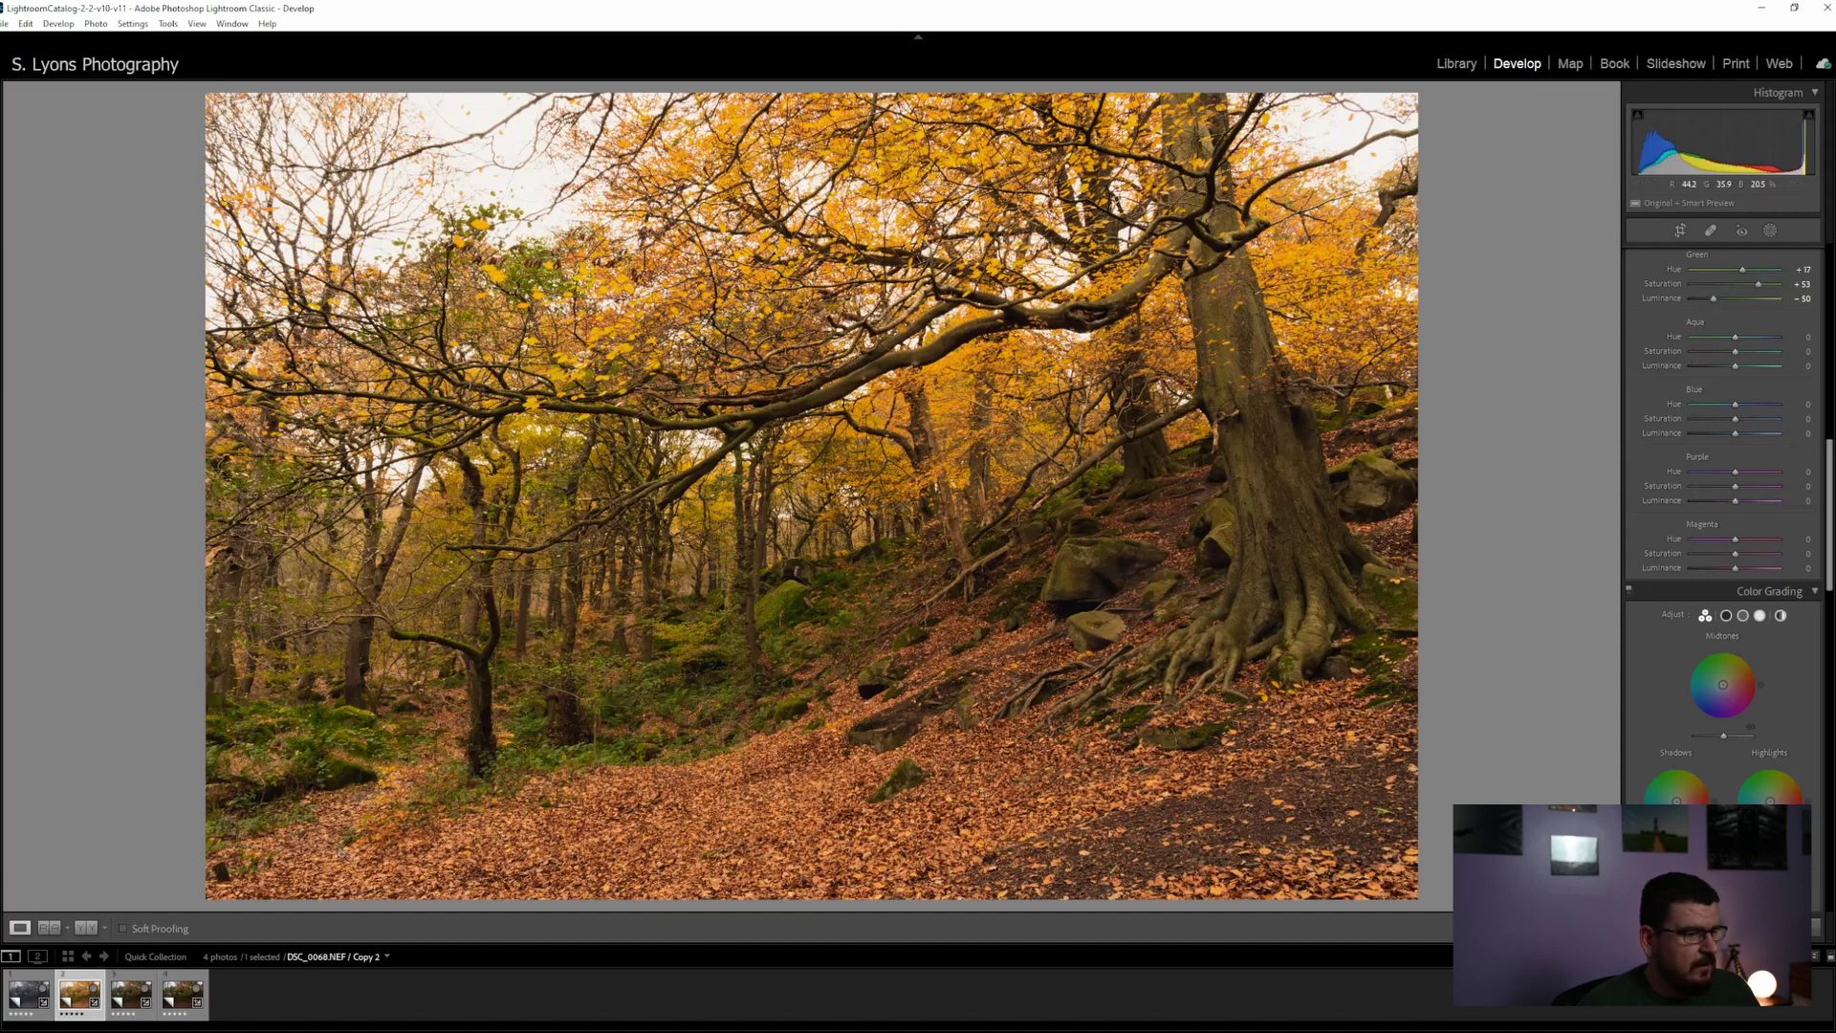
Open Copy 3 of the woodland photo and raise its overall exposure
left_click(147, 988)
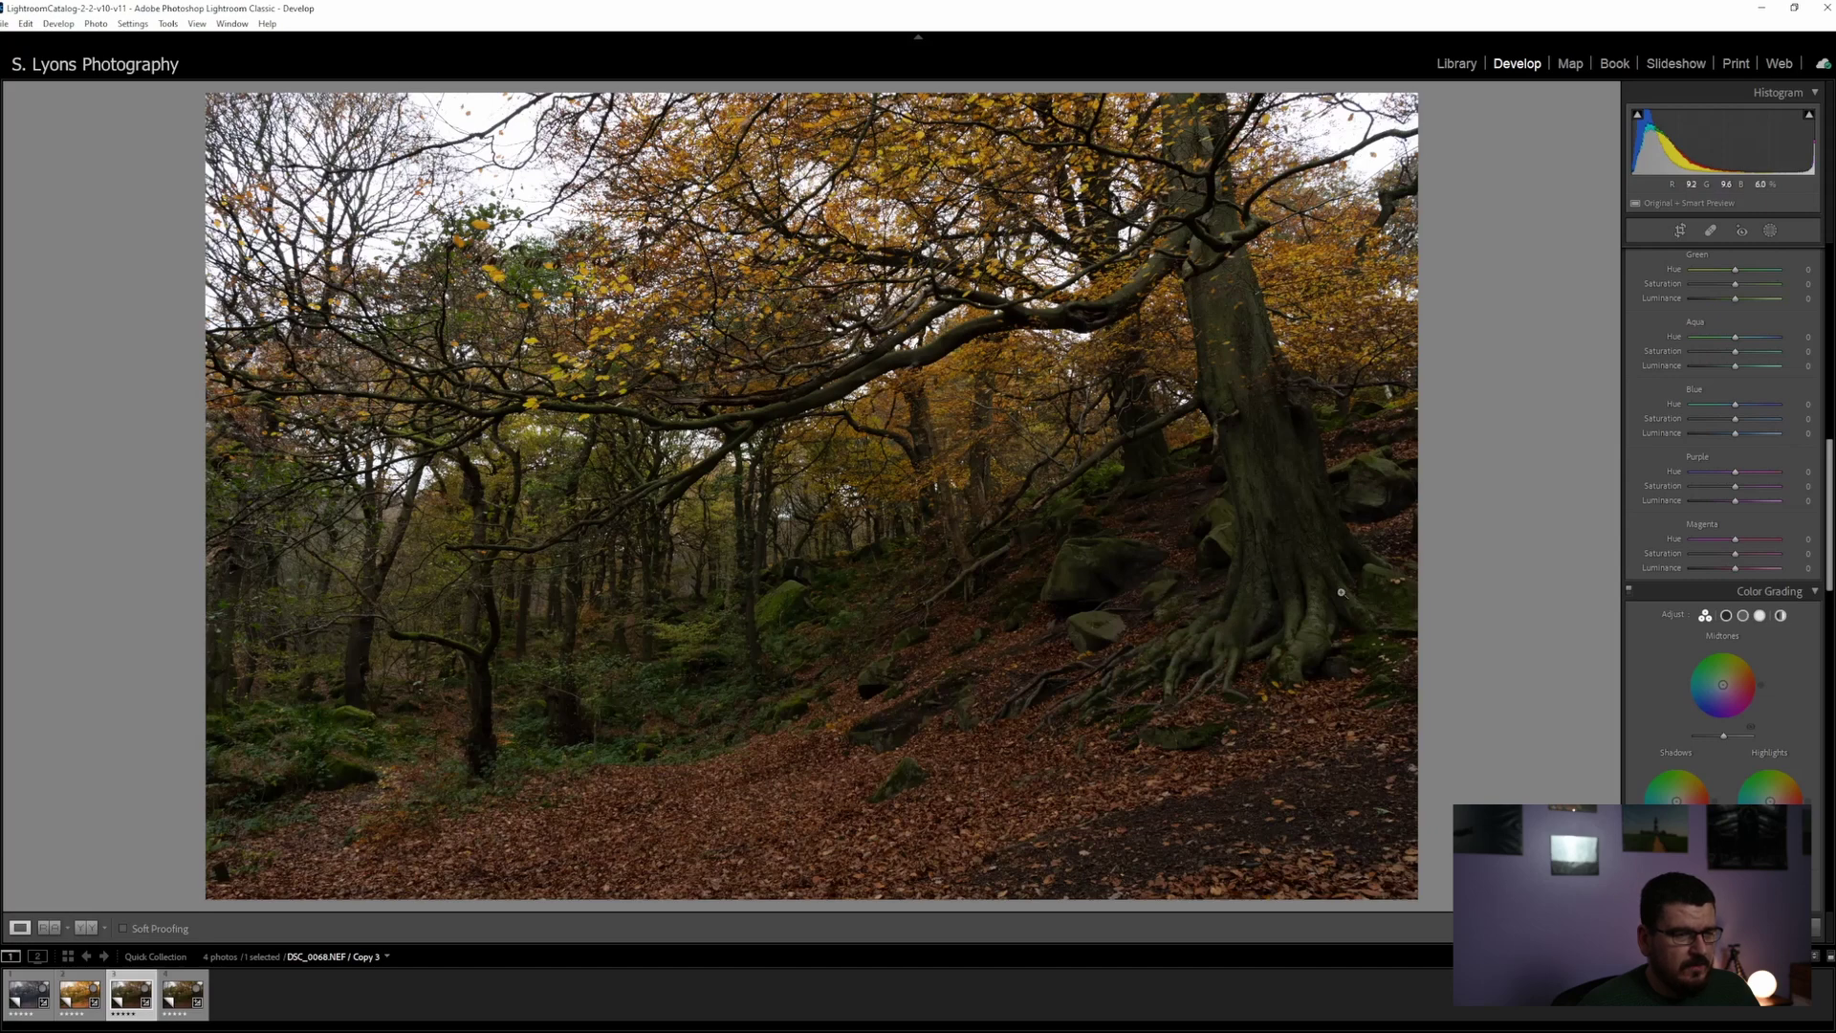
scroll(1641, 560, "up", 10)
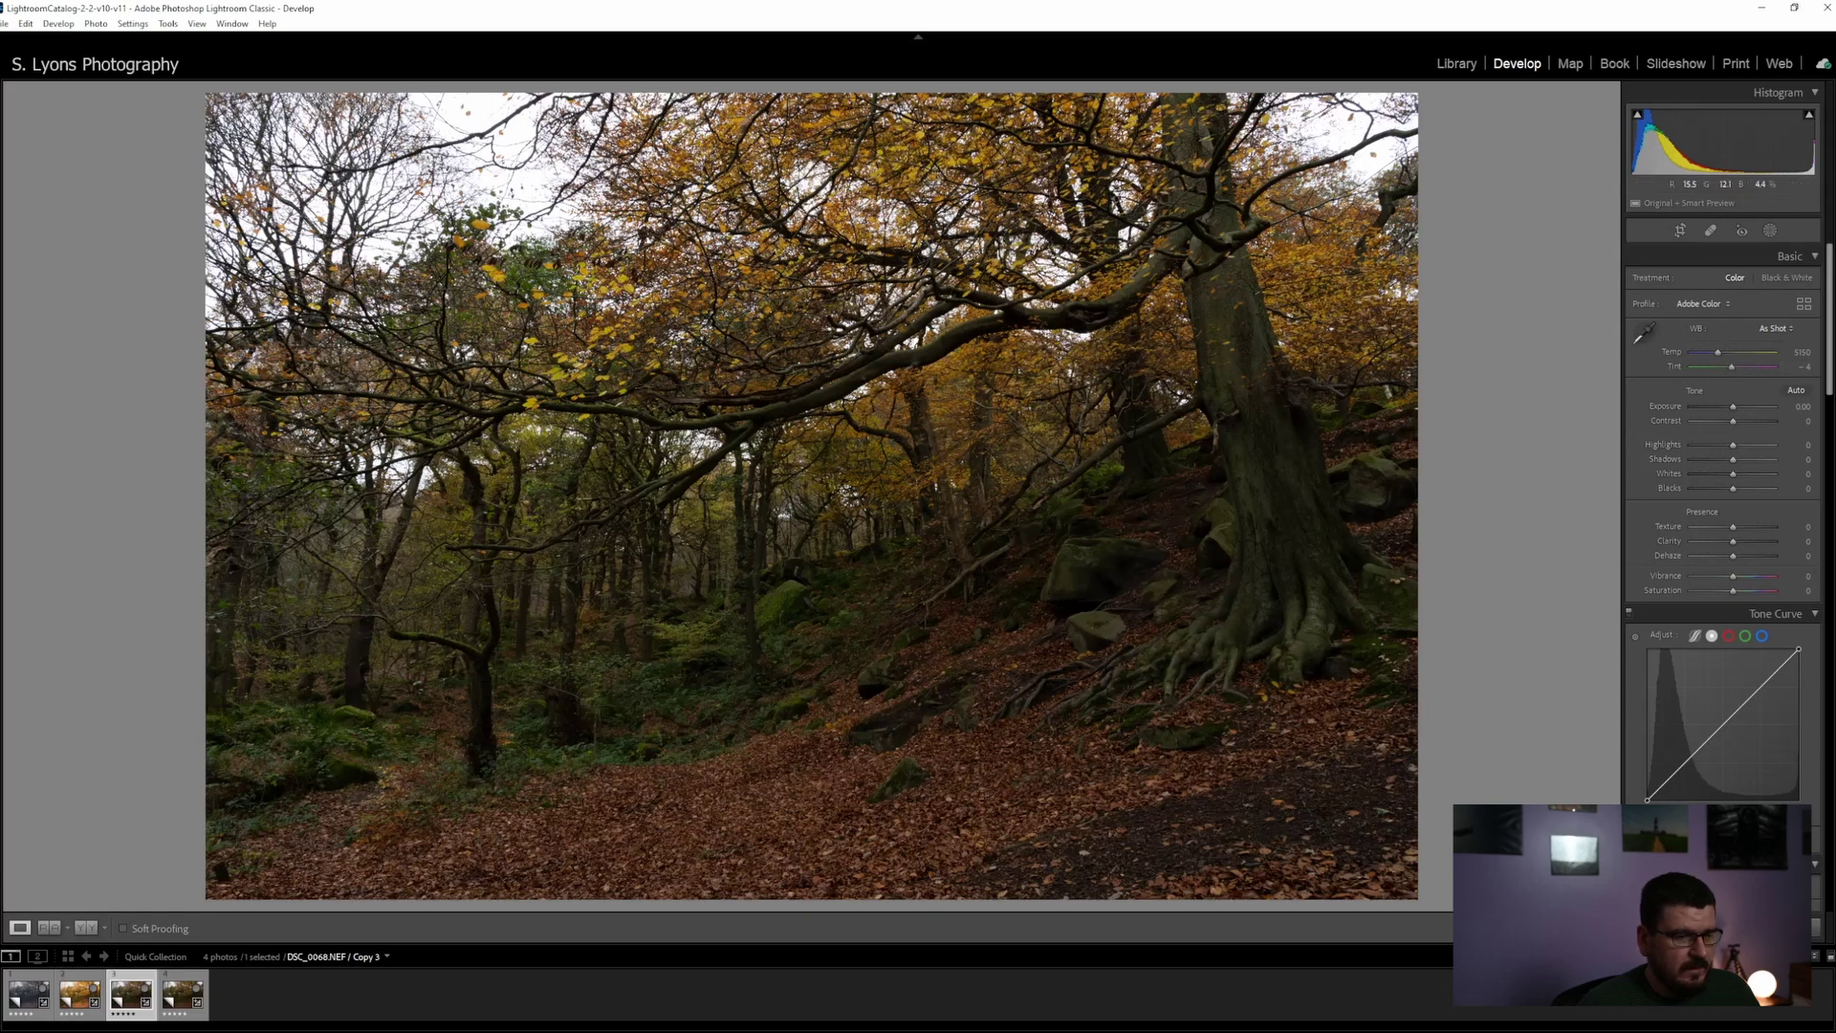
left_click_drag(1733, 406, 1741, 407)
Add a diagonal linear gradient mask darkening the sky and upper canopy, with its exposure set to −1.24, and finish masking
left_click(1770, 231)
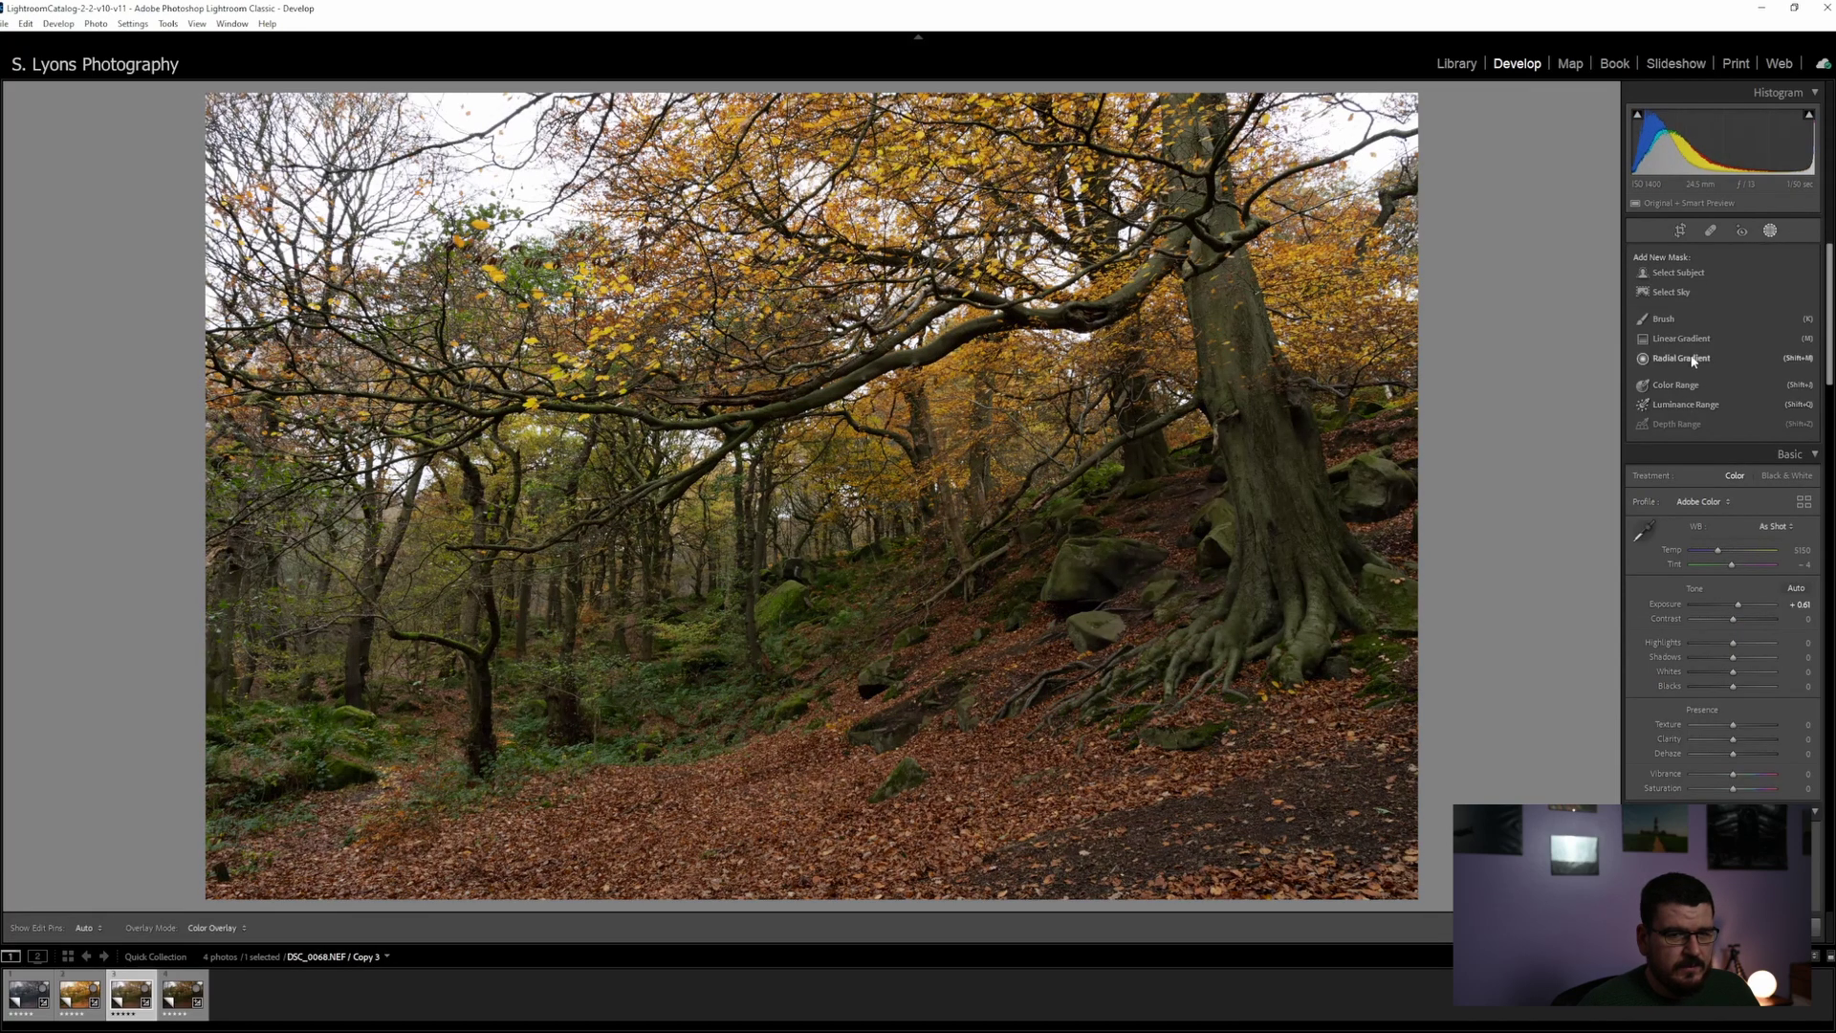
left_click(1681, 339)
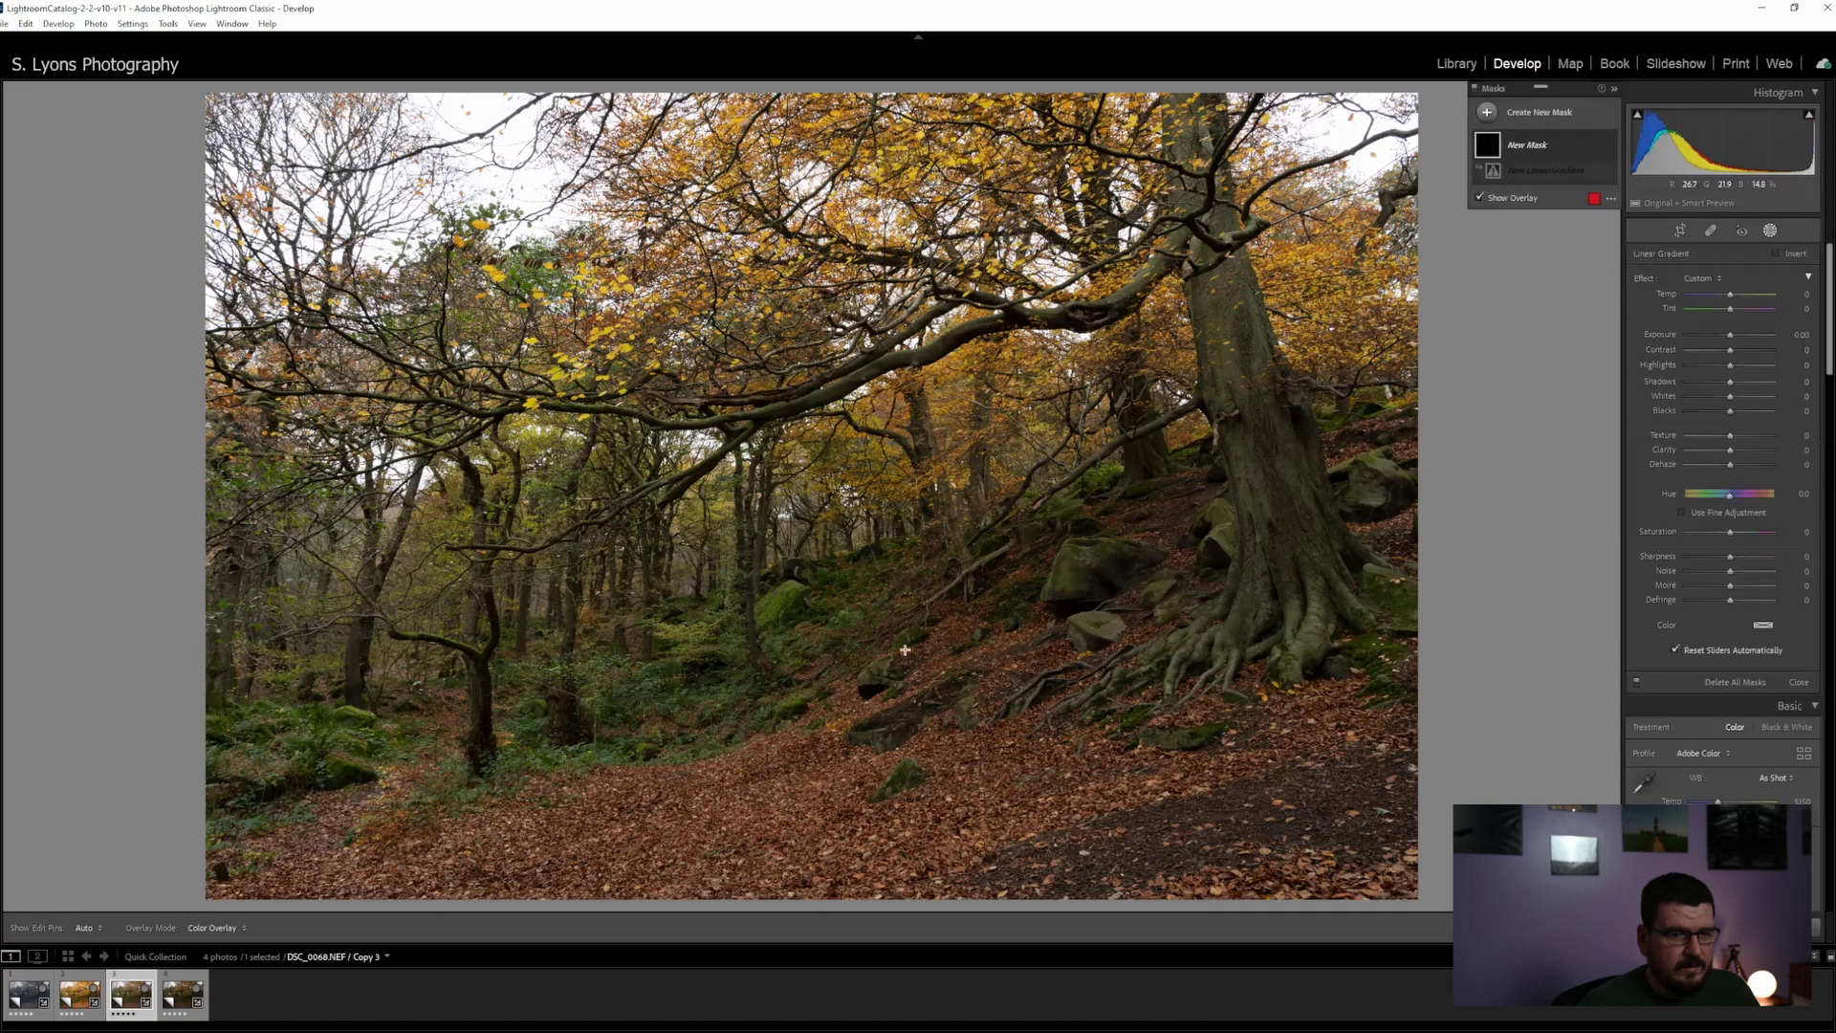
left_click_drag(550, 235, 634, 507)
mouse_move(1731, 332)
left_mouse_down()
mouse_move(1702, 335)
mouse_move(1716, 335)
left_mouse_up()
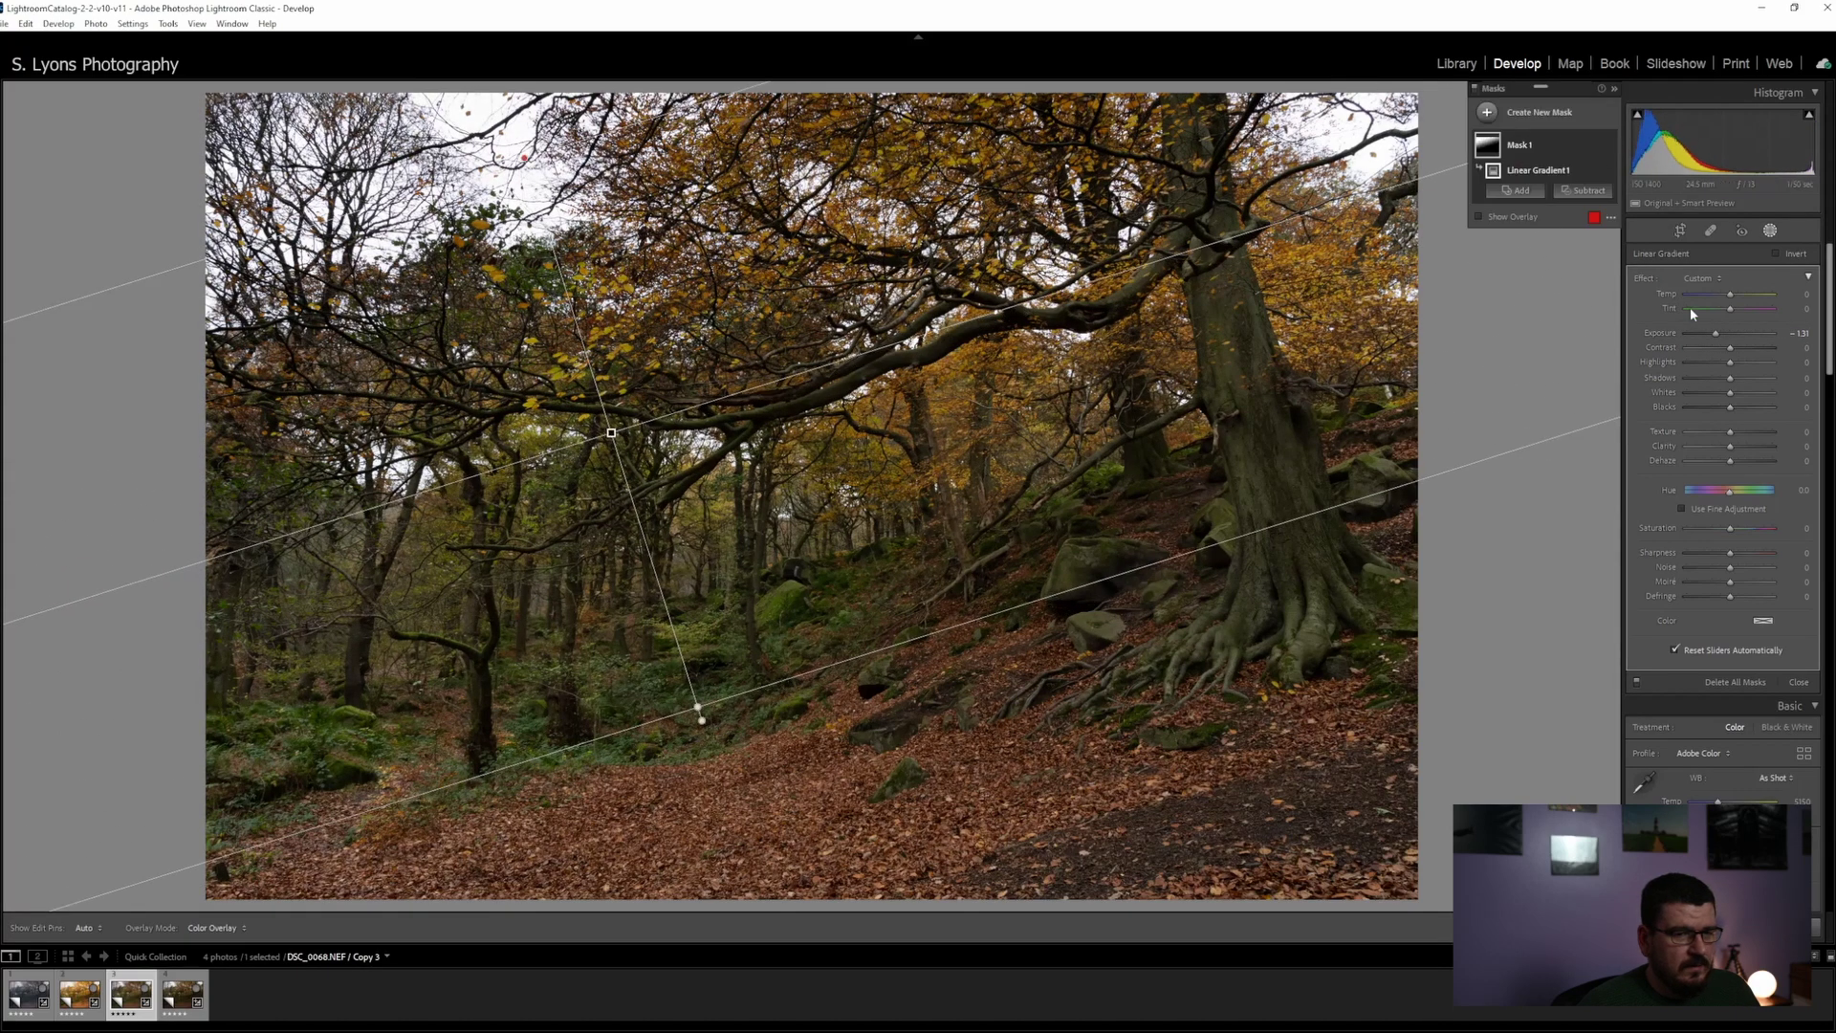
left_click_drag(1716, 333, 1719, 338)
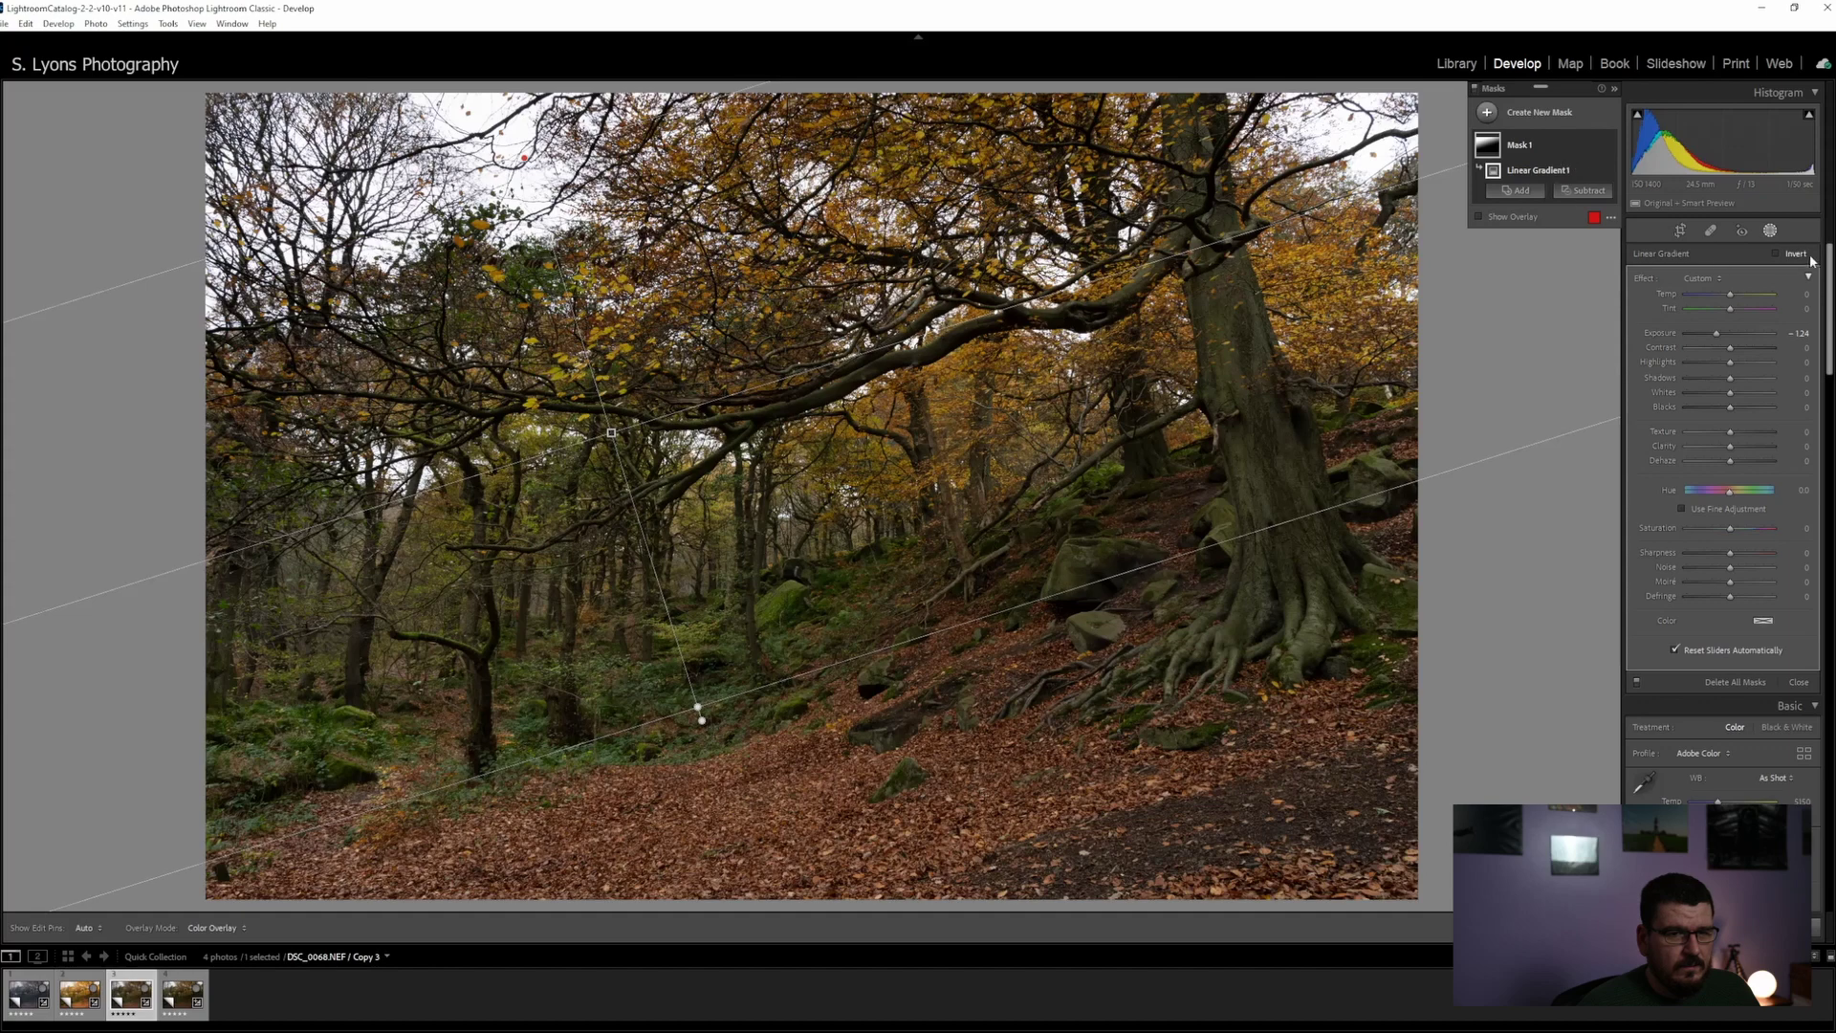
left_click(1588, 928)
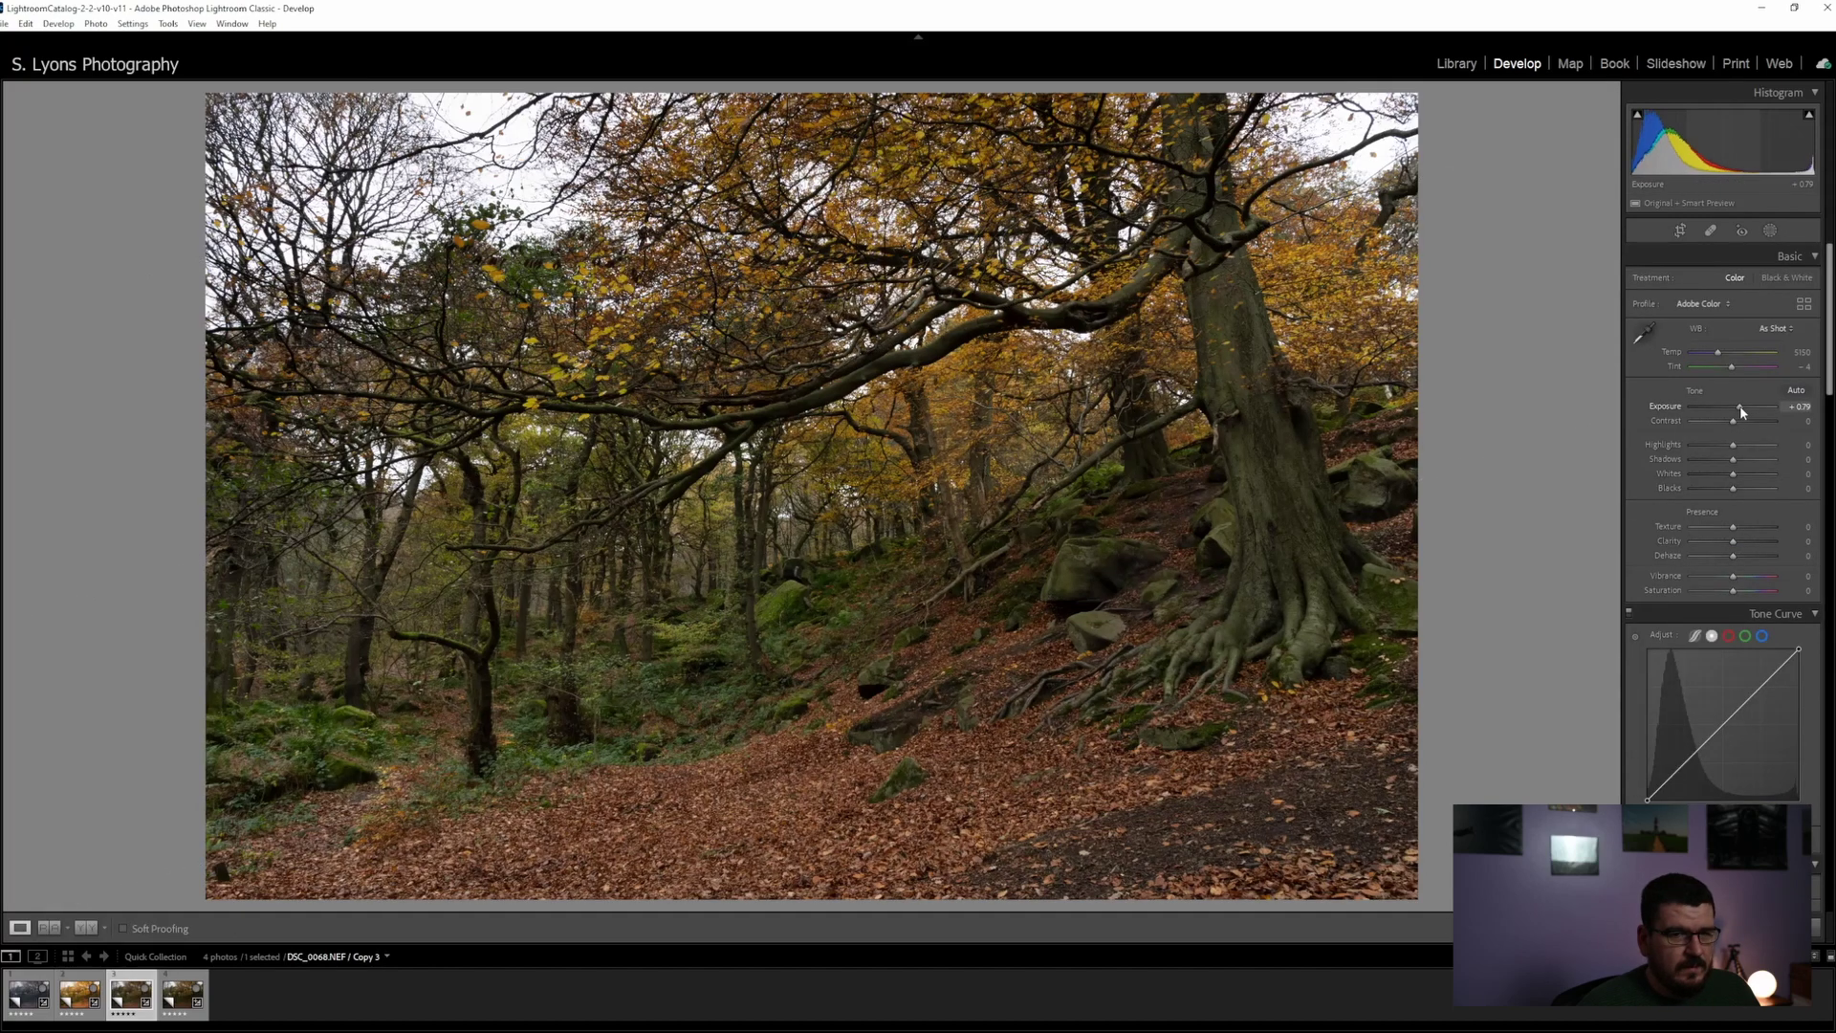
Set exposure to +1.58, contrast to +21, highlights to −54, shadows to +44, whites to −58 and blacks to −42
left_click_drag(1741, 408, 1748, 405)
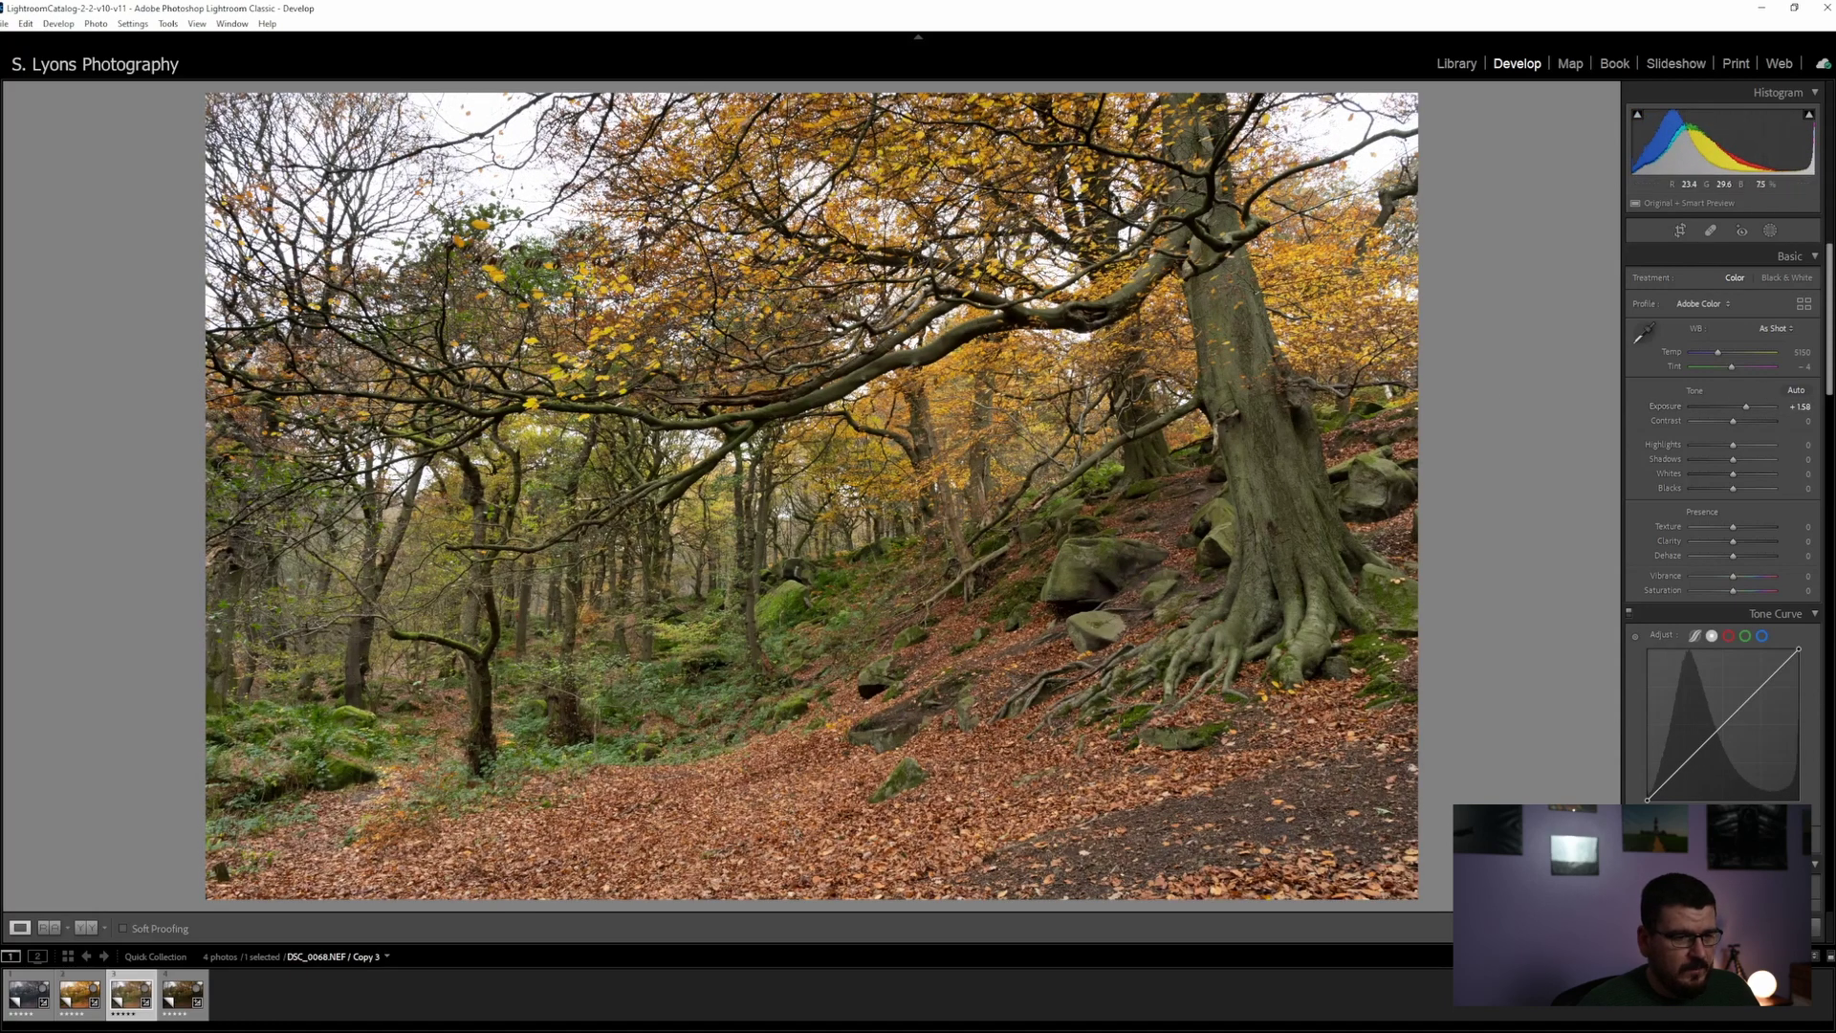
mouse_move(1733, 421)
left_mouse_down()
mouse_move(1764, 421)
mouse_move(1702, 422)
mouse_move(1746, 422)
mouse_move(1727, 456)
left_mouse_up()
left_click_drag(1720, 447, 1714, 497)
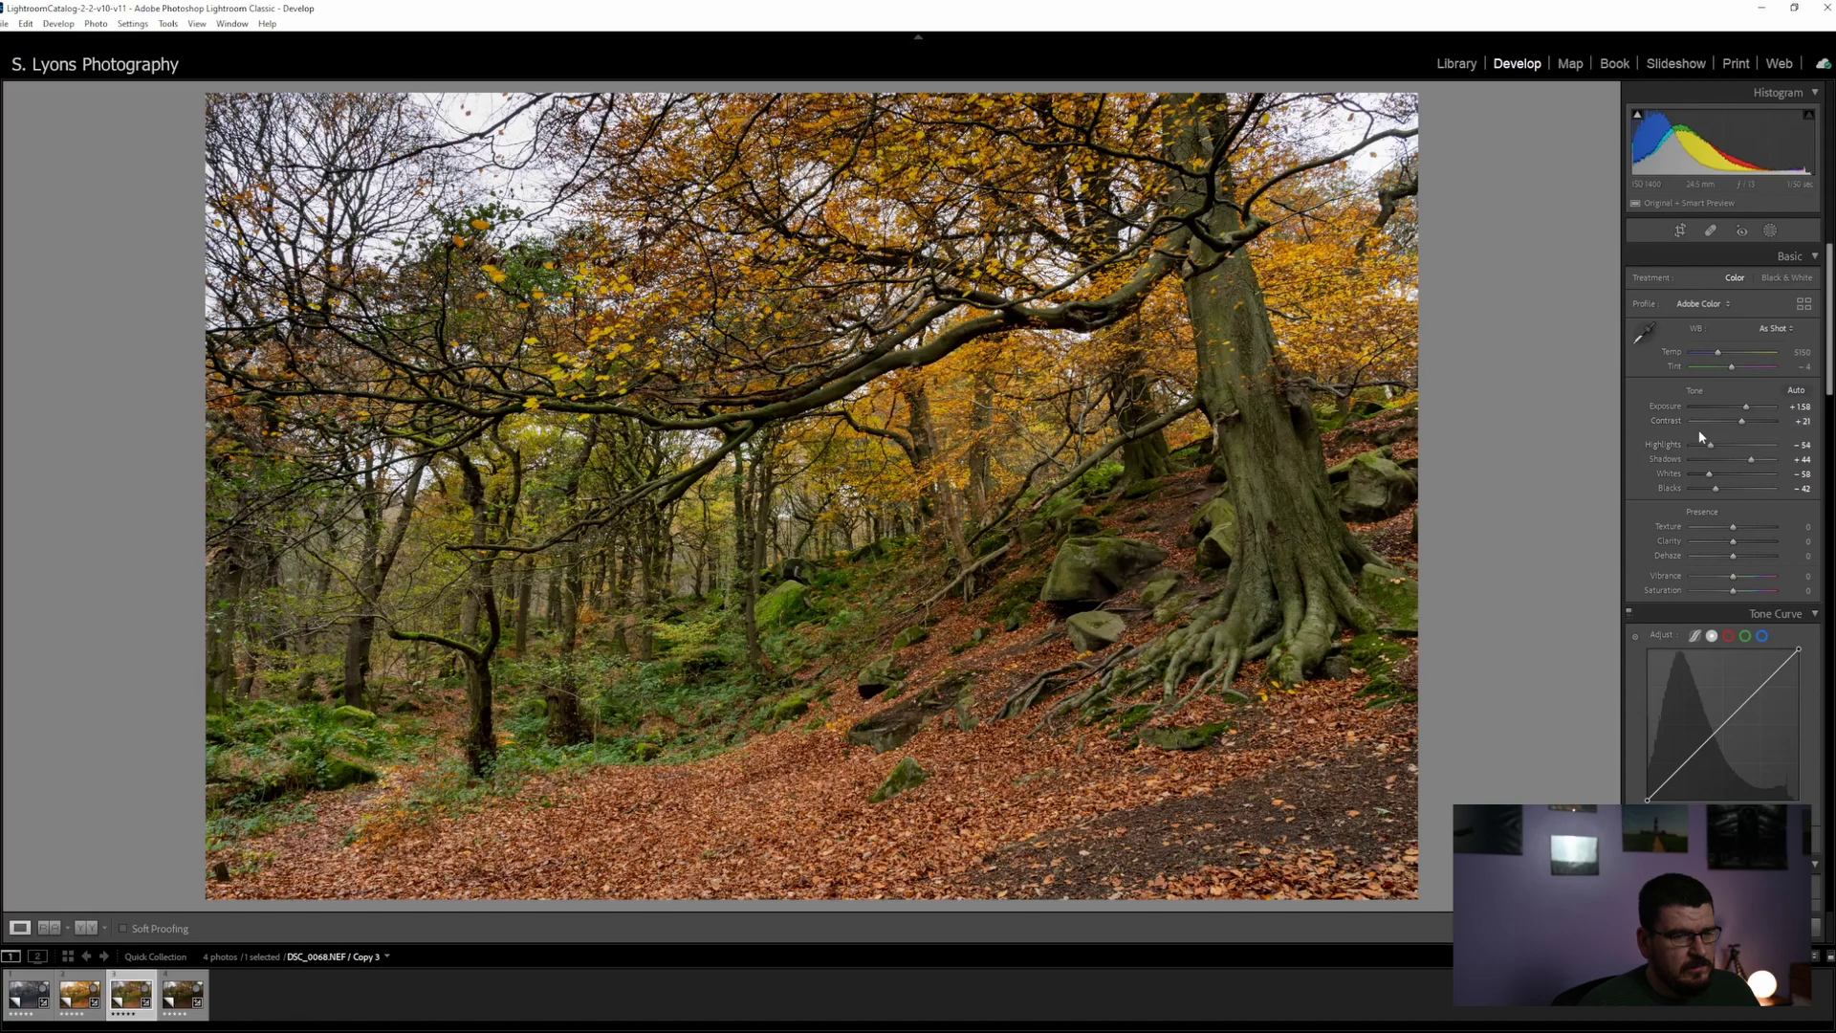
Set highlights to +100 and shadows to −100, and inspect the leaf-covered ground close up
left_click_drag(1741, 445, 1780, 450)
left_click(1750, 476, "alt")
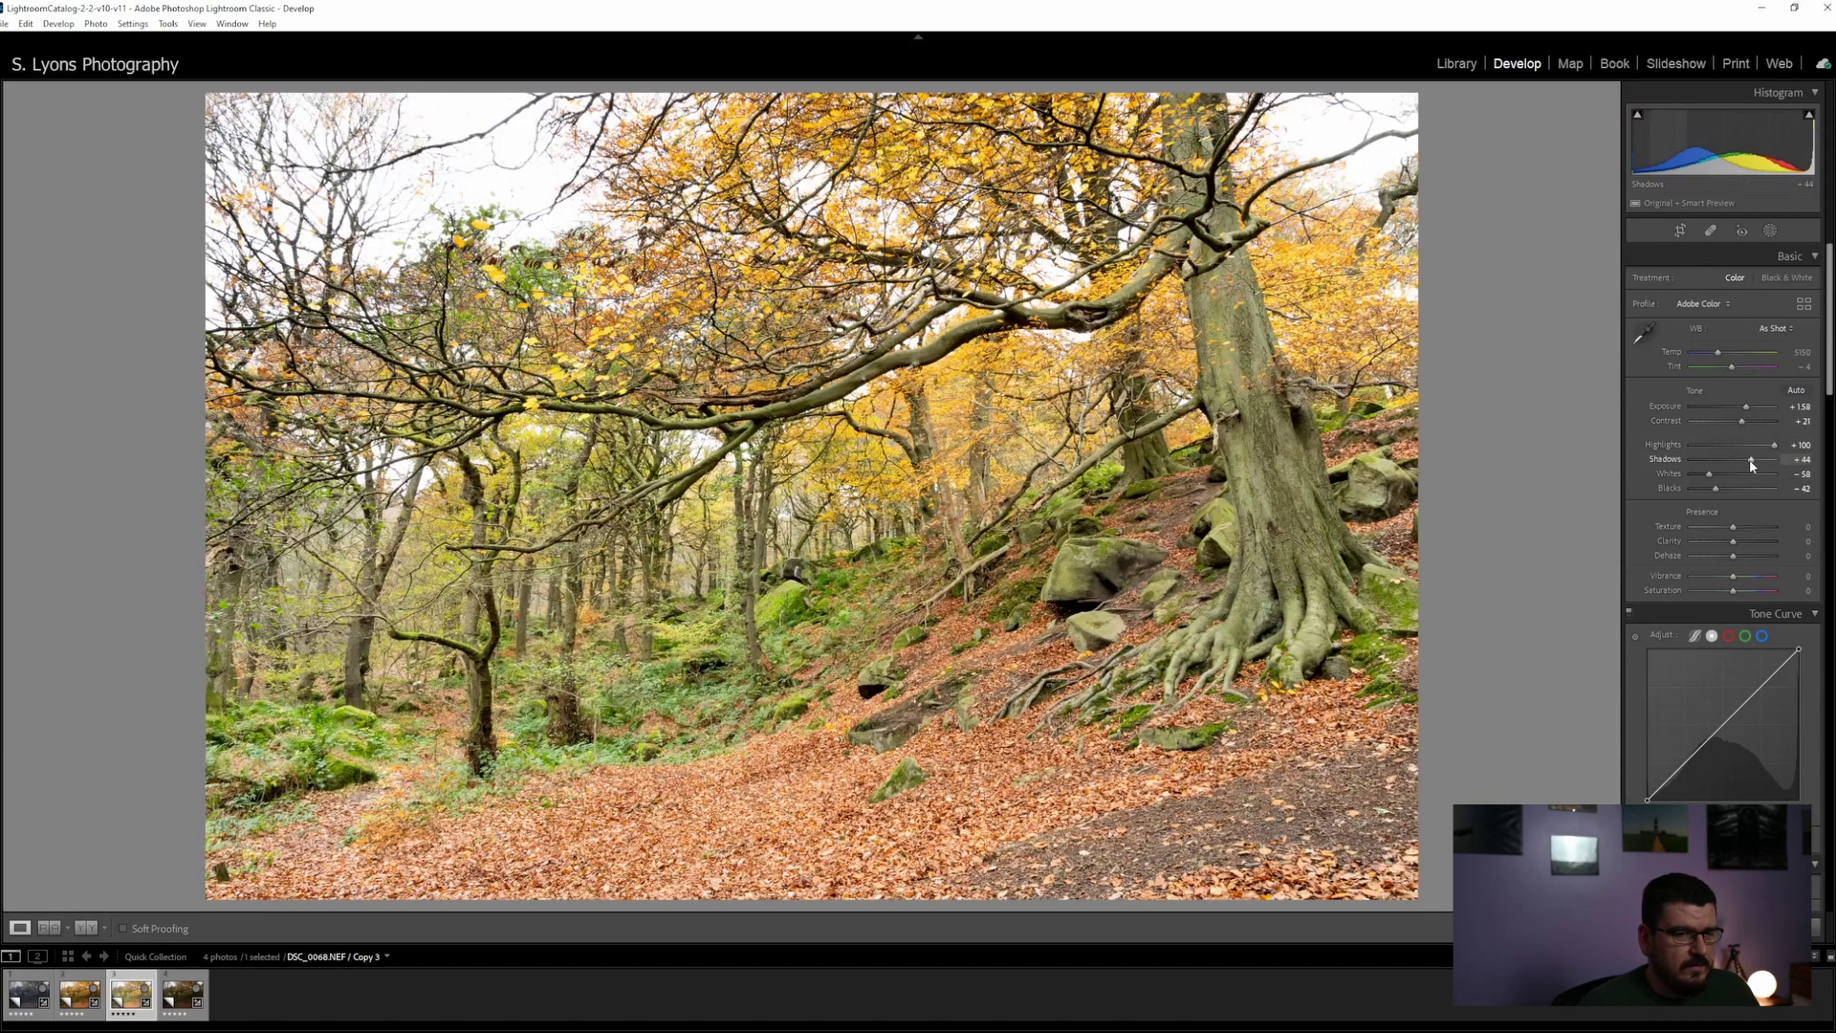
left_click_drag(1751, 459, 1690, 459)
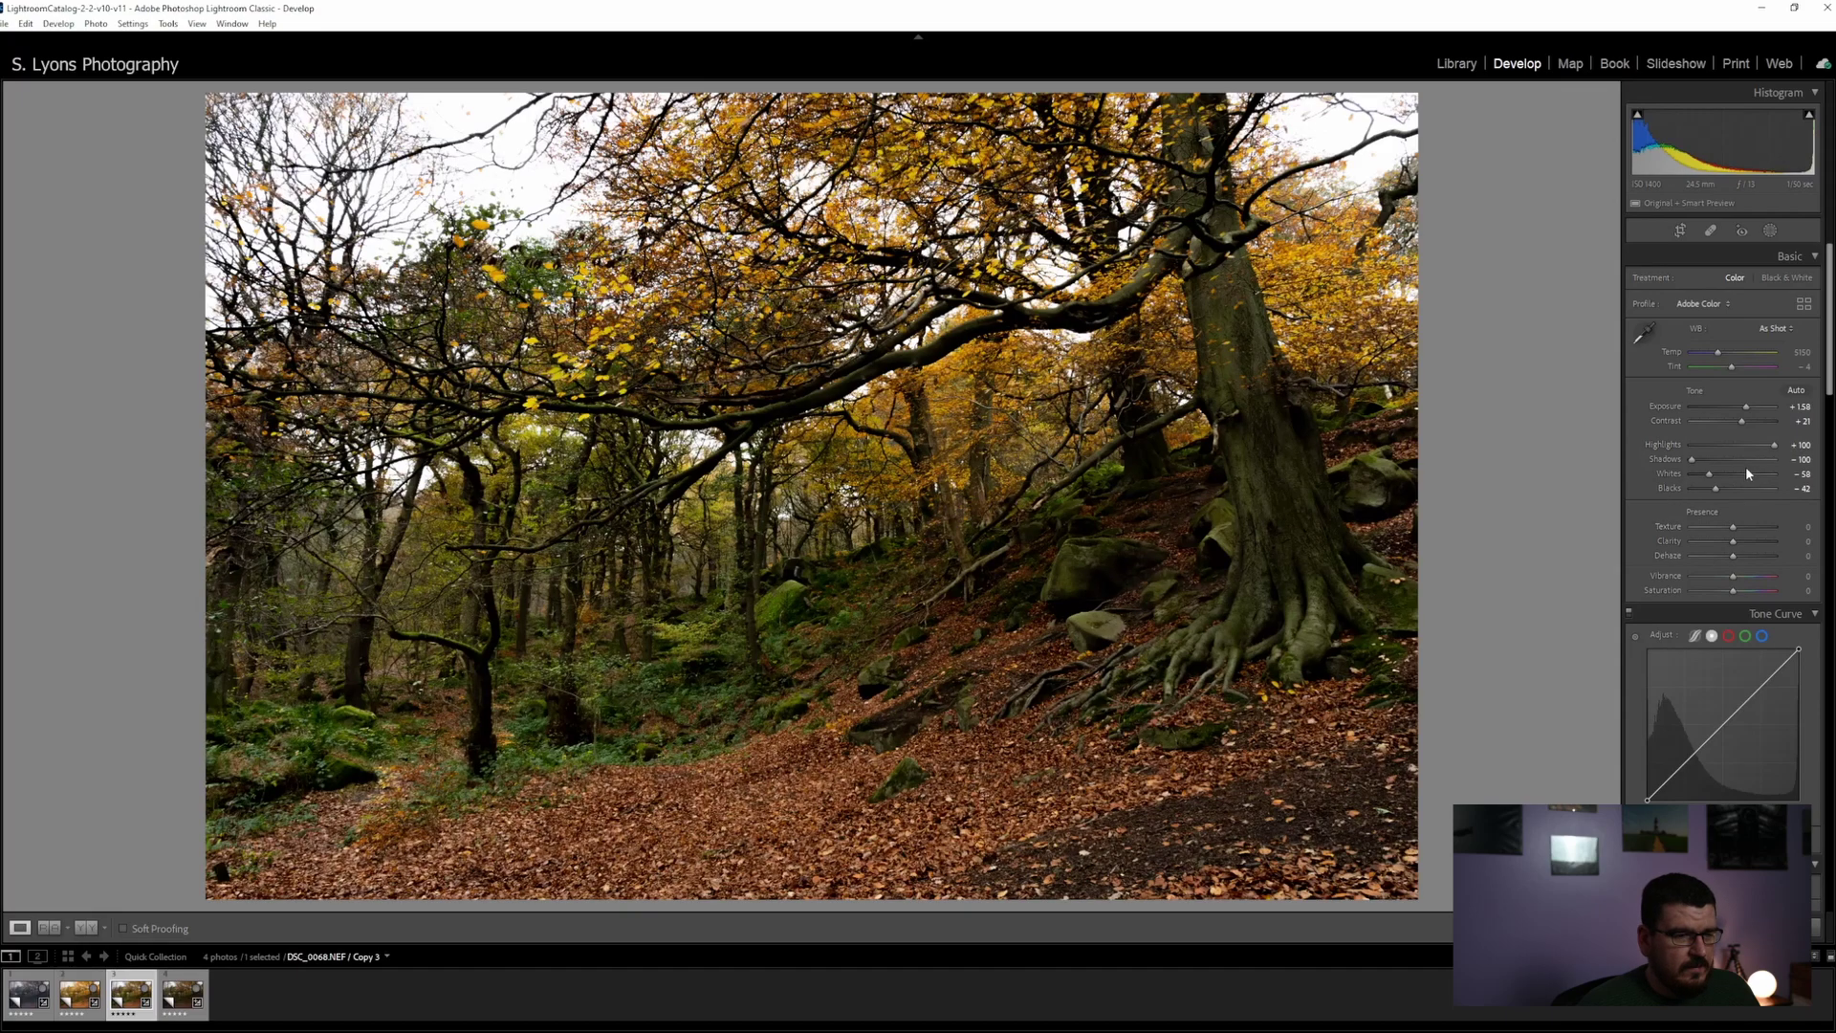
left_click(849, 697)
left_click_drag(861, 751, 770, 271)
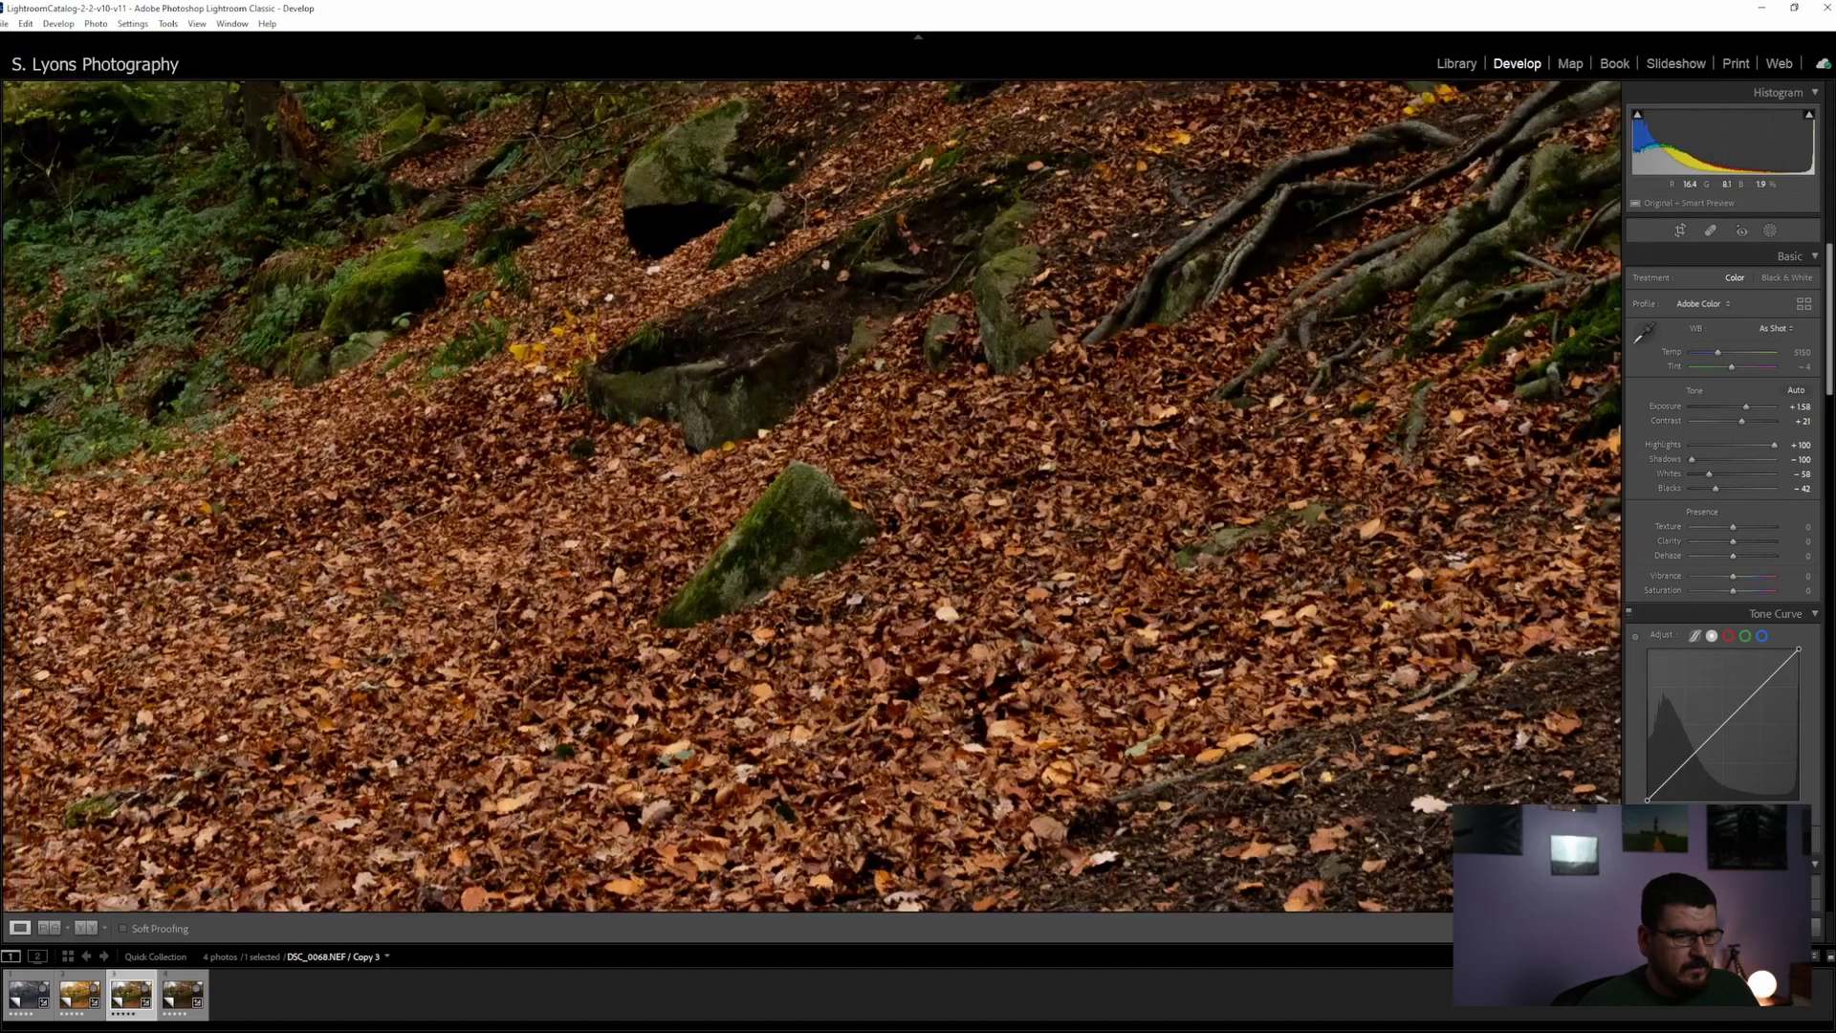
left_click(1094, 576)
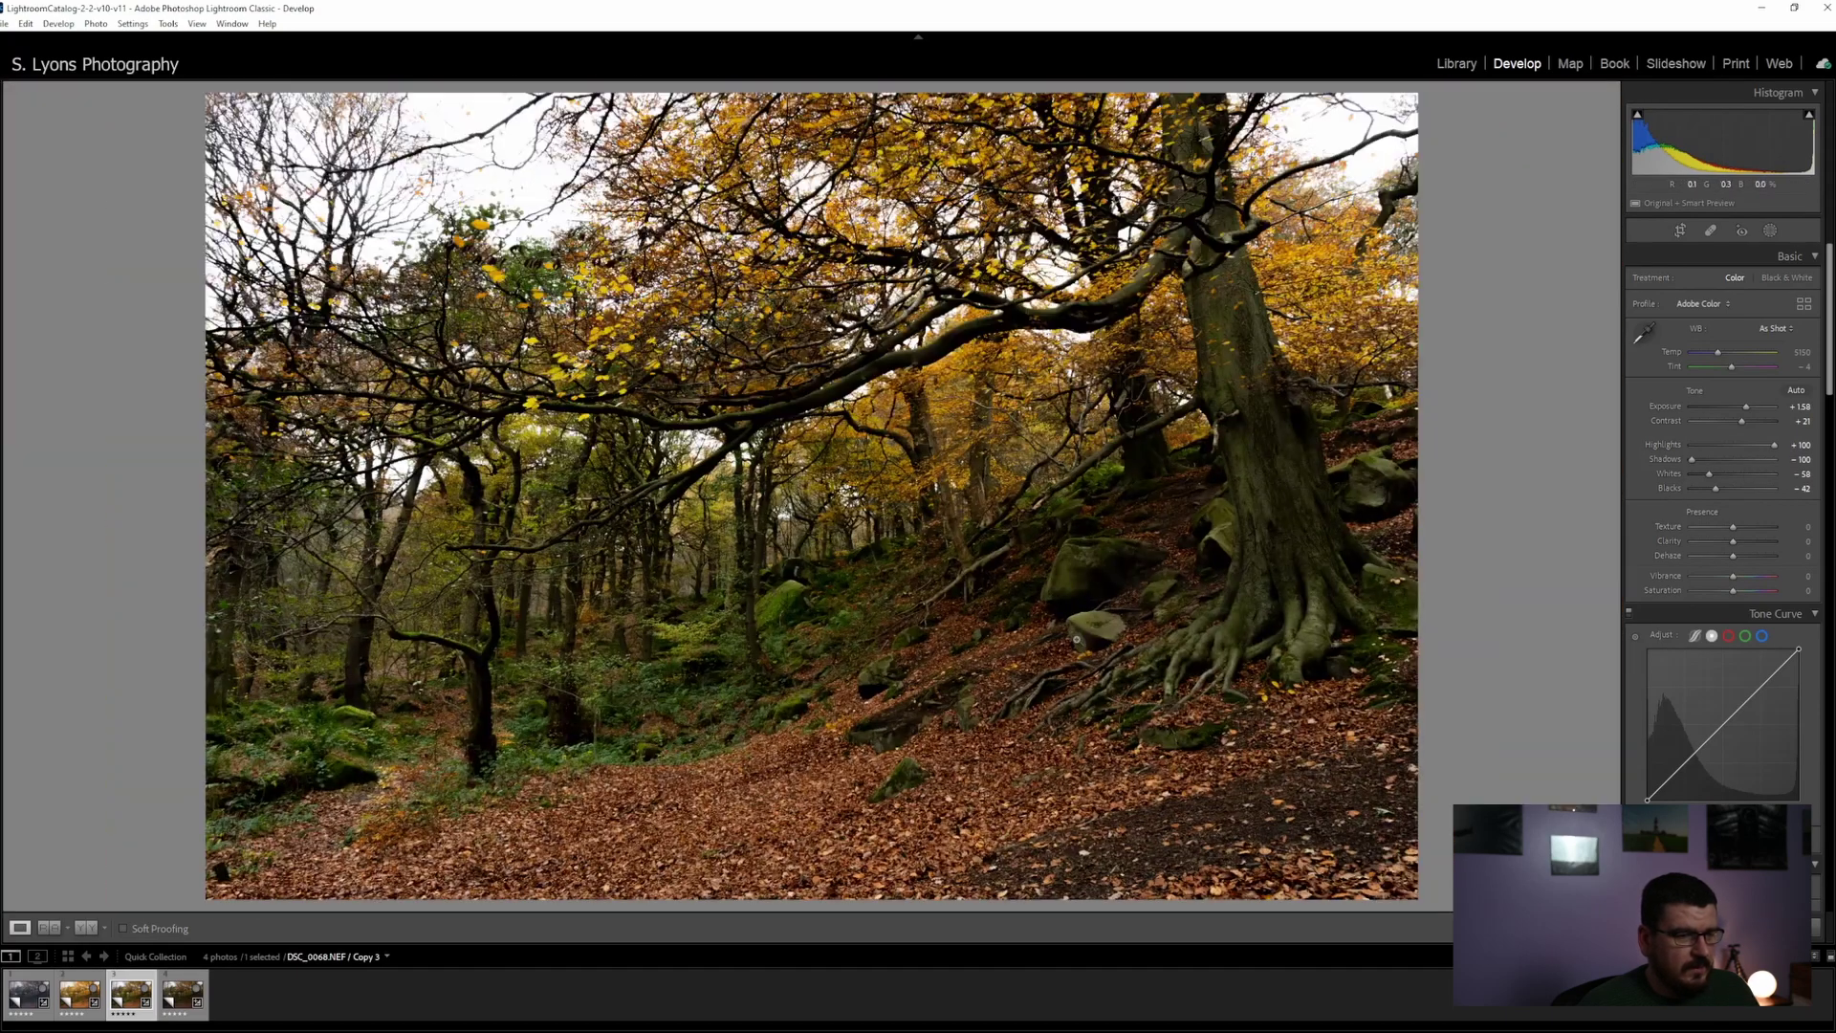
Set the shadows to −14, the whites to −77 and the clarity to −14
left_click_drag(1721, 474, 1716, 474)
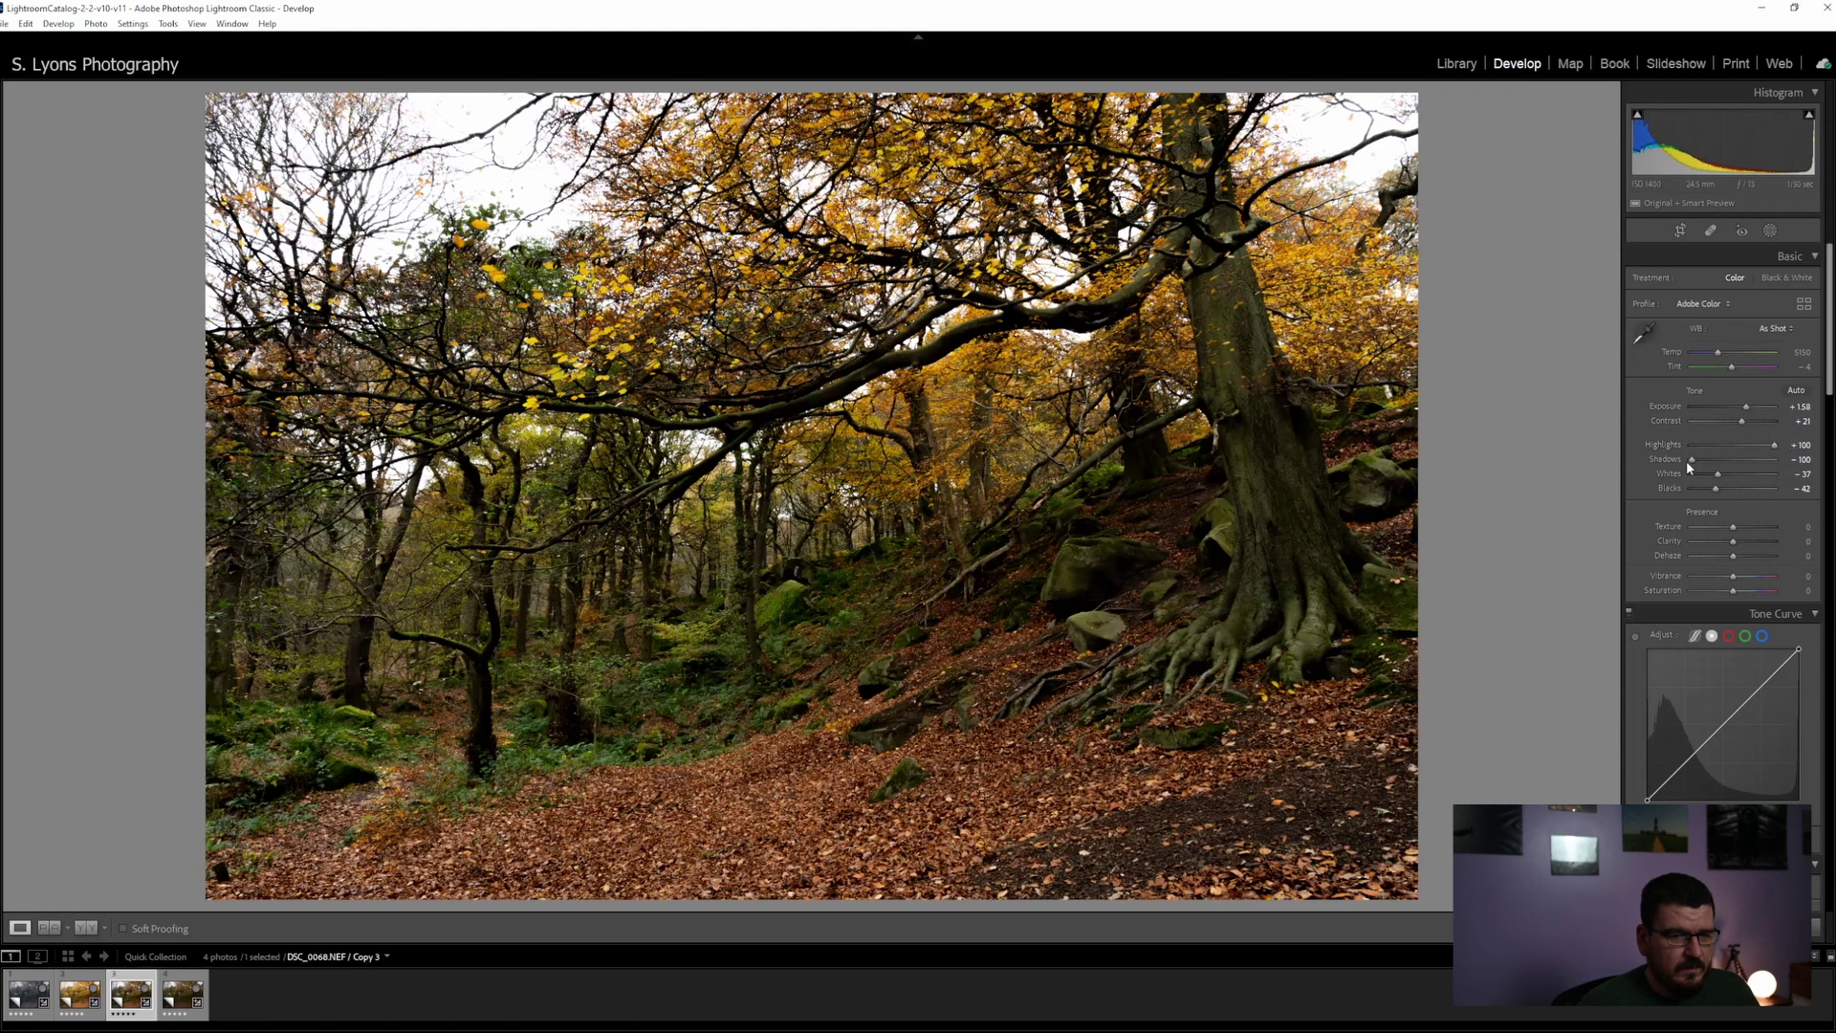
left_click_drag(1689, 461, 1724, 457)
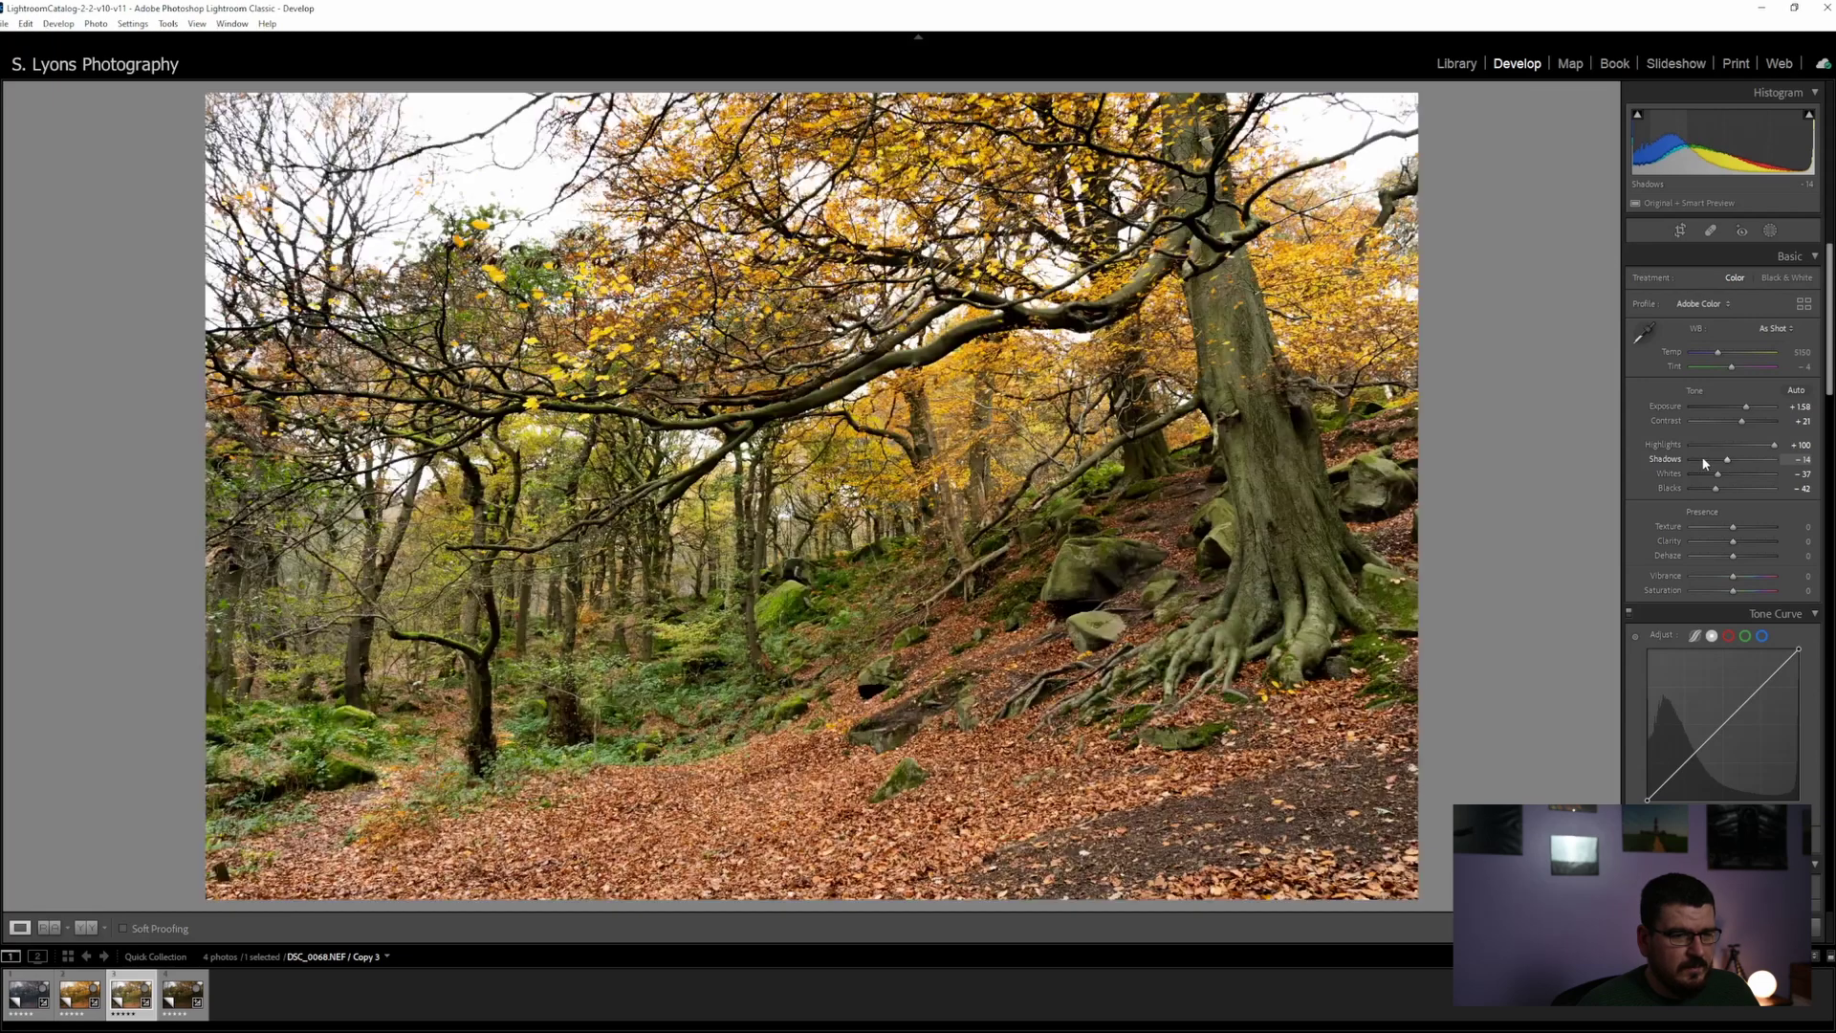
mouse_move(1718, 481)
left_mouse_down()
mouse_move(1700, 479)
mouse_move(1715, 492)
left_mouse_up()
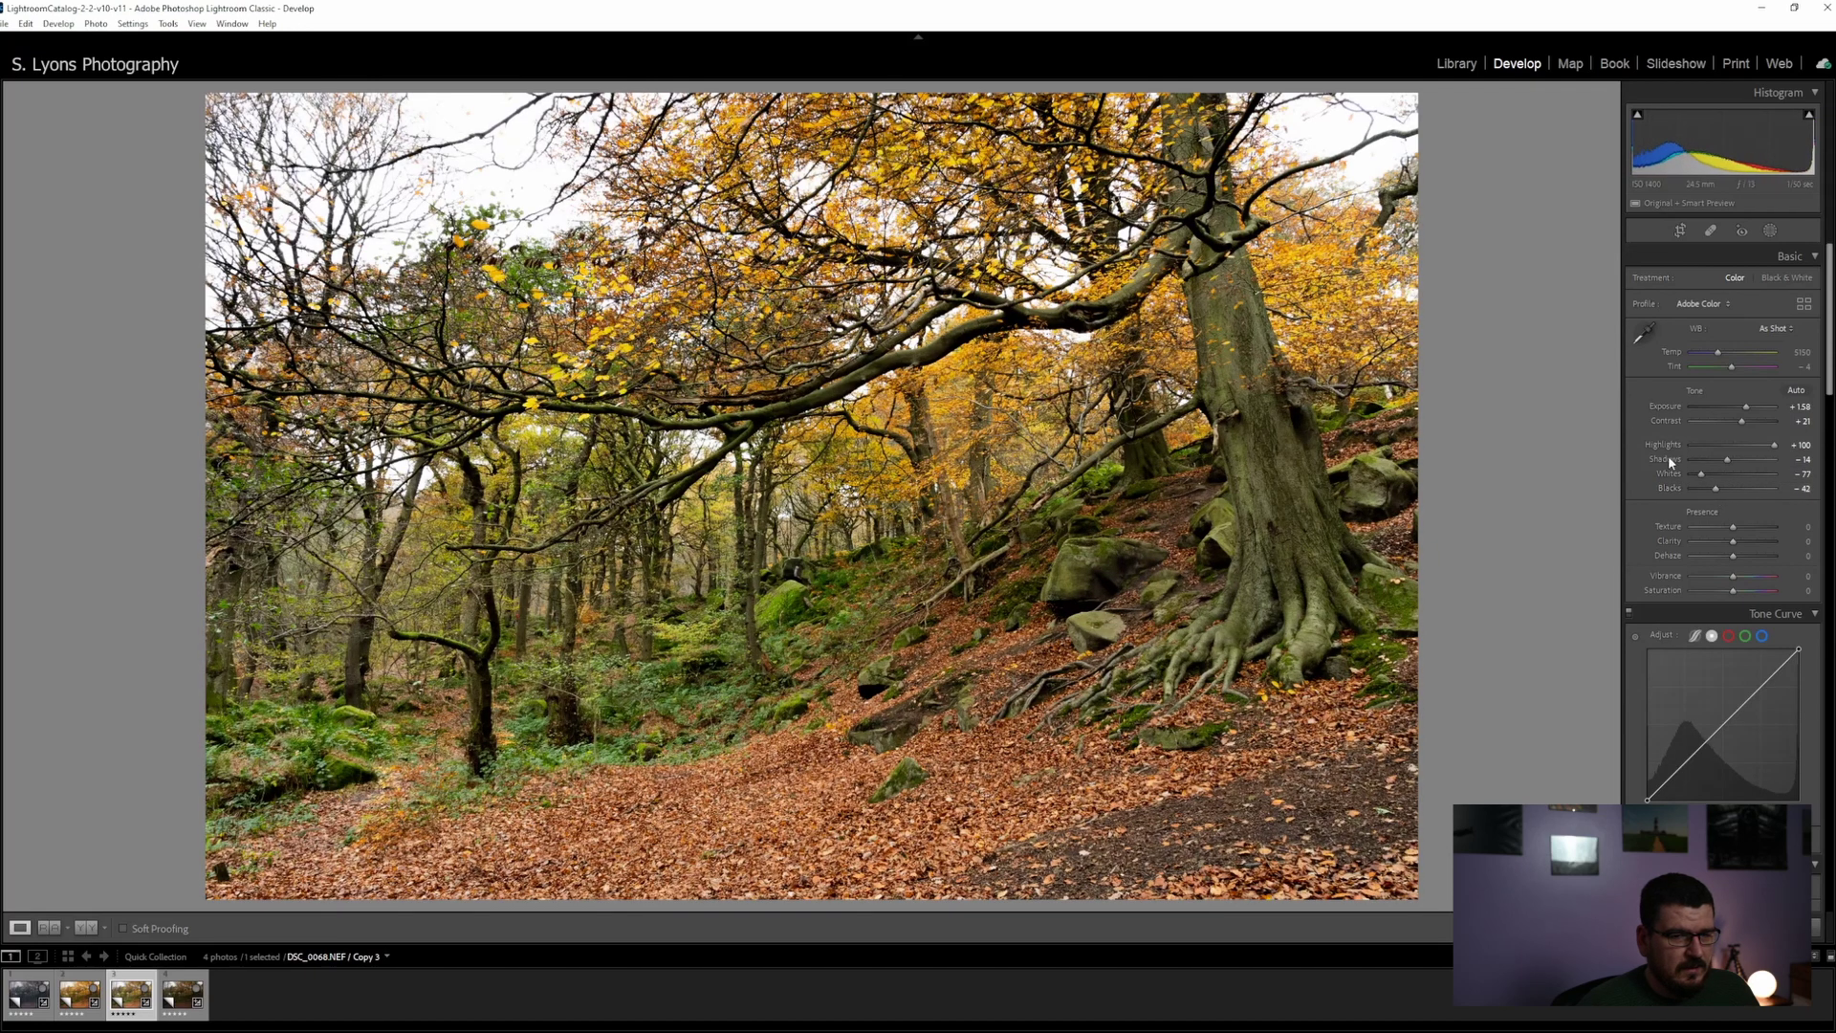
scroll(1654, 444, "down", 3)
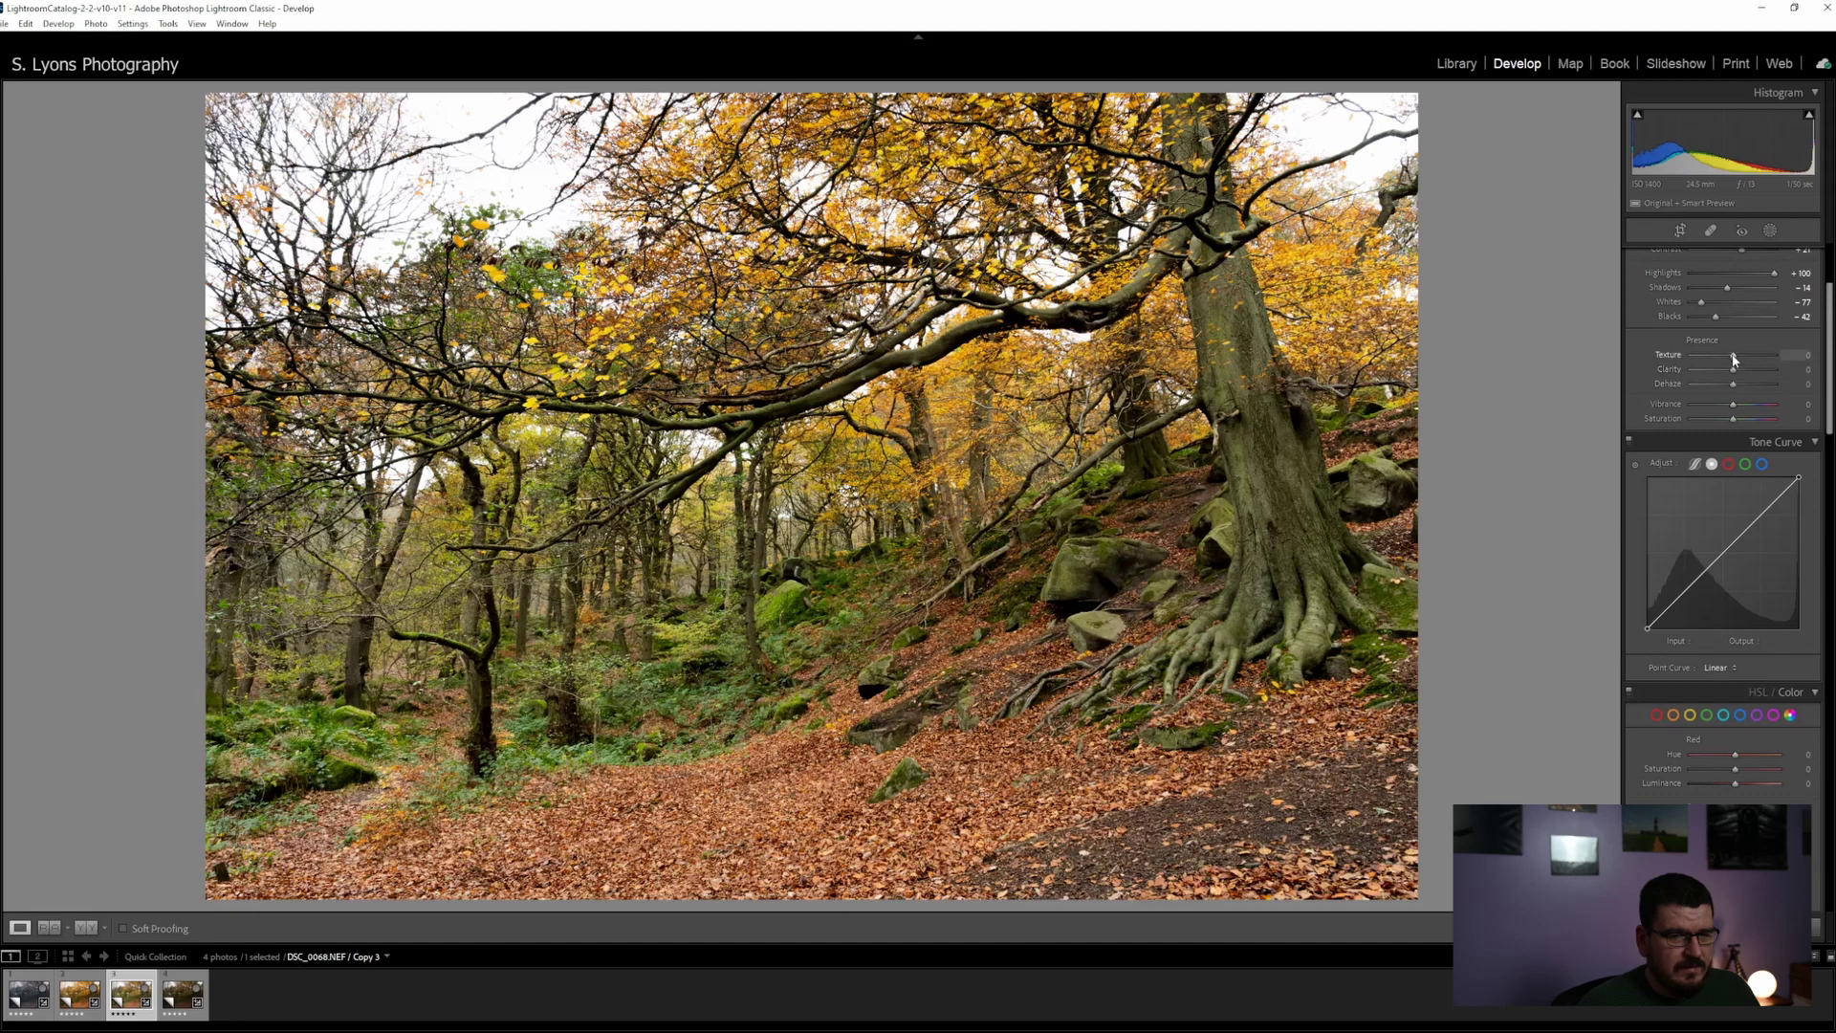
left_click_drag(1734, 369, 1729, 370)
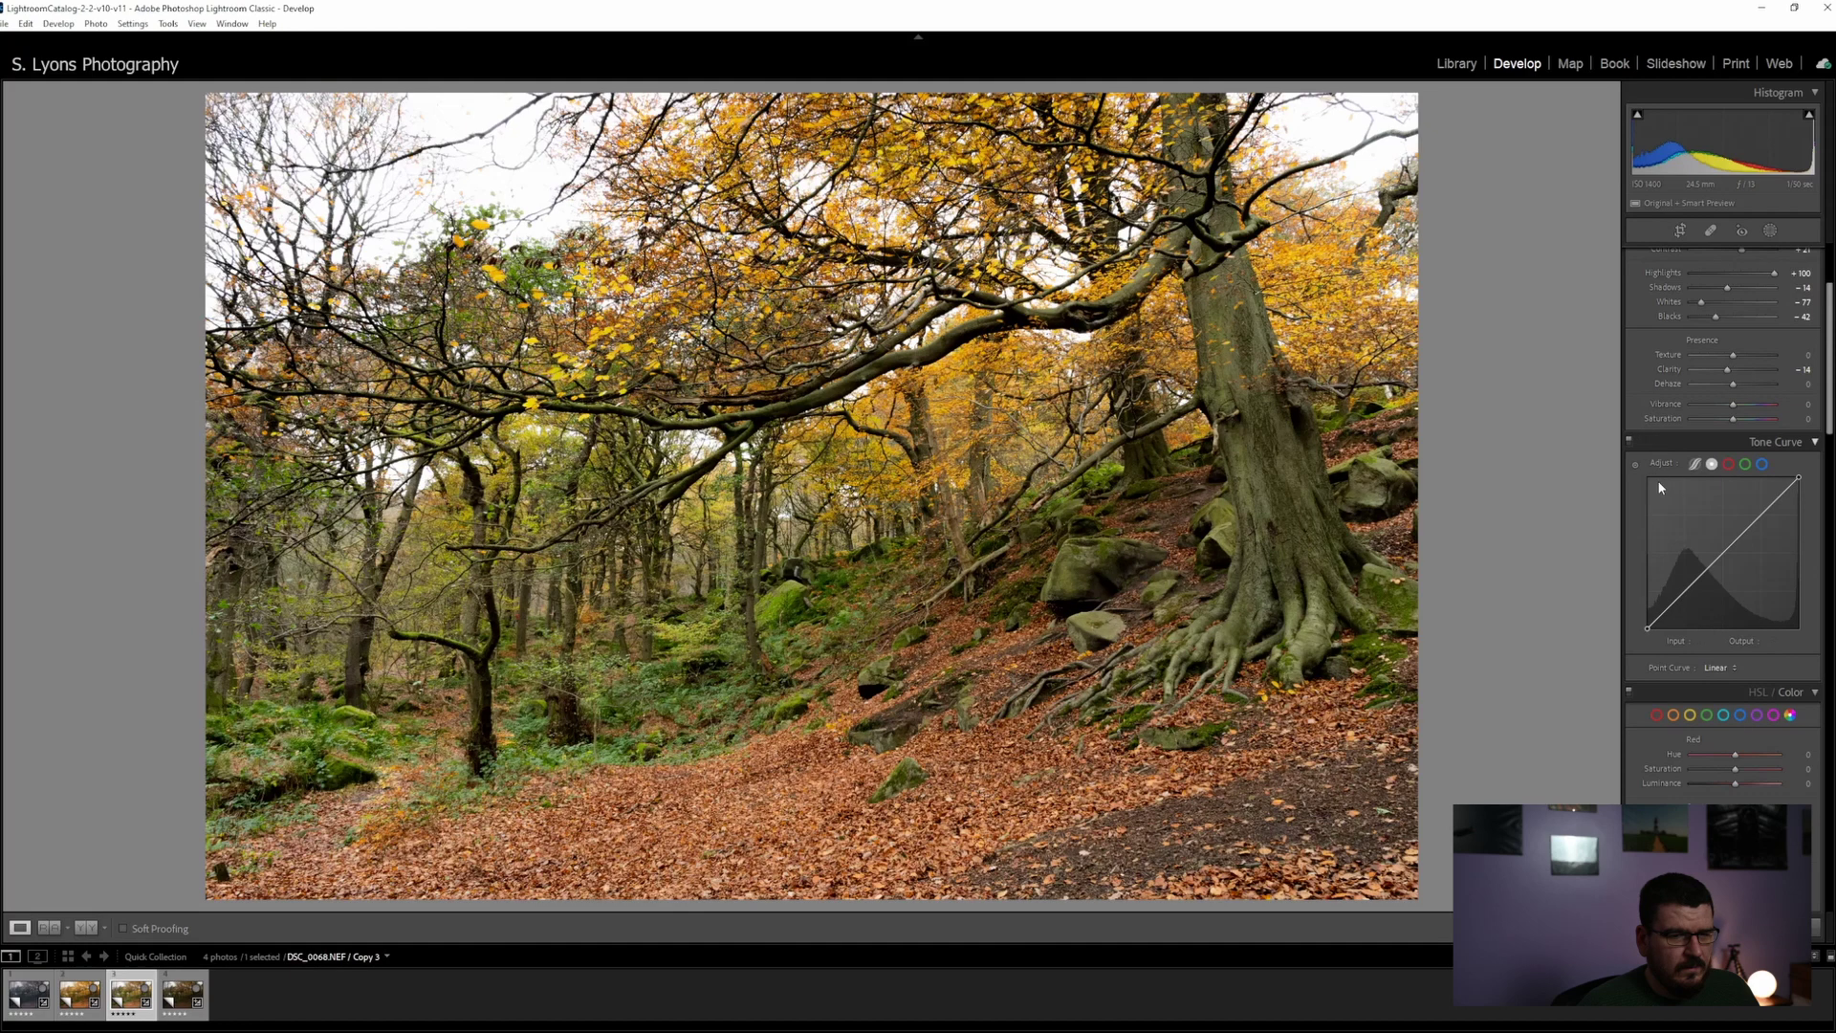
Shape the tone curve into a faded S by lifting the black point, lowering the white point and adding shadow and highlight points
left_click_drag(1648, 631, 1647, 605)
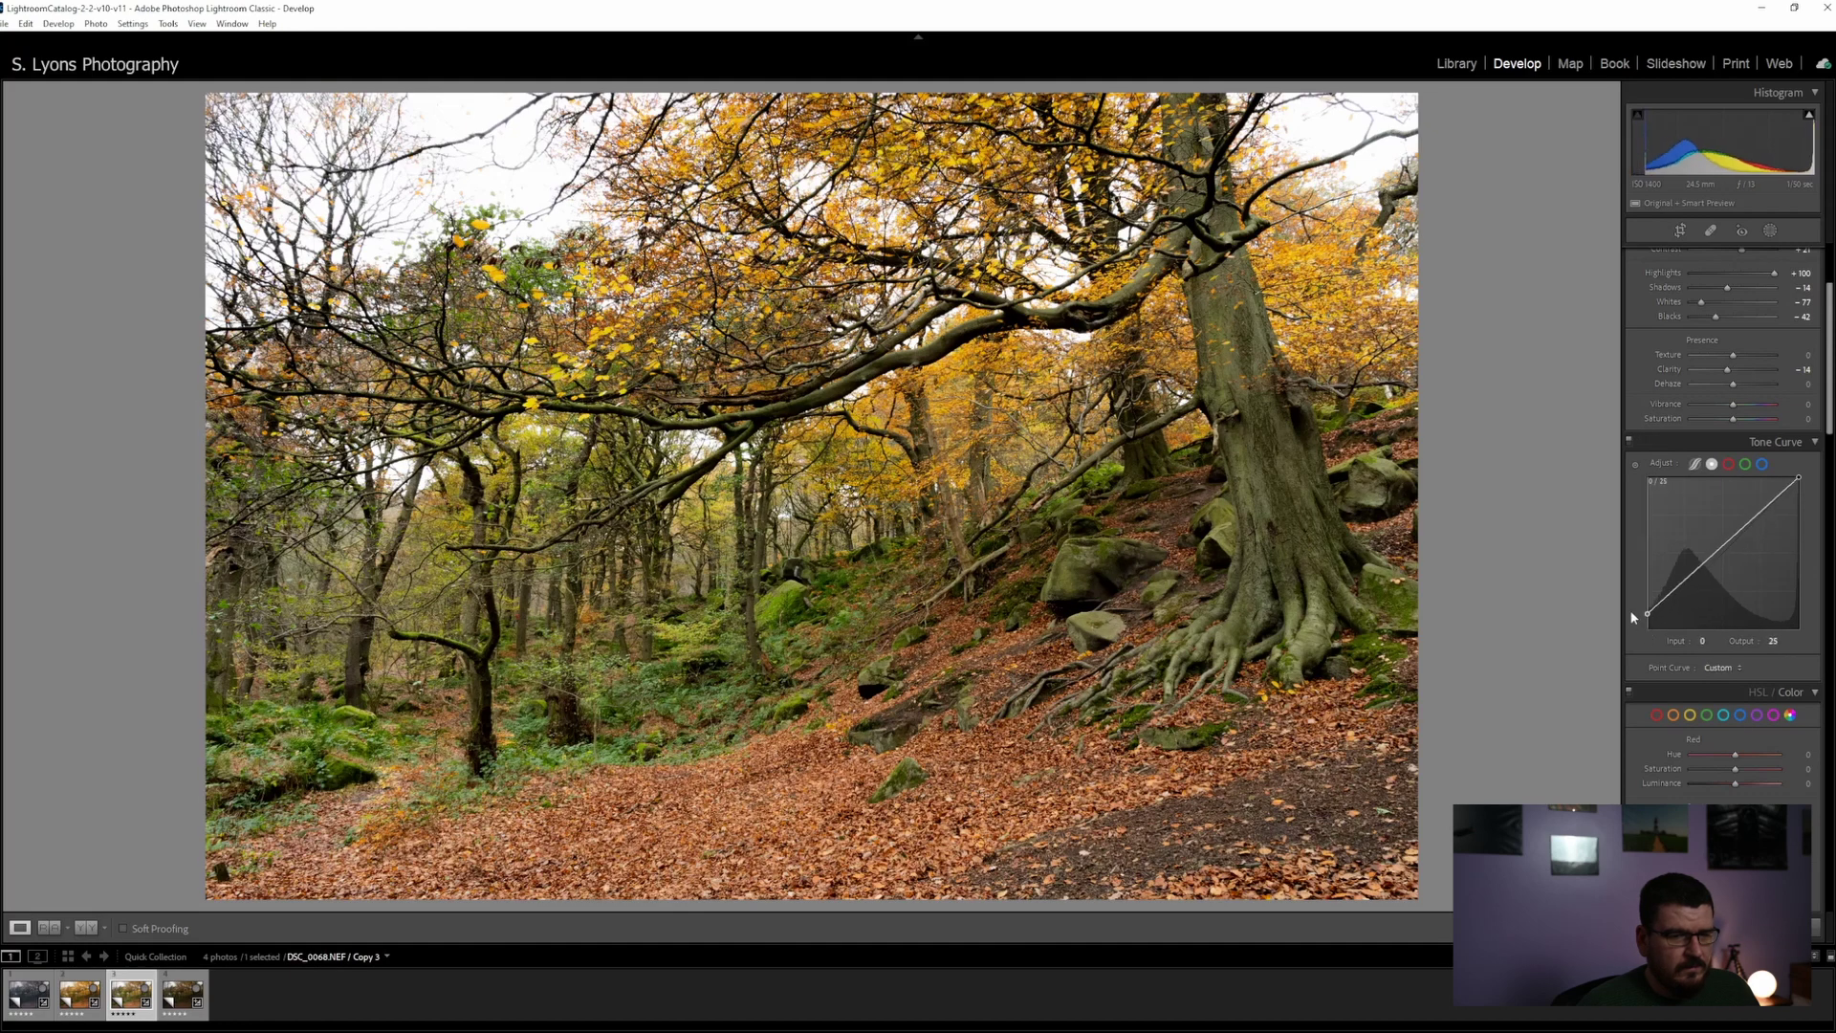
left_click_drag(1799, 478, 1799, 496)
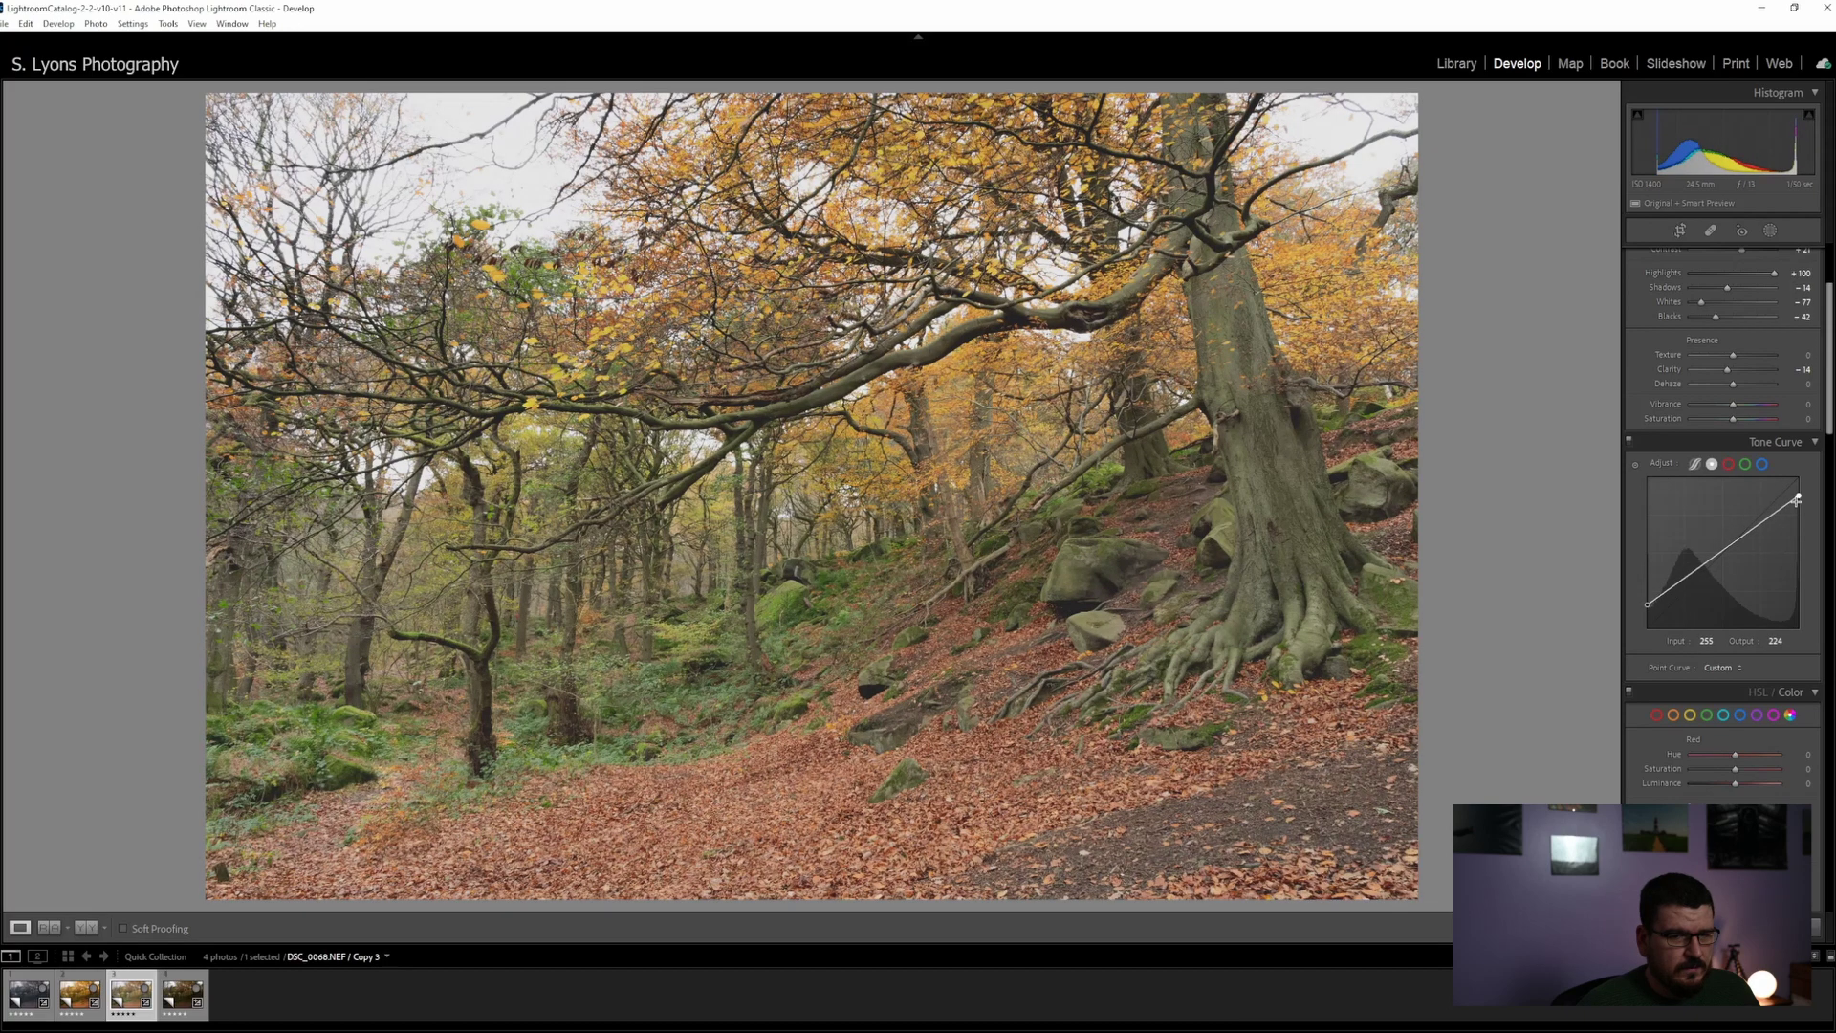
left_click_drag(1800, 496, 1799, 486)
left_click_drag(1647, 605, 1678, 601)
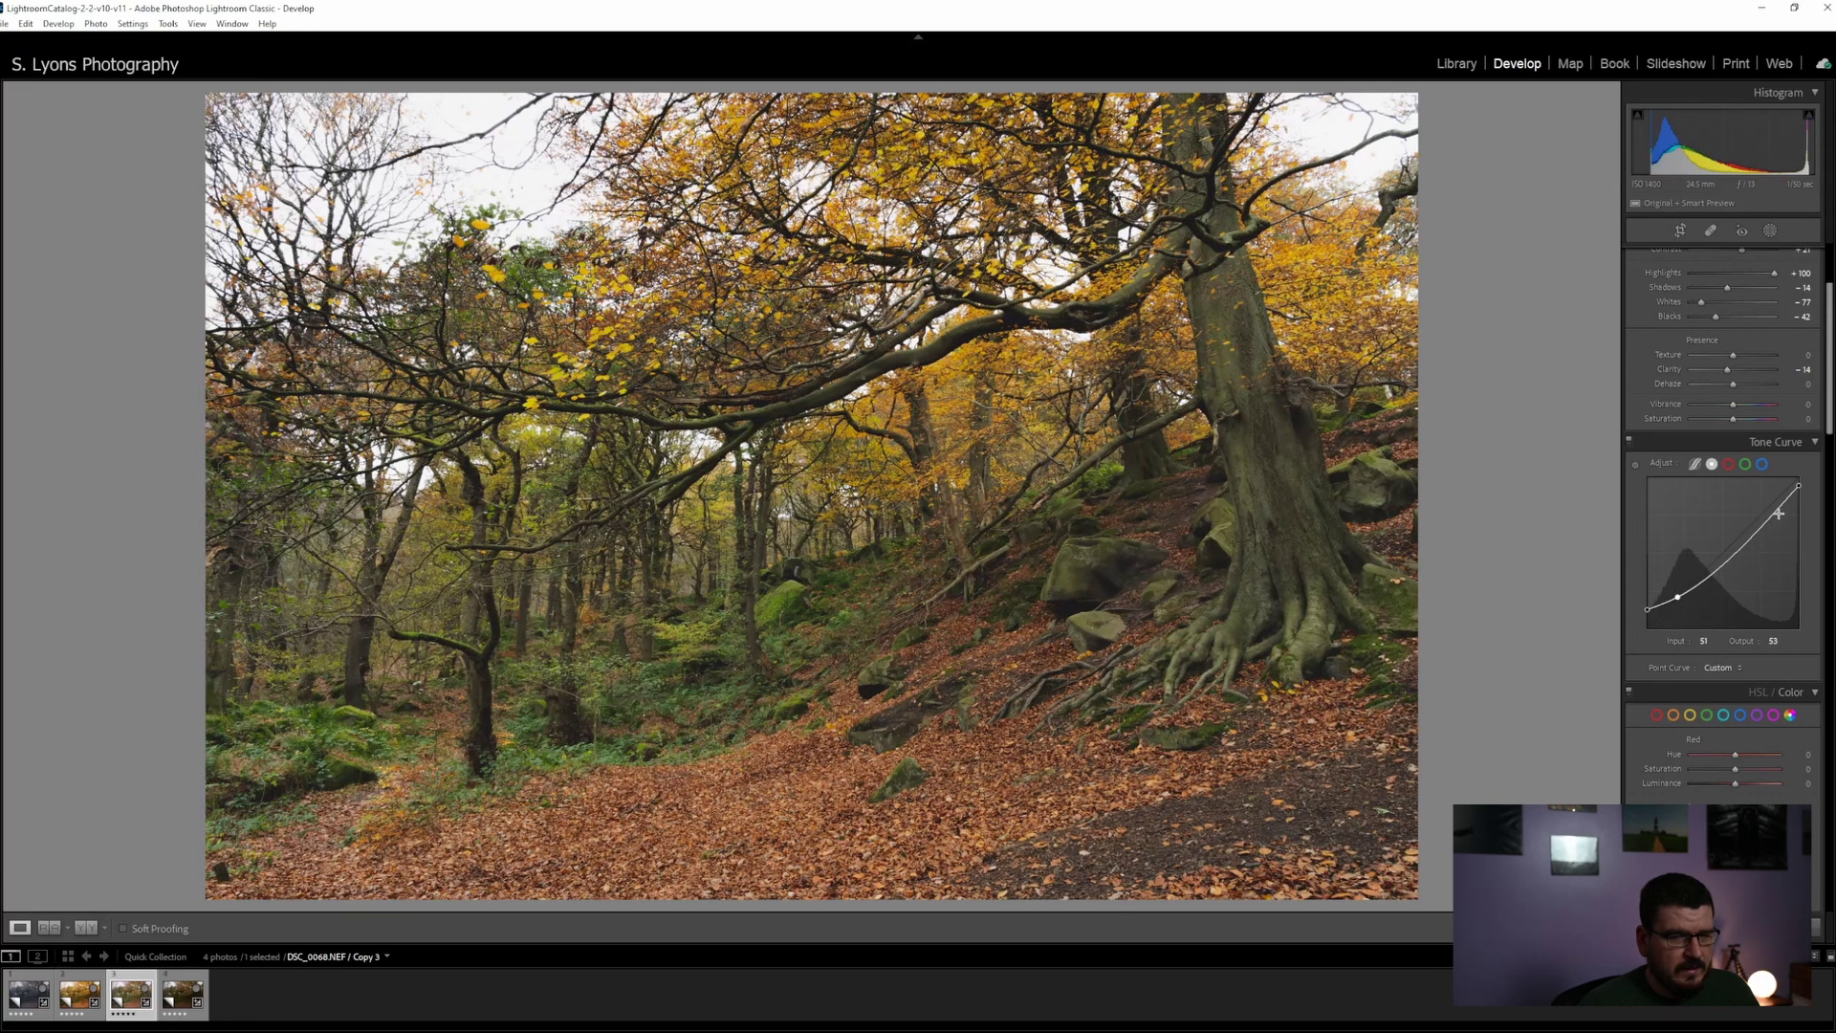
mouse_move(1767, 521)
left_mouse_down()
mouse_move(1810, 502)
mouse_move(1756, 524)
left_mouse_up()
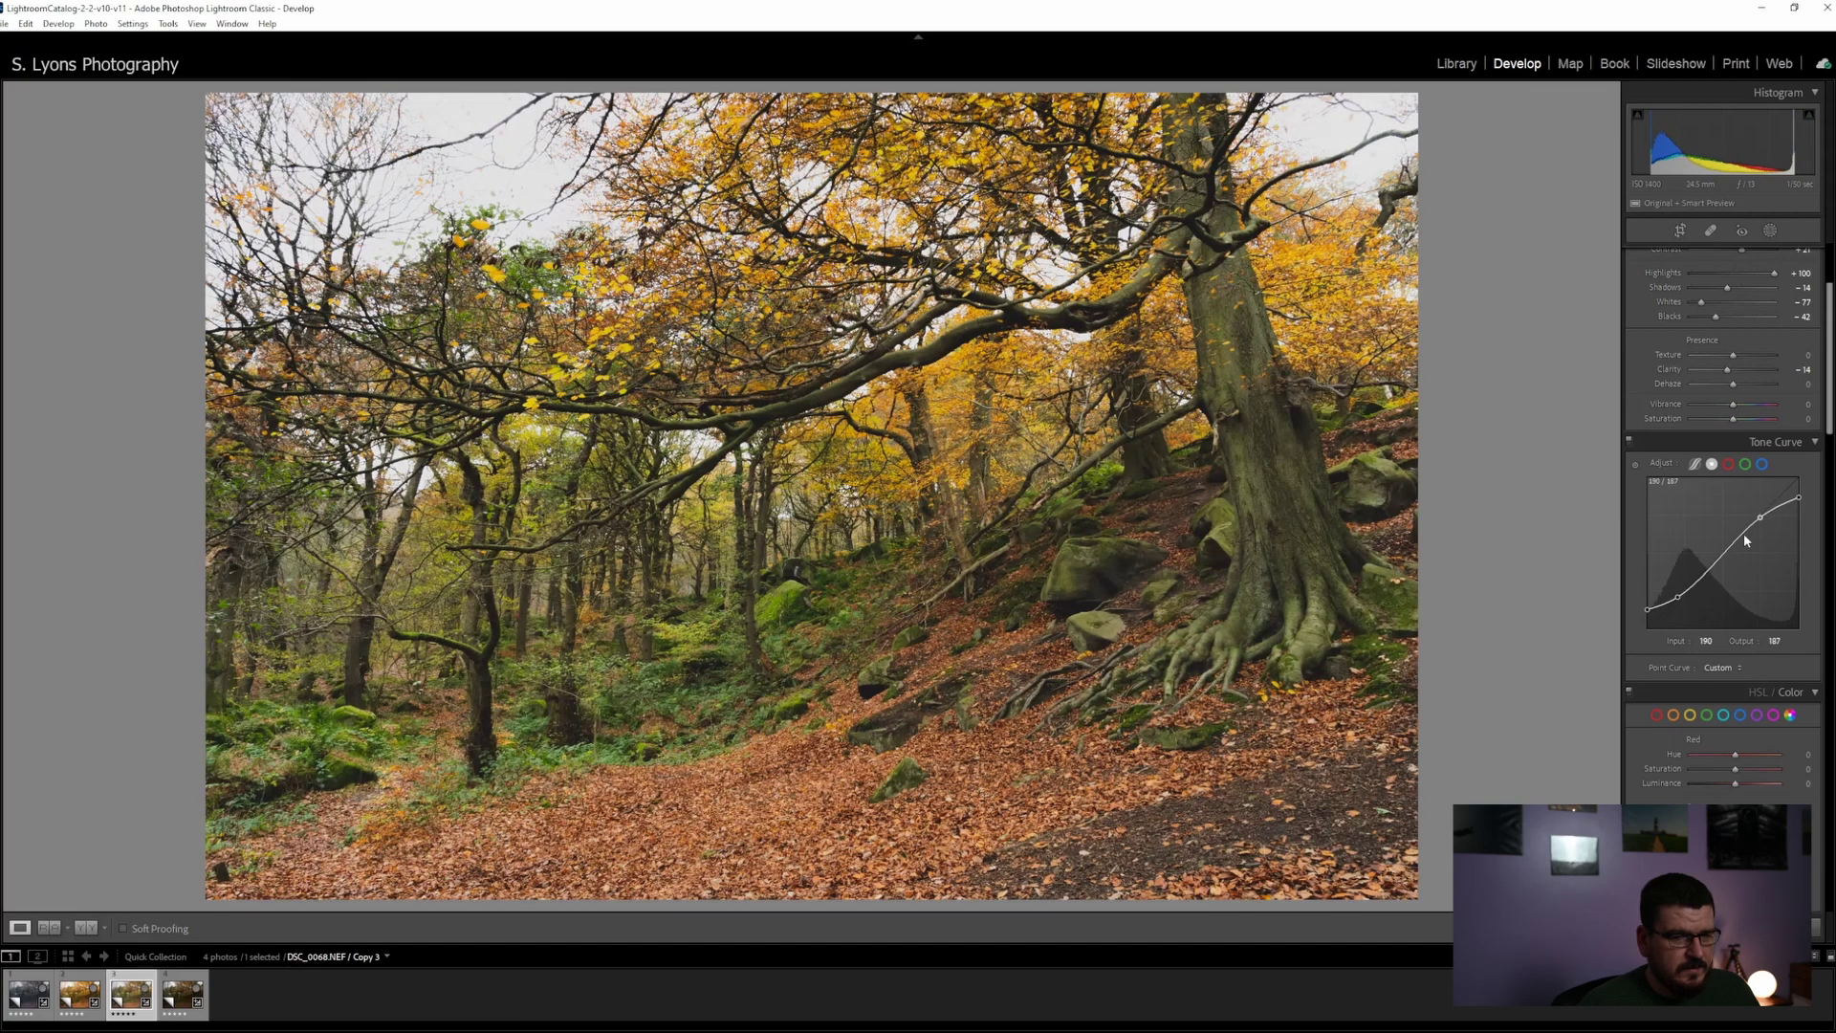
left_click_drag(1677, 596, 1700, 593)
Set the existing sky gradient mask's exposure to −1.88, move the gradient further down the woodland, and finish masking
scroll(1683, 573, "up", 3)
left_click(1767, 232)
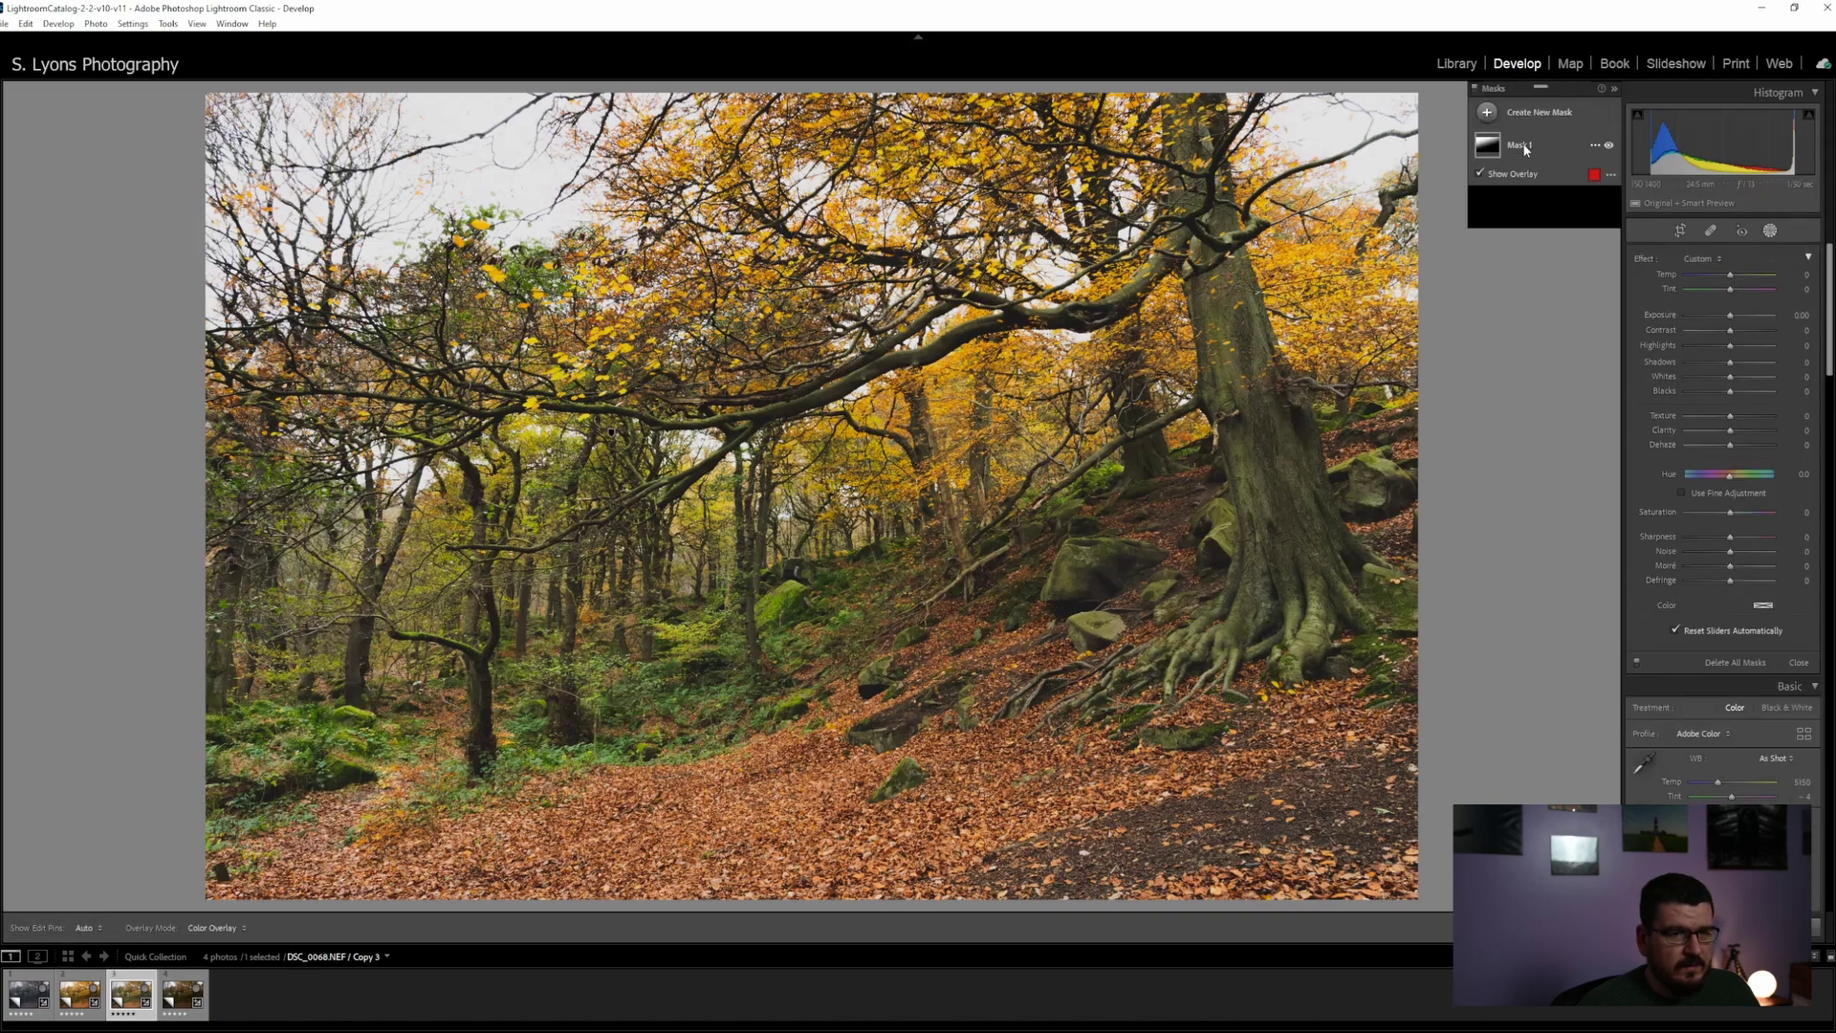
left_click_drag(1714, 341, 1713, 341)
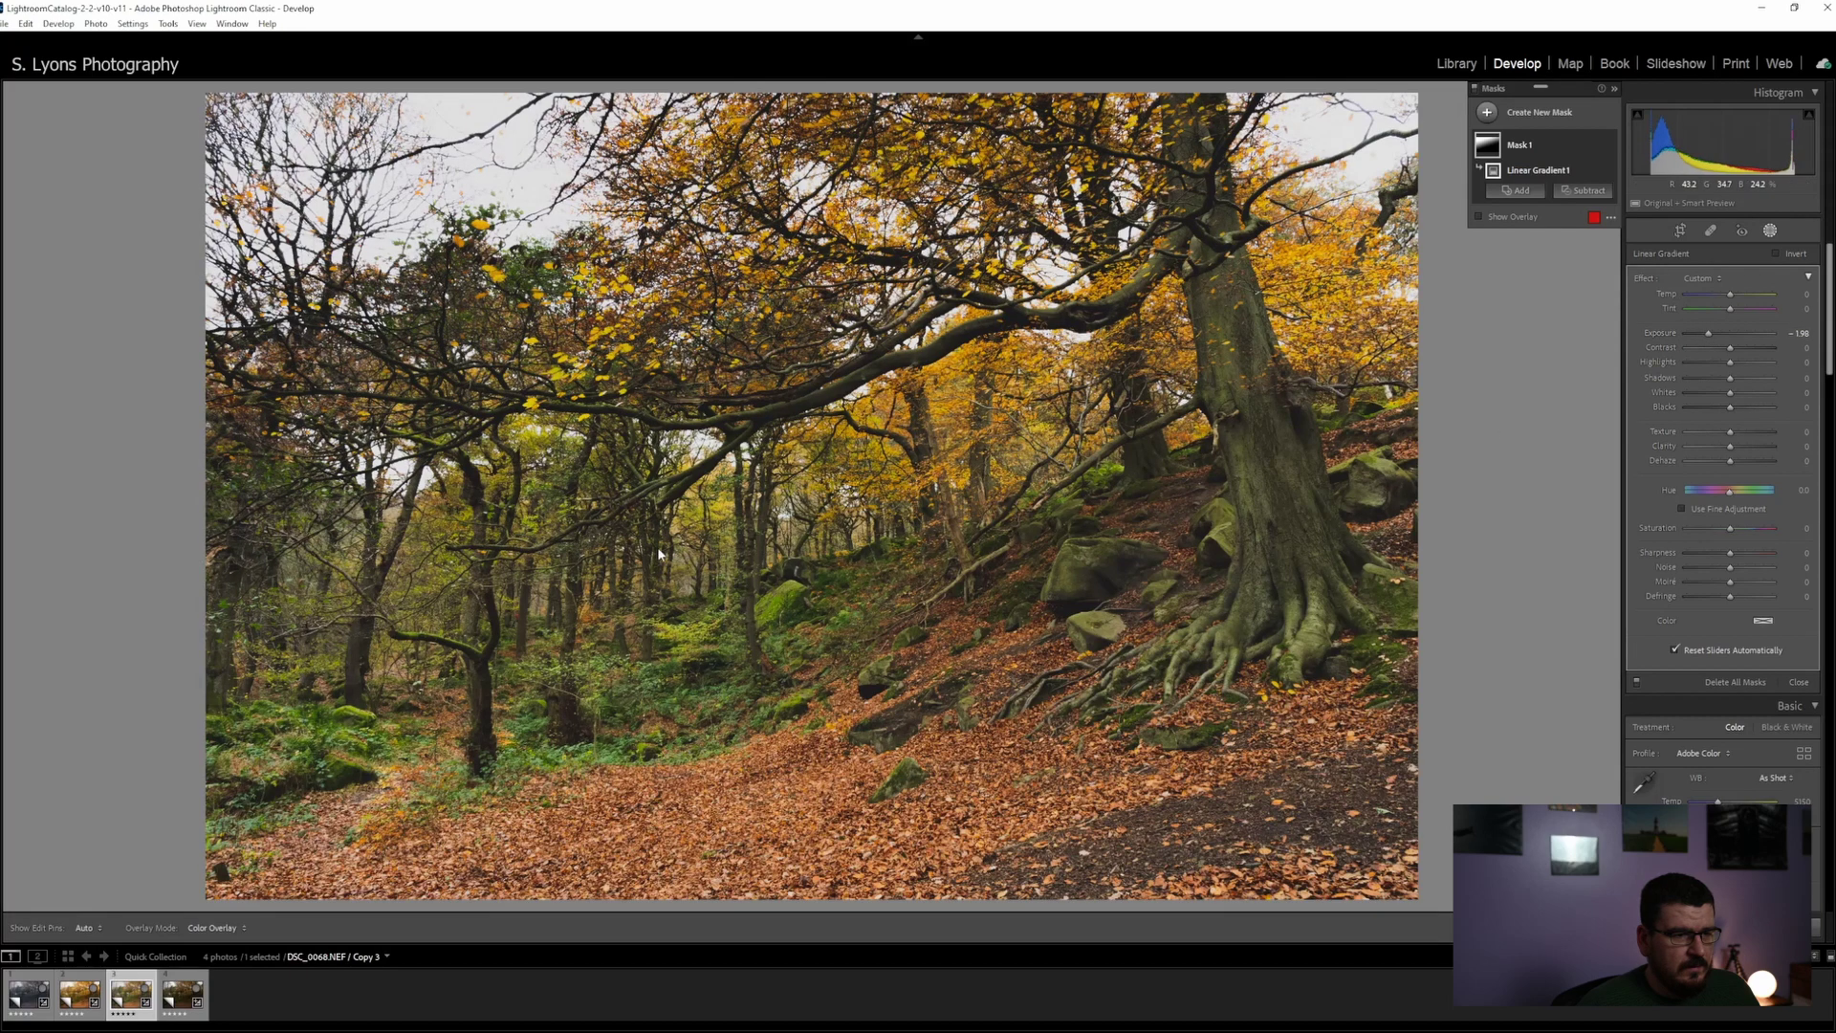
mouse_move(610, 433)
left_click_drag(613, 432, 615, 532)
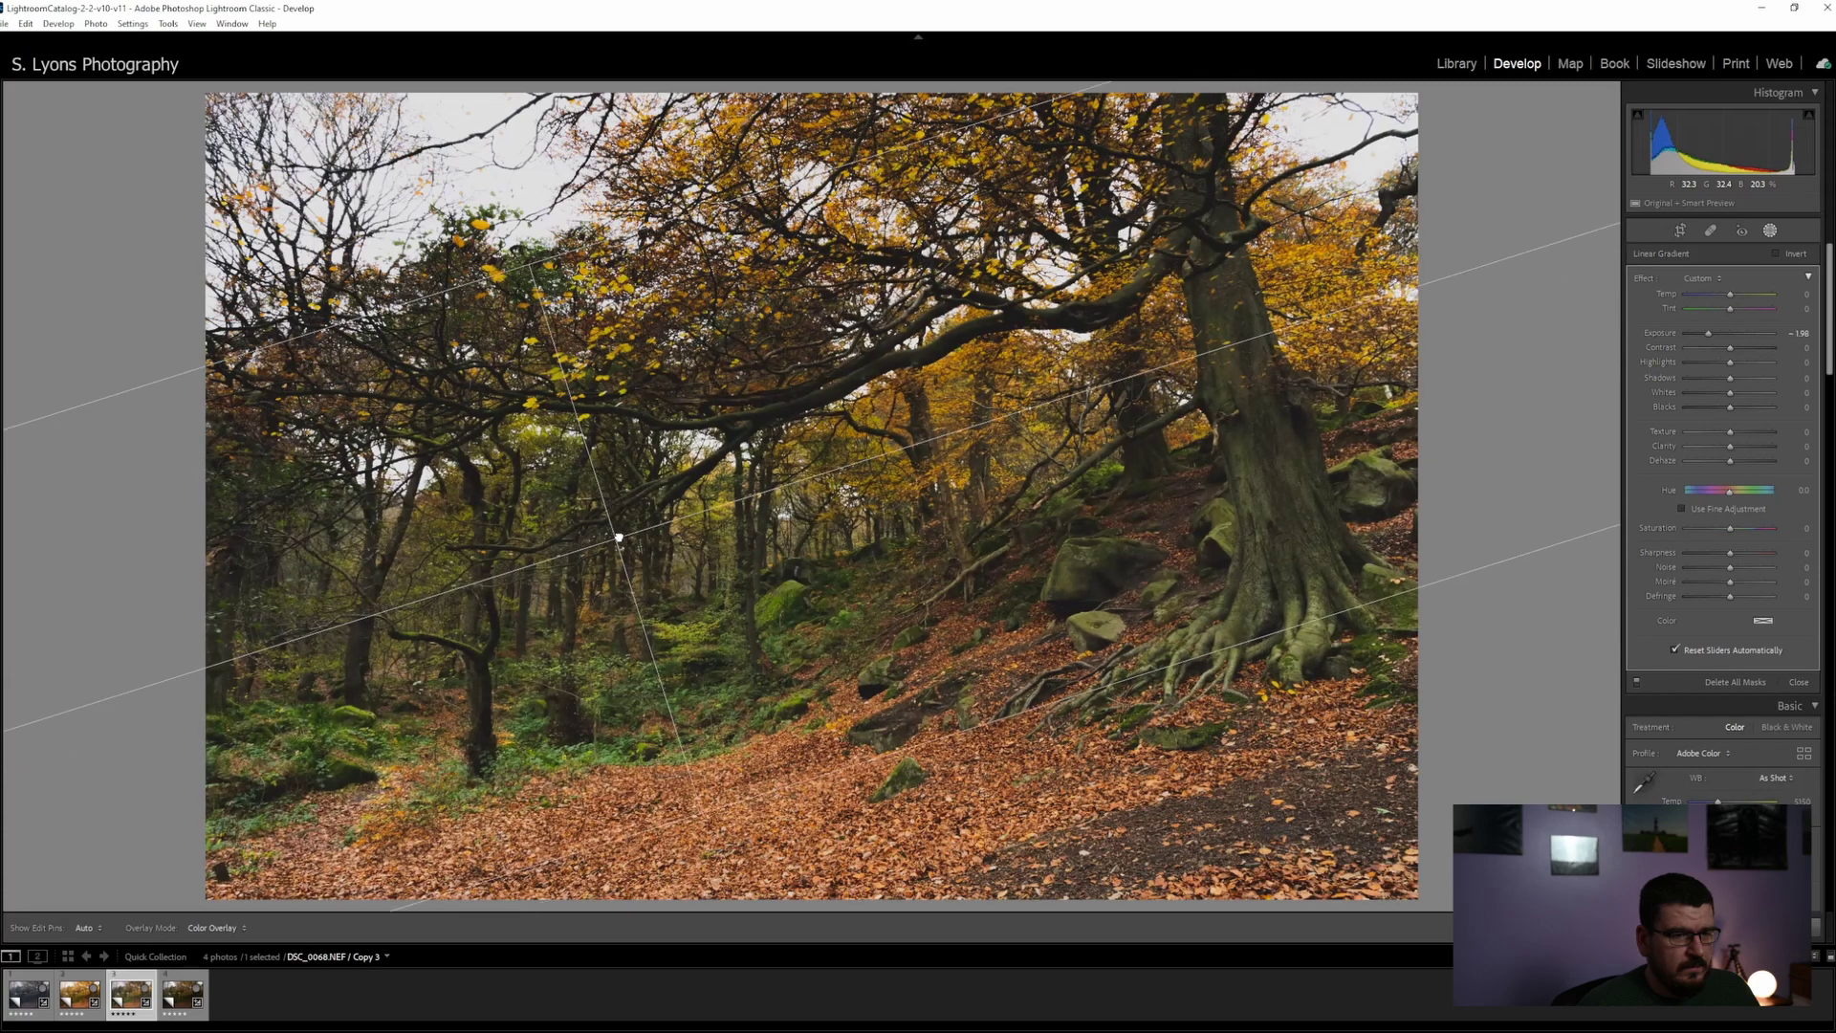
left_click(1770, 232)
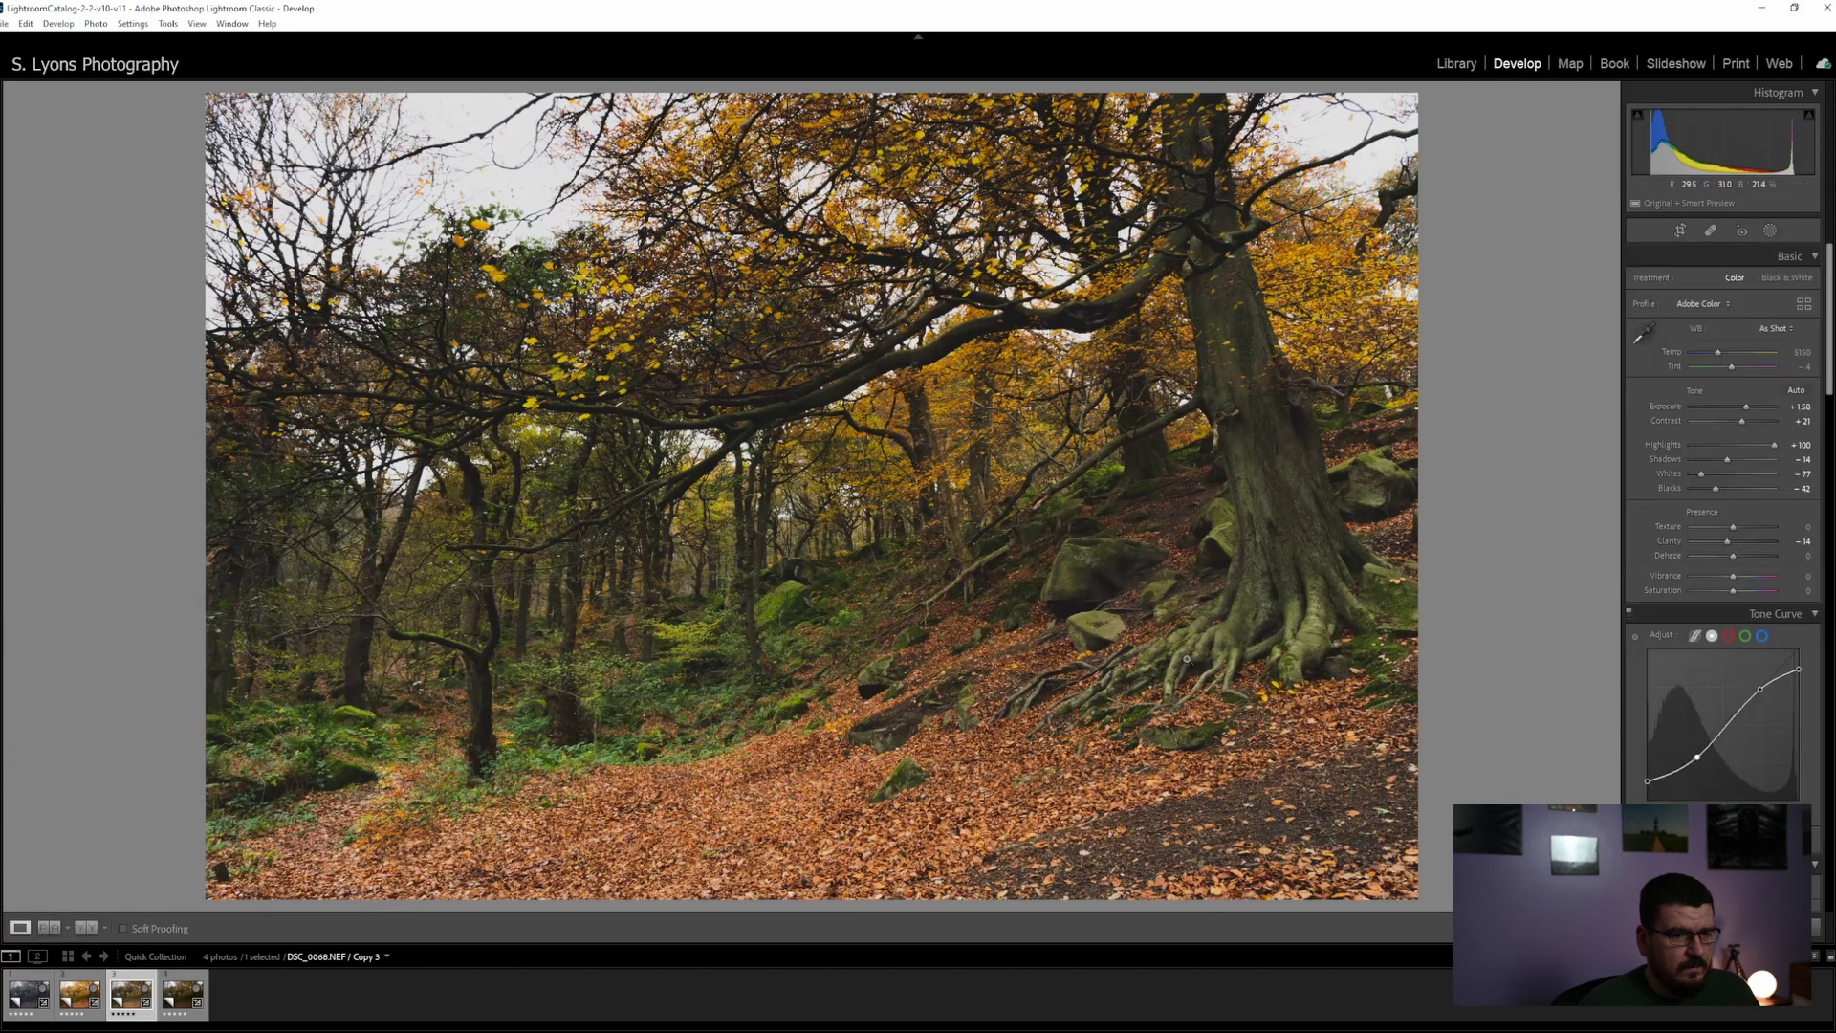
Create a new brush mask with its exposure set to 2.00 and the brush flow set to 10
left_click(1775, 231)
left_click(1485, 111)
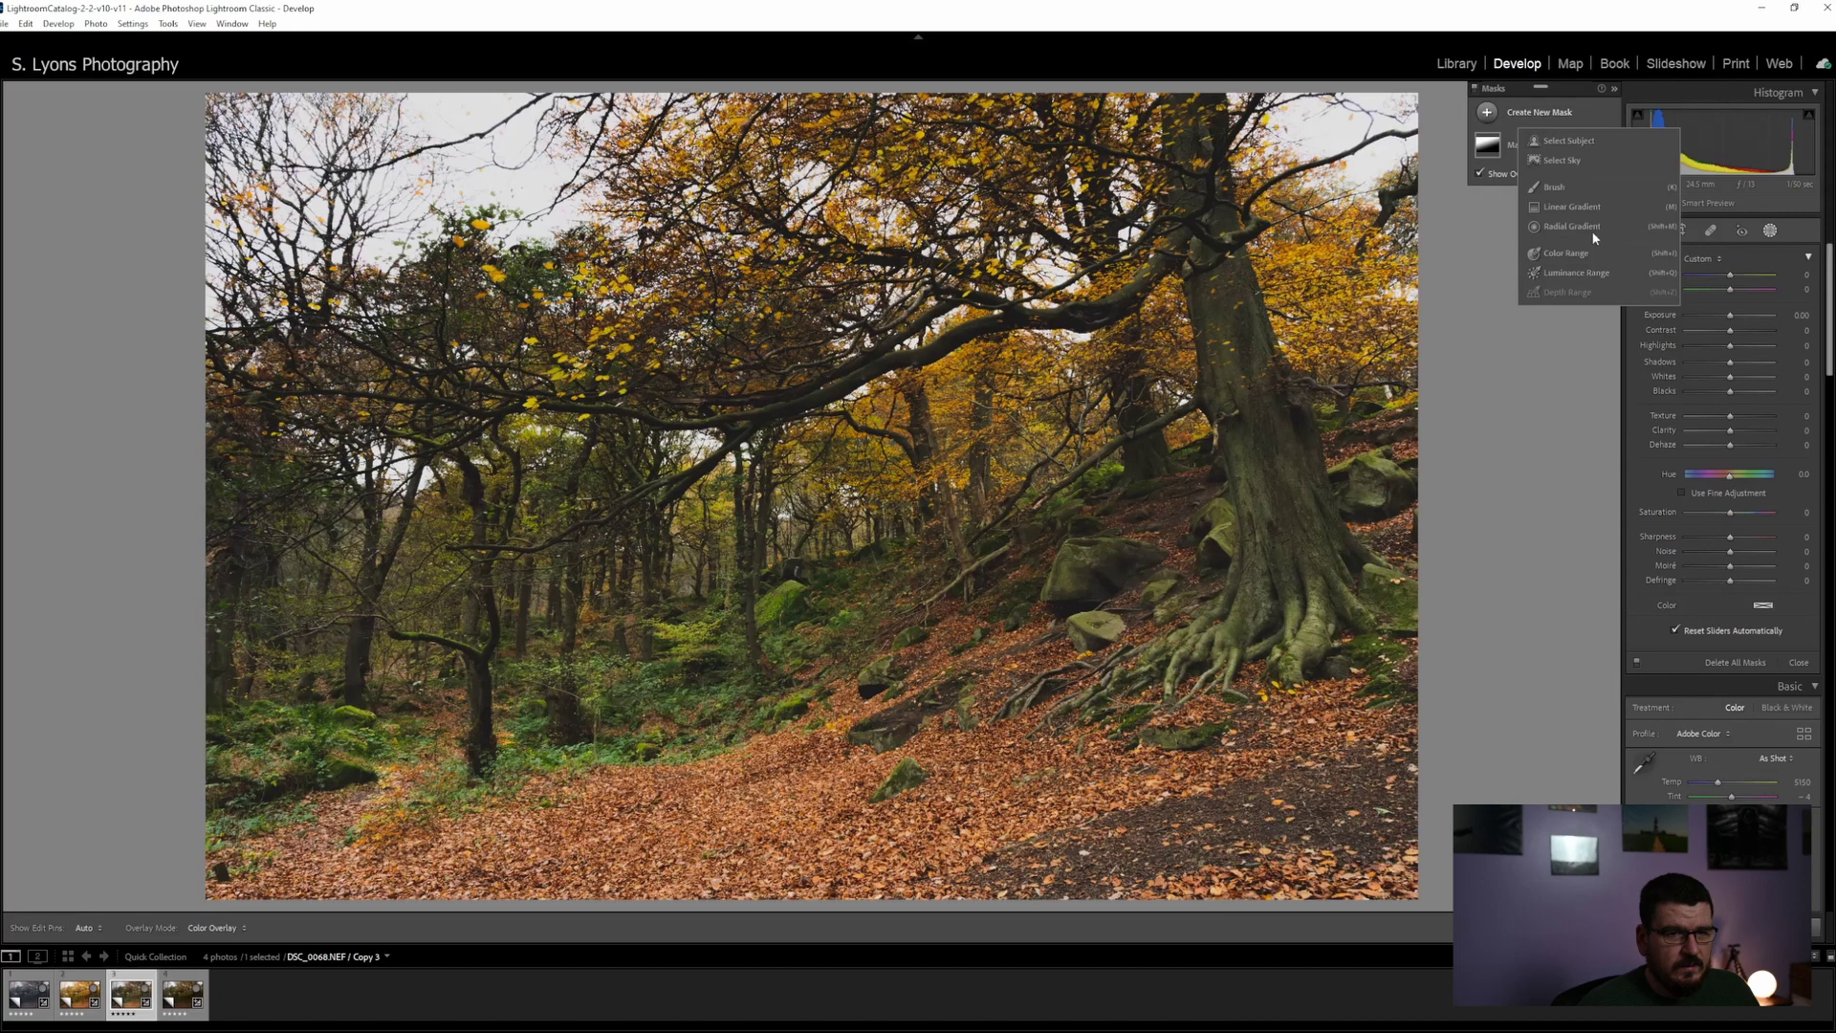
left_click(1556, 185)
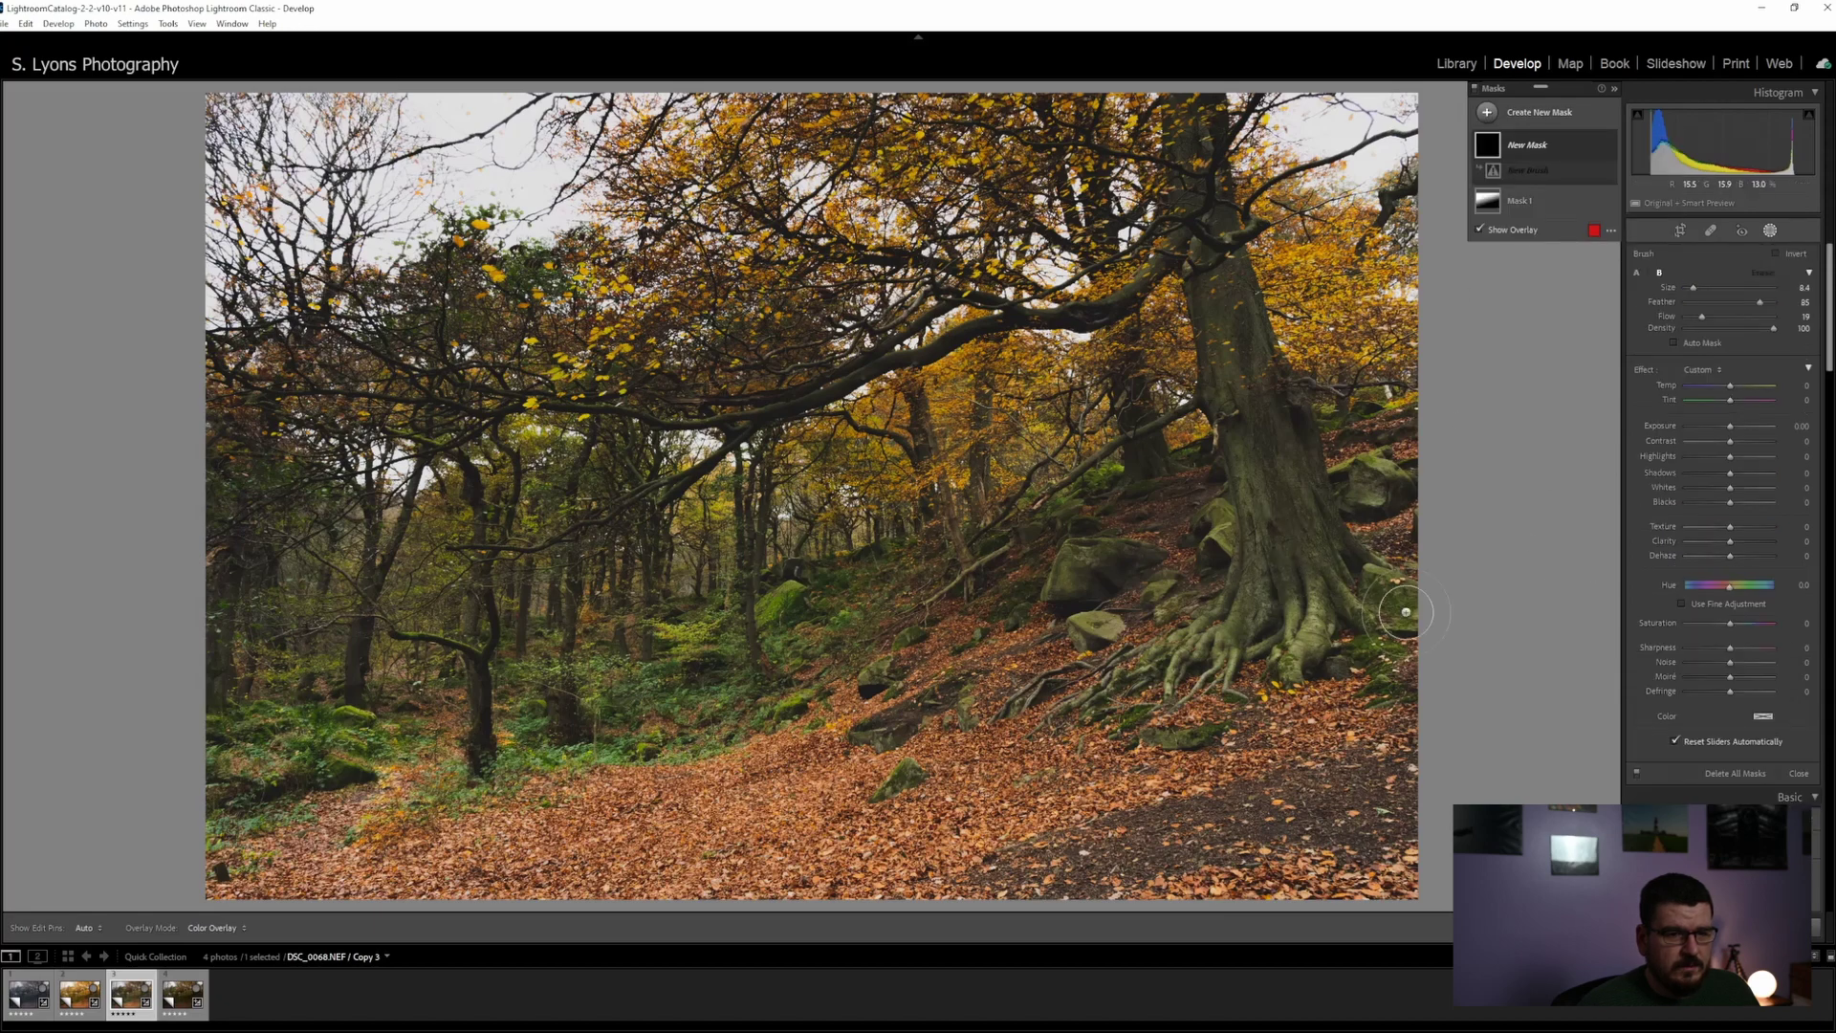
left_click(1788, 427)
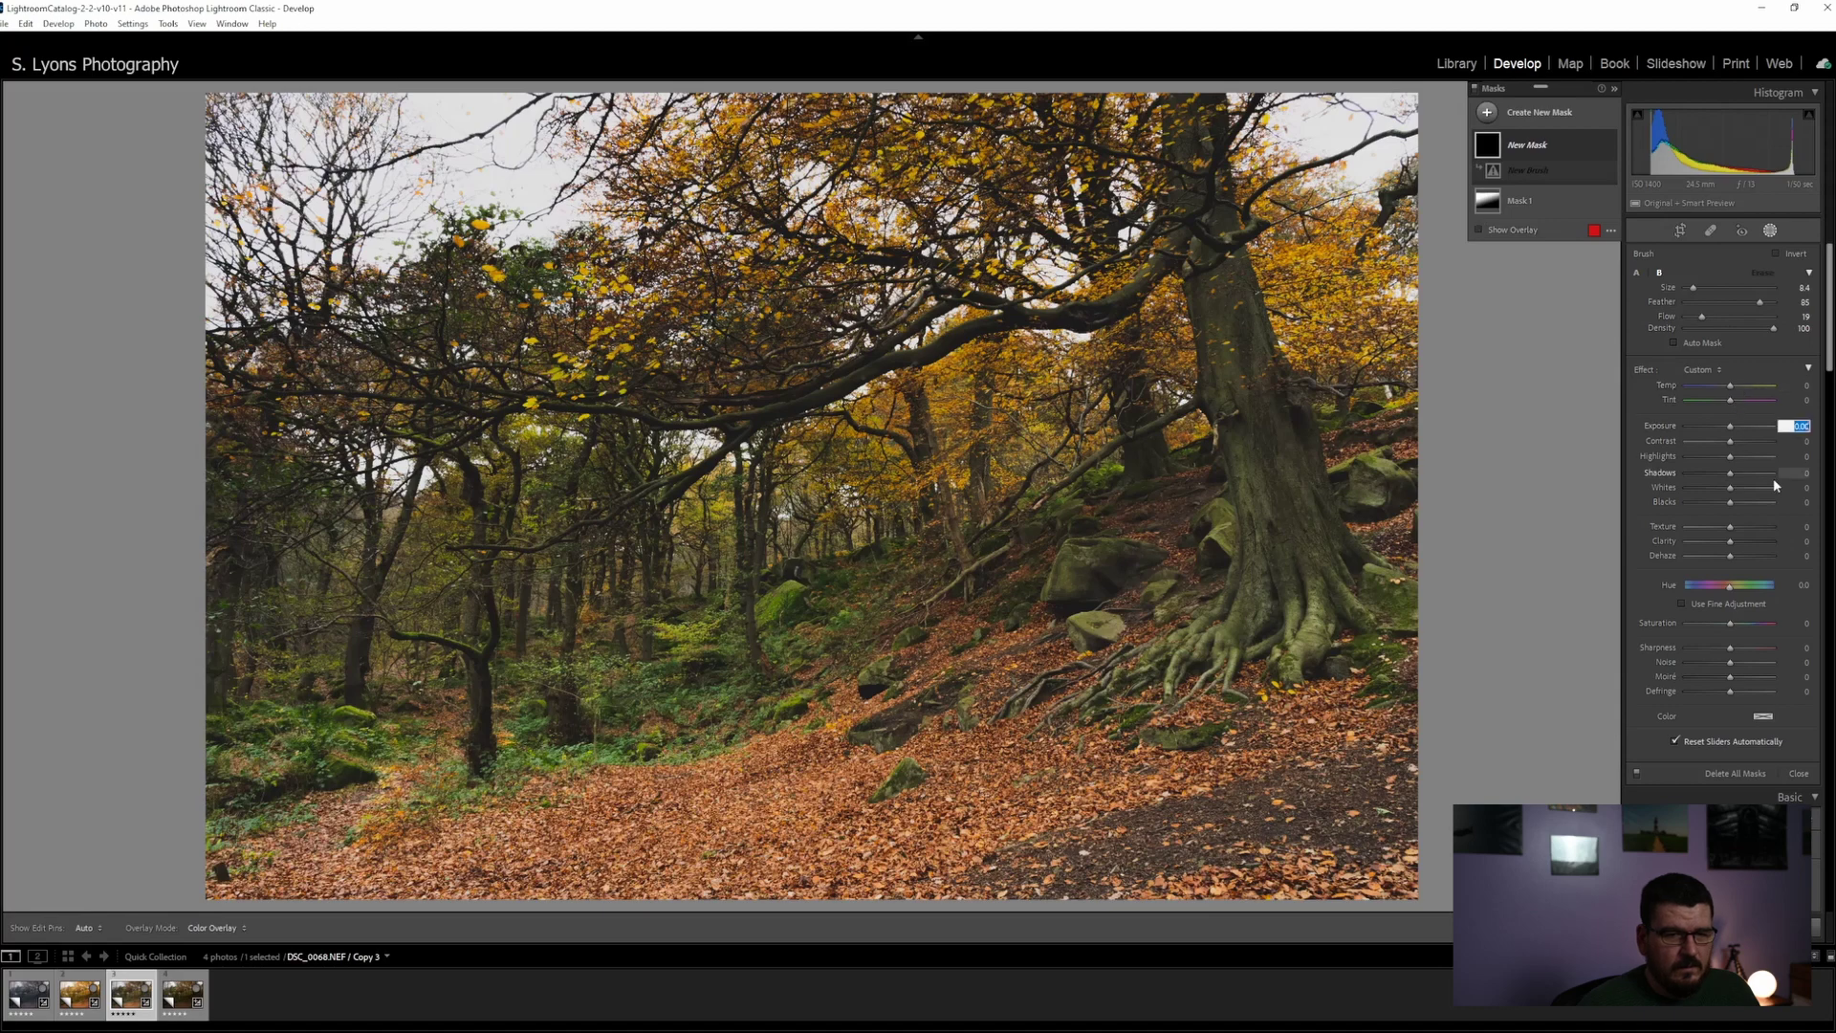
type("2")
key("Return")
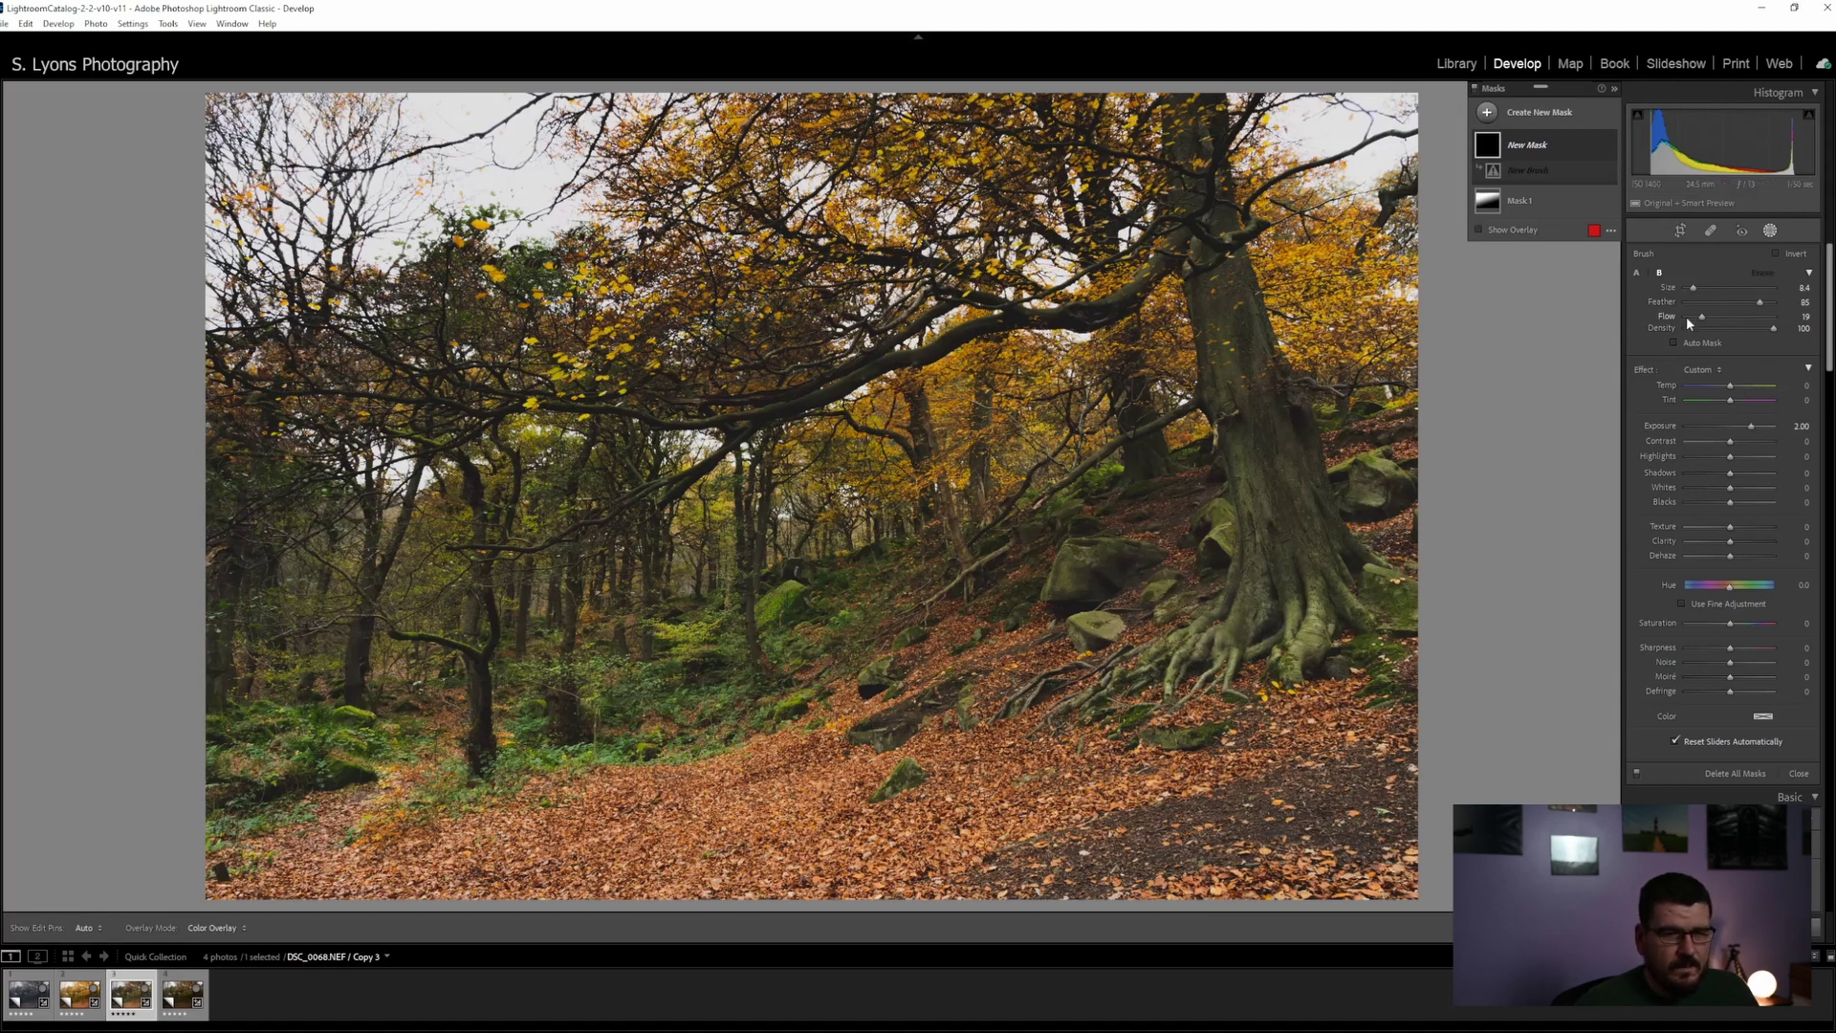
left_click(1796, 316)
type("10")
key("Return")
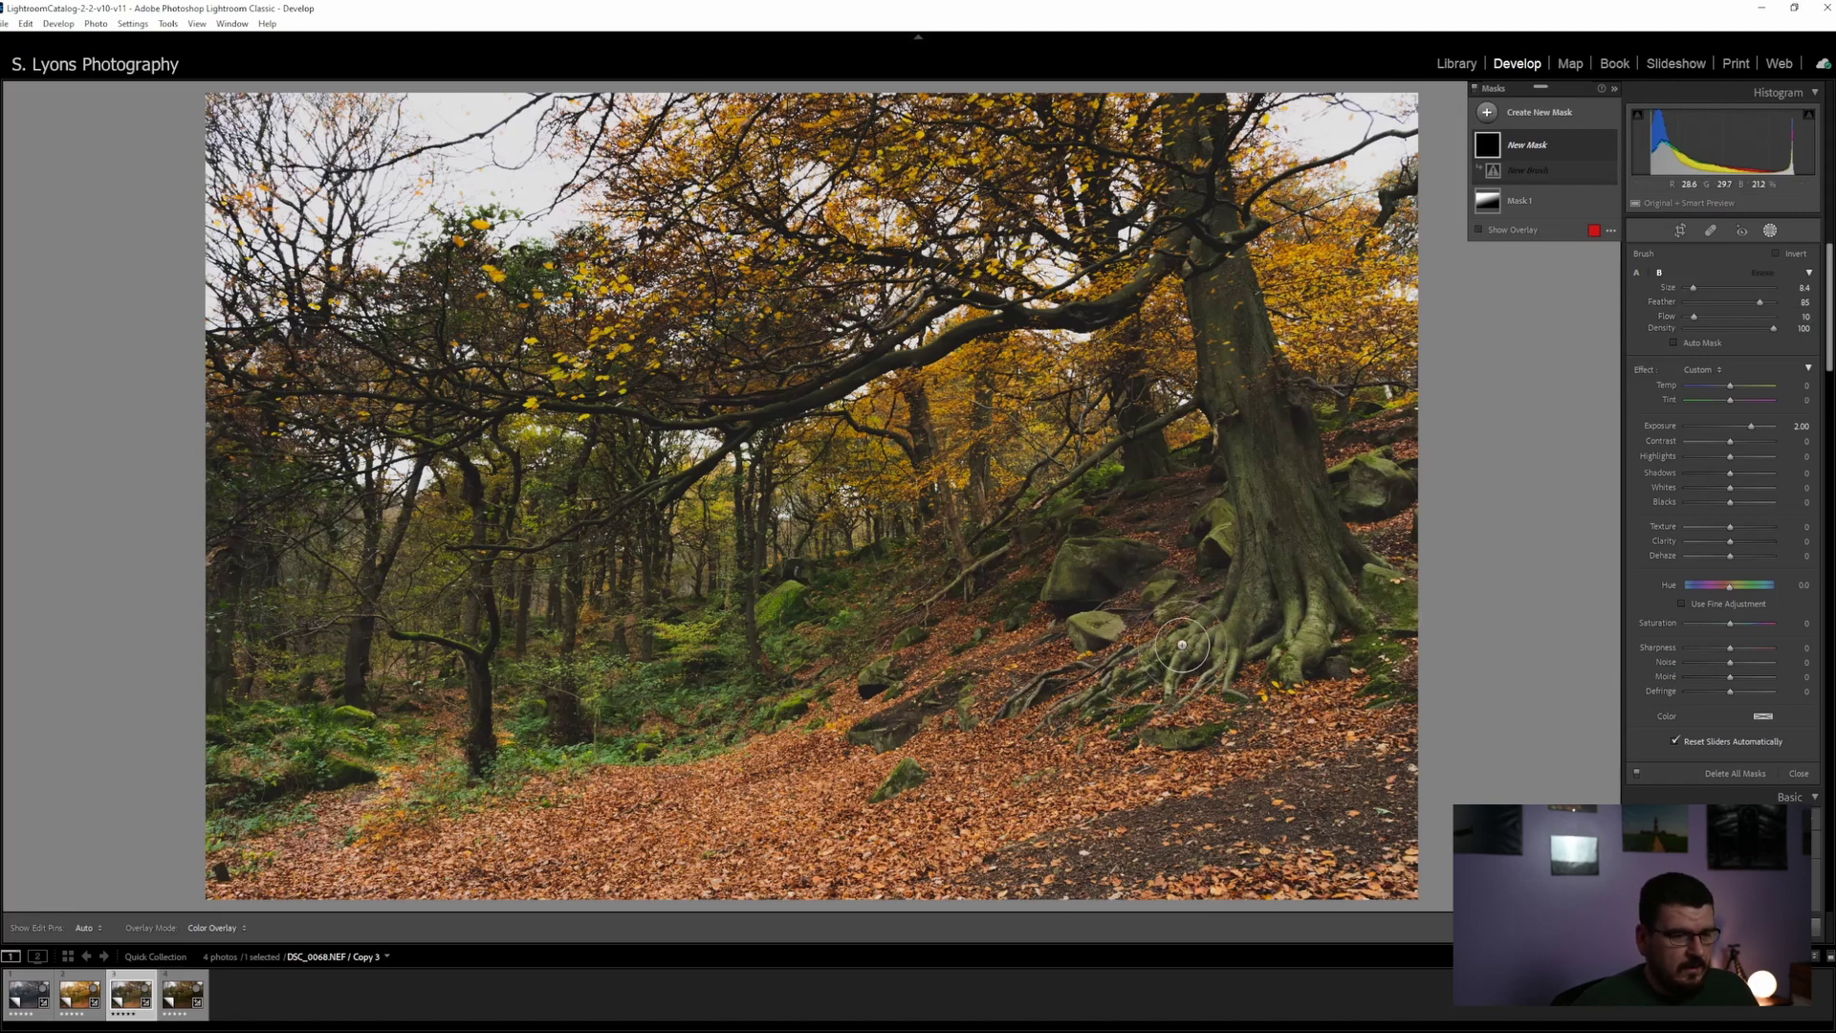
Brush the brightening mask over the large tree's trunk and roots and the nearby rocks, and finish masking
key("h")
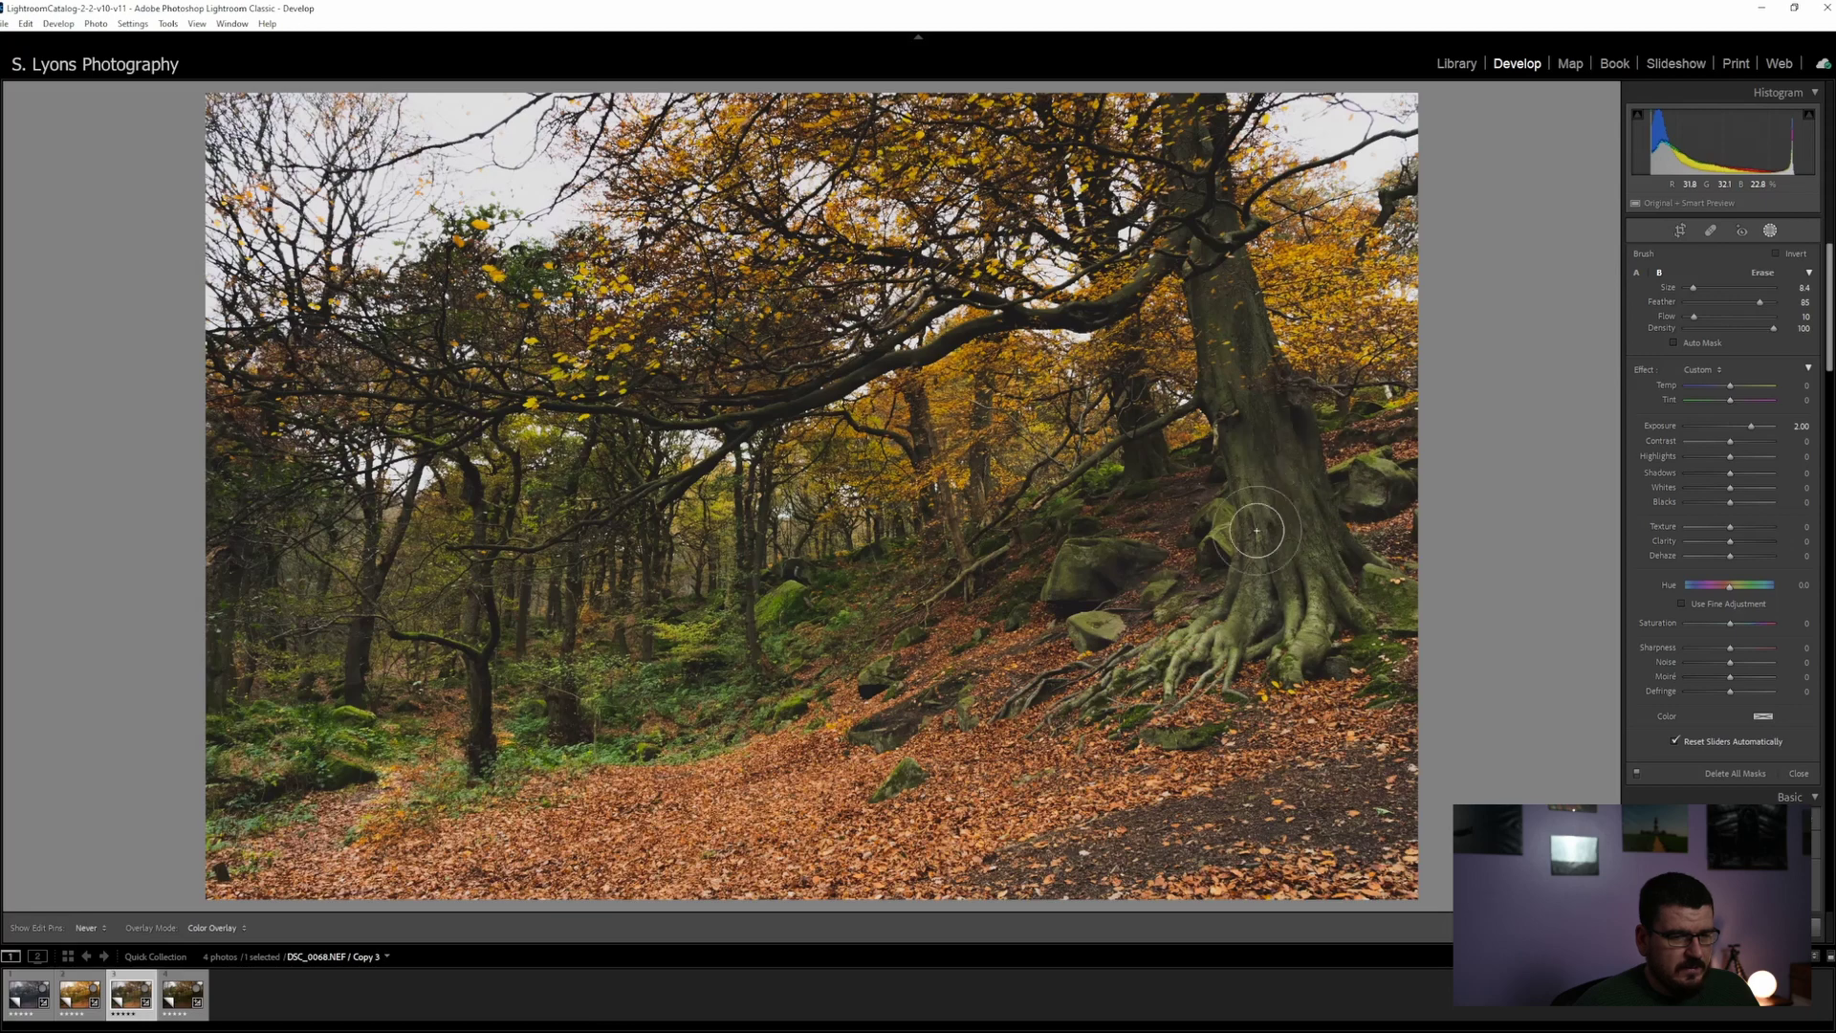
mouse_move(1335, 562)
left_mouse_down()
mouse_move(1159, 662)
mouse_move(1123, 657)
mouse_move(1110, 702)
mouse_move(1270, 633)
mouse_move(1281, 384)
mouse_move(1227, 377)
mouse_move(1269, 483)
mouse_move(1293, 485)
mouse_move(1305, 412)
mouse_move(1214, 237)
mouse_move(1202, 307)
mouse_move(1259, 344)
mouse_move(1289, 405)
mouse_move(1134, 433)
mouse_move(1220, 399)
mouse_move(1296, 572)
mouse_move(1172, 682)
mouse_move(1294, 496)
mouse_move(1288, 664)
mouse_move(1345, 548)
mouse_move(1369, 644)
mouse_move(1393, 611)
mouse_move(1191, 691)
mouse_move(1146, 689)
left_mouse_up()
key("h")
mouse_move(922, 763)
left_mouse_down()
mouse_move(902, 781)
mouse_move(945, 781)
left_mouse_up()
key("h")
mouse_move(1083, 565)
left_mouse_down()
mouse_move(1041, 565)
mouse_move(1123, 593)
mouse_move(1110, 561)
mouse_move(1085, 573)
mouse_move(1128, 585)
mouse_move(1229, 529)
mouse_move(1221, 544)
mouse_move(1217, 504)
mouse_move(1234, 537)
left_mouse_up()
left_click_drag(1363, 502, 1360, 482)
mouse_move(1254, 350)
left_mouse_down()
mouse_move(1305, 539)
mouse_move(1220, 310)
left_mouse_up()
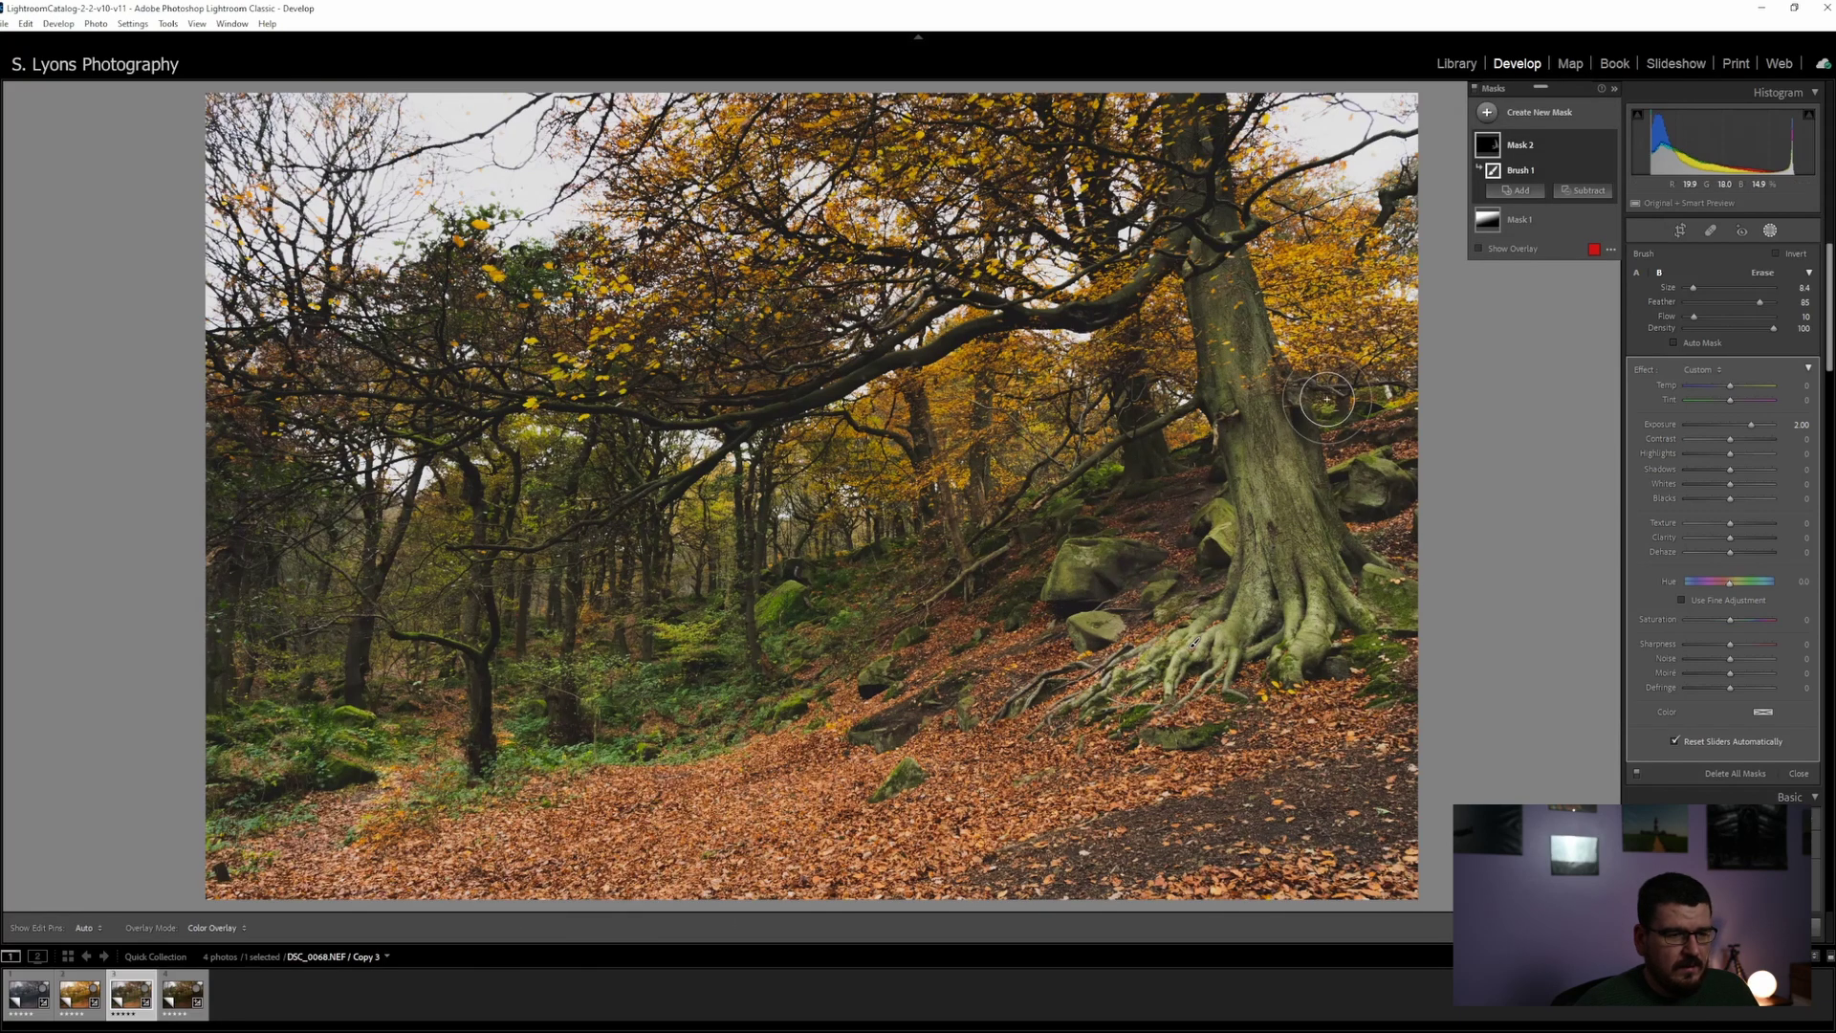
left_click(1772, 233)
Add a new linear gradient mask rising diagonally from the lower-left leaf-covered foreground into the woodland
left_click(1769, 232)
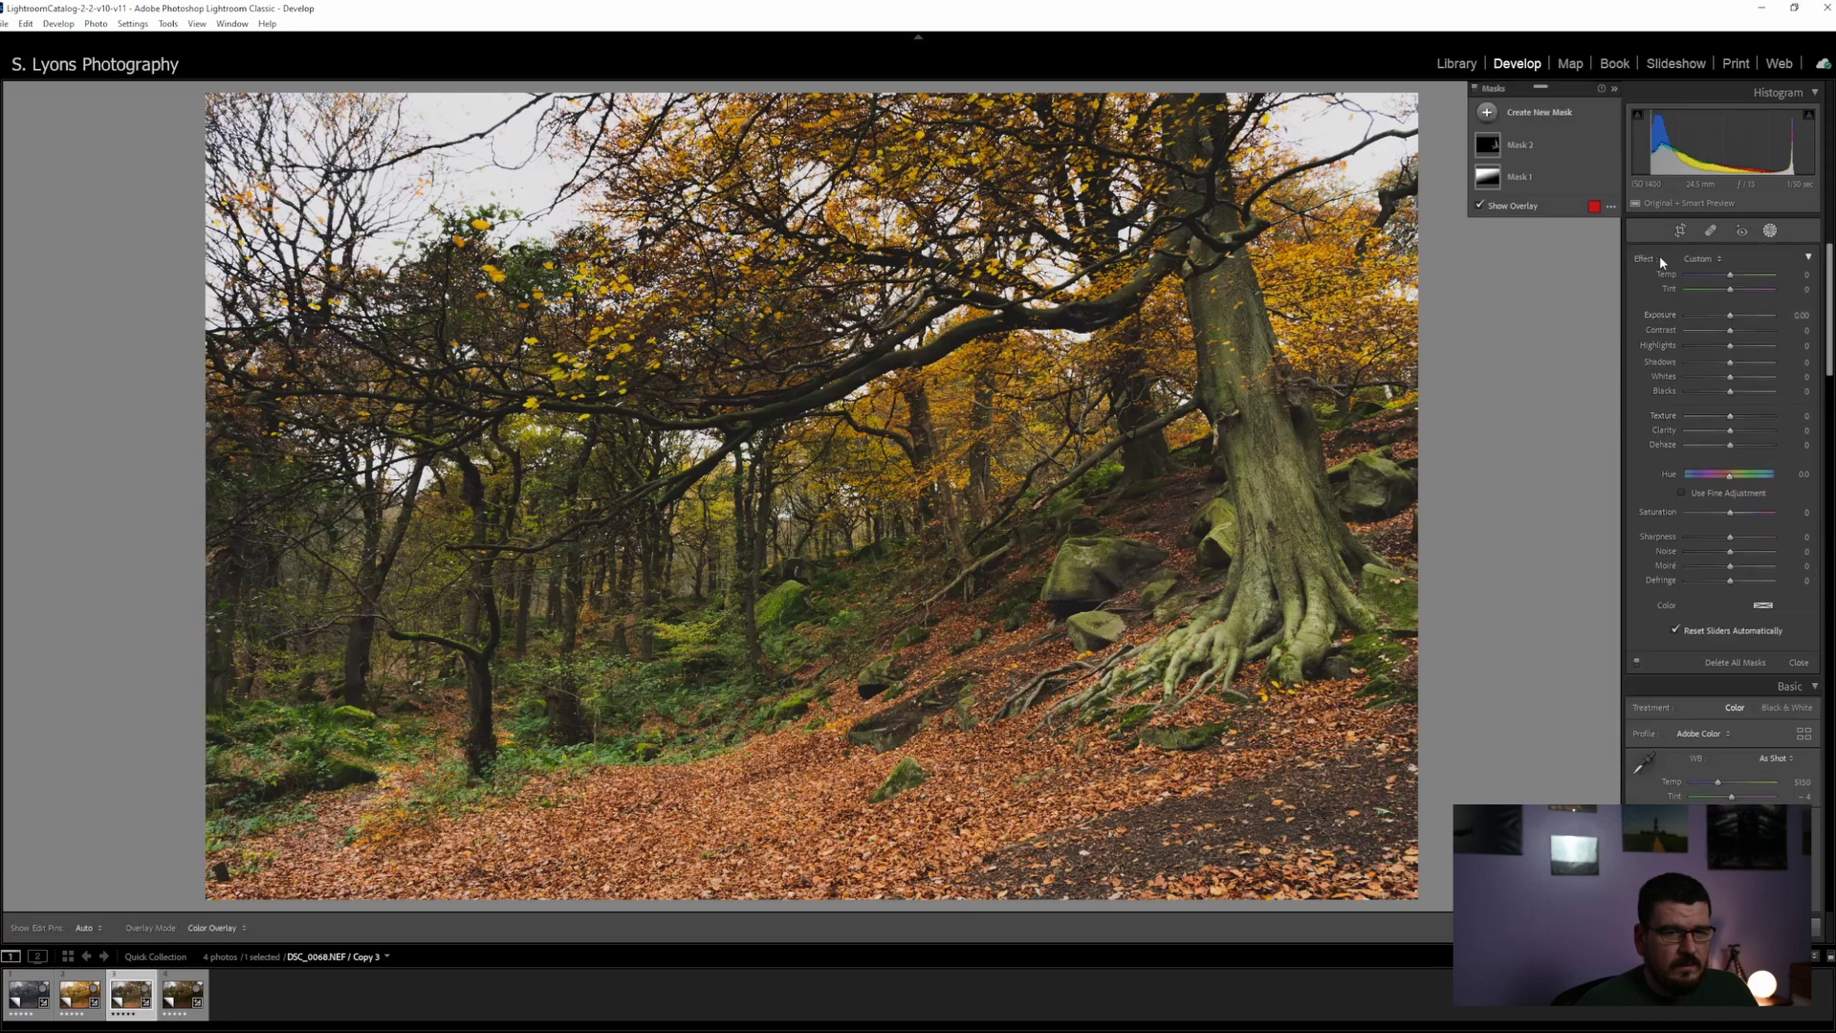
left_click(1488, 113)
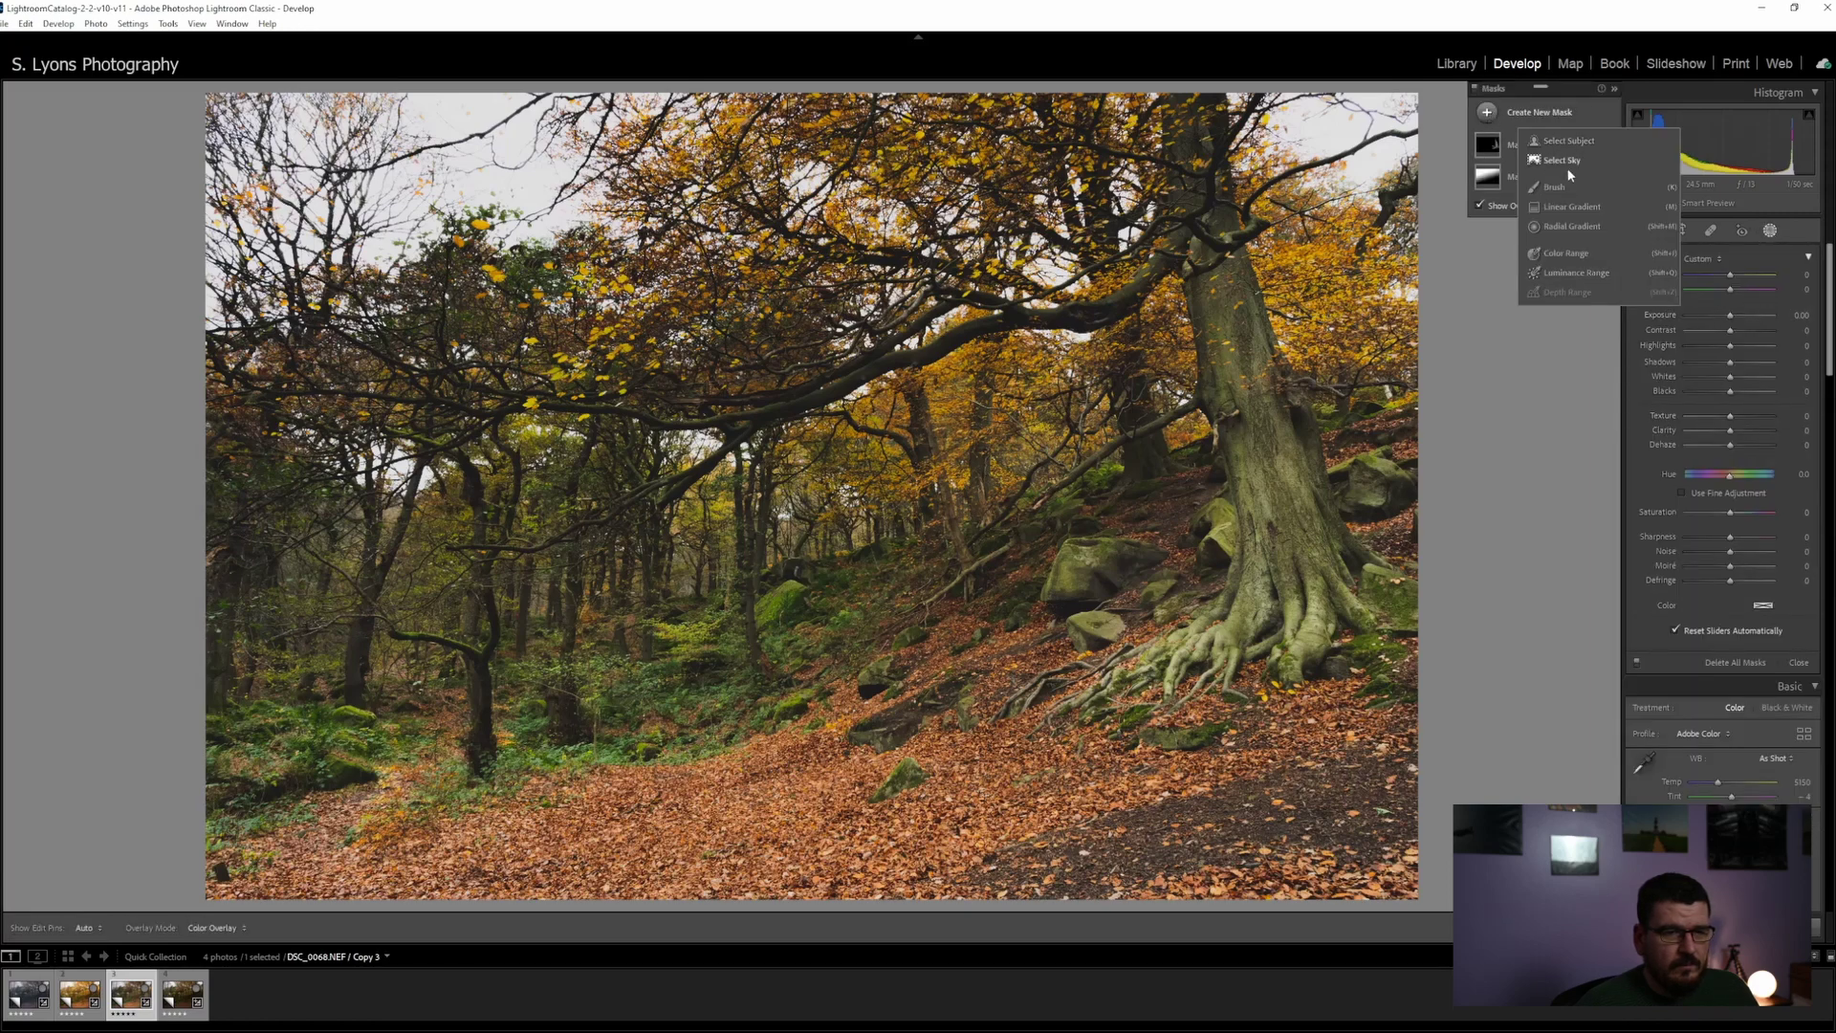
left_click(1574, 208)
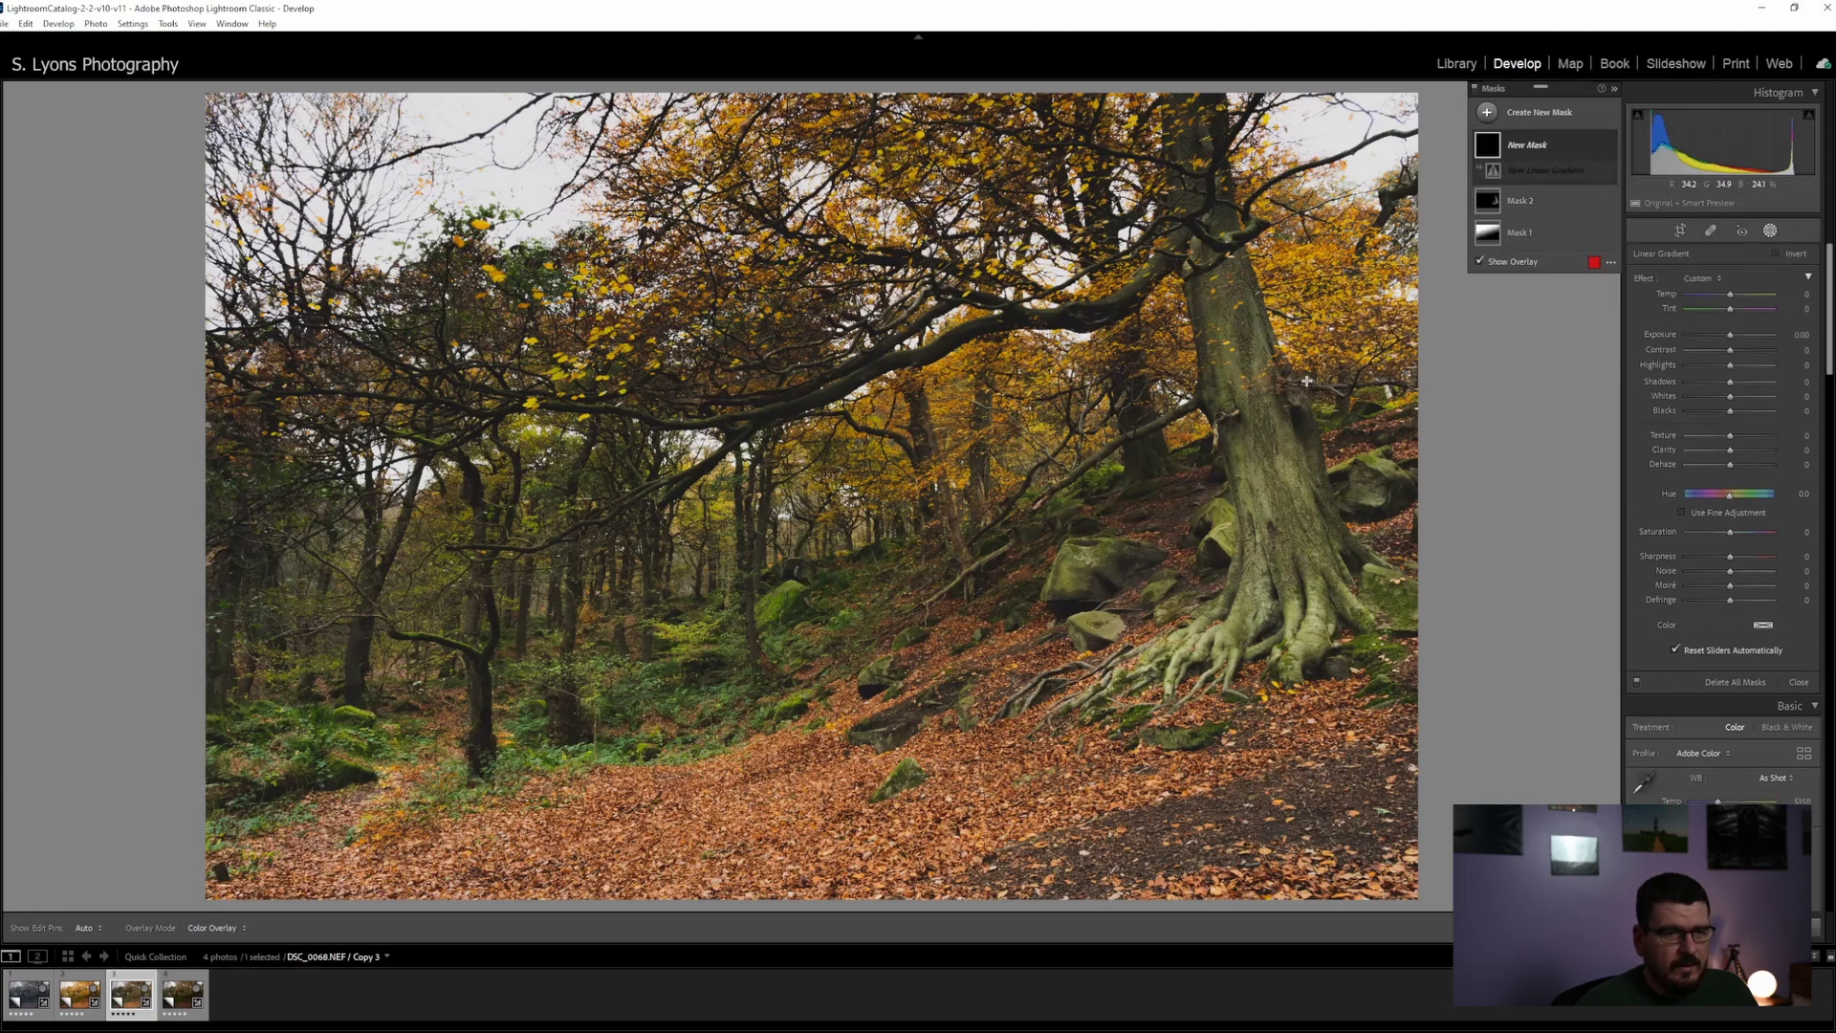
left_click_drag(552, 872, 642, 516)
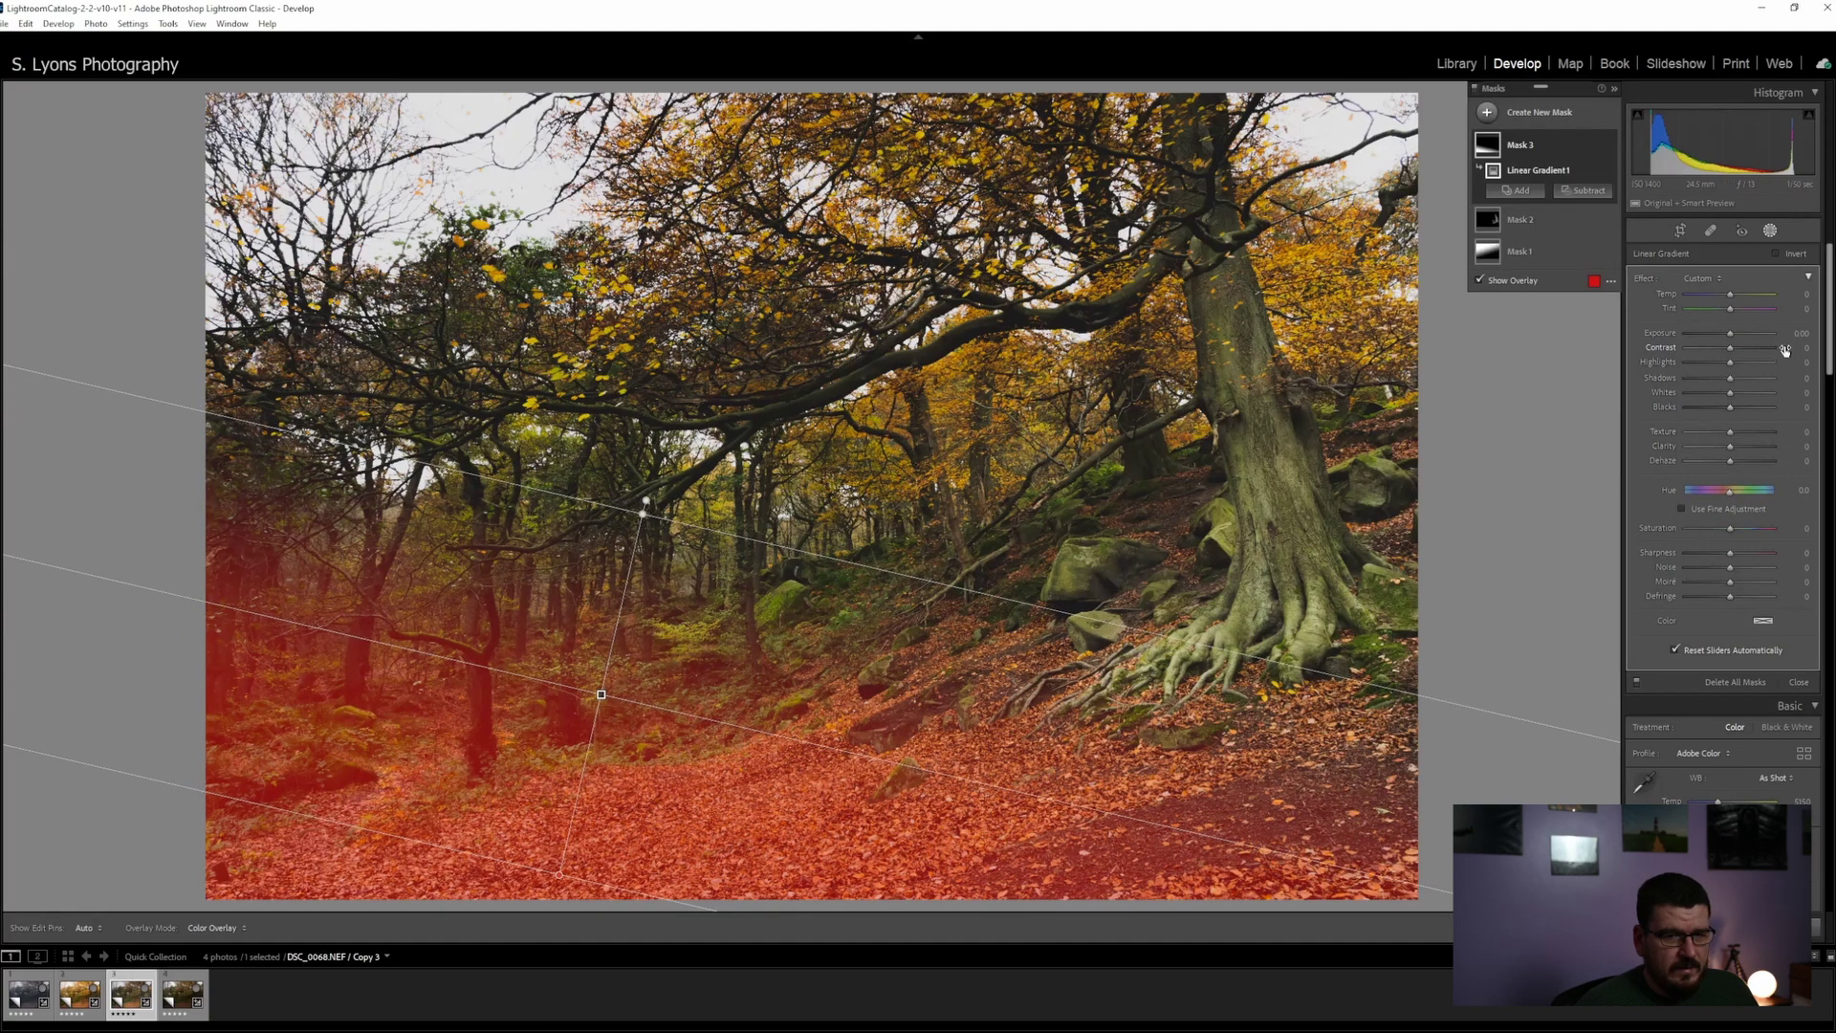
Set the foreground gradient's exposure to −1.18 and contrast to 31, reposition and rotate it up the slope, and finish masking
left_click_drag(1730, 335, 1717, 336)
left_click_drag(602, 694, 681, 622)
left_click_drag(724, 442, 733, 390)
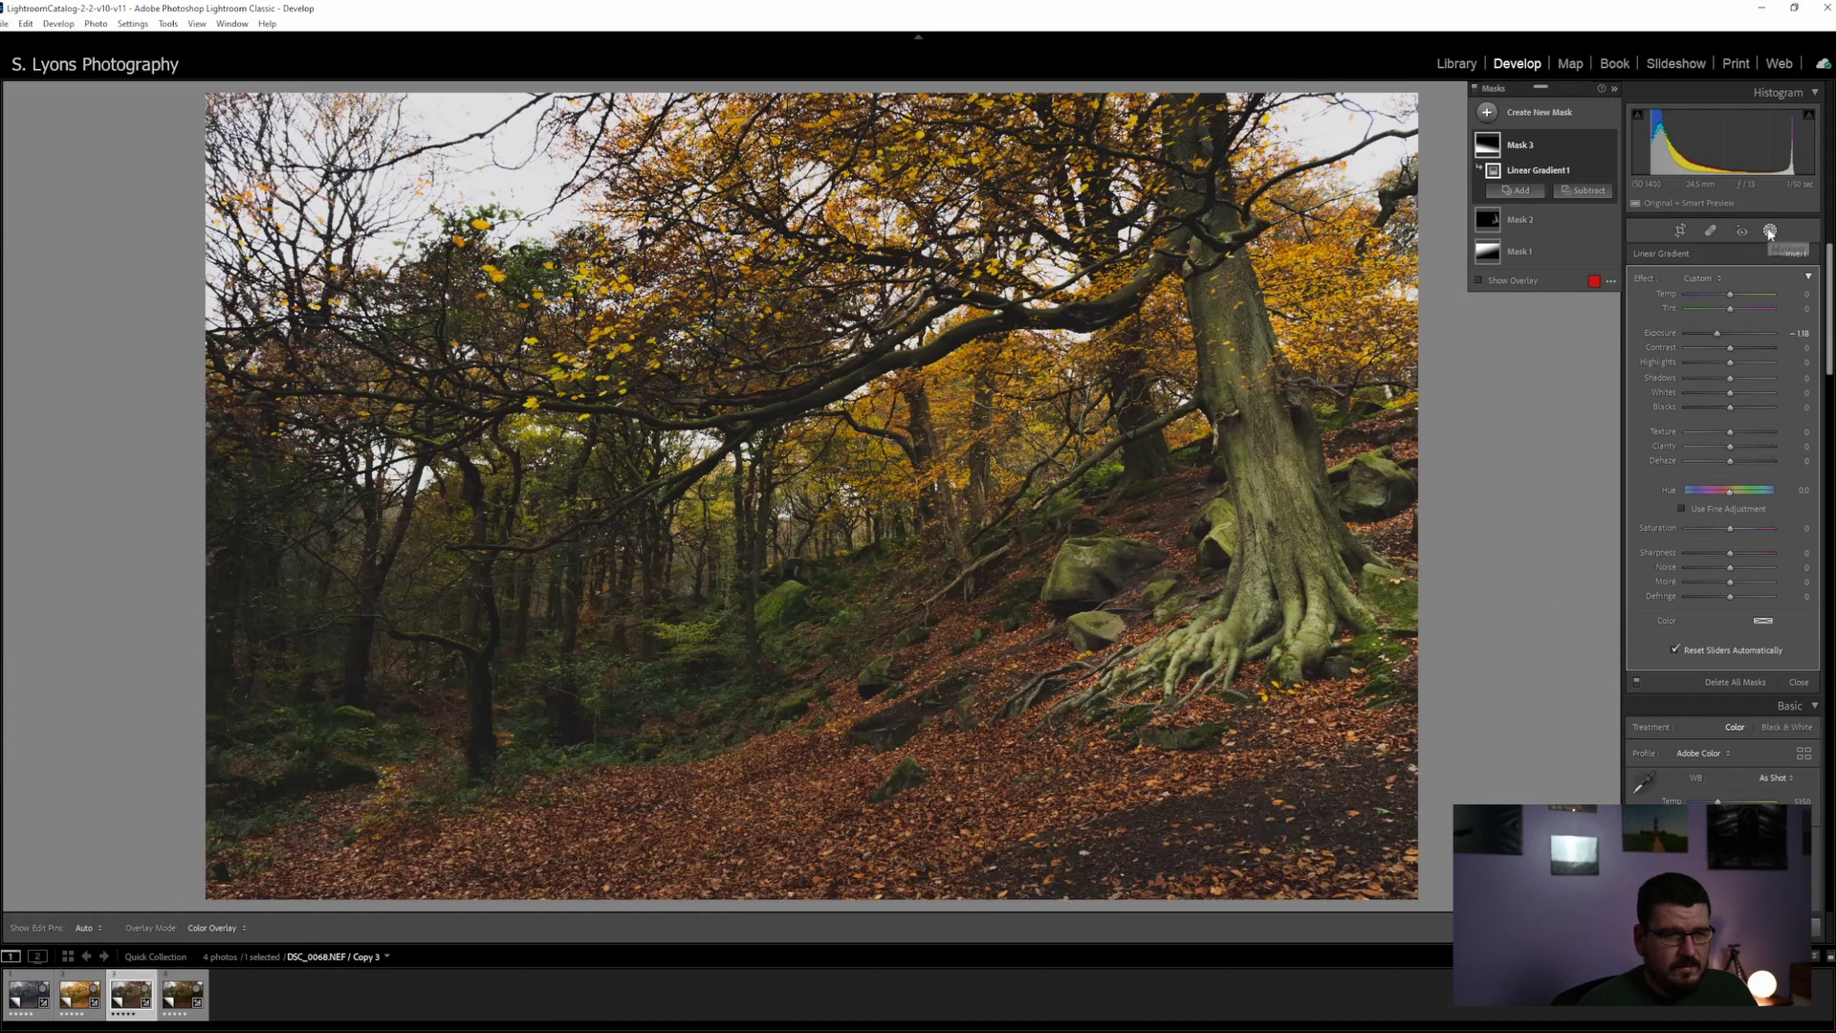
left_click_drag(1730, 349, 1742, 350)
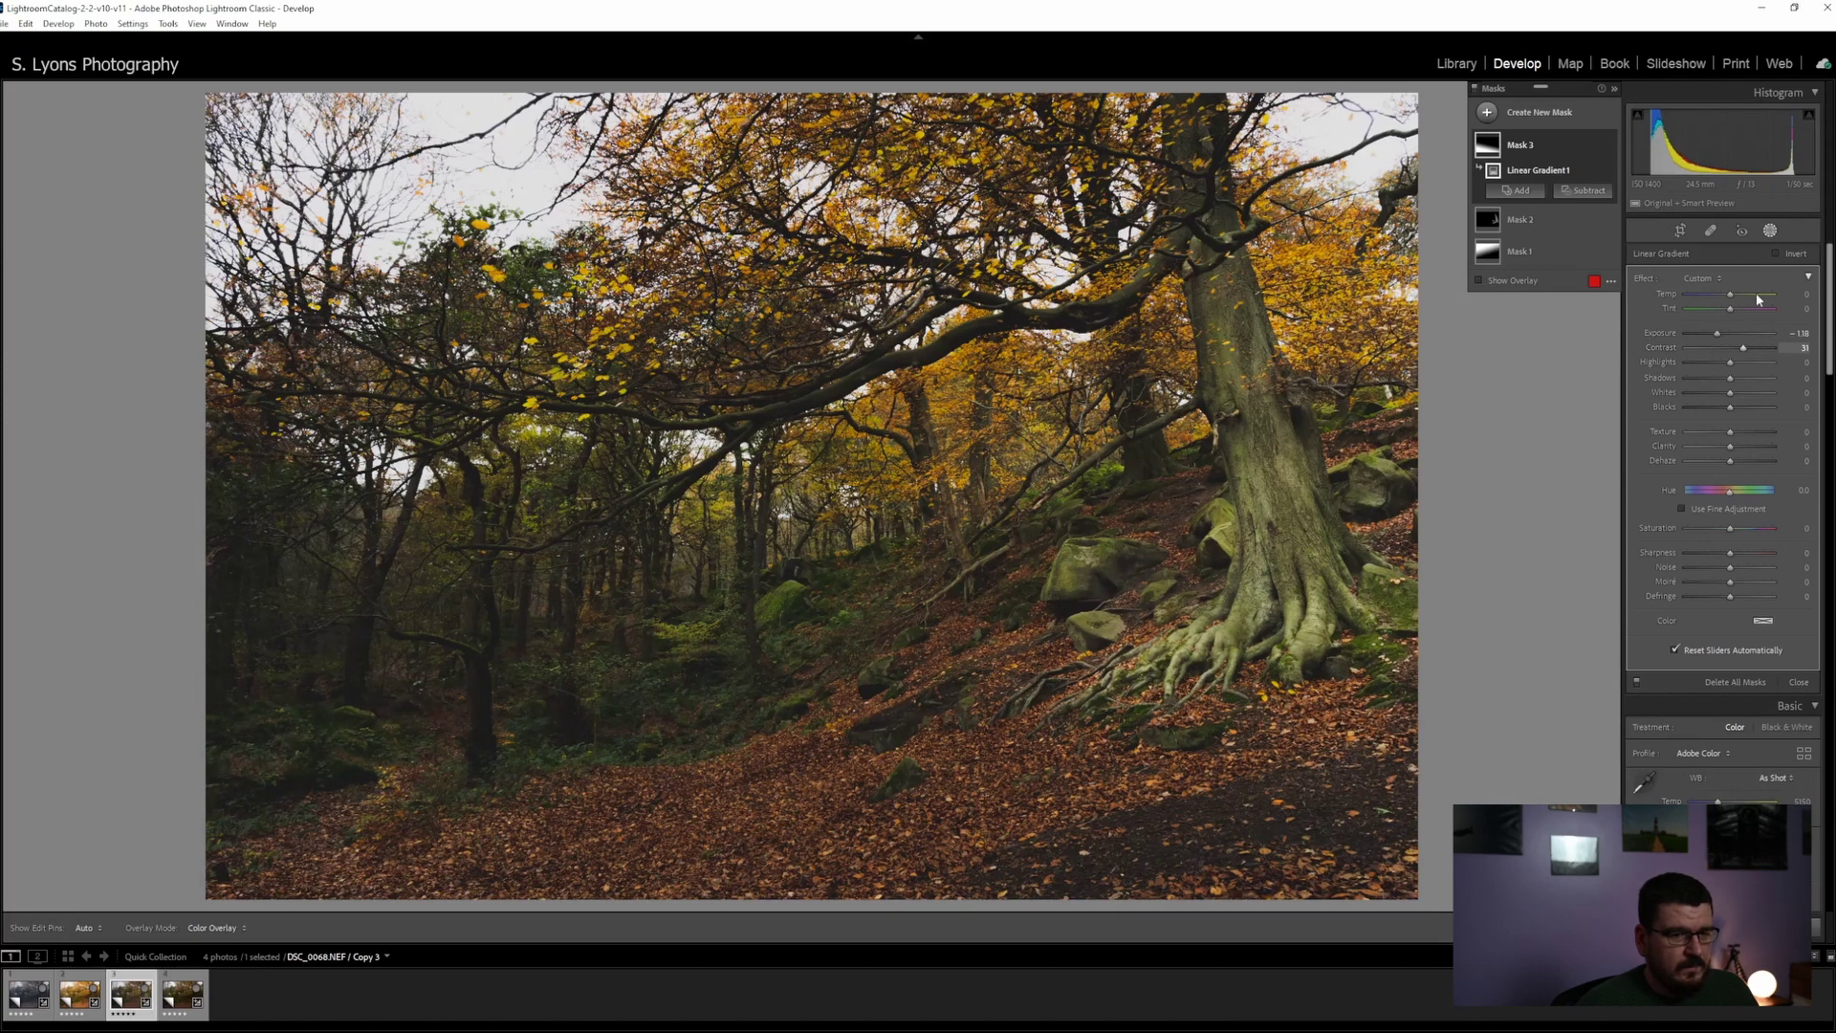
left_click(1771, 231)
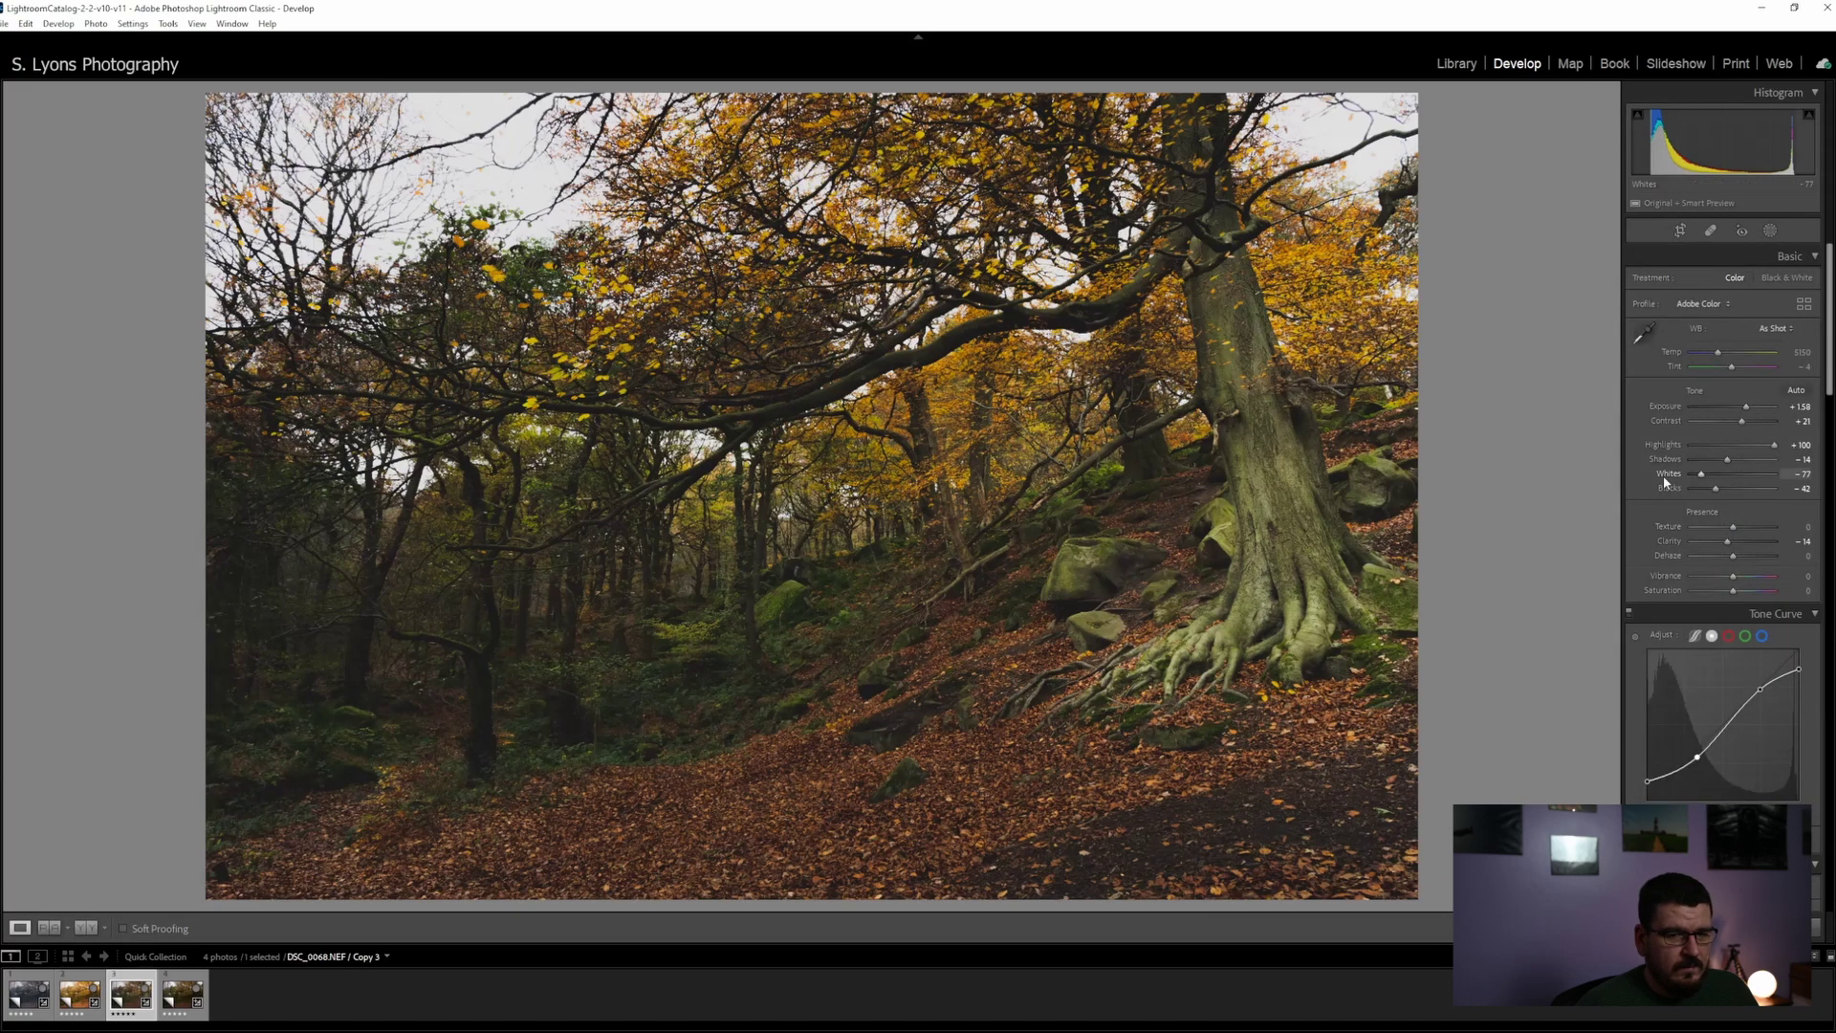
Adjust the tone curve's black point to output 36 for faded shadows
scroll(1715, 483, "down", 4)
left_click_drag(1648, 438, 1650, 442)
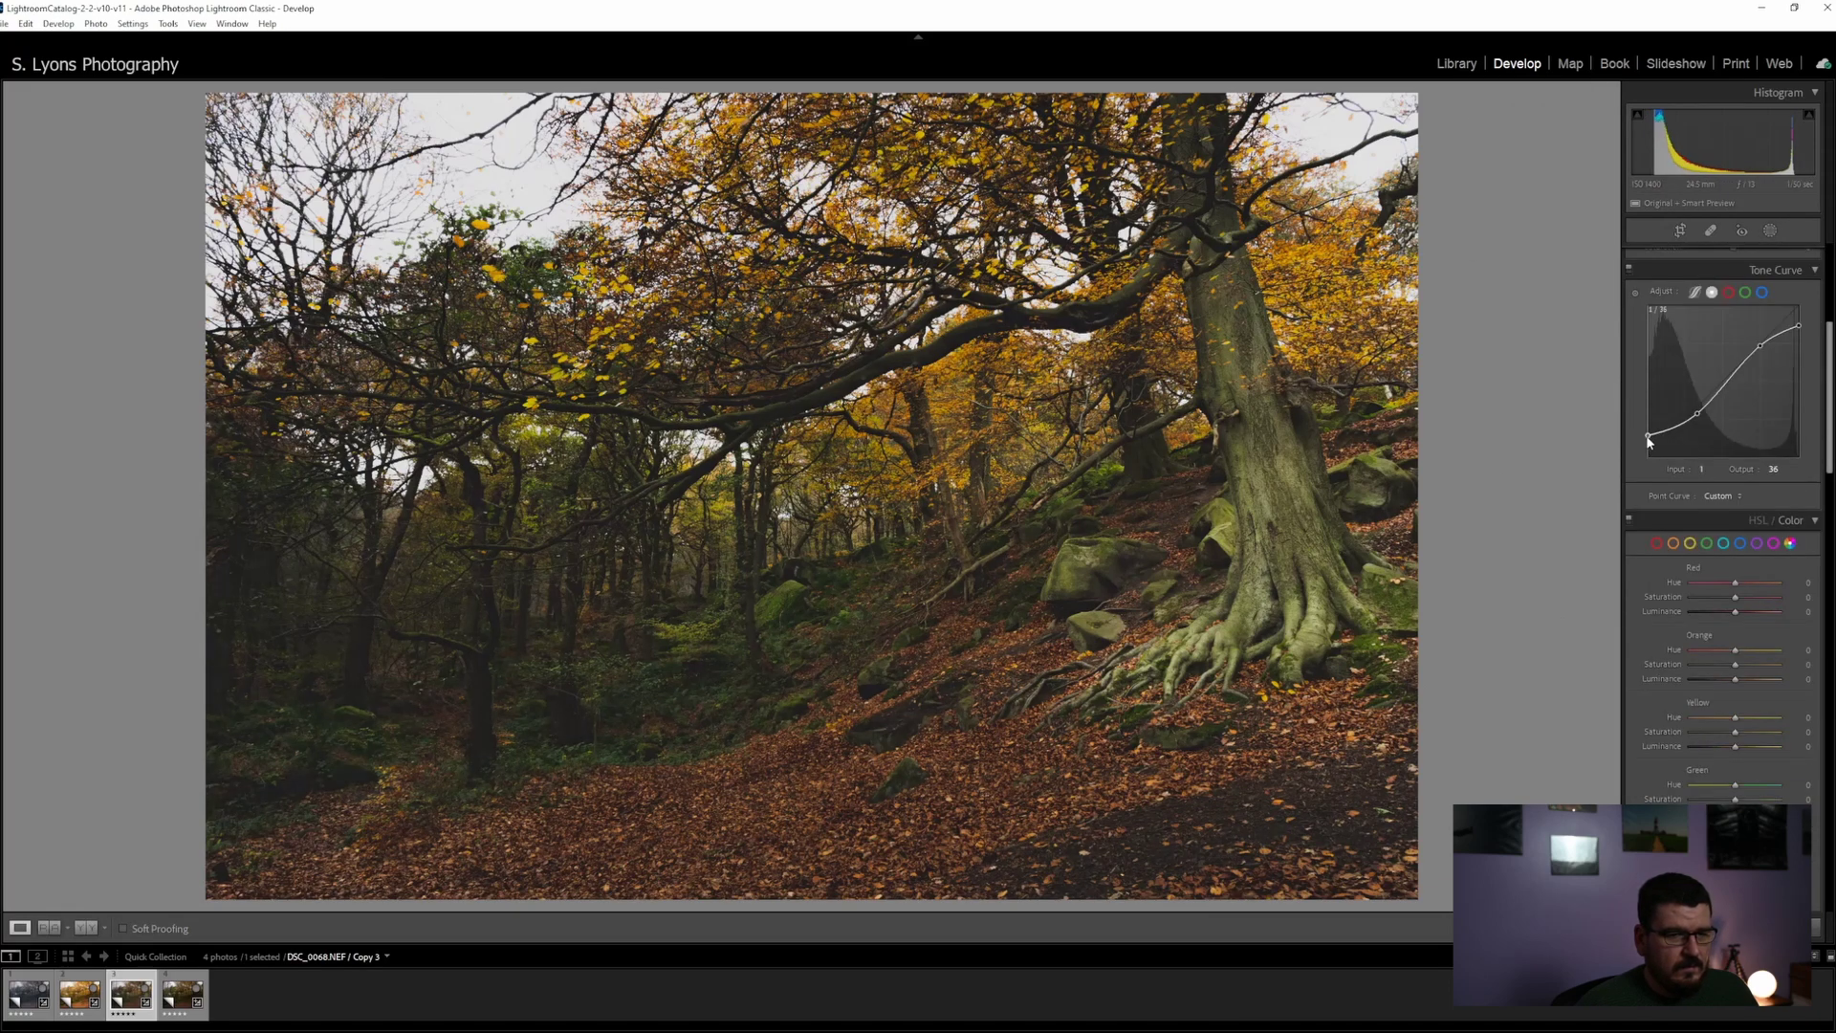
Set red hue to +48, saturation −15 and luminance +43, orange saturation to −28 and green saturation to −52, and raise orange luminance
scroll(1684, 462, "down", 2)
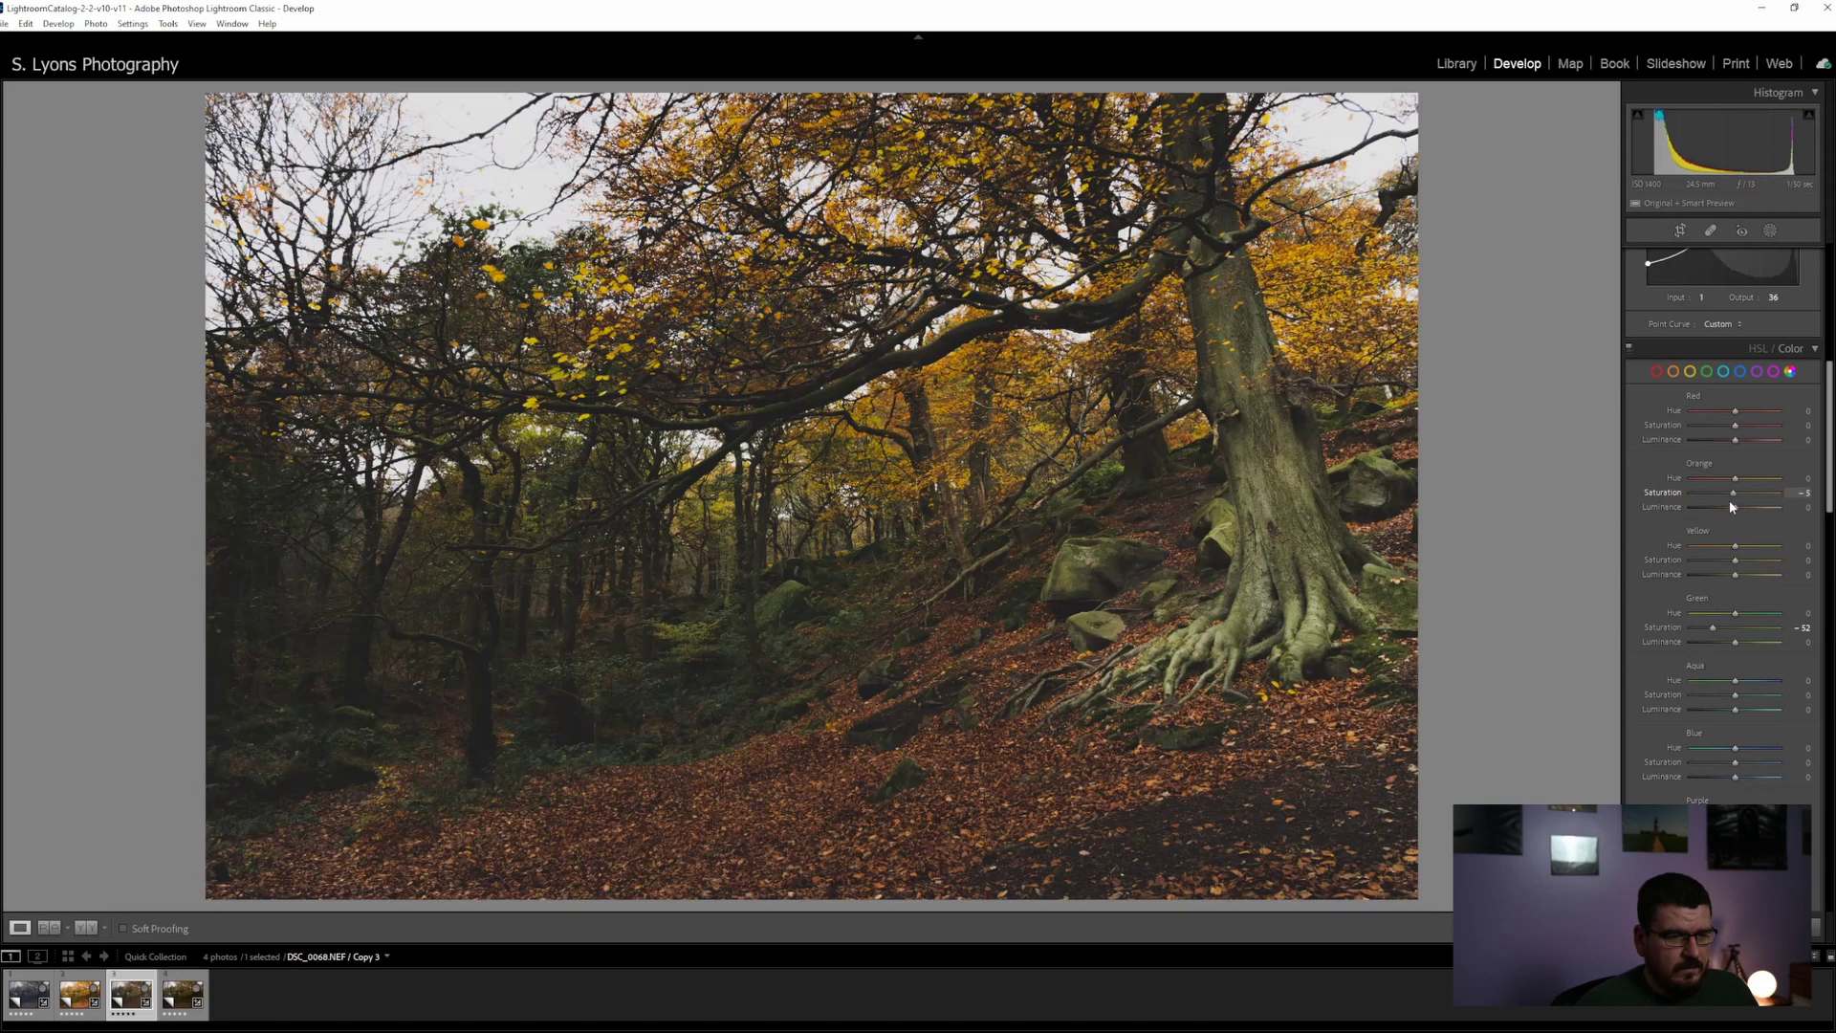
left_click_drag(1722, 502, 1726, 502)
left_click_drag(1735, 426, 1758, 417)
left_click_drag(1763, 449, 1753, 450)
left_click_drag(1735, 507, 1751, 508)
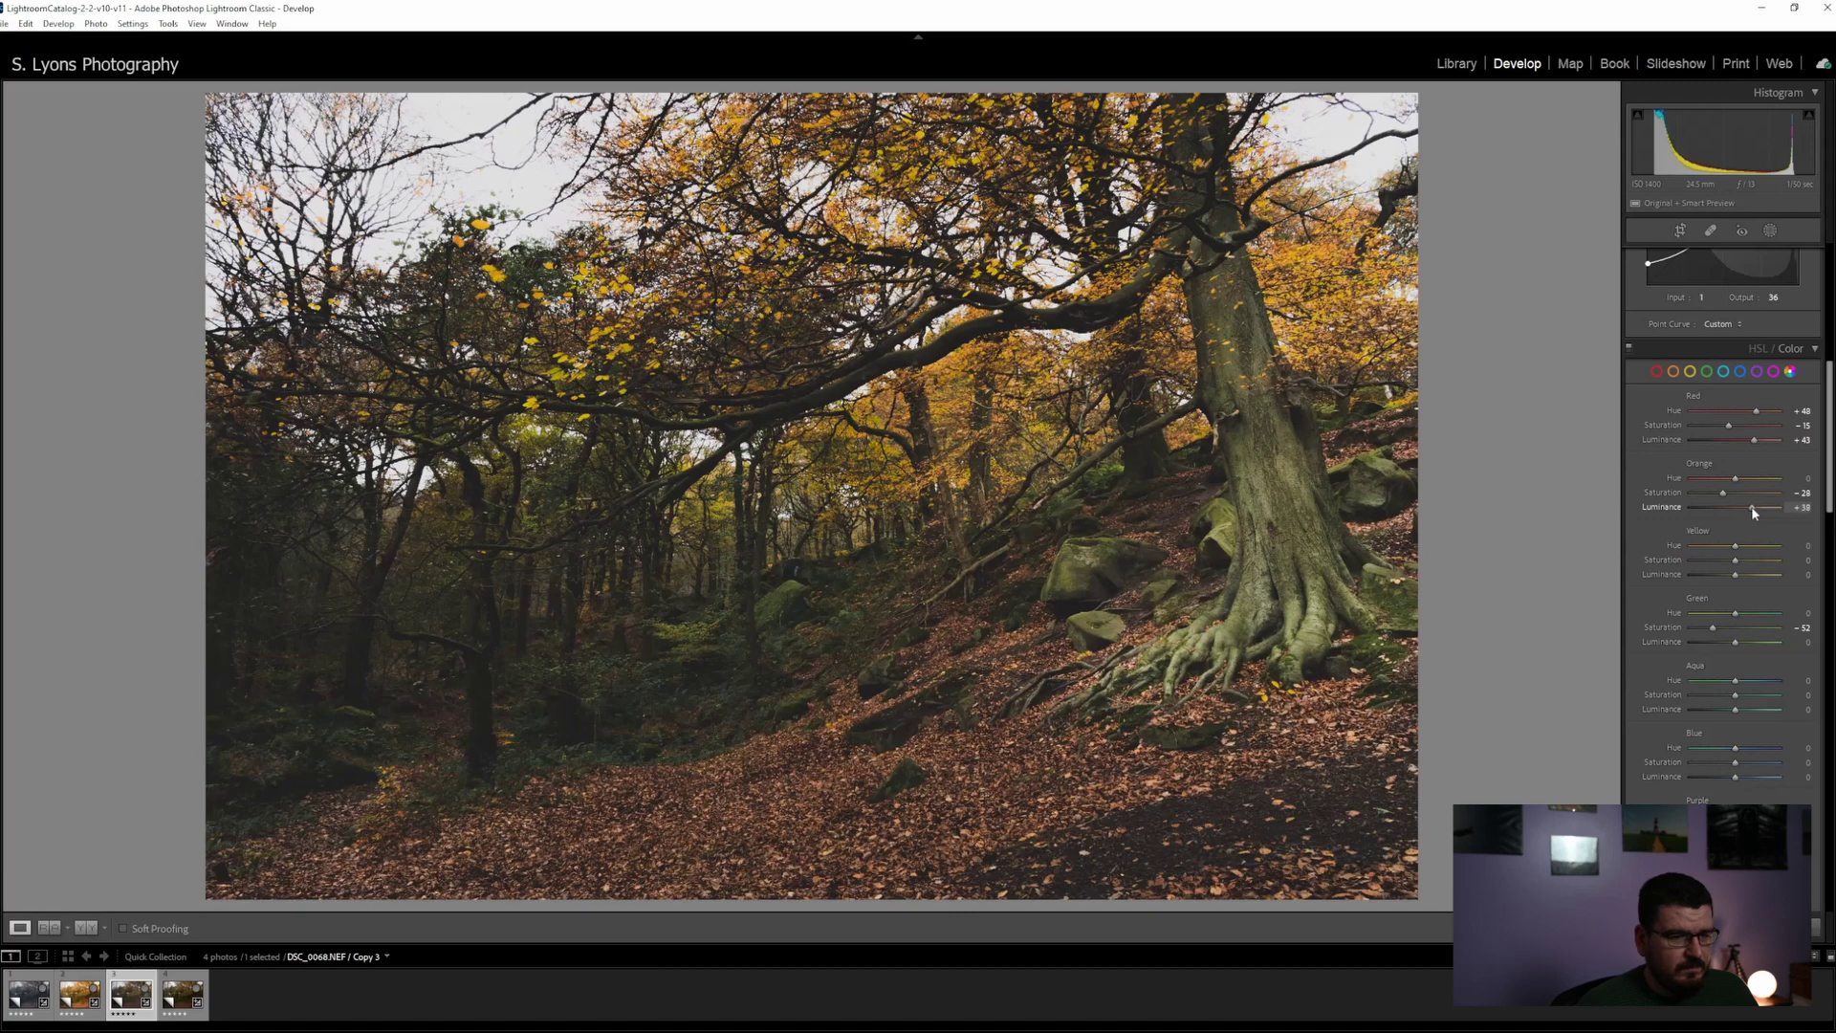
left_click_drag(1752, 507, 1756, 507)
Color grade the highlights with a warm tint at hue 43, saturation 41, and give the shadows a slight blue tint
scroll(1696, 548, "down", 3)
scroll(1683, 565, "down", 3)
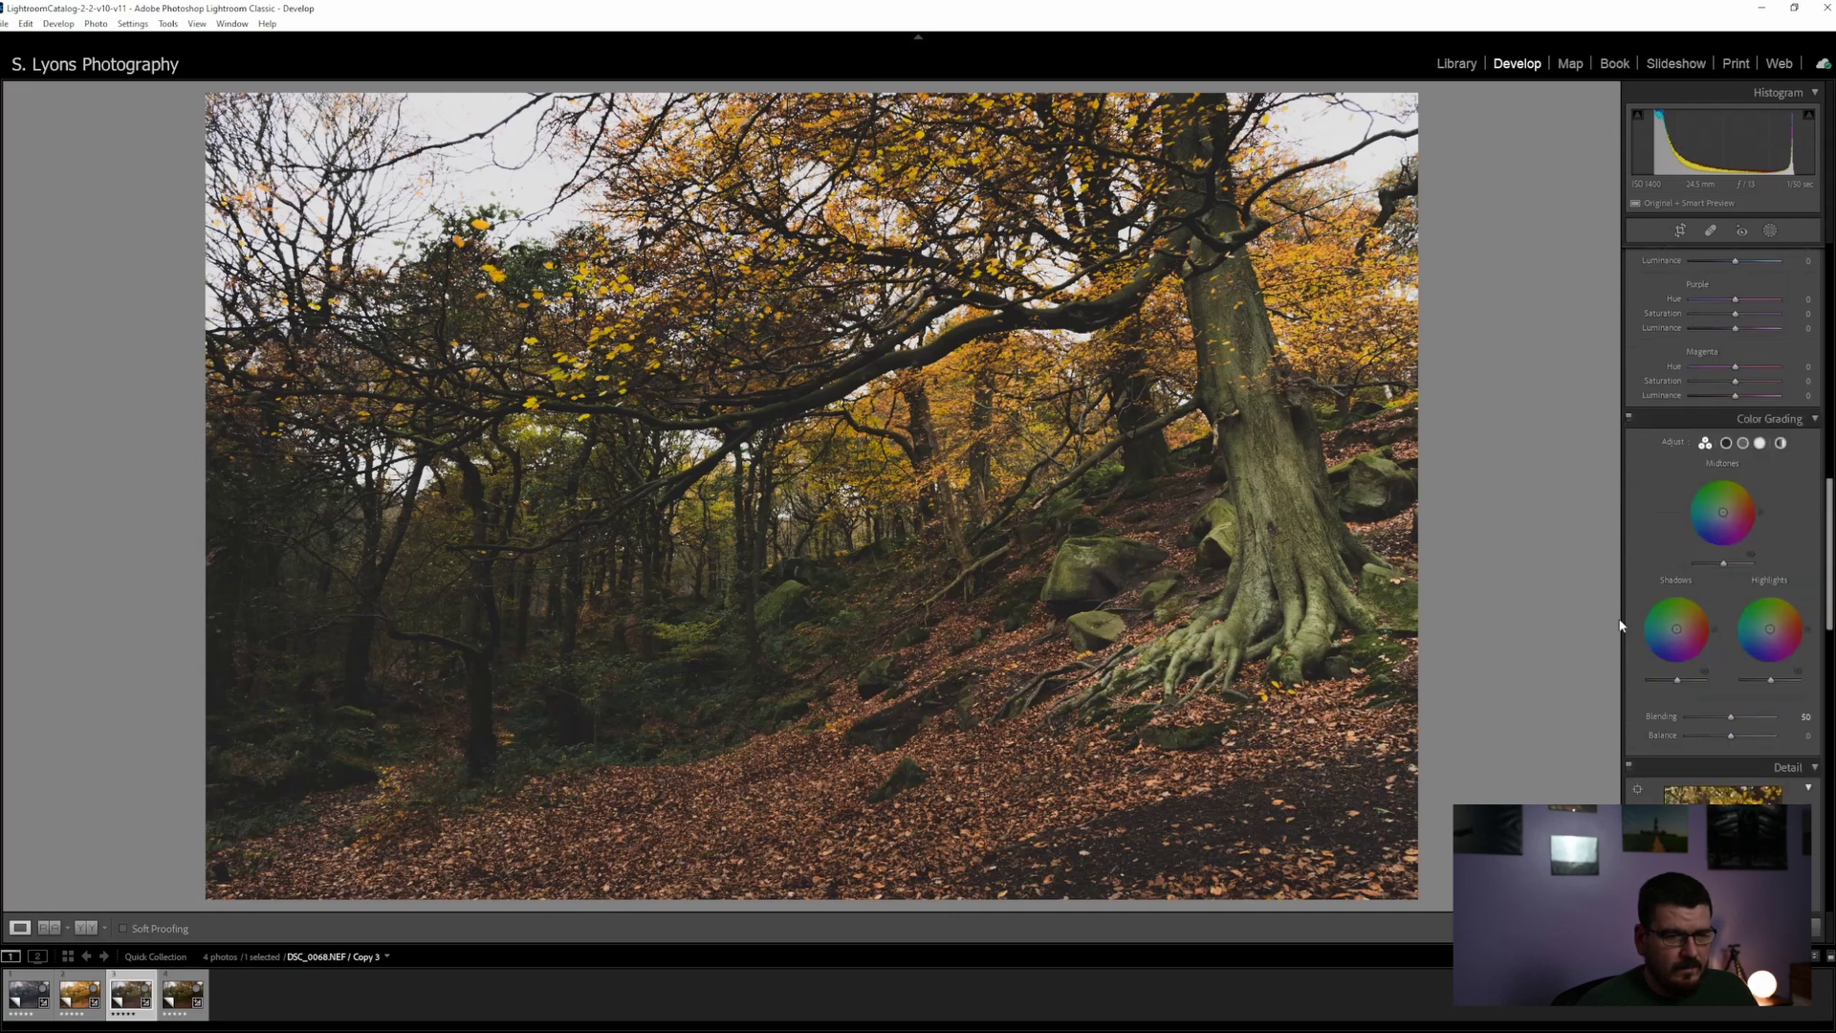
left_click_drag(1771, 628, 1780, 619)
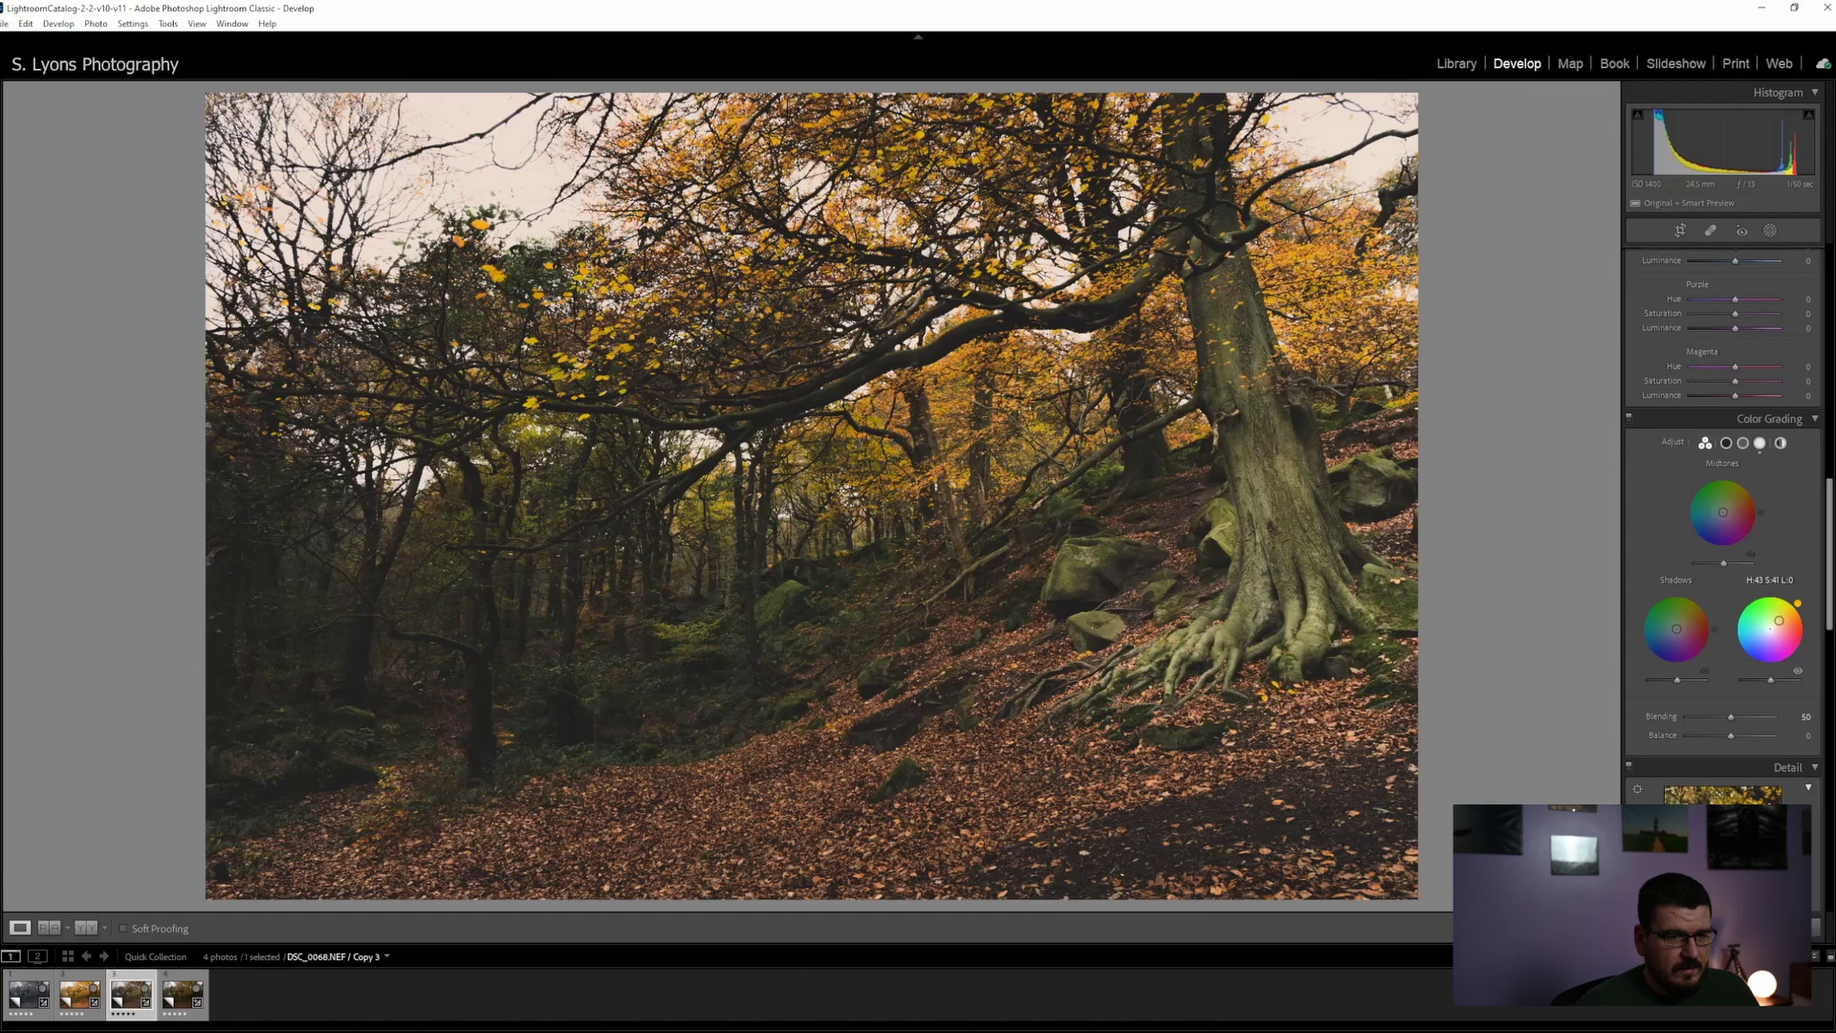
left_click_drag(1677, 631, 1674, 631)
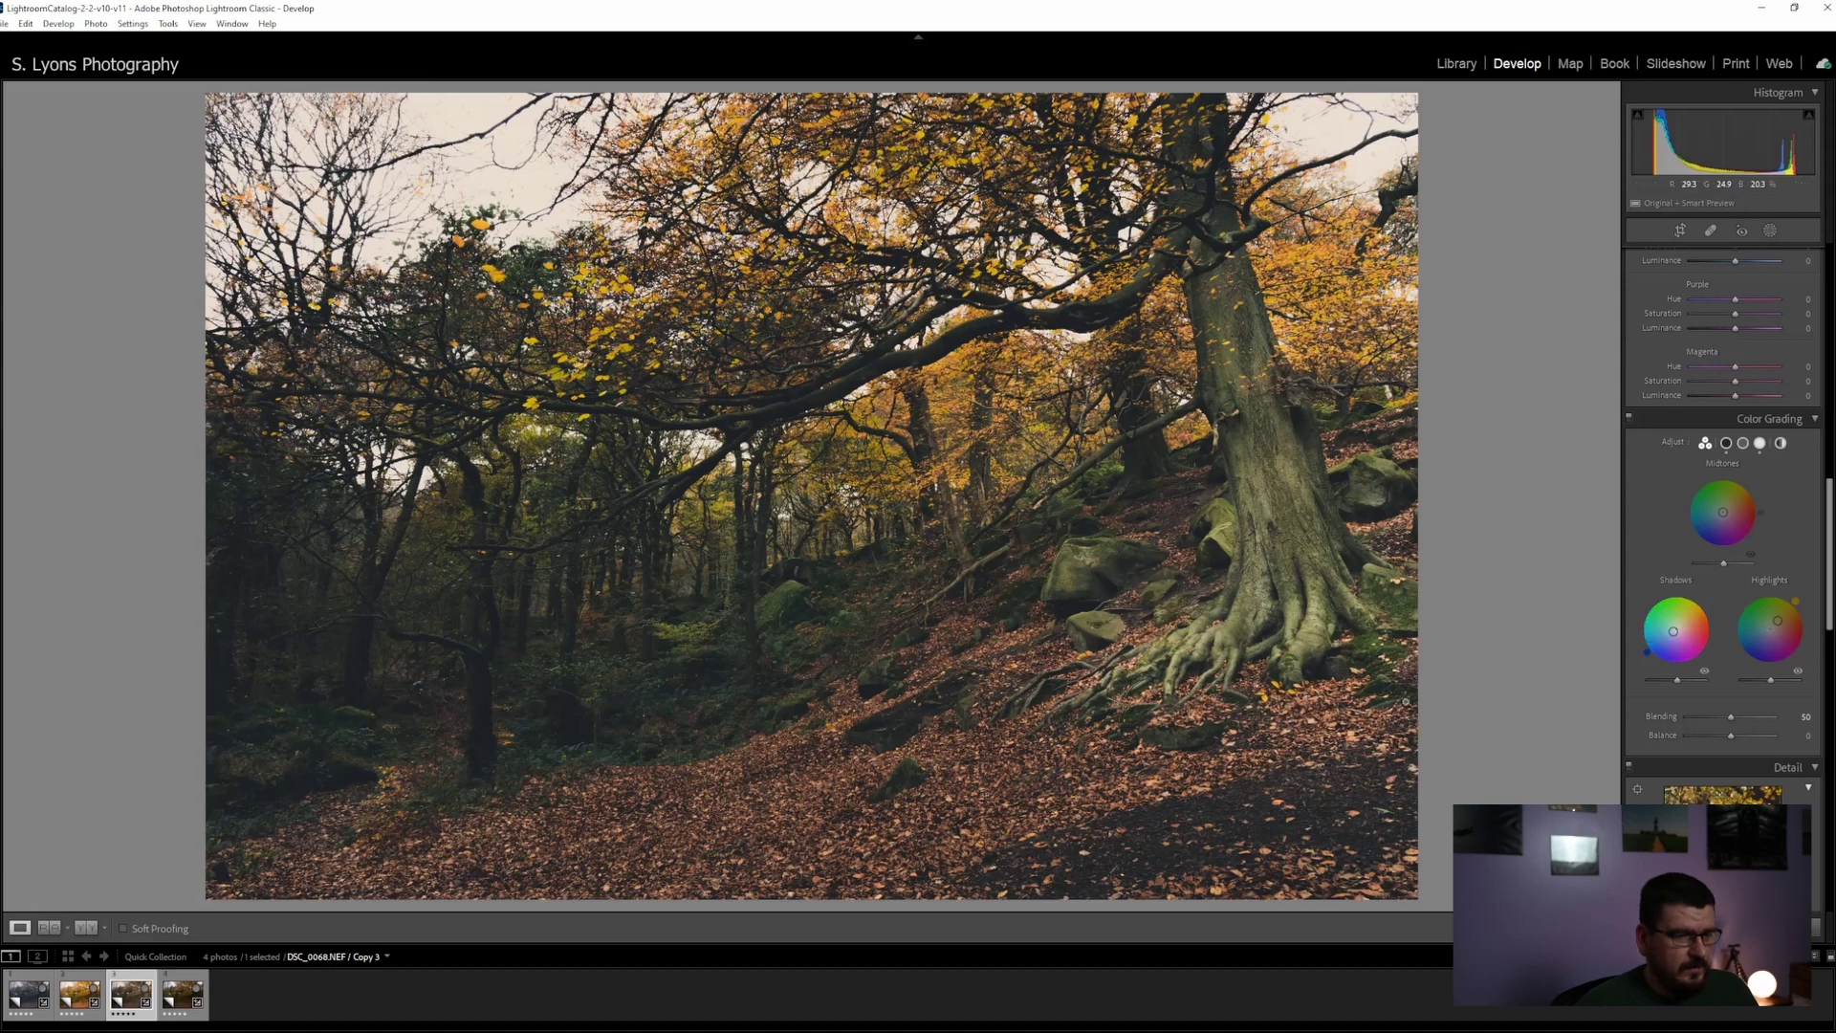
Try luminance noise reduction at 100 and inspect its effect on the large tree's trunk and roots up close
scroll(1669, 521, "down", 3)
scroll(1669, 521, "down", 3)
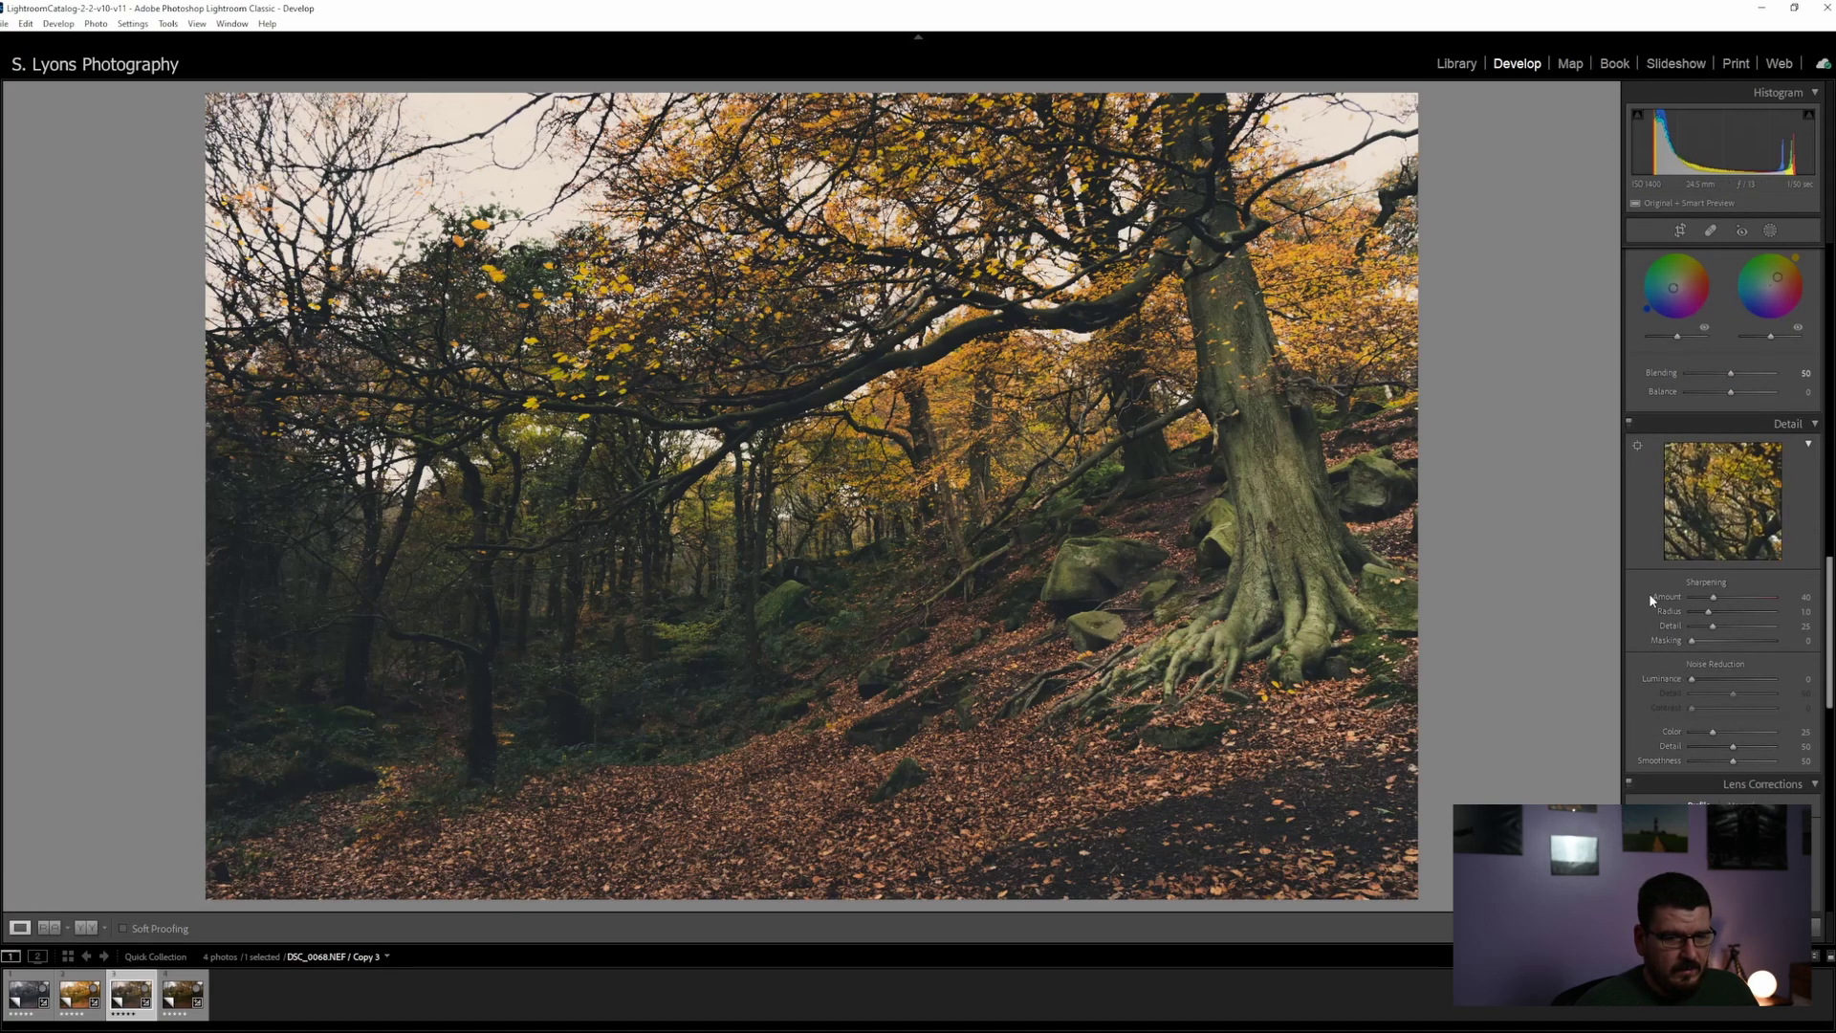
left_click_drag(1689, 680, 1695, 682)
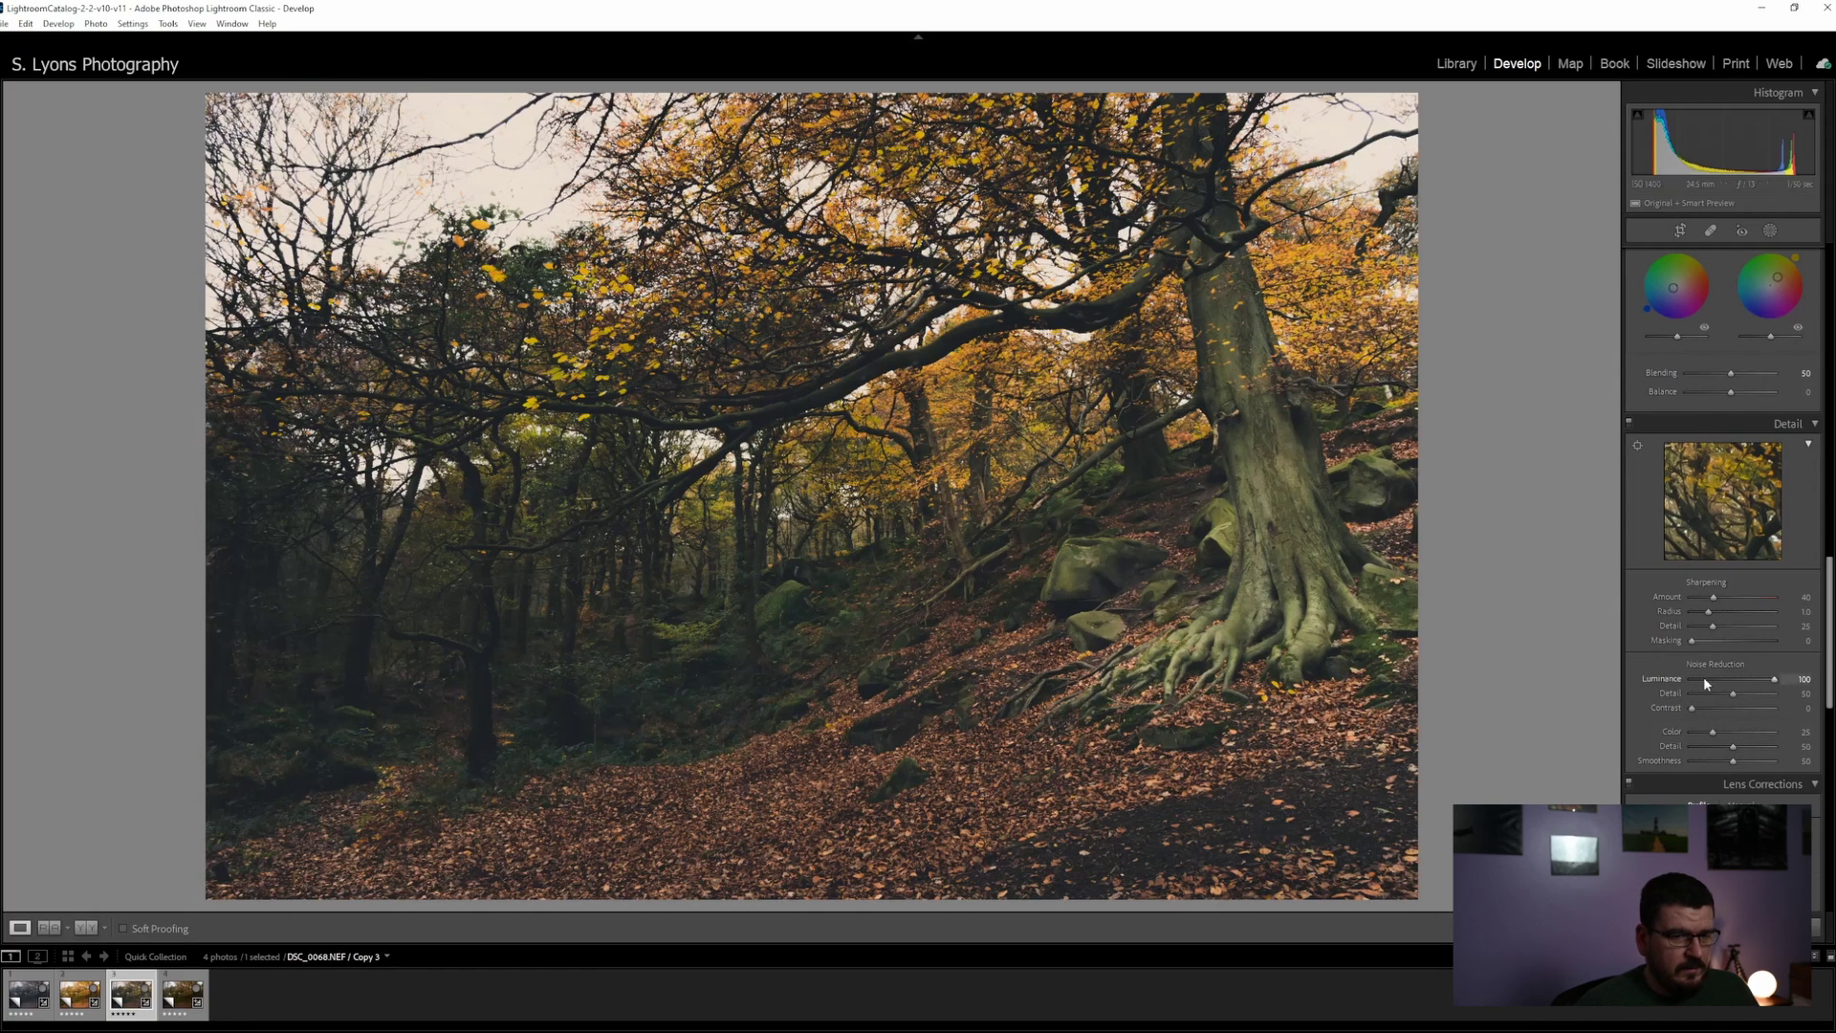
left_click(791, 690)
left_click_drag(1481, 405, 792, 509)
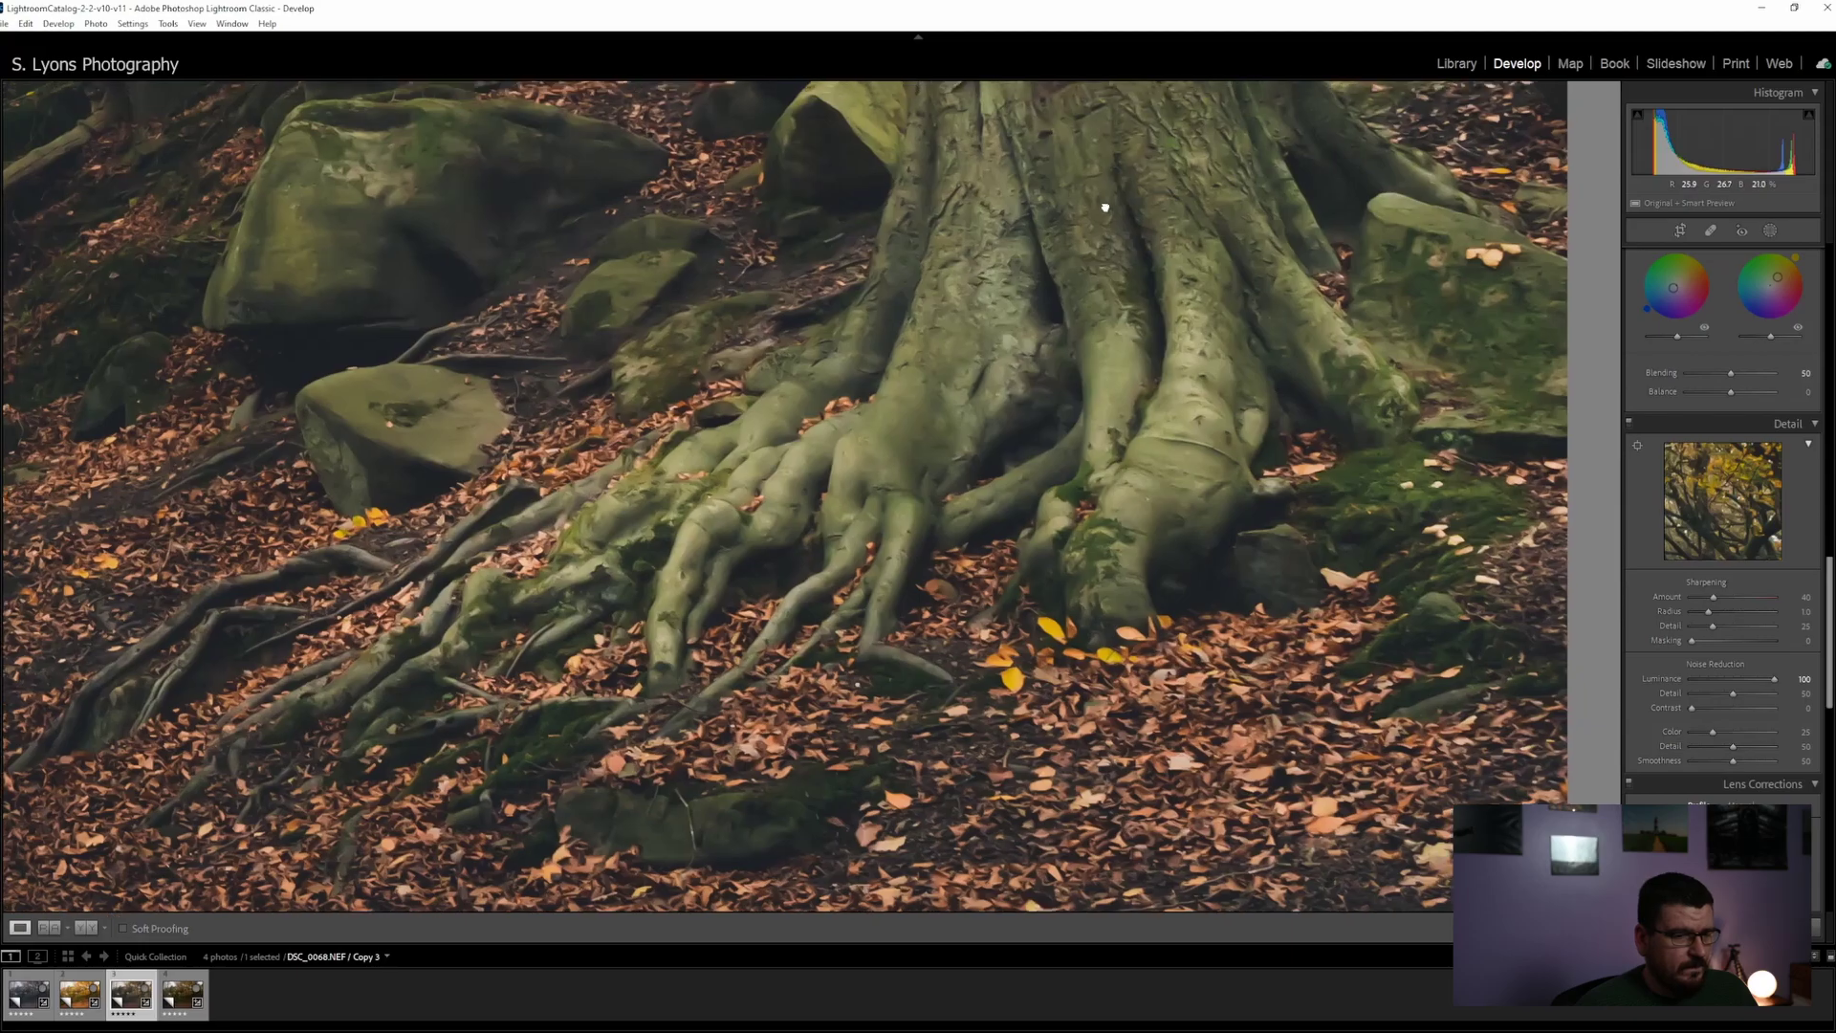
left_click_drag(1104, 208, 1189, 684)
left_click_drag(1162, 266, 1180, 772)
left_click_drag(1057, 341, 814, 353)
left_click_drag(764, 622, 808, 237)
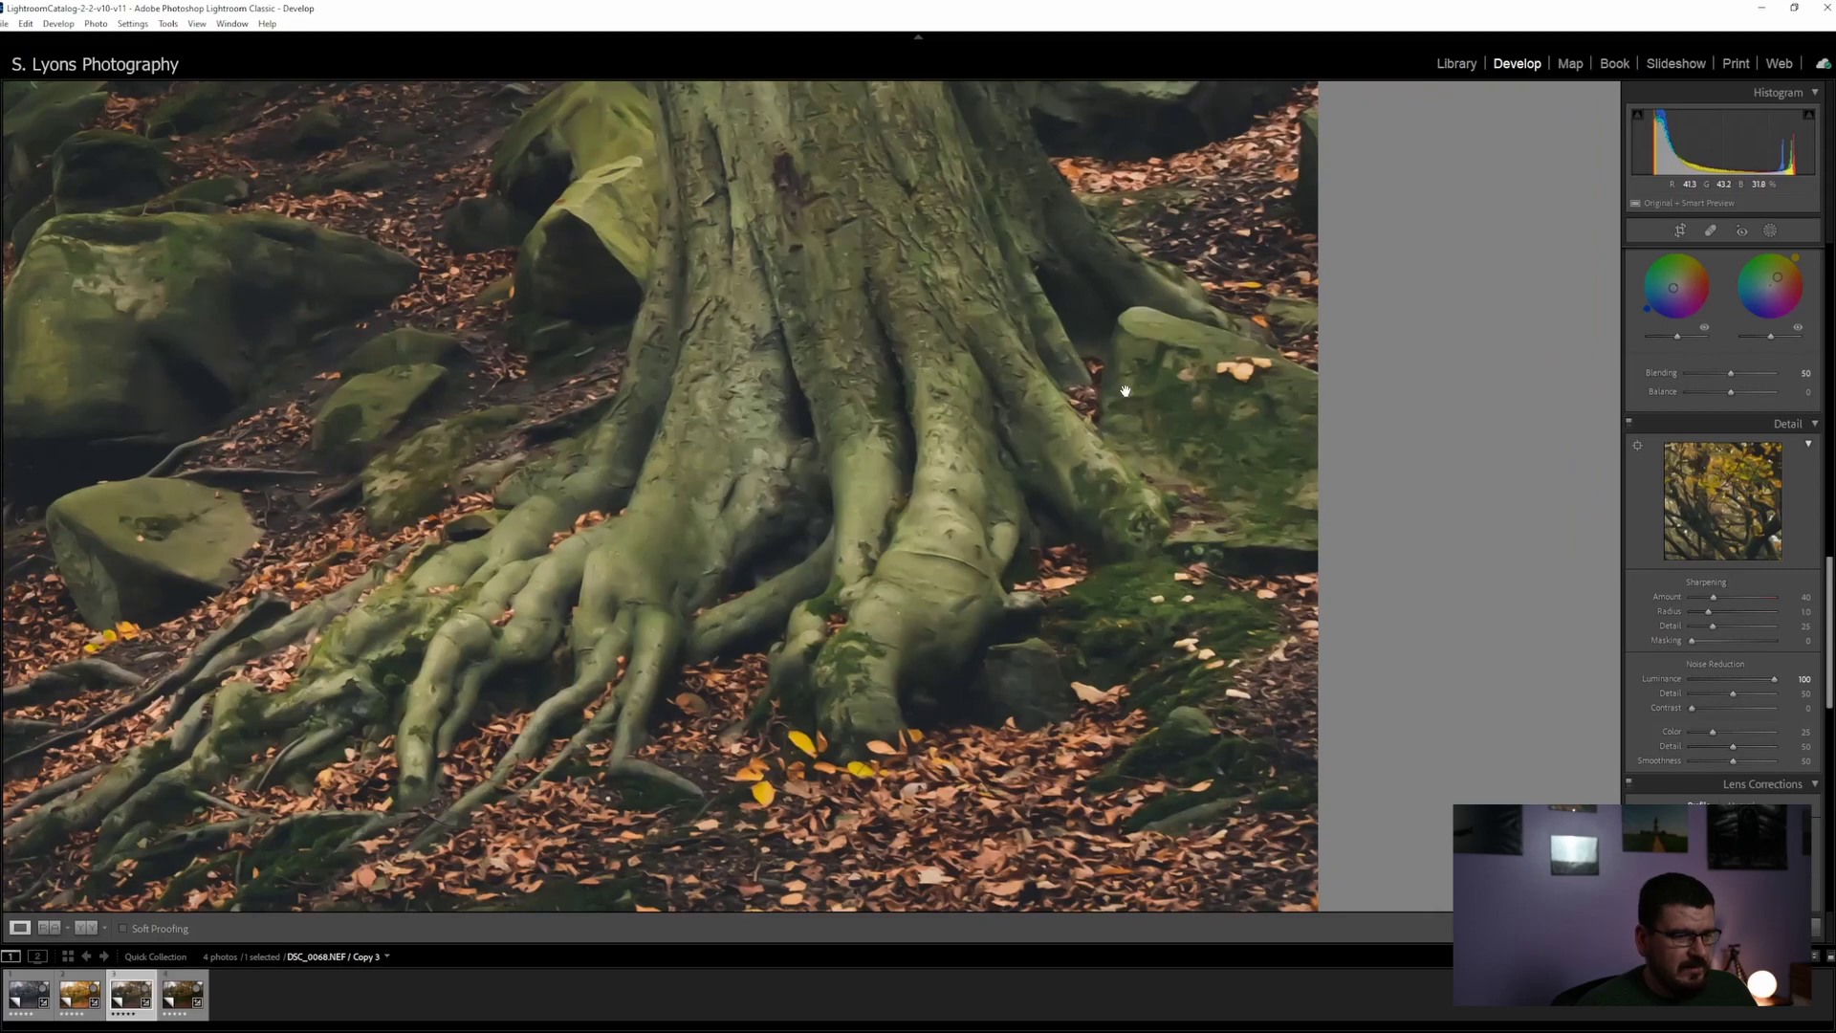
left_click(795, 533)
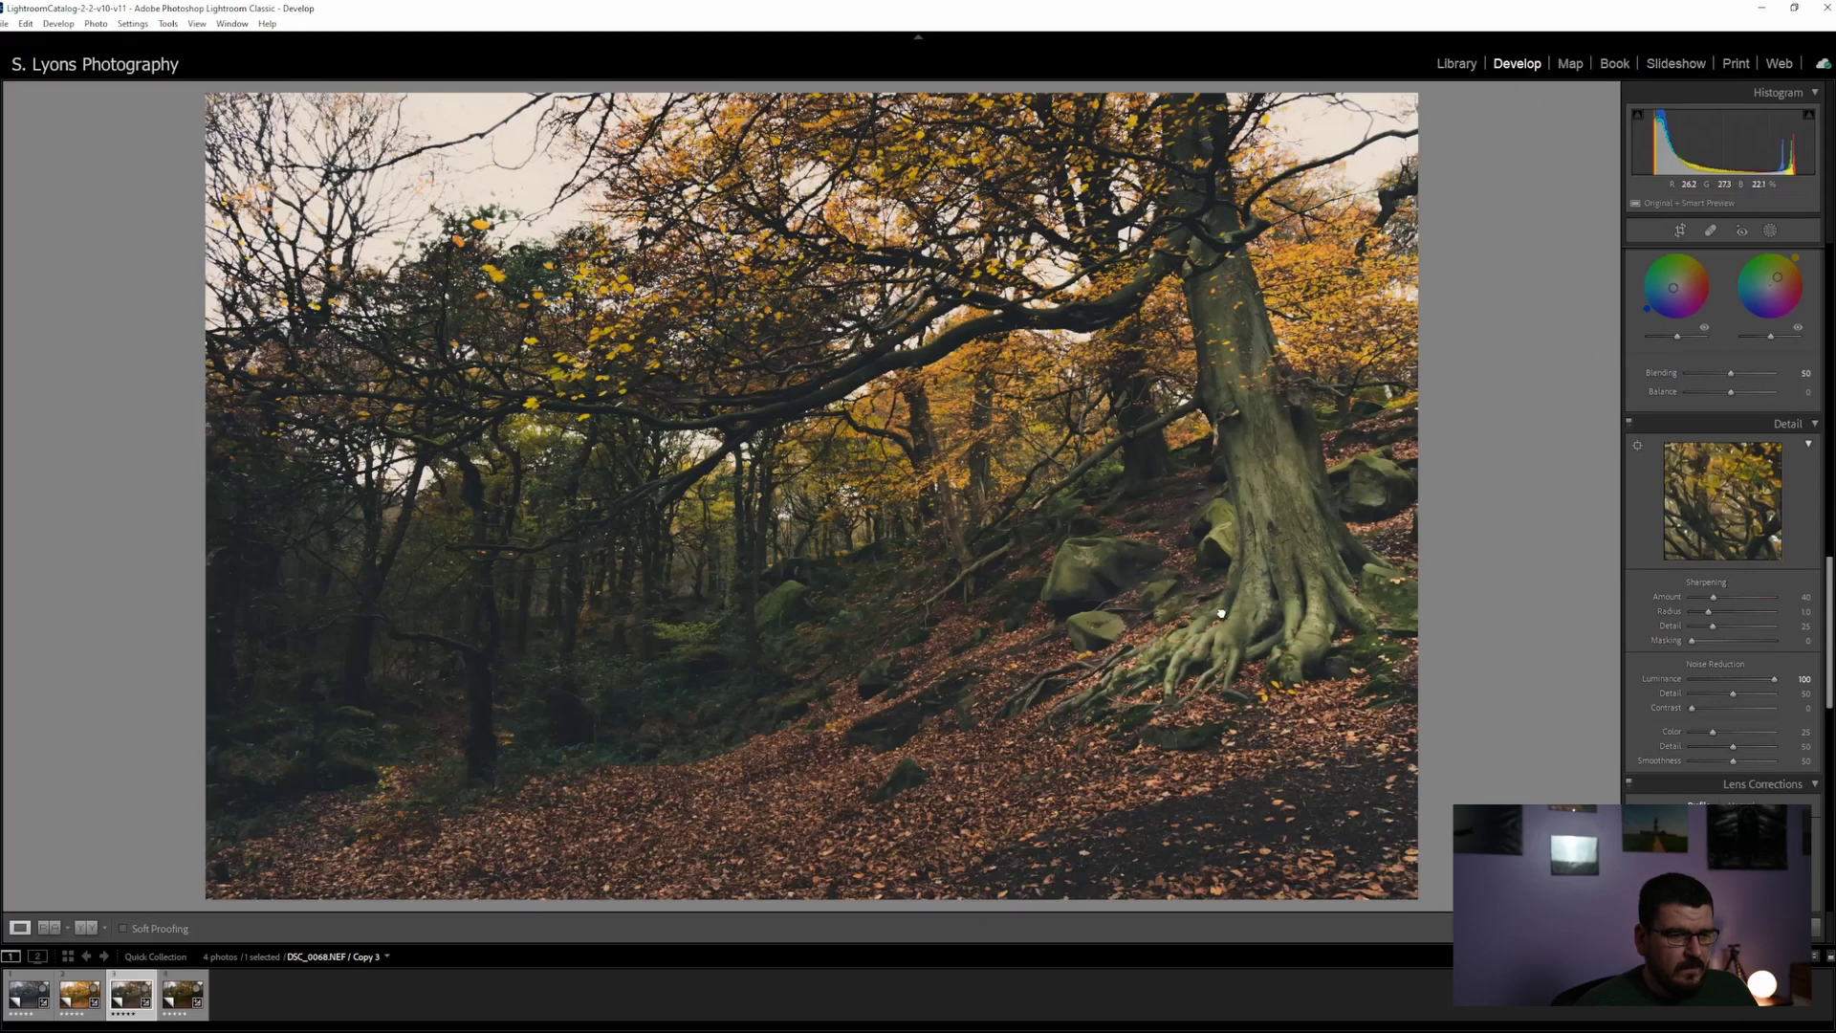
Set luminance noise reduction to 26 and the sharpening amount to 50, checking the detail on the tree's trunk and roots
left_click(1192, 654)
left_click(1129, 697)
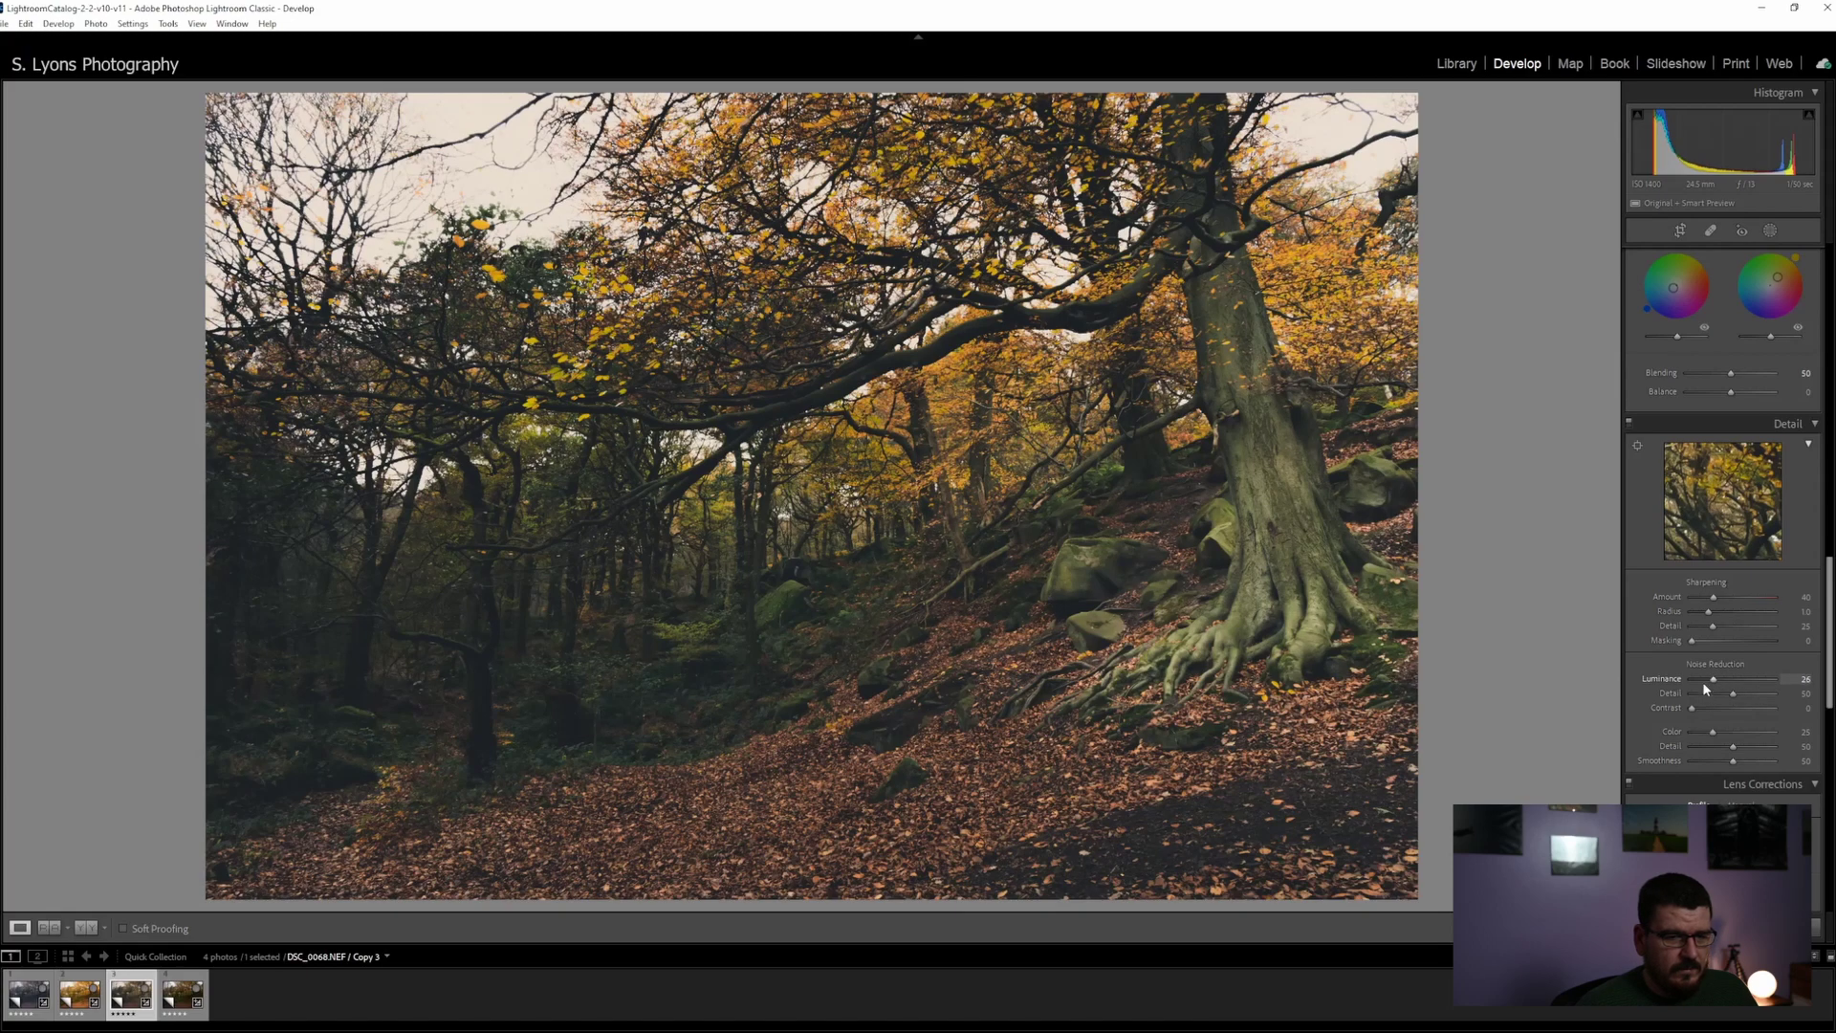
left_click(1283, 605)
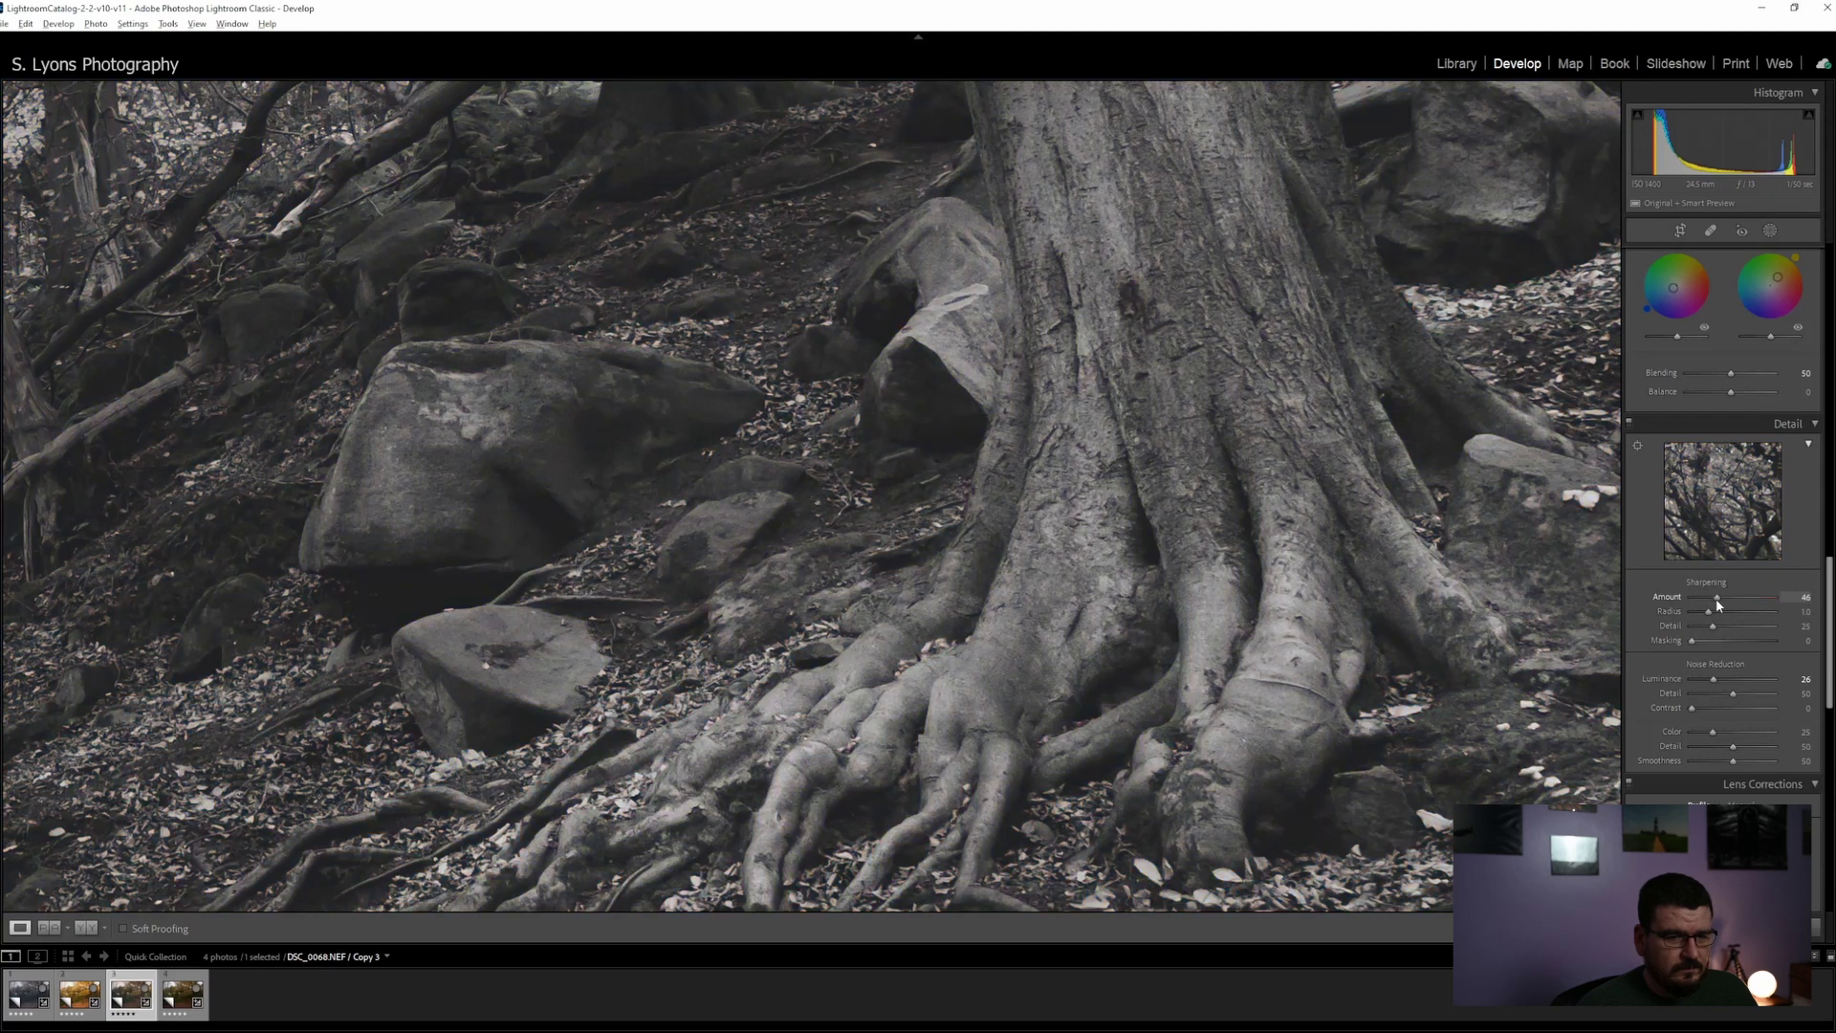
left_click_drag(1717, 604, 1719, 599)
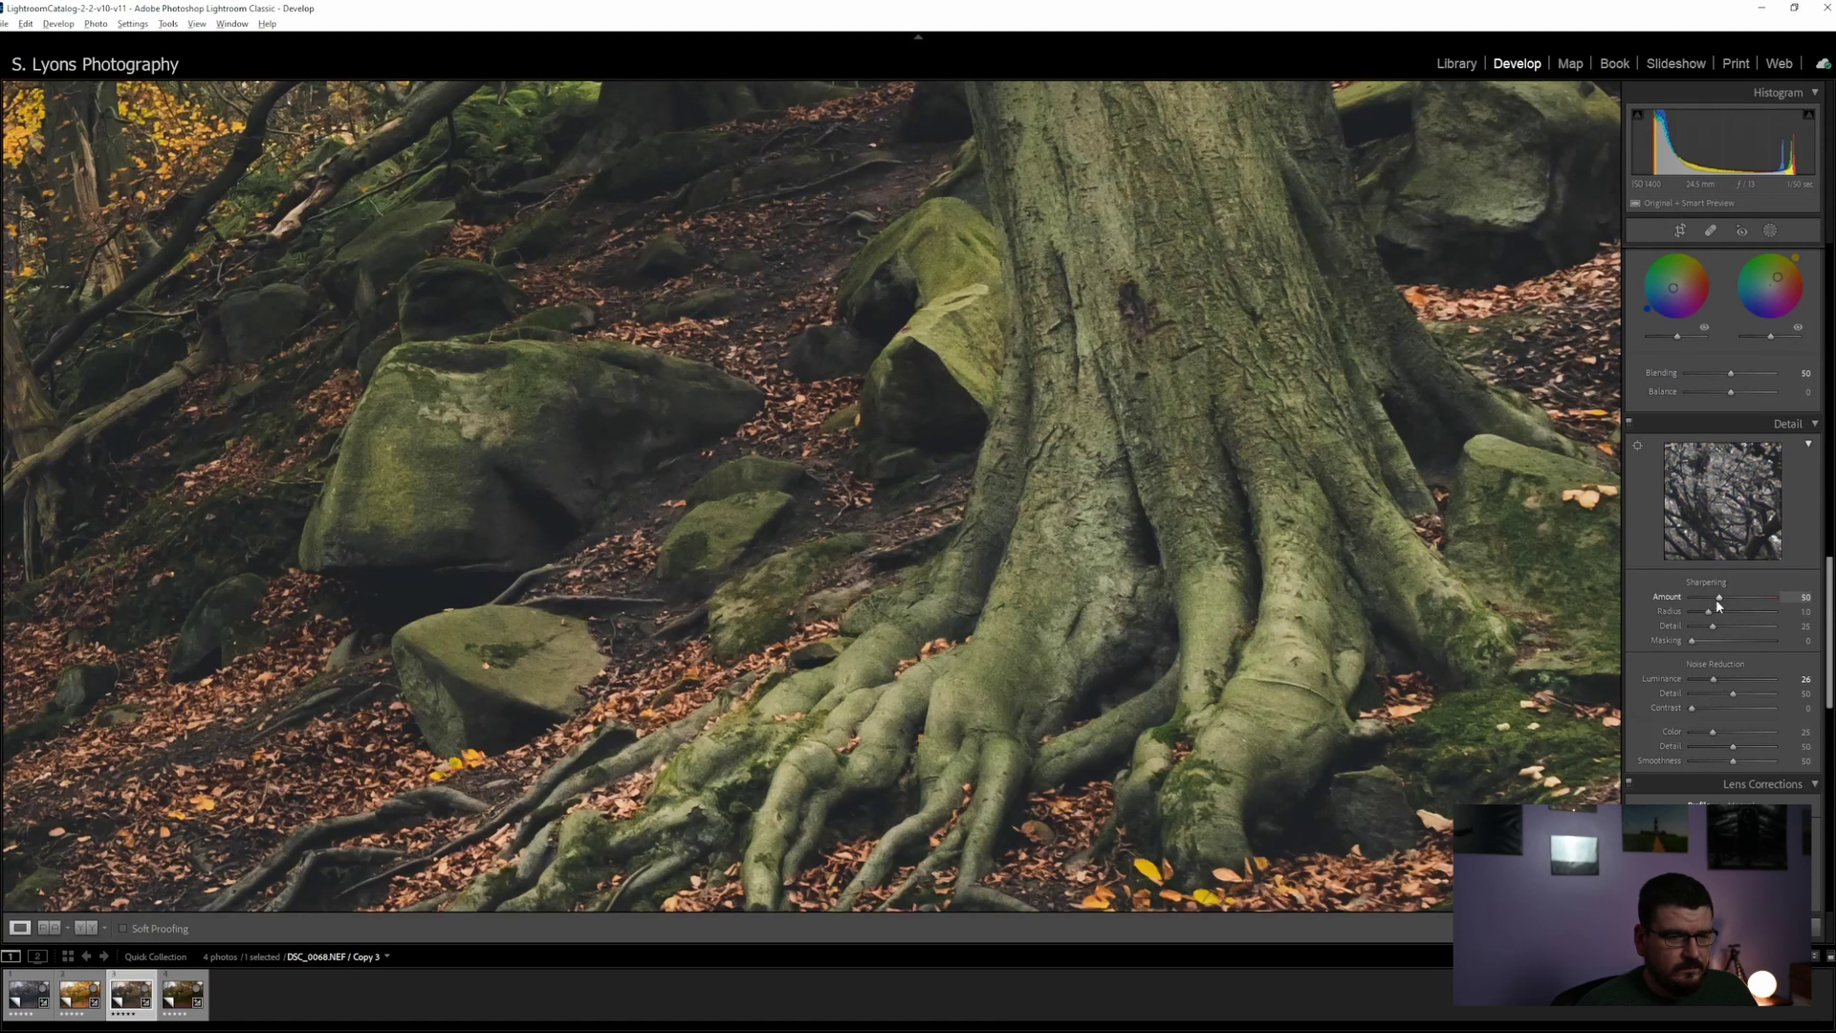
left_click(1072, 318)
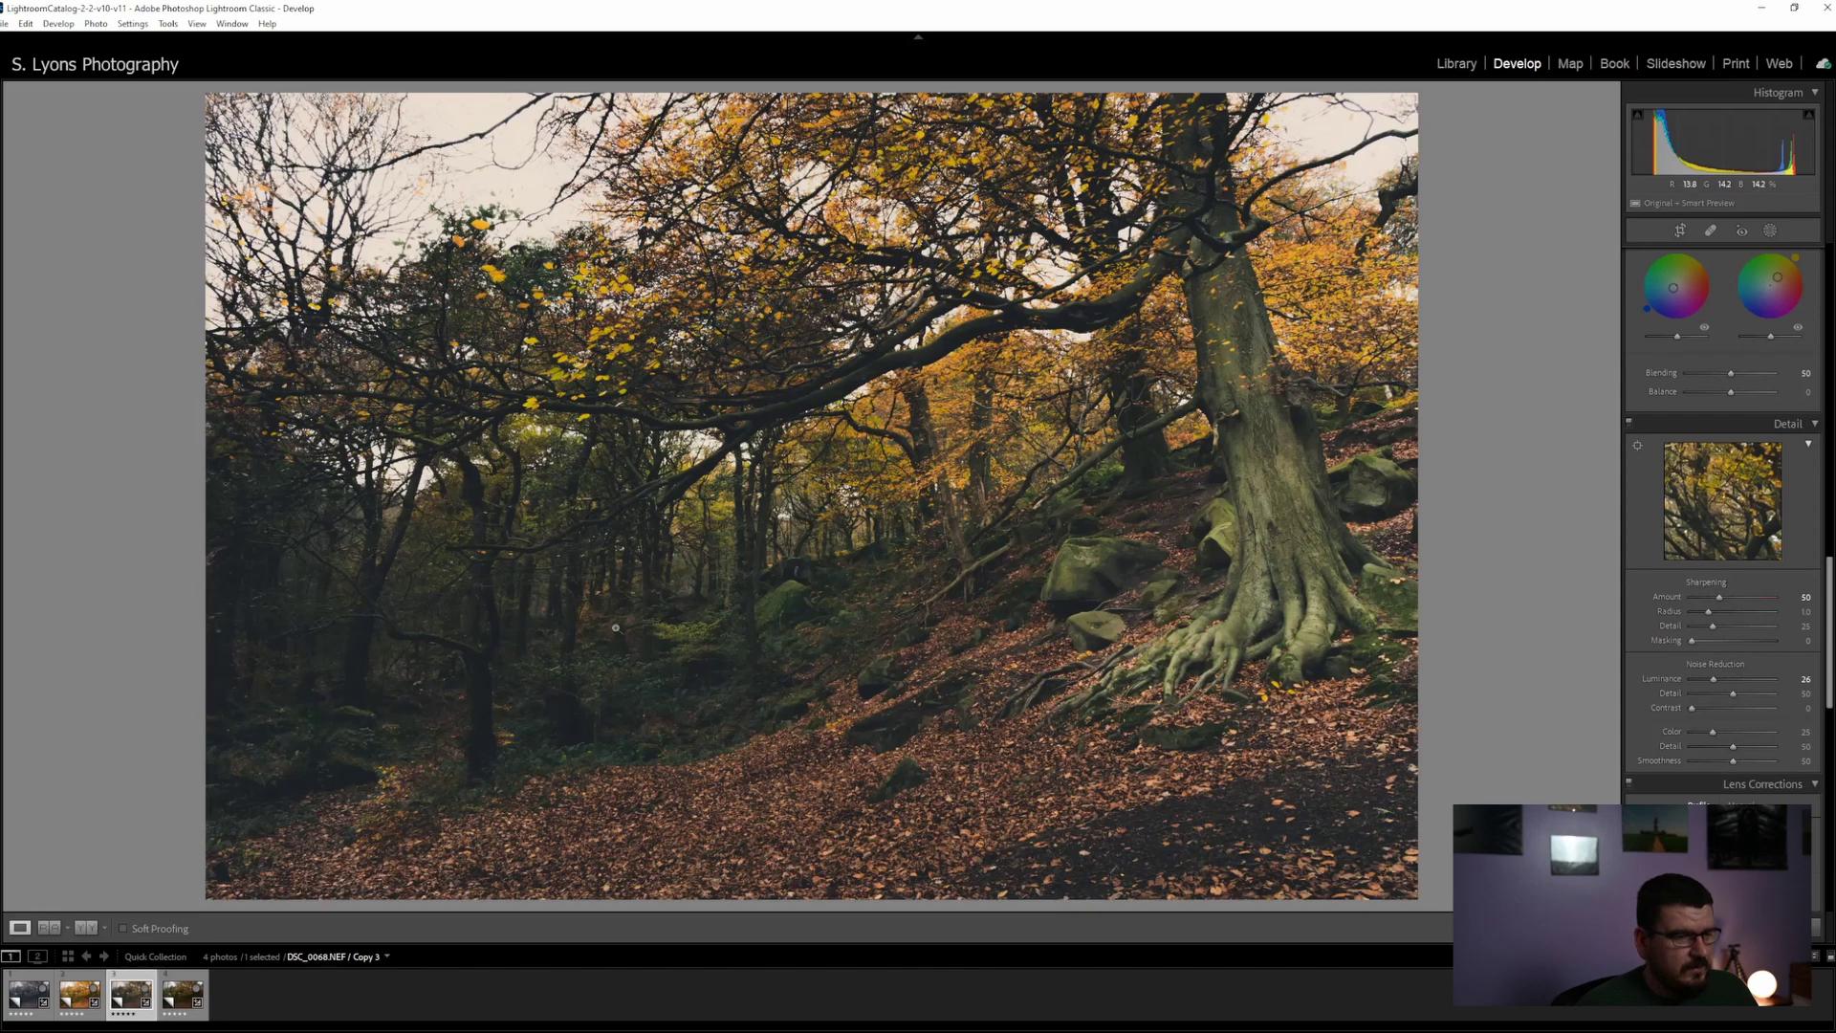
Review the remaining adjustments and compare the faded edit with the original photo
scroll(1655, 564, "down", 5)
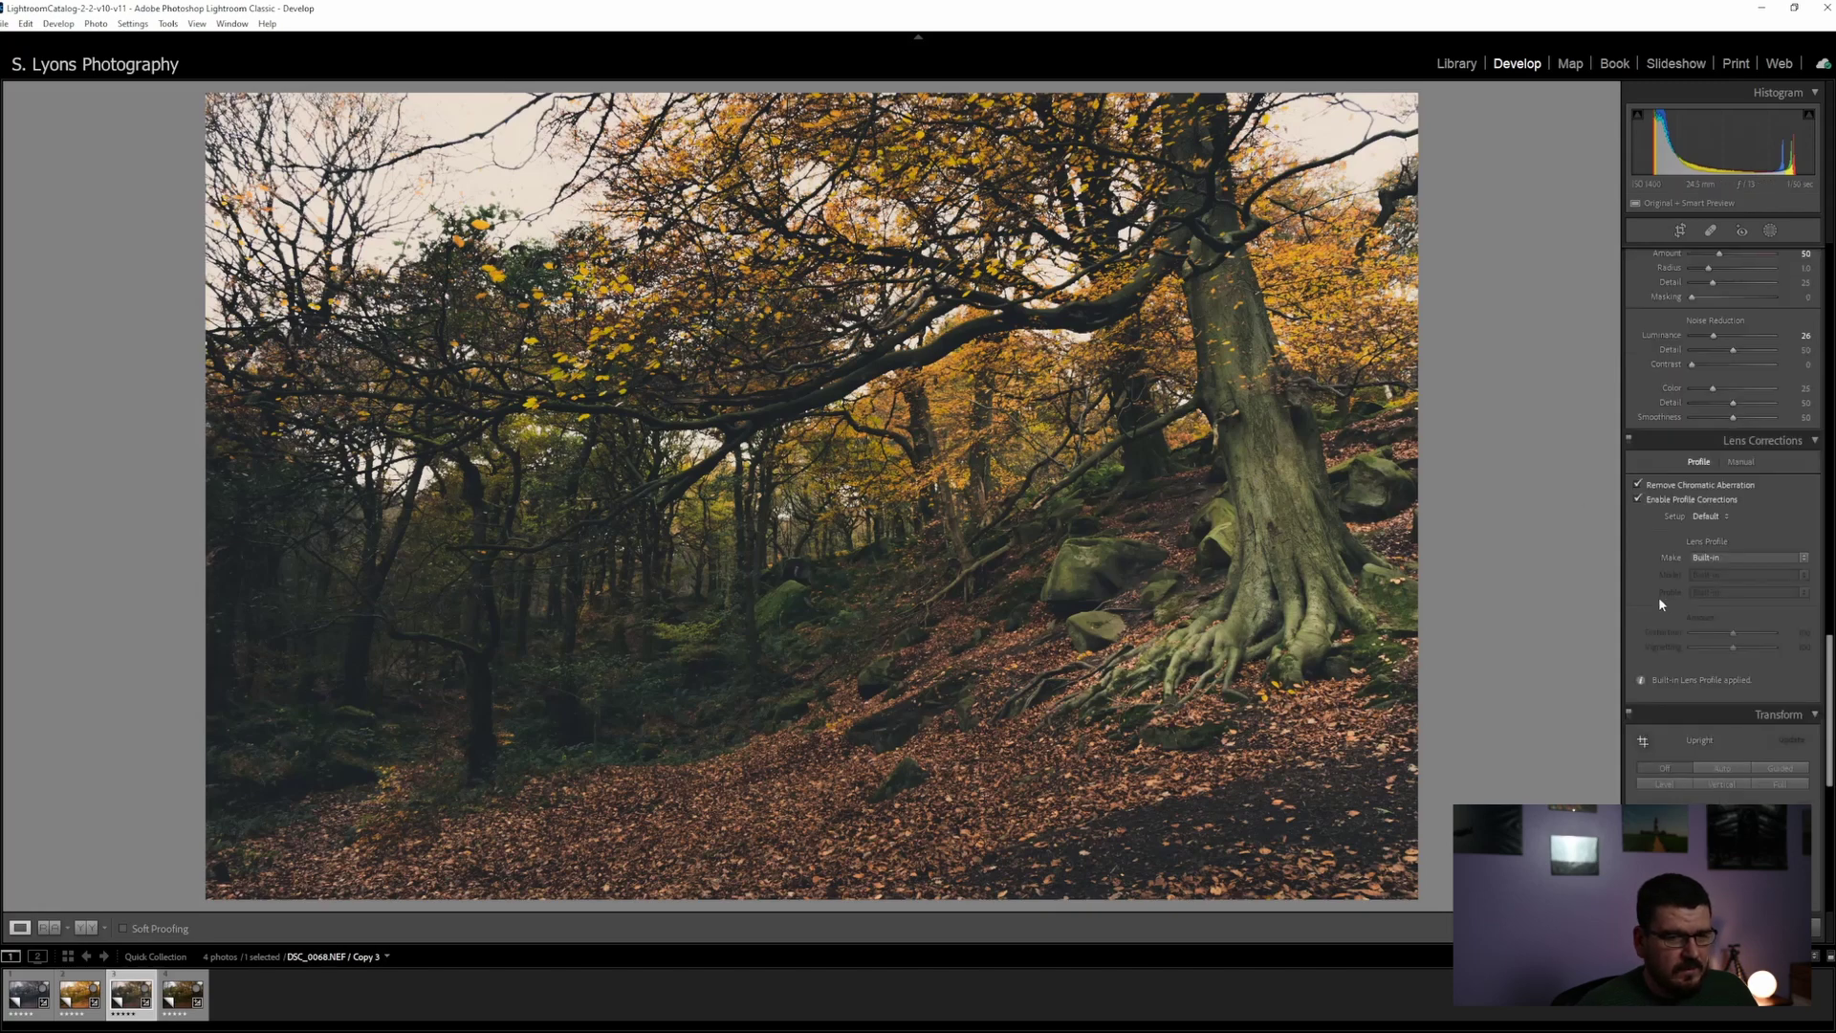
scroll(1659, 599, "up", 10)
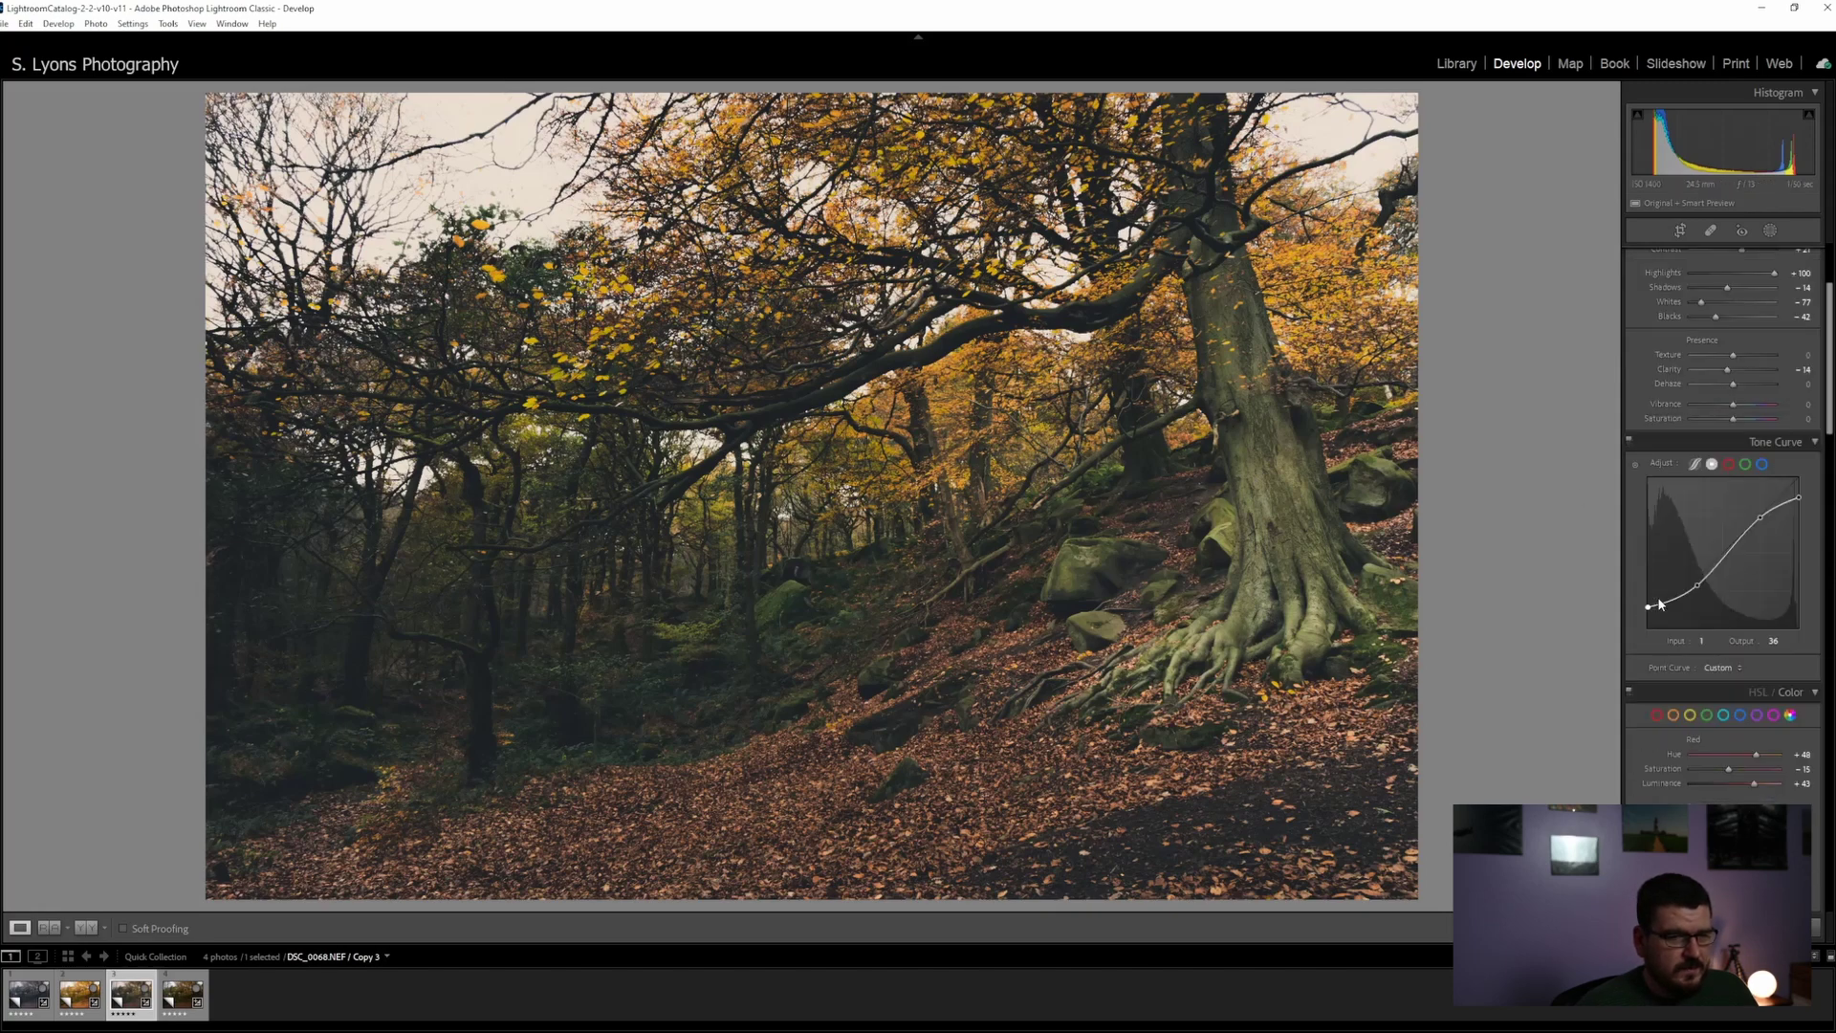
scroll(1660, 604, "up", 3)
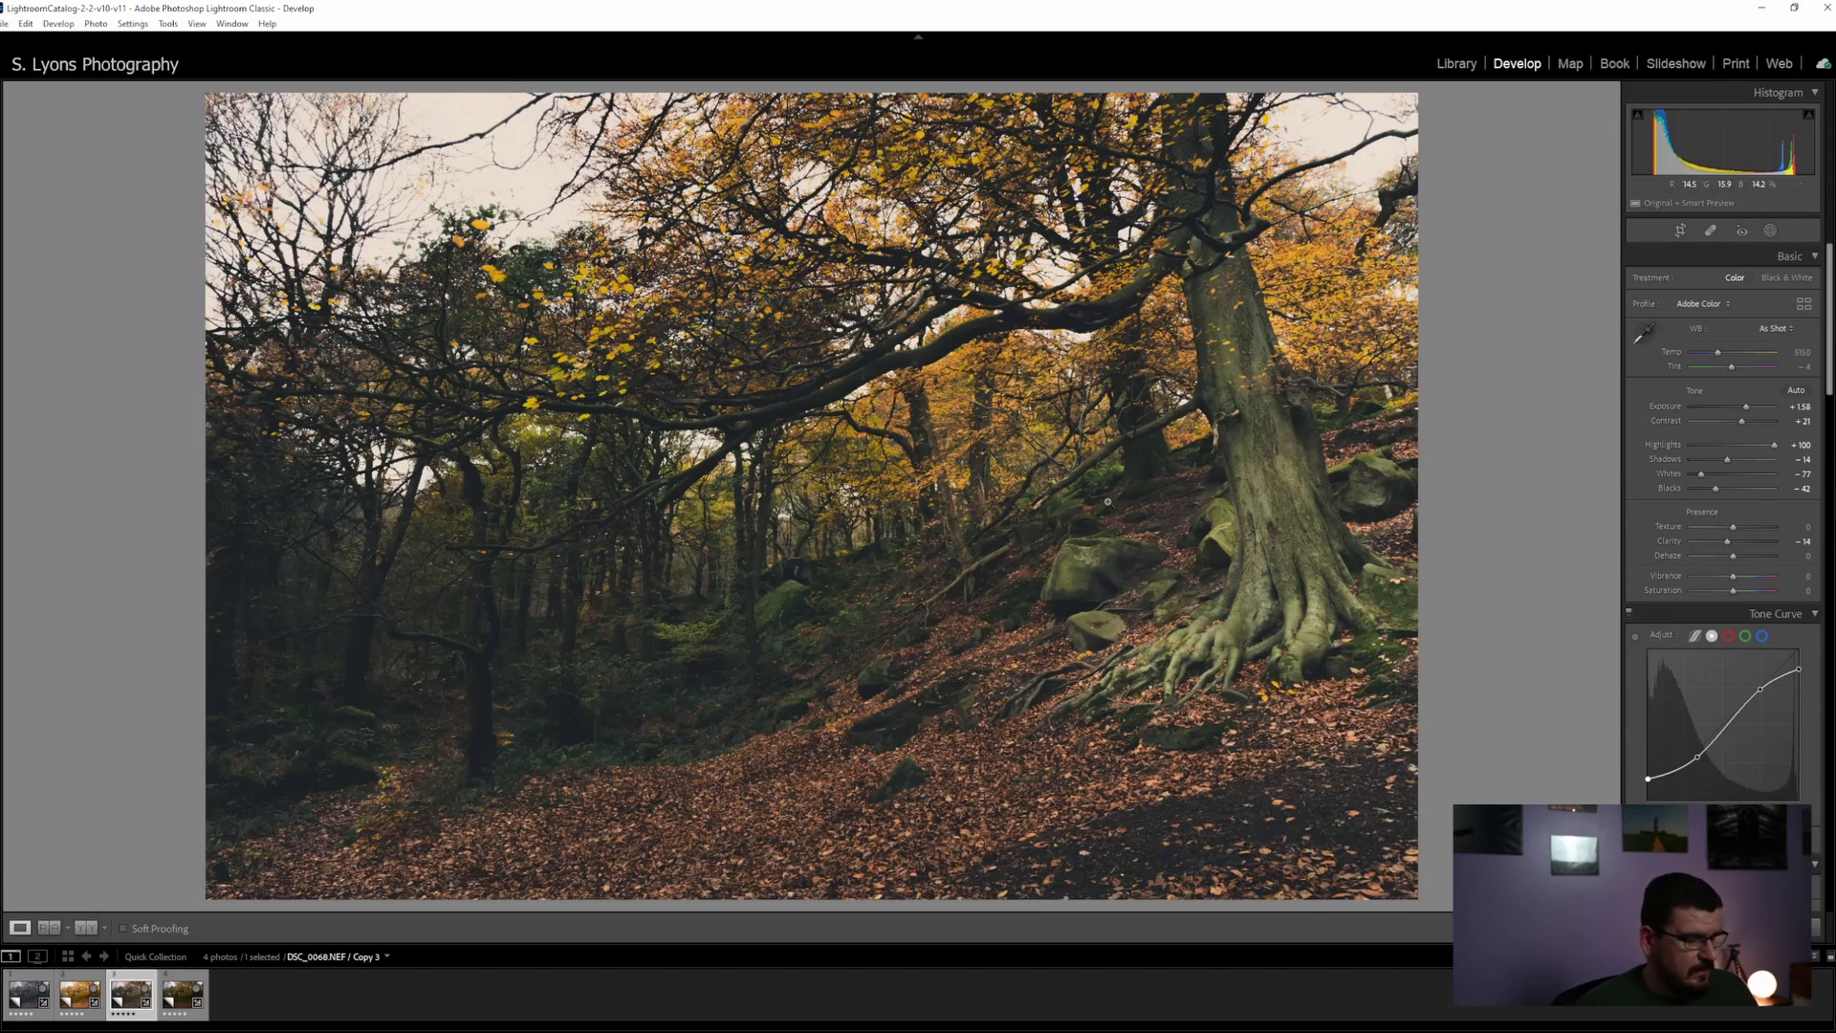
key("backslash")
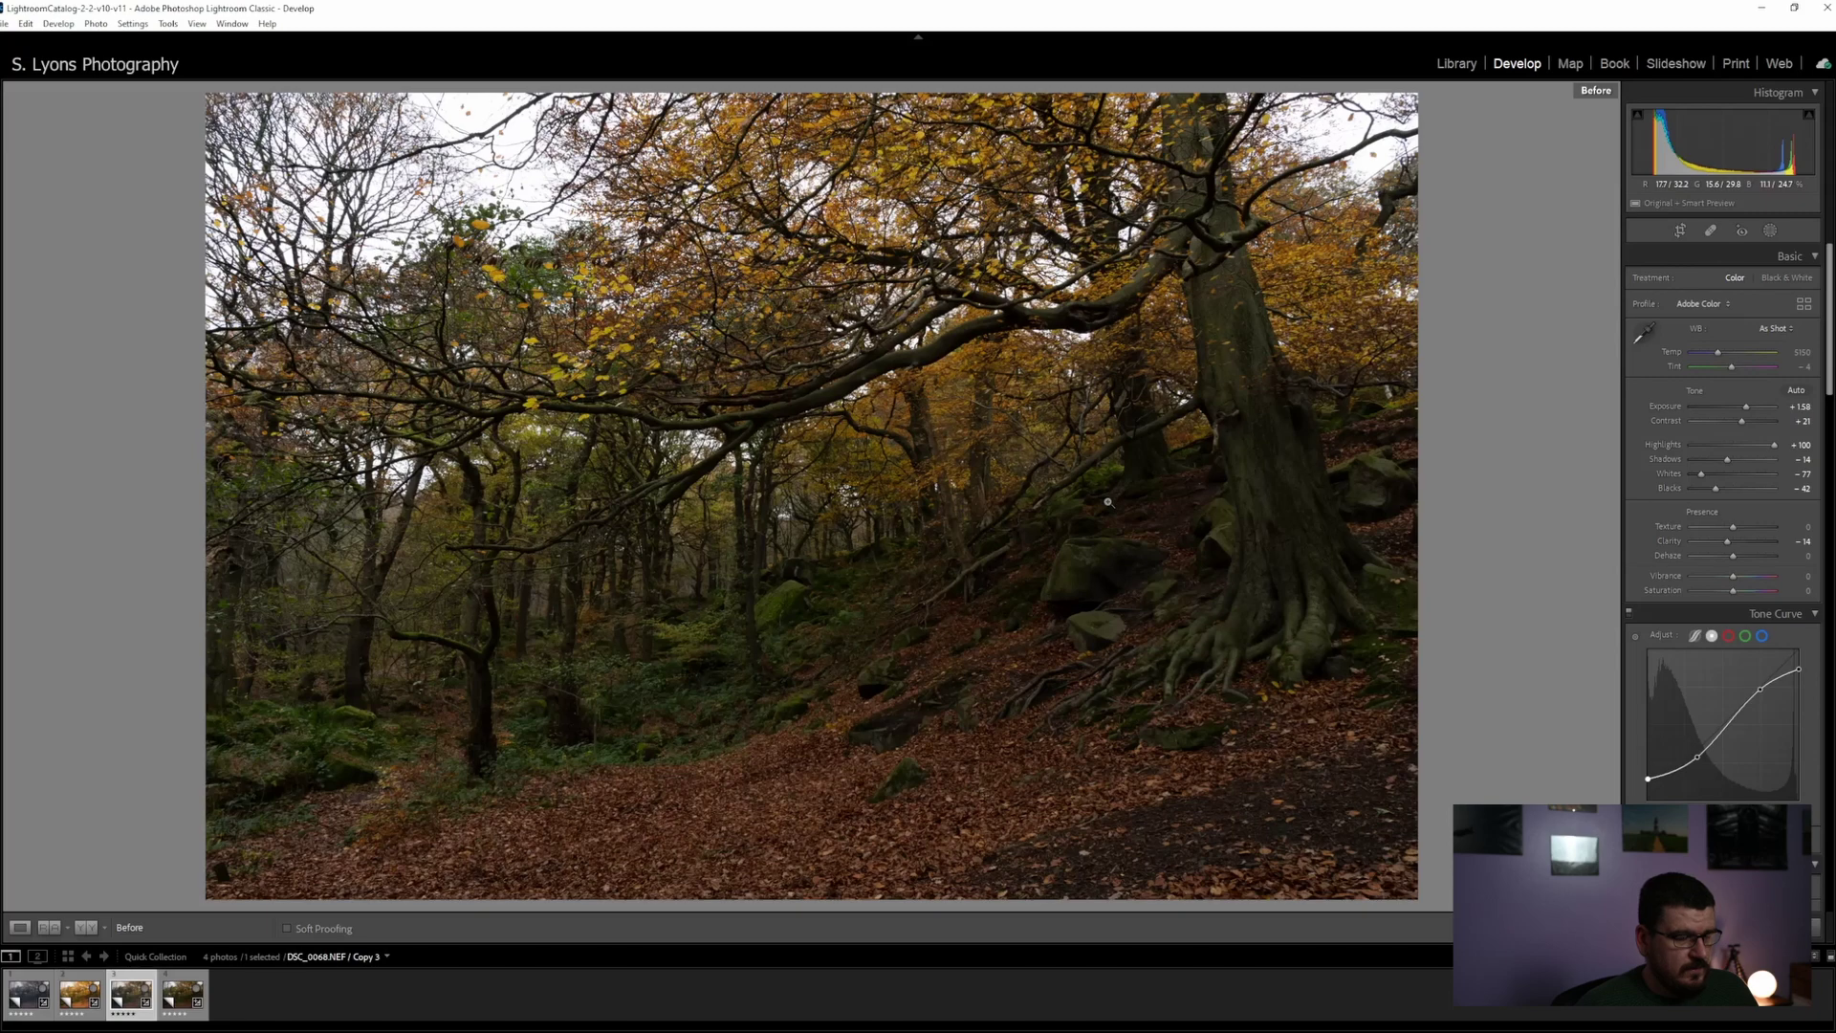
key("backslash")
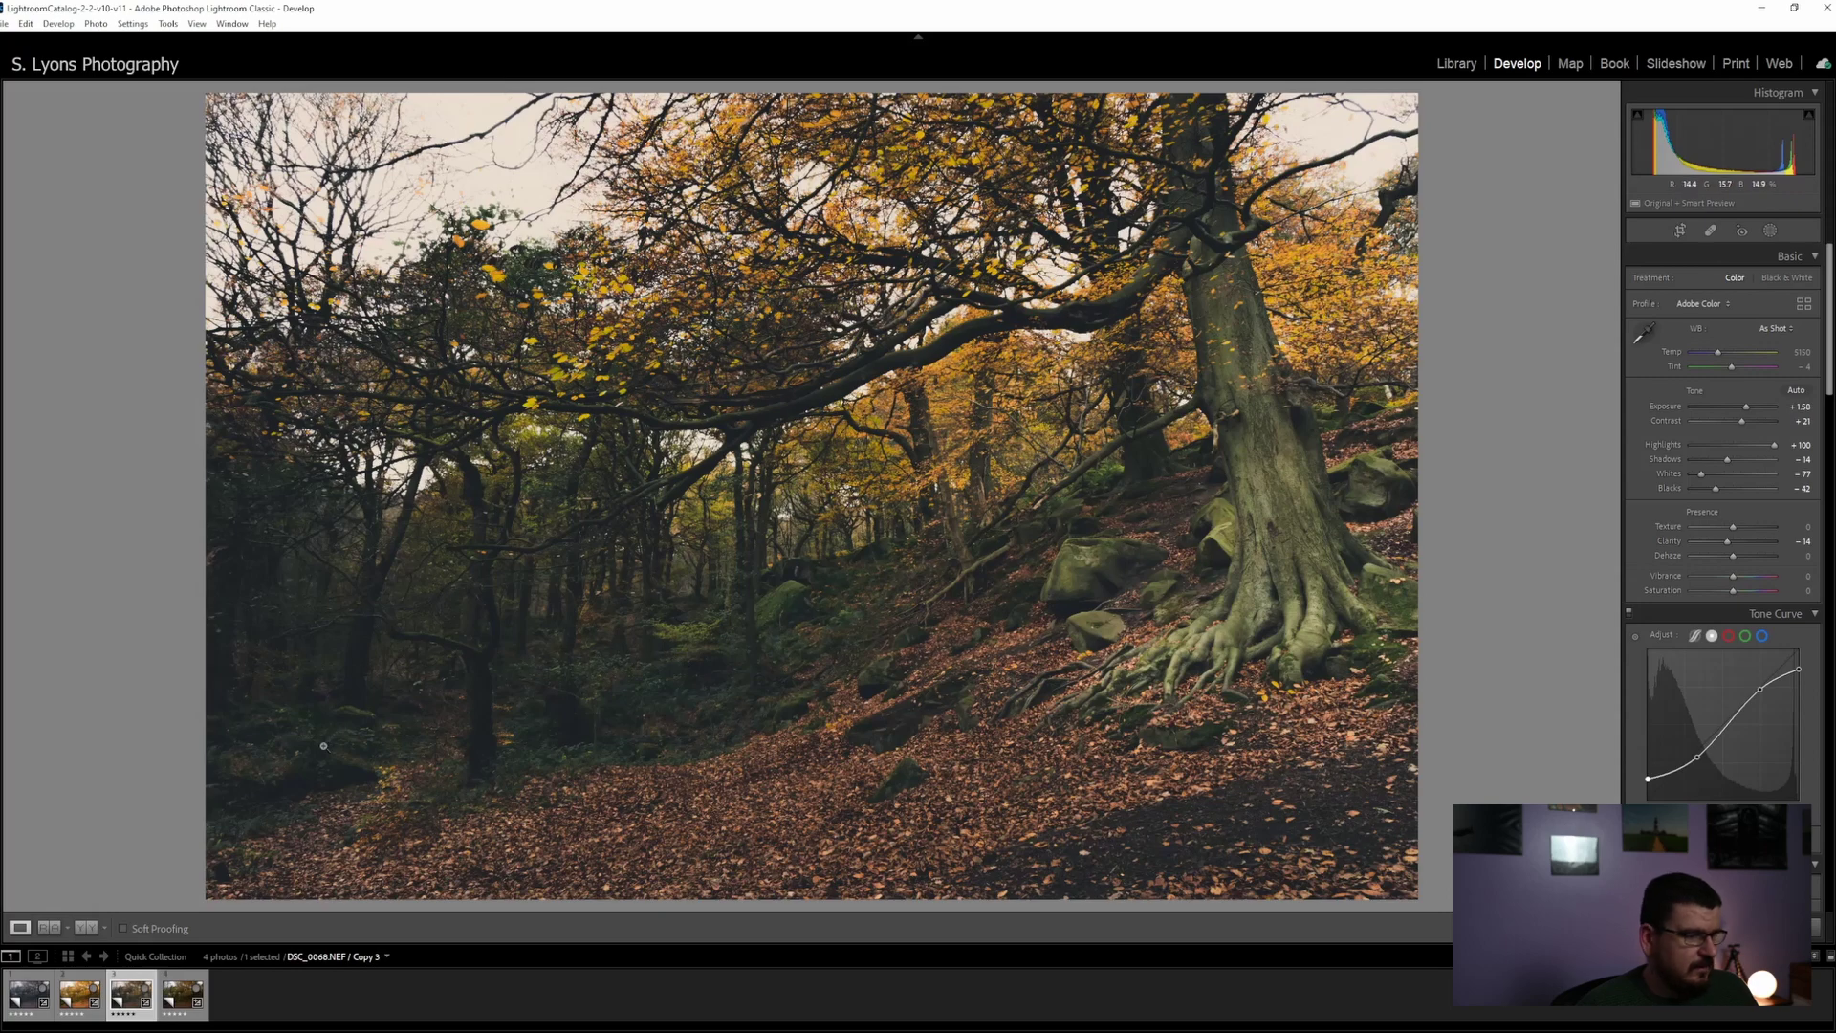
Open the fourth virtual copy and convert it to black and white
left_click(182, 995)
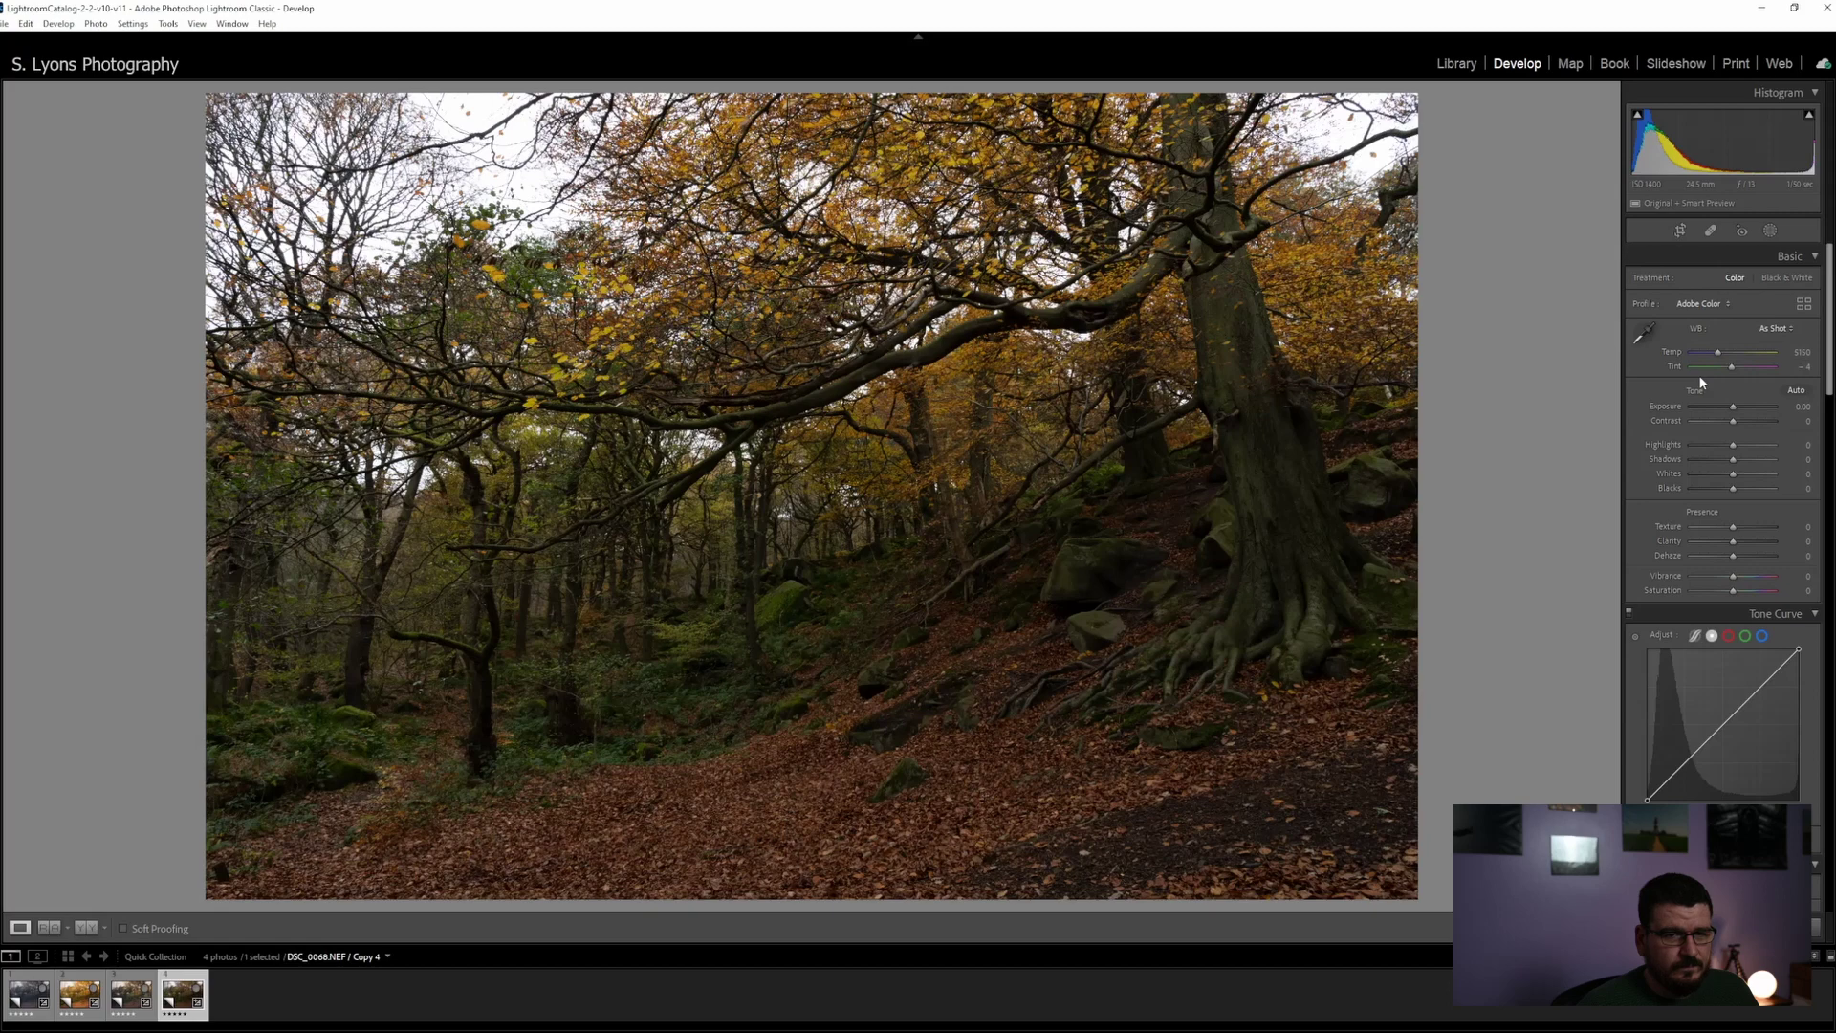
key("v")
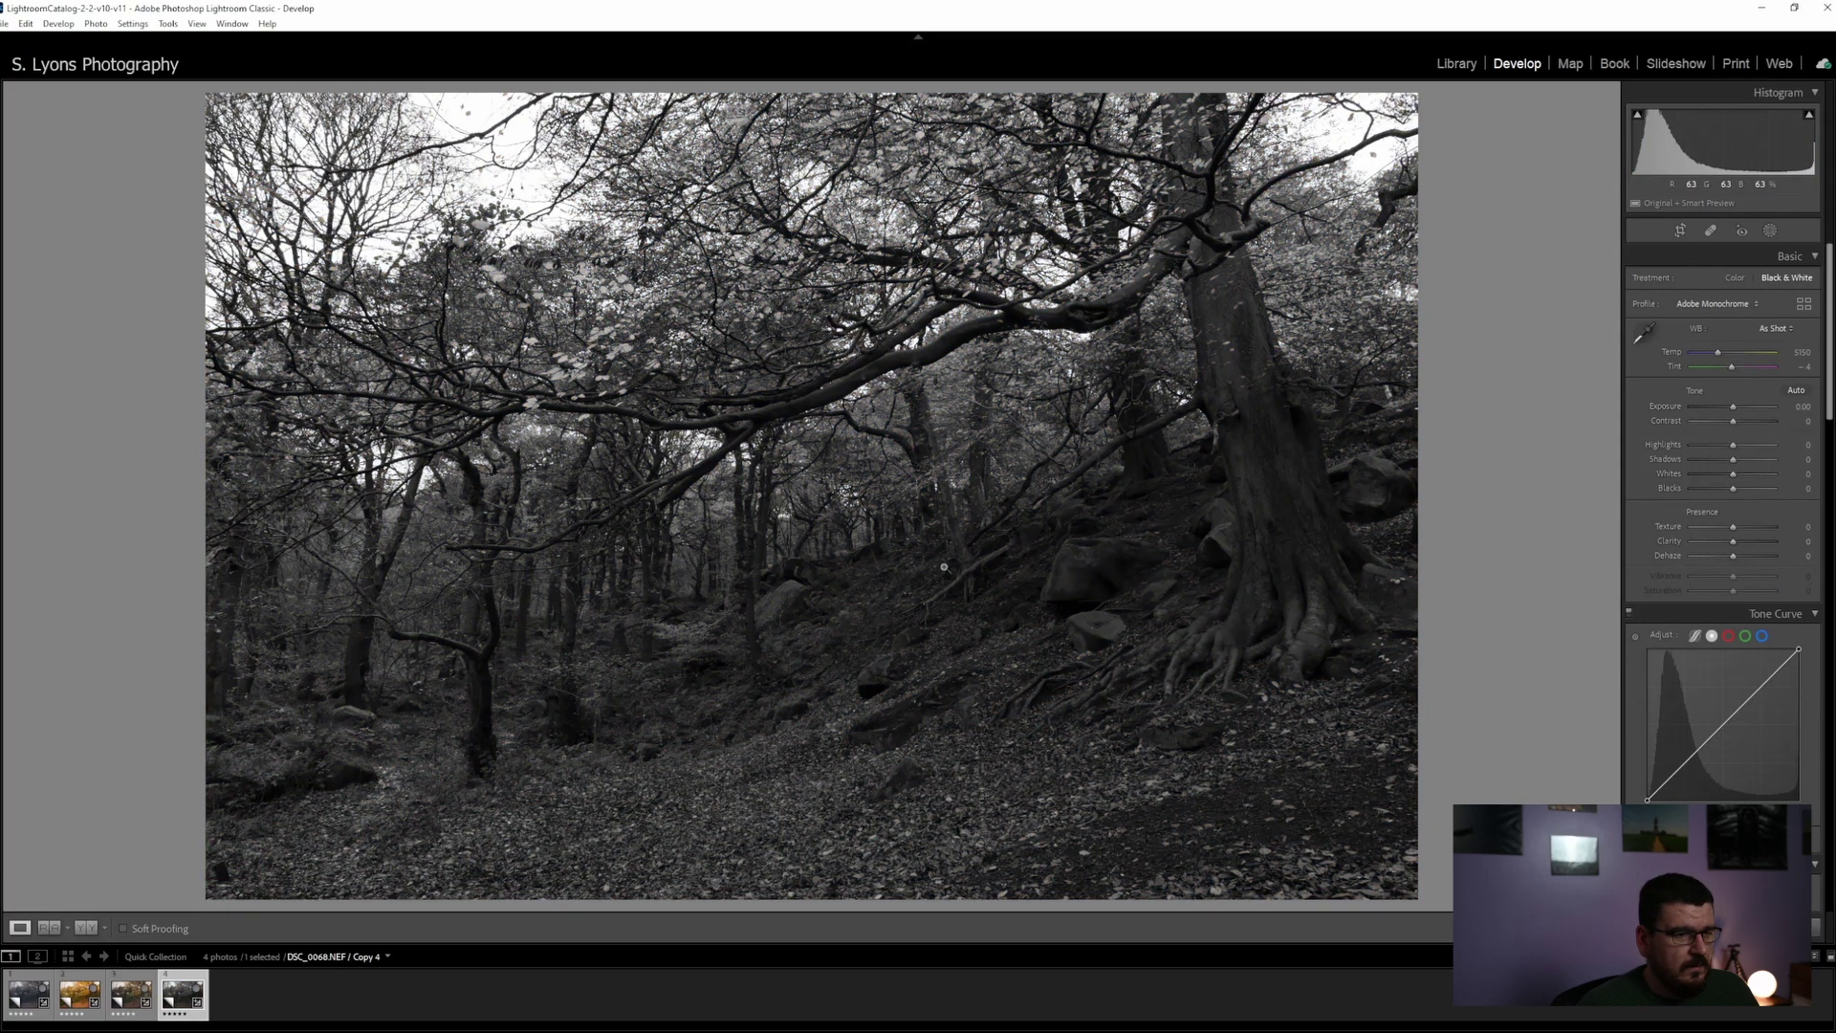
Set exposure to +1.84, contrast to +49, highlights to −19, shadows to +23, whites to −25 and blacks to +25
left_click_drag(1732, 406, 1721, 478)
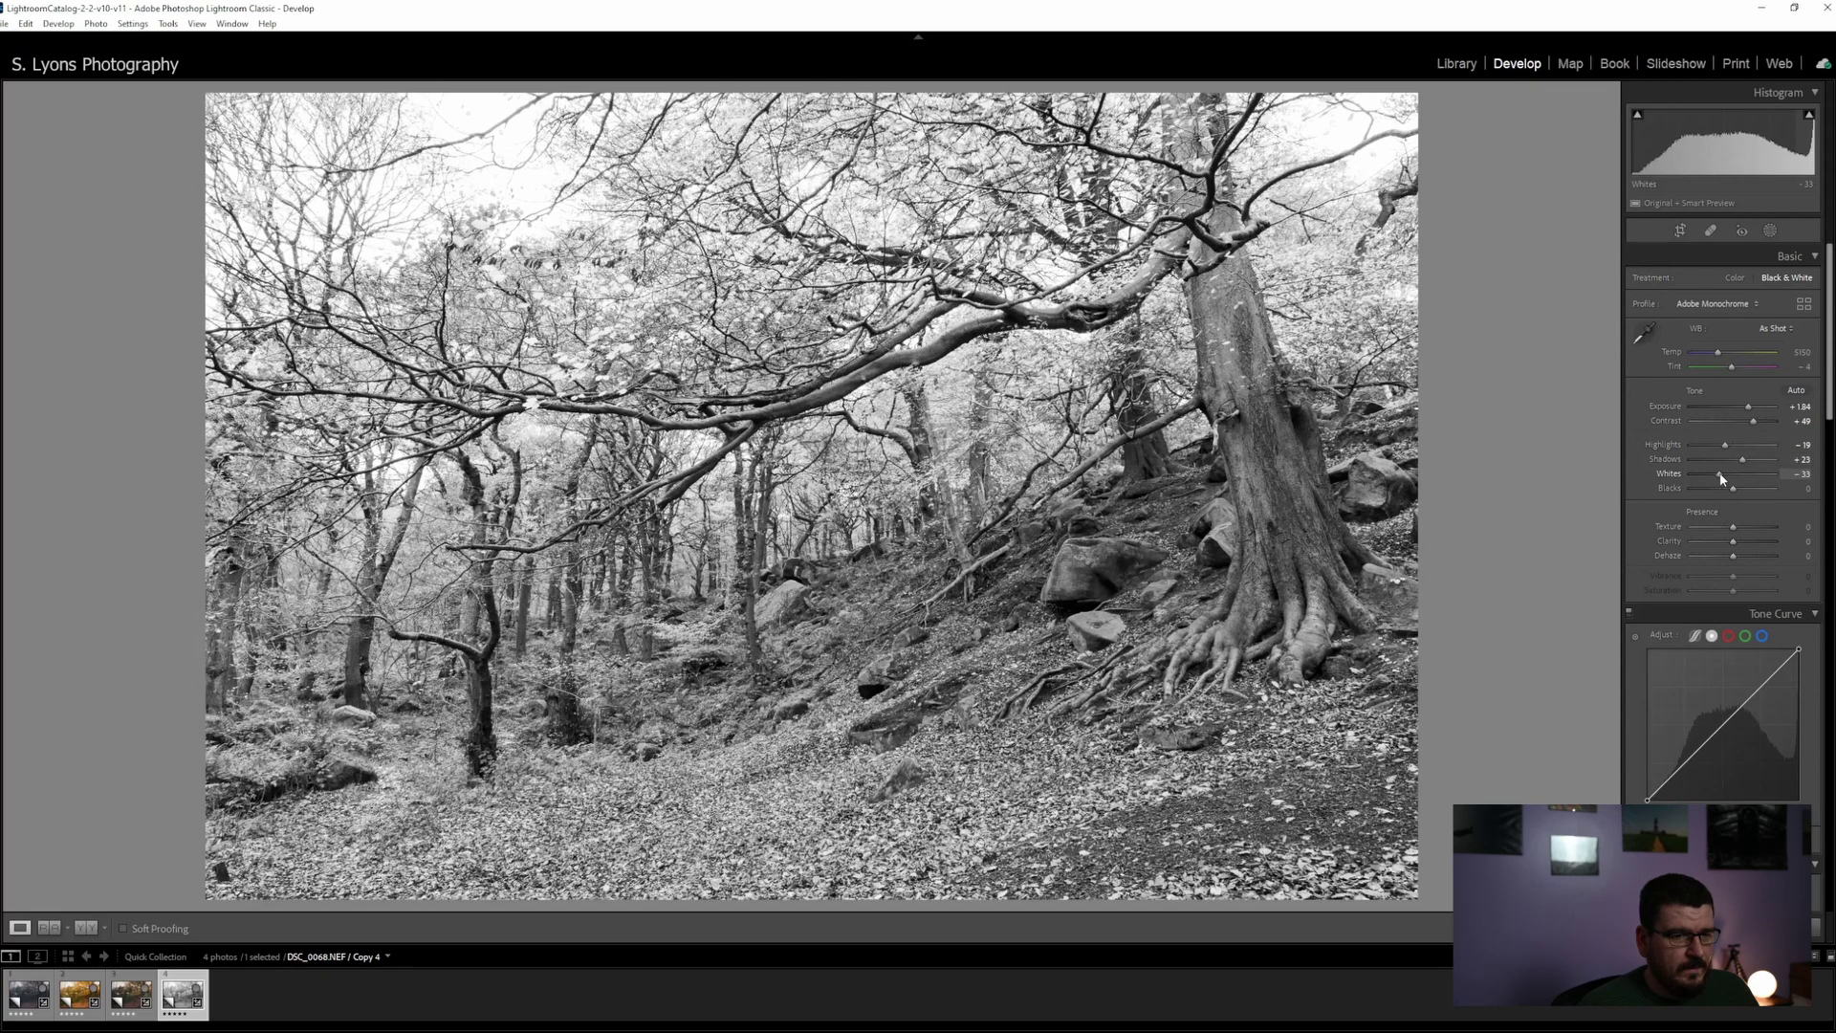
left_click_drag(1740, 488, 1743, 491)
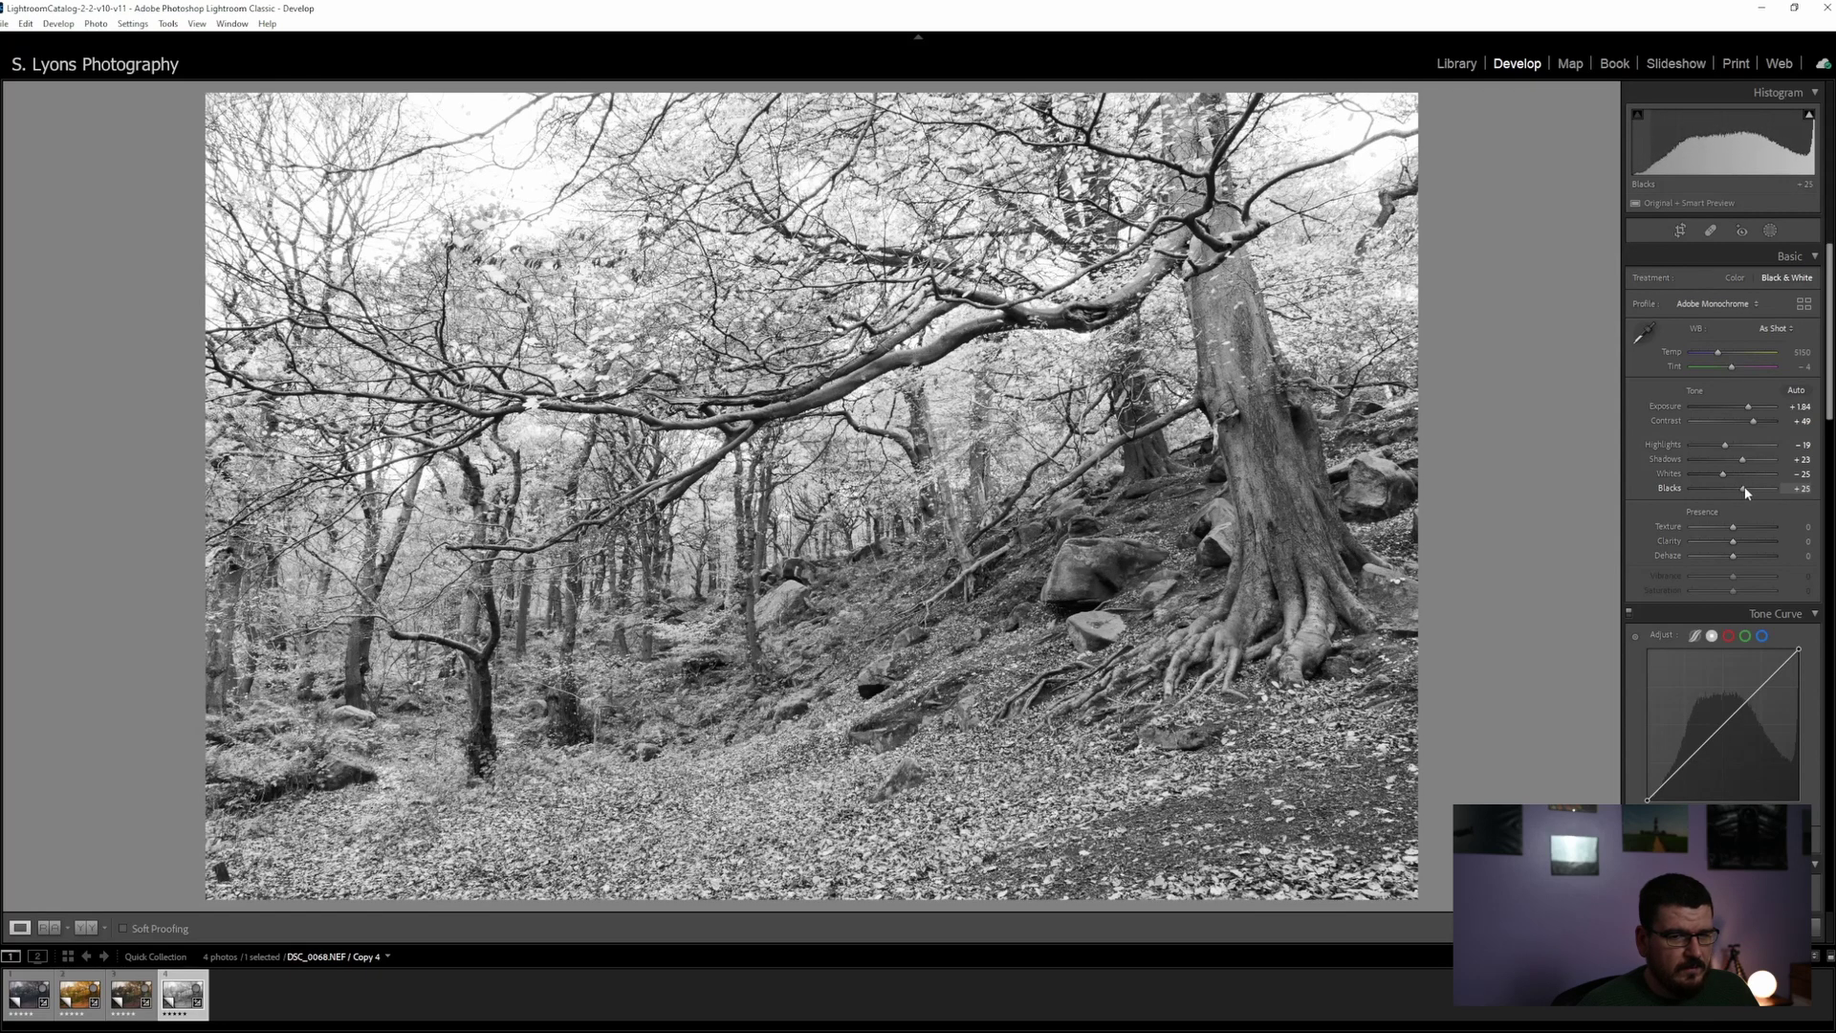
Set texture to −12 and clarity to +14, and inspect the result on the large tree's trunk up close
scroll(1685, 447, "down", 3)
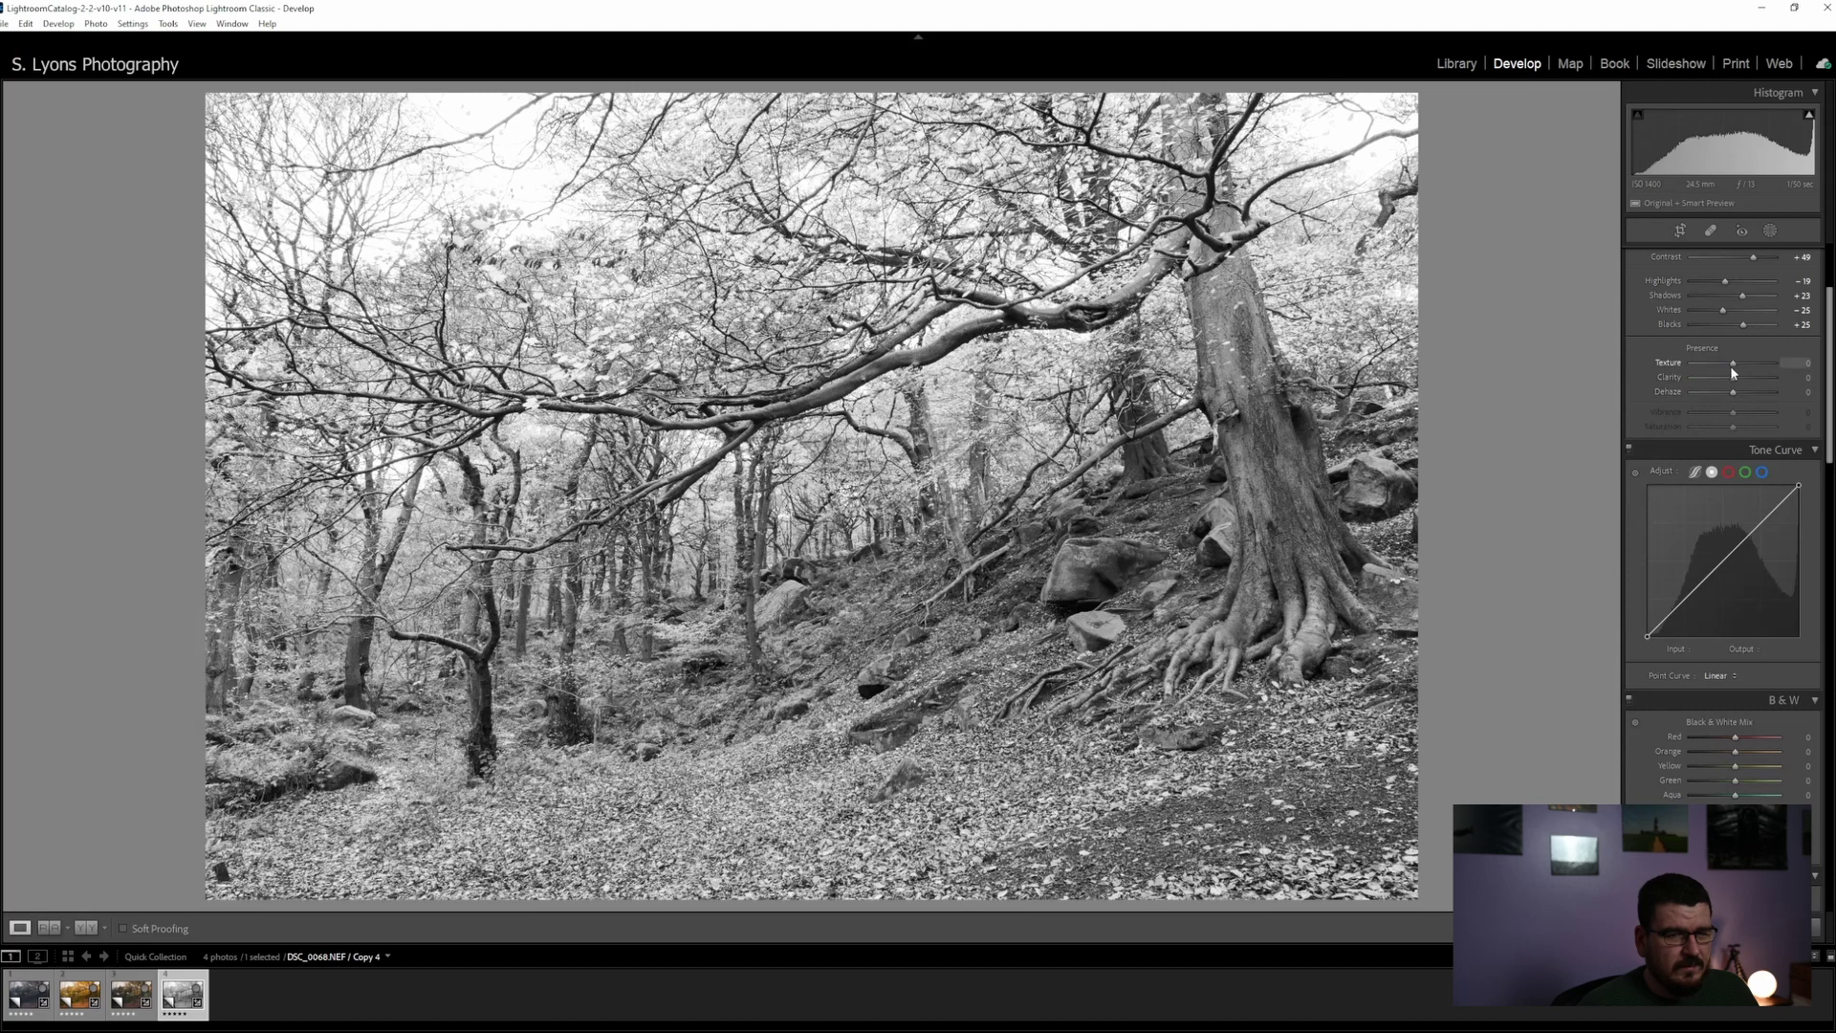
left_click_drag(1733, 377, 1729, 364)
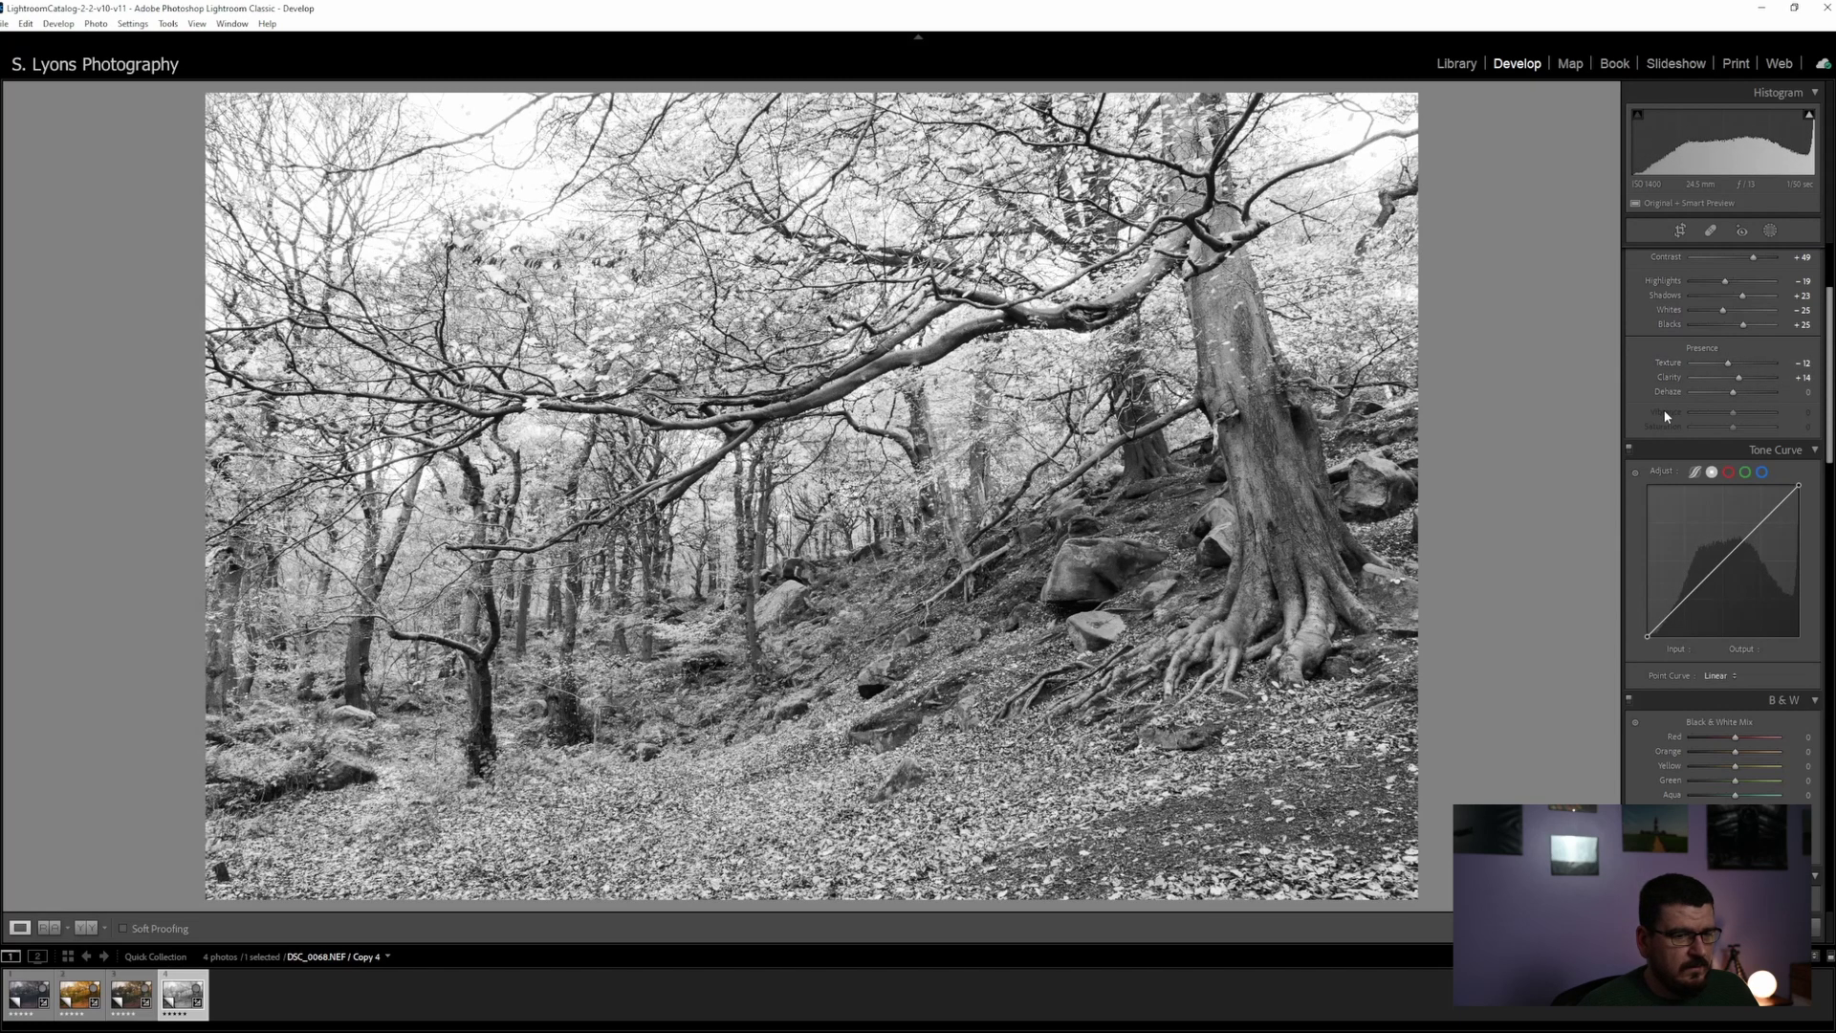
scroll(1665, 416, "down", 3)
left_click(1253, 525)
left_click_drag(1254, 525, 1006, 387)
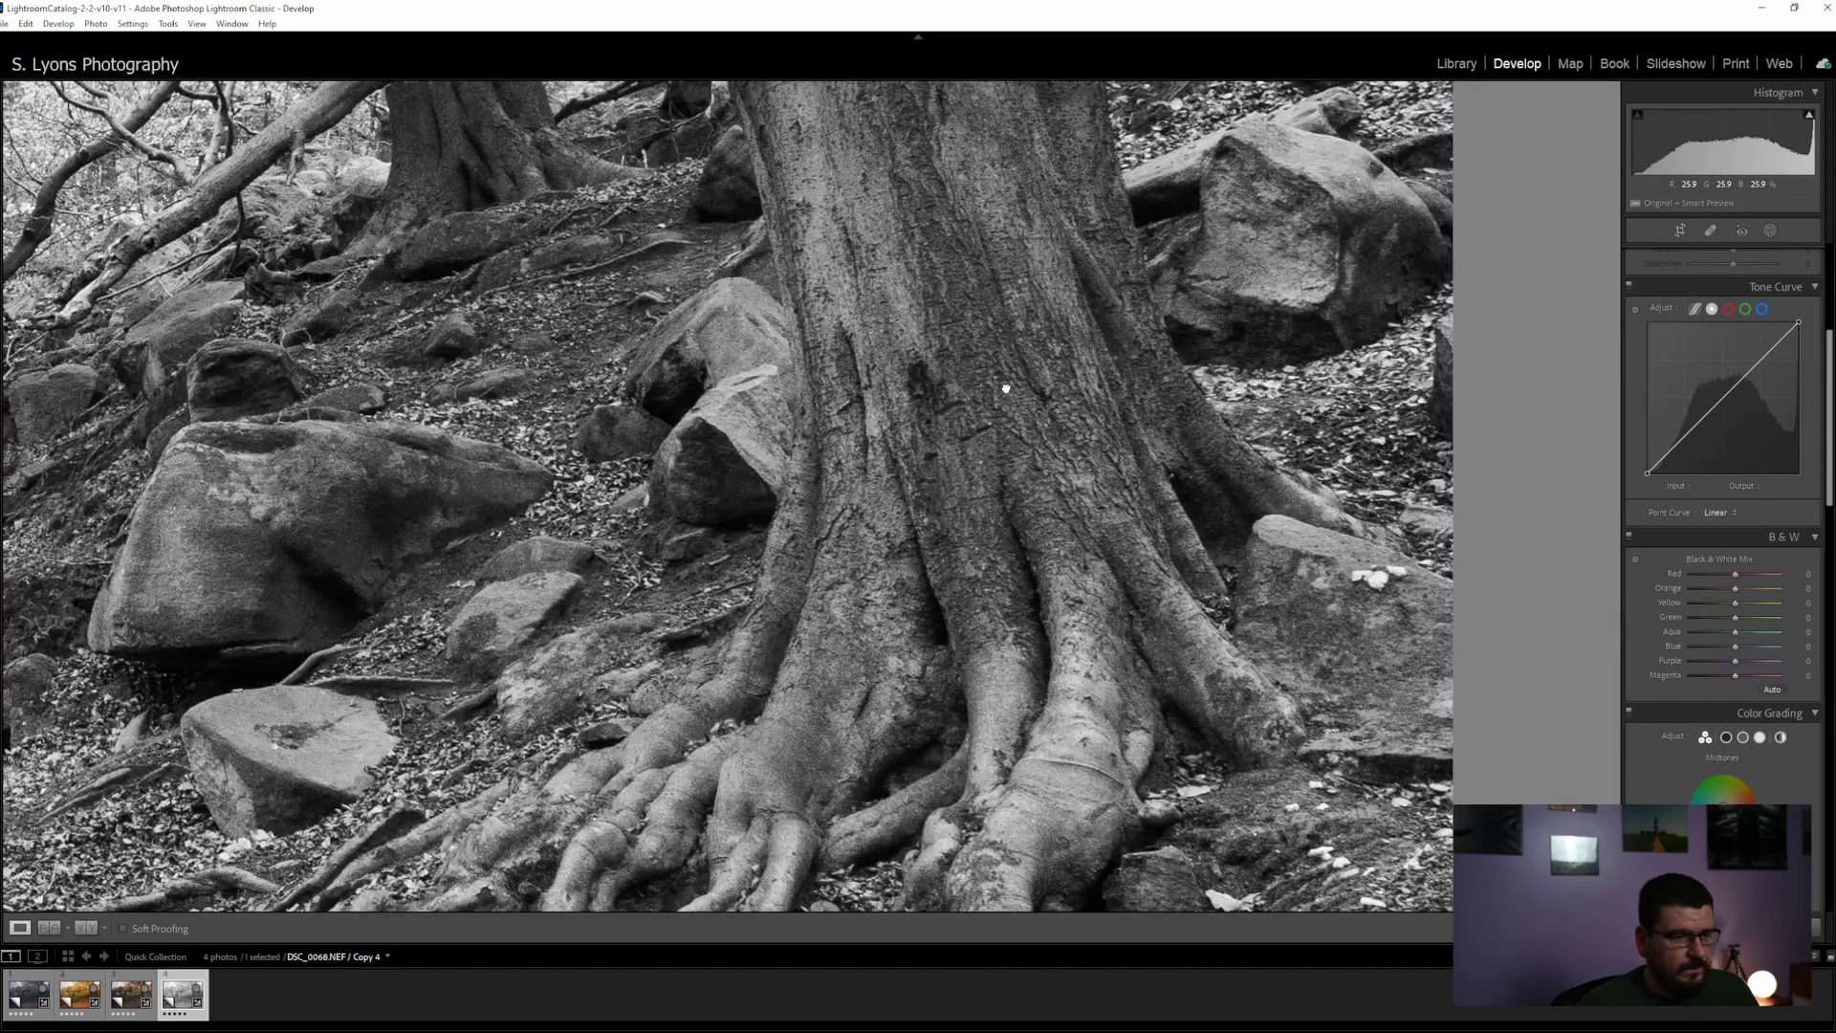
left_click(1006, 387)
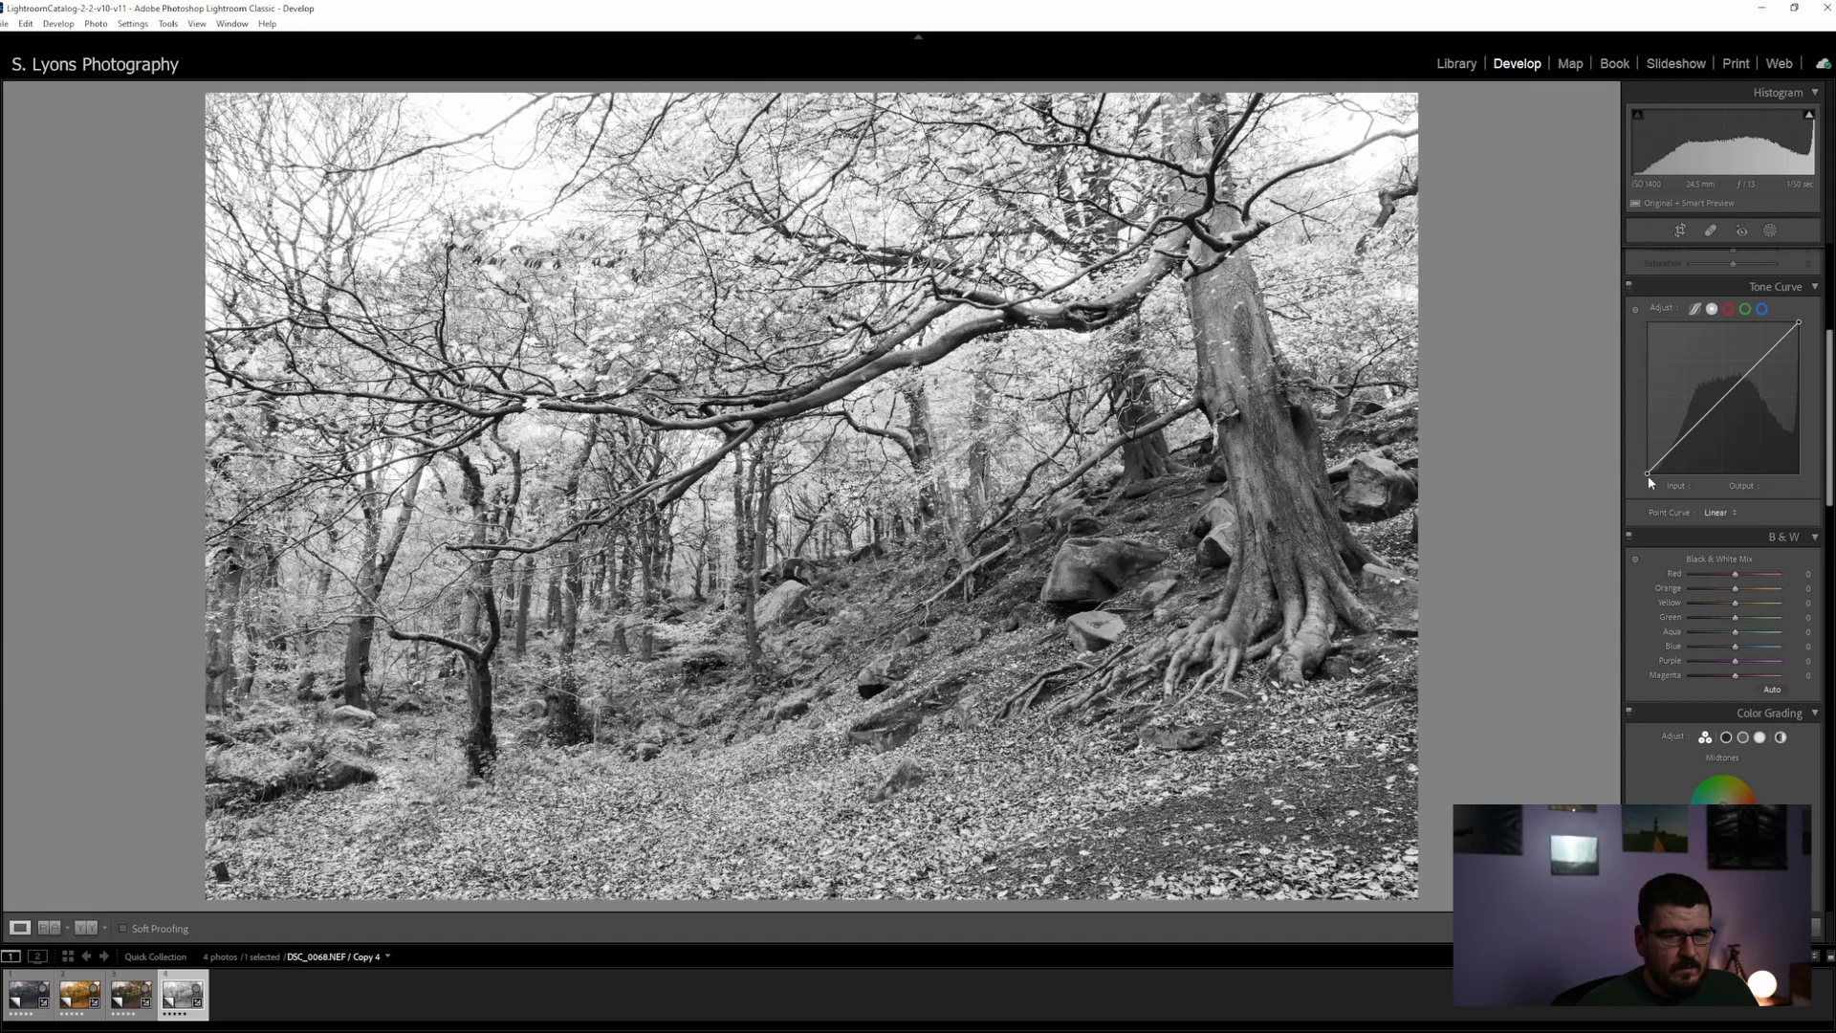
Shape a faded S-curve with the black point at output 26, a lowered white point, an upper point and a shadow point at 60/44
left_click_drag(1648, 473, 1647, 458)
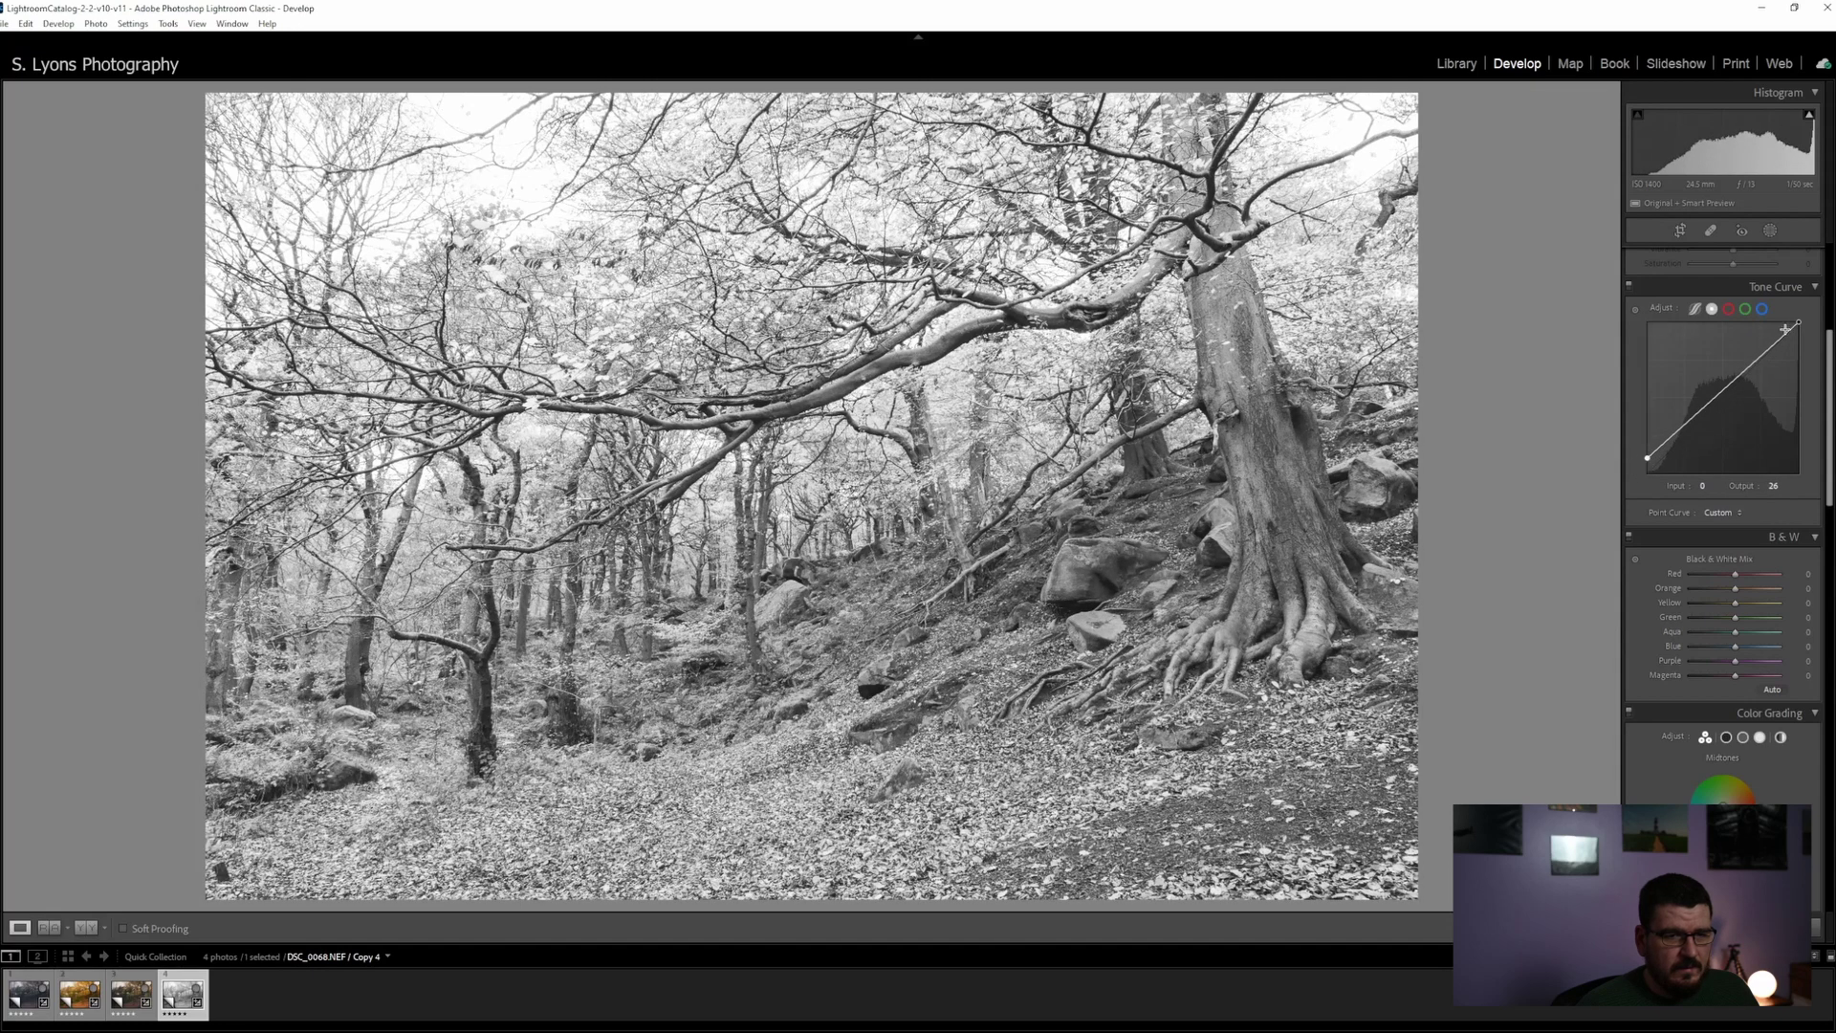
left_click_drag(1798, 323, 1766, 357)
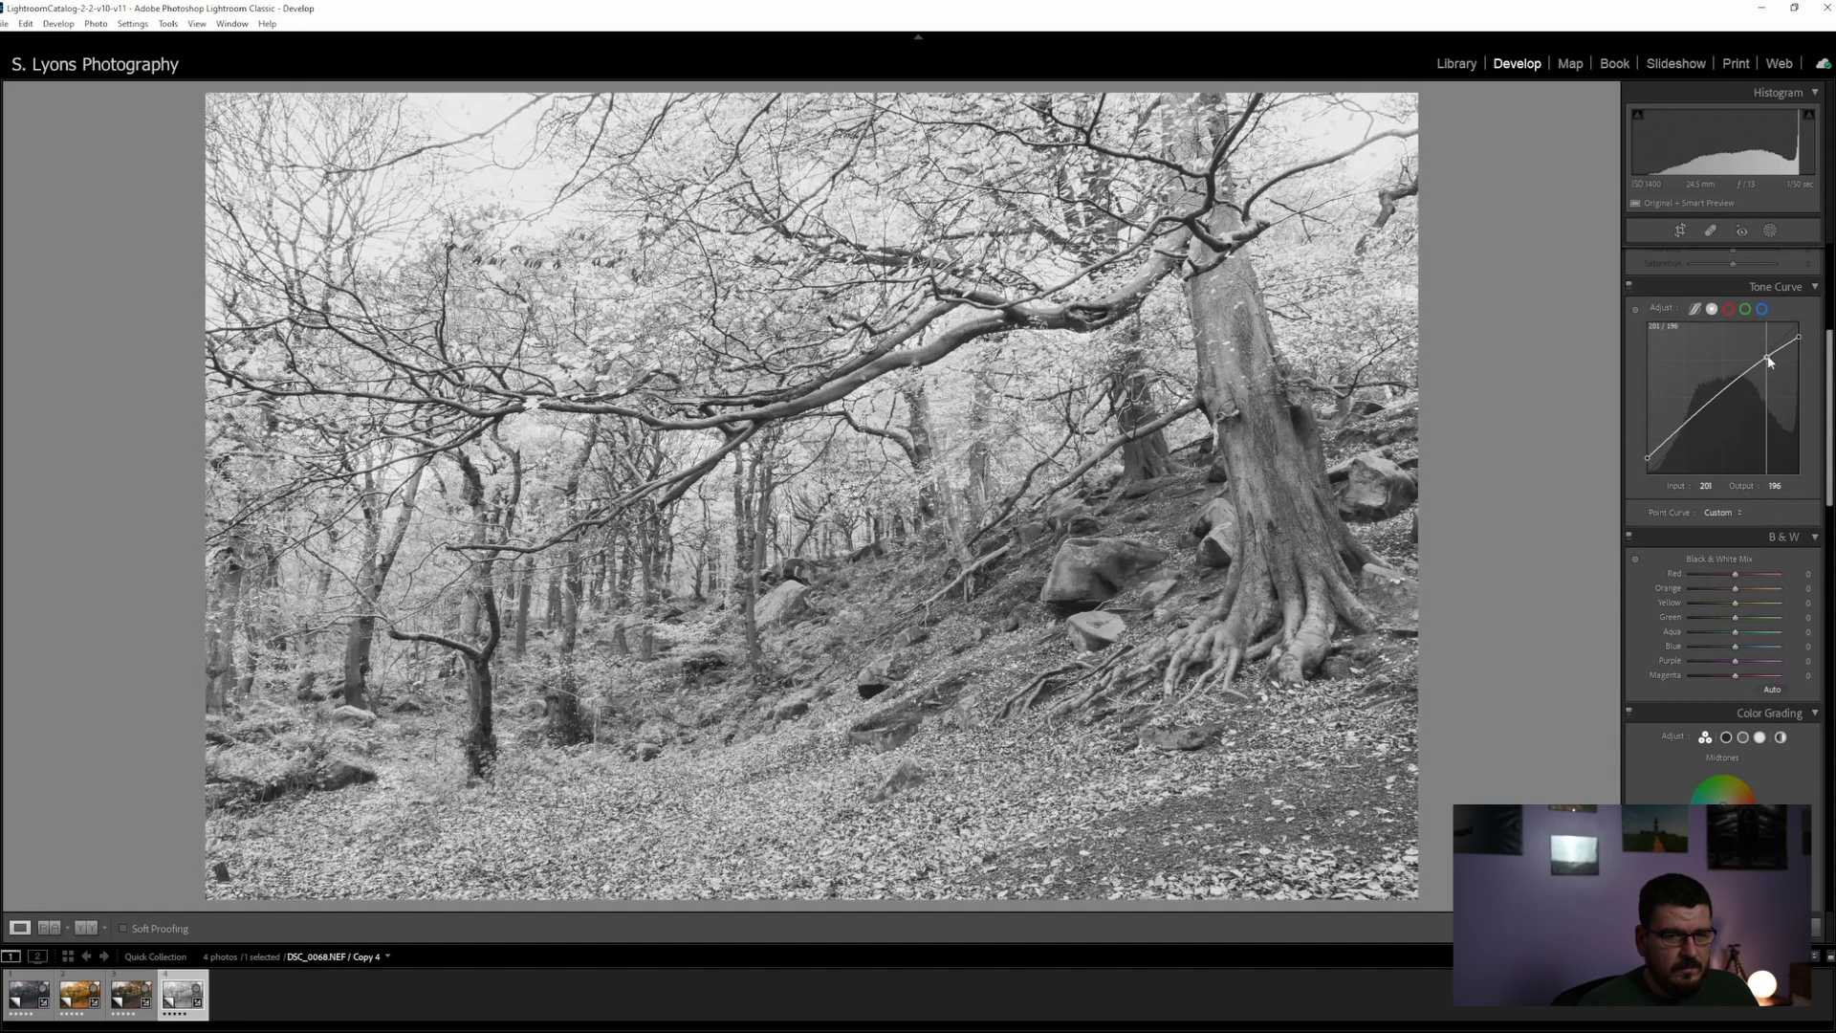
left_click_drag(1673, 435, 1683, 450)
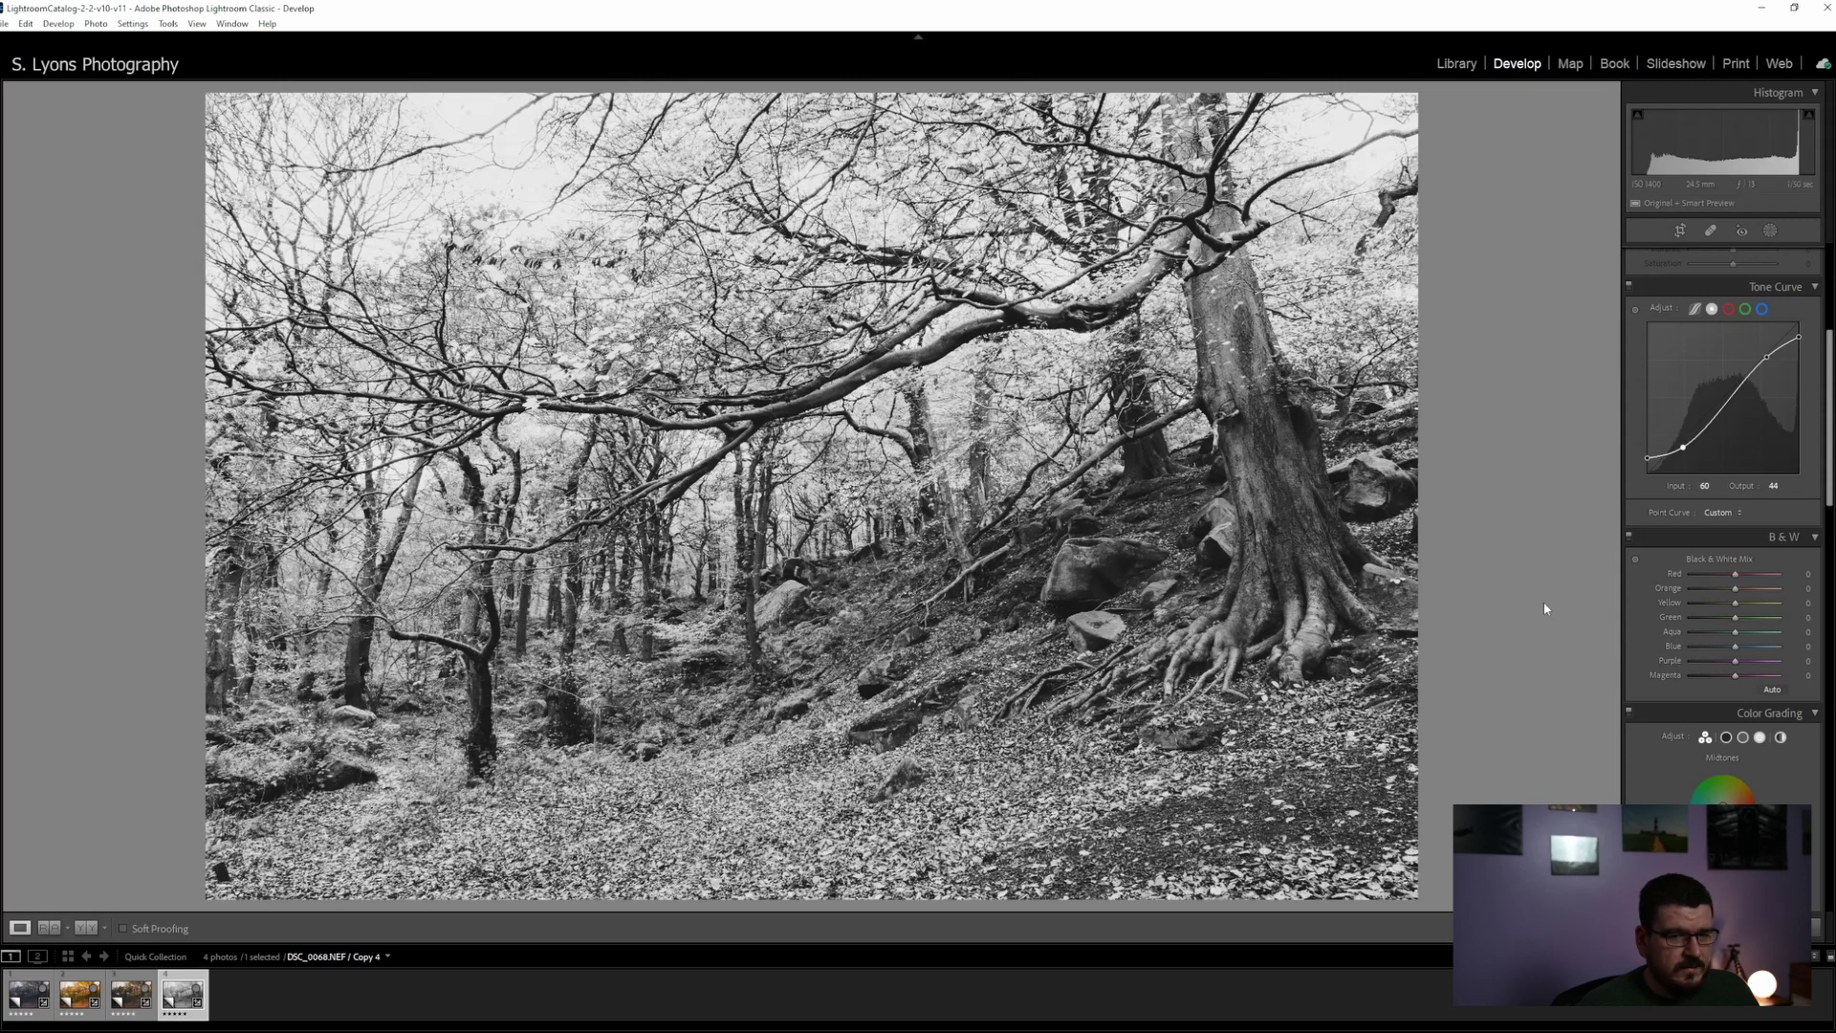
Set the black-and-white mix to orange −43, yellow −48 and green +42, with red reset to 0
scroll(1679, 567, "down", 3)
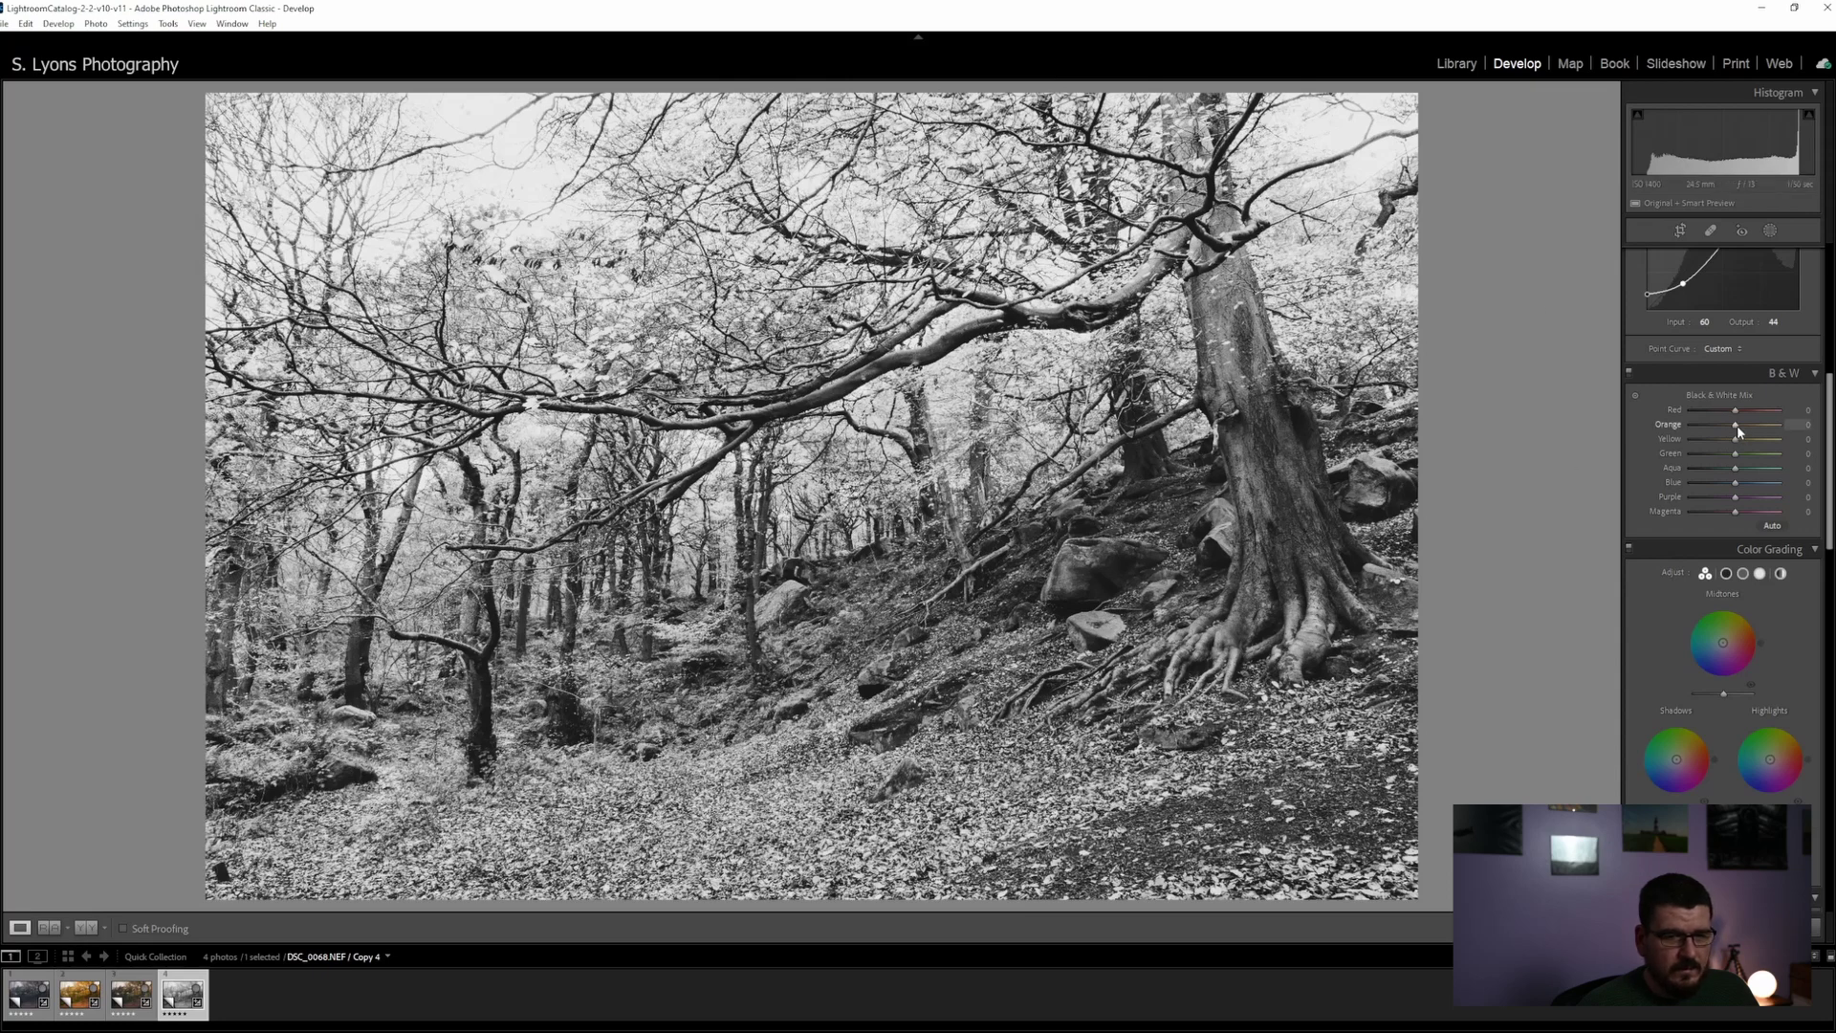
left_click_drag(1736, 425, 1758, 458)
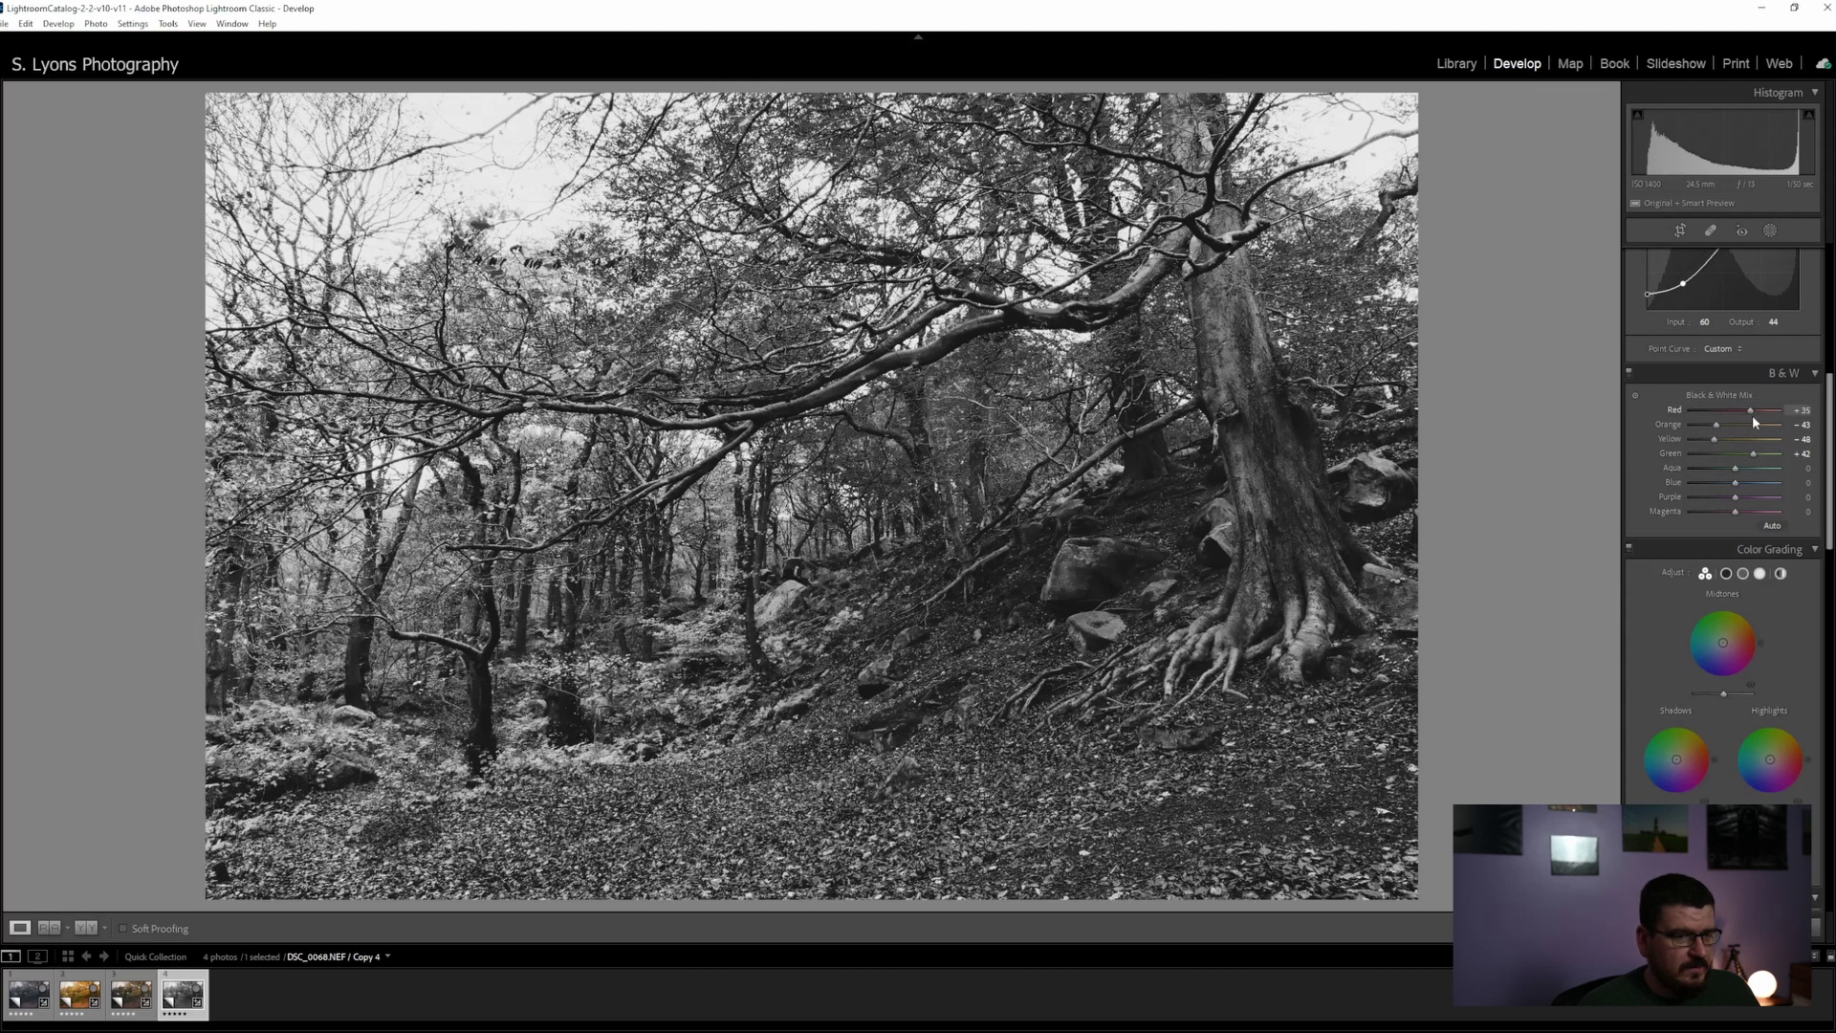
double_click(1673, 409)
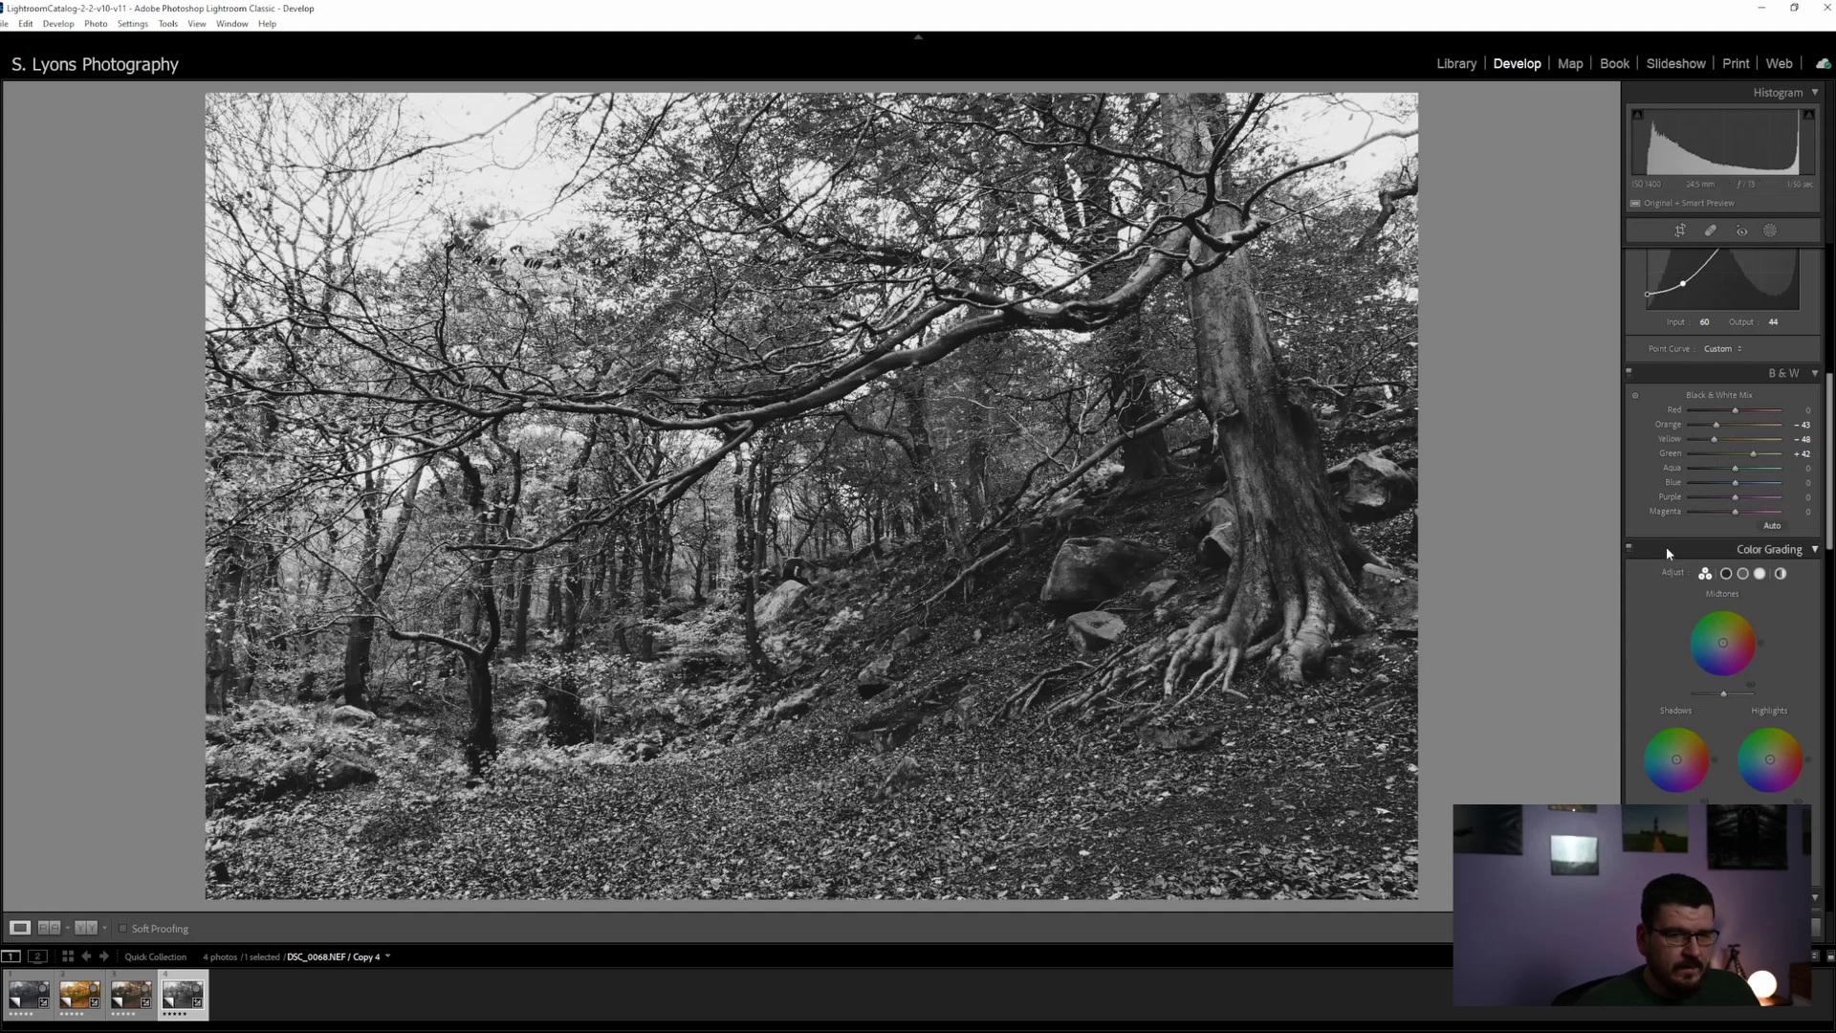
Set the black-and-white copy's highlights to +4 and shadows to +33
scroll(1666, 548, "up", 5)
left_click_drag(1731, 446, 1746, 460)
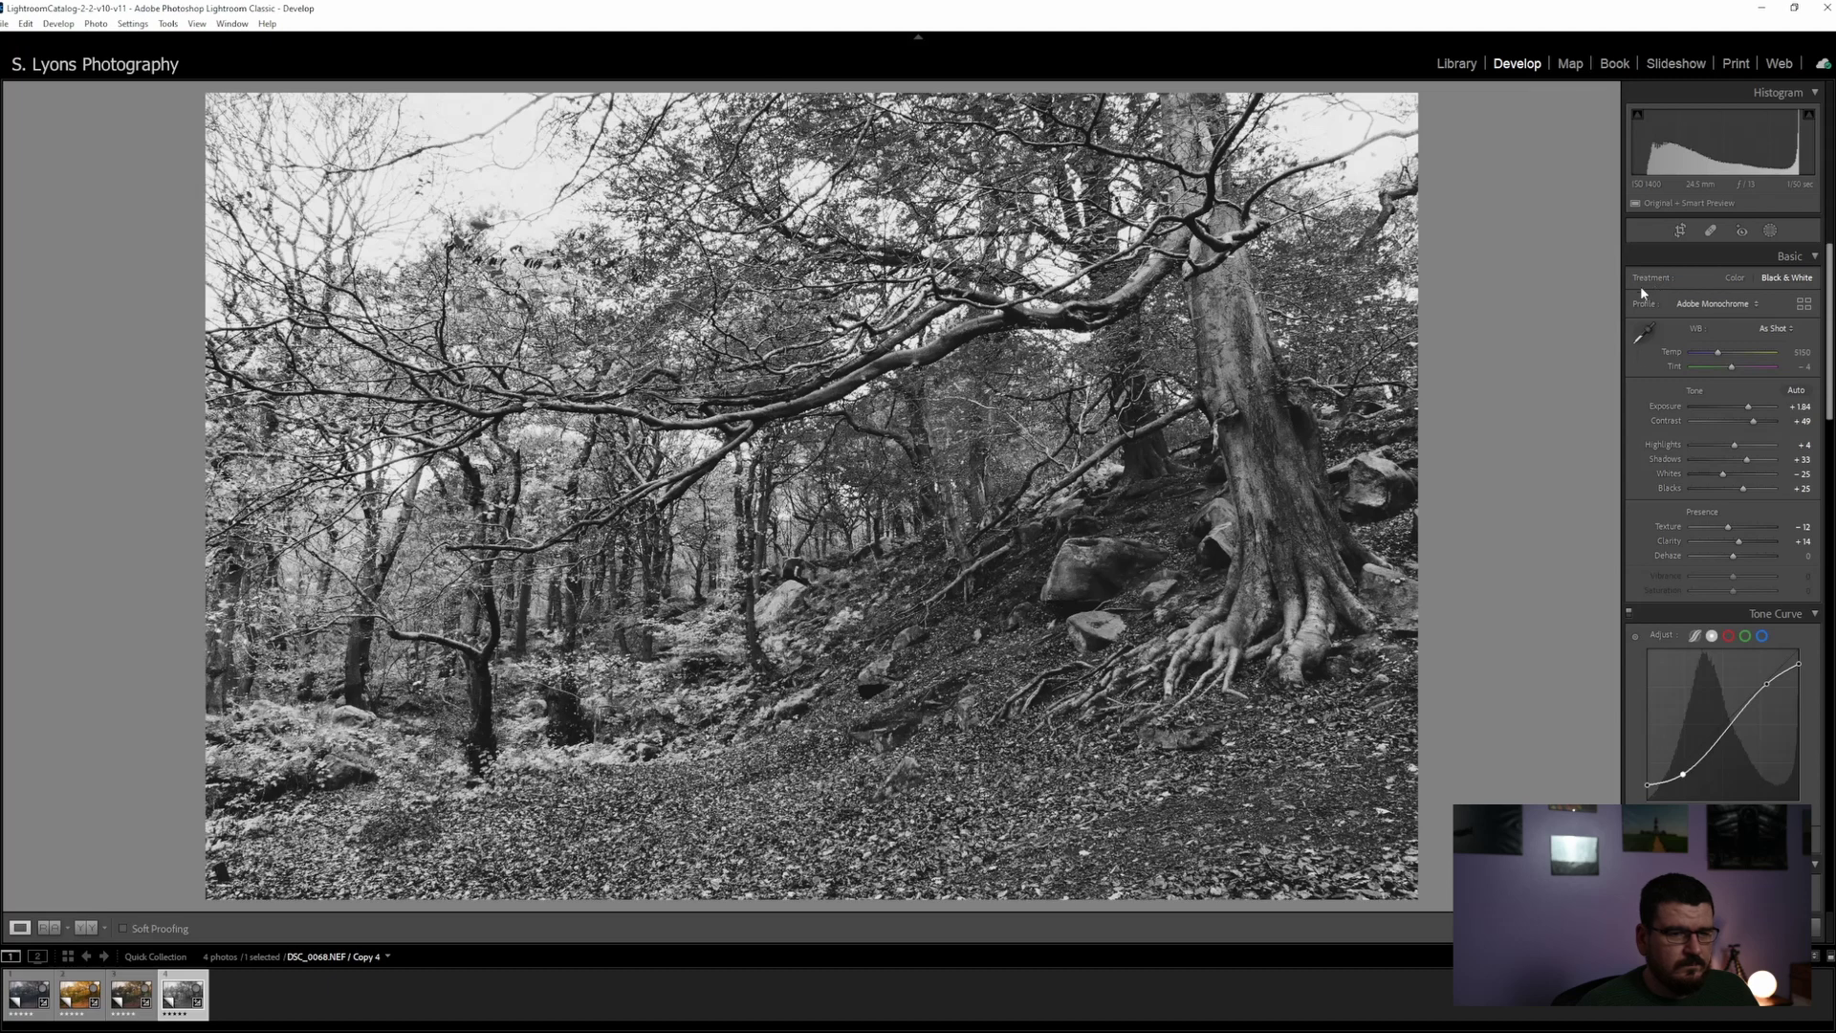
Brush a new mask with exposure 2.00 over the large tree's trunk and roots to brighten them, and finish masking
left_click(1770, 230)
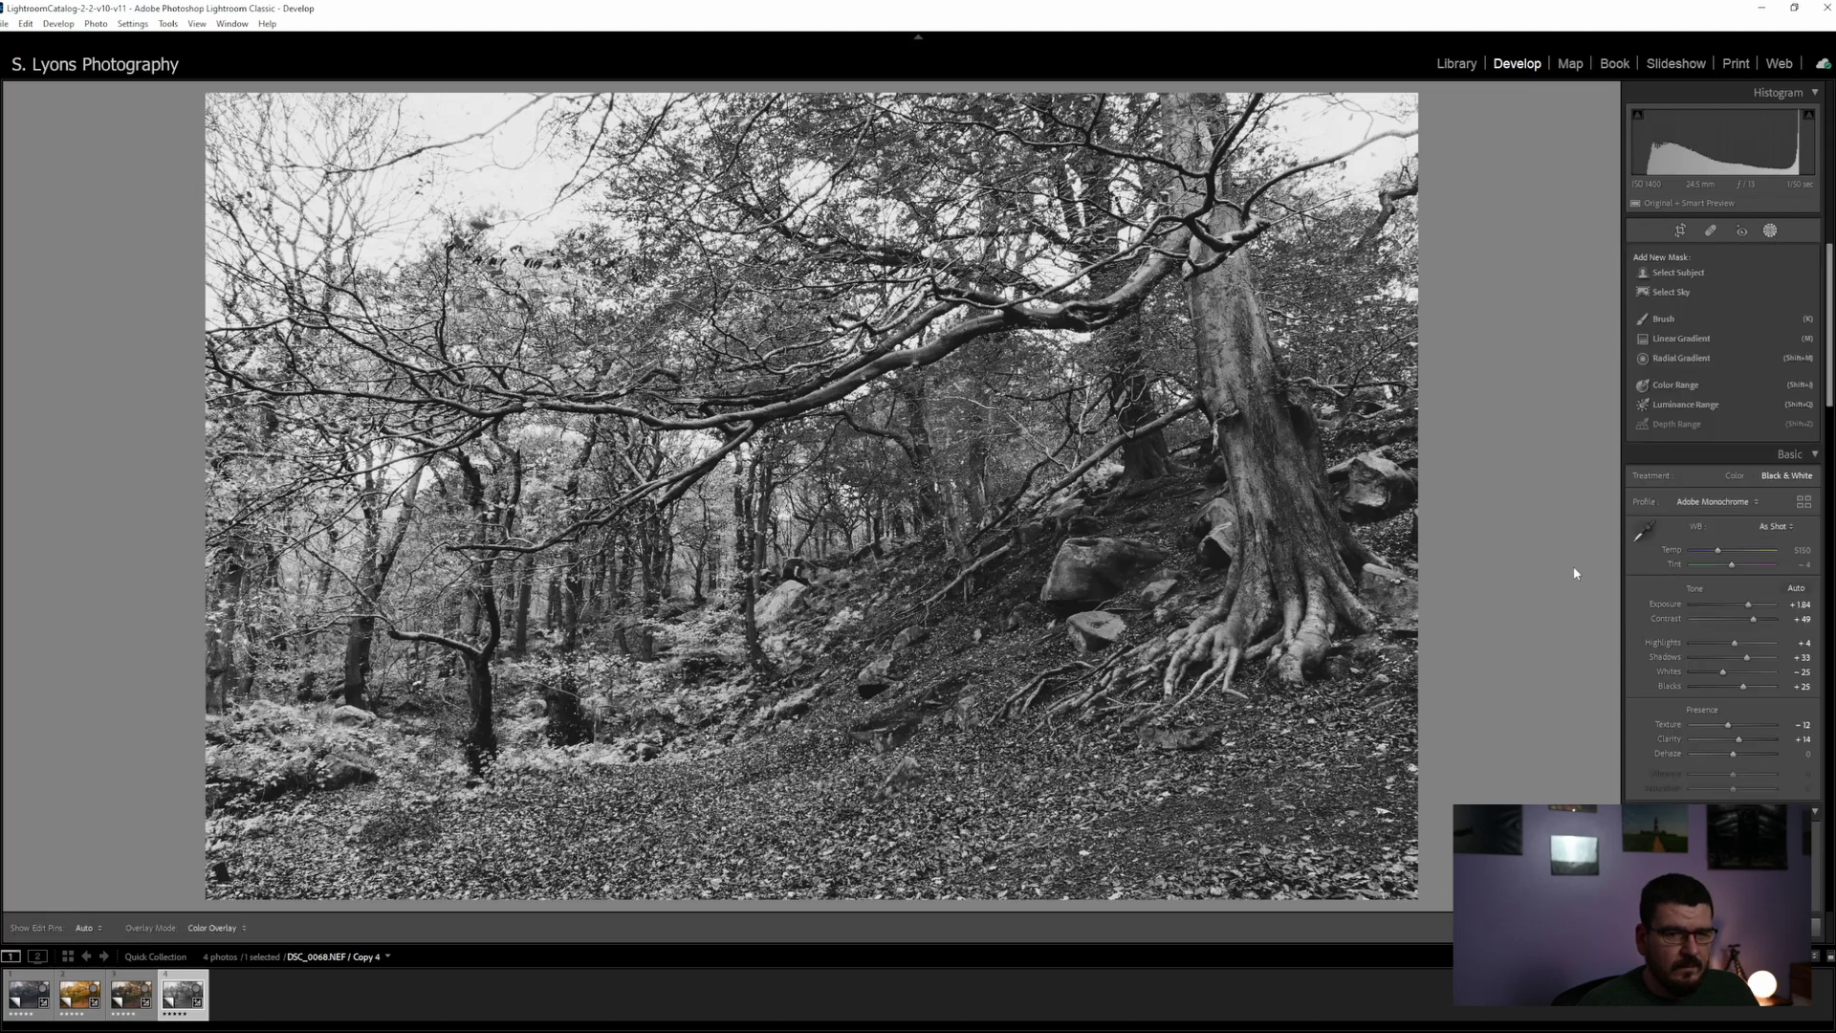
left_click(1666, 319)
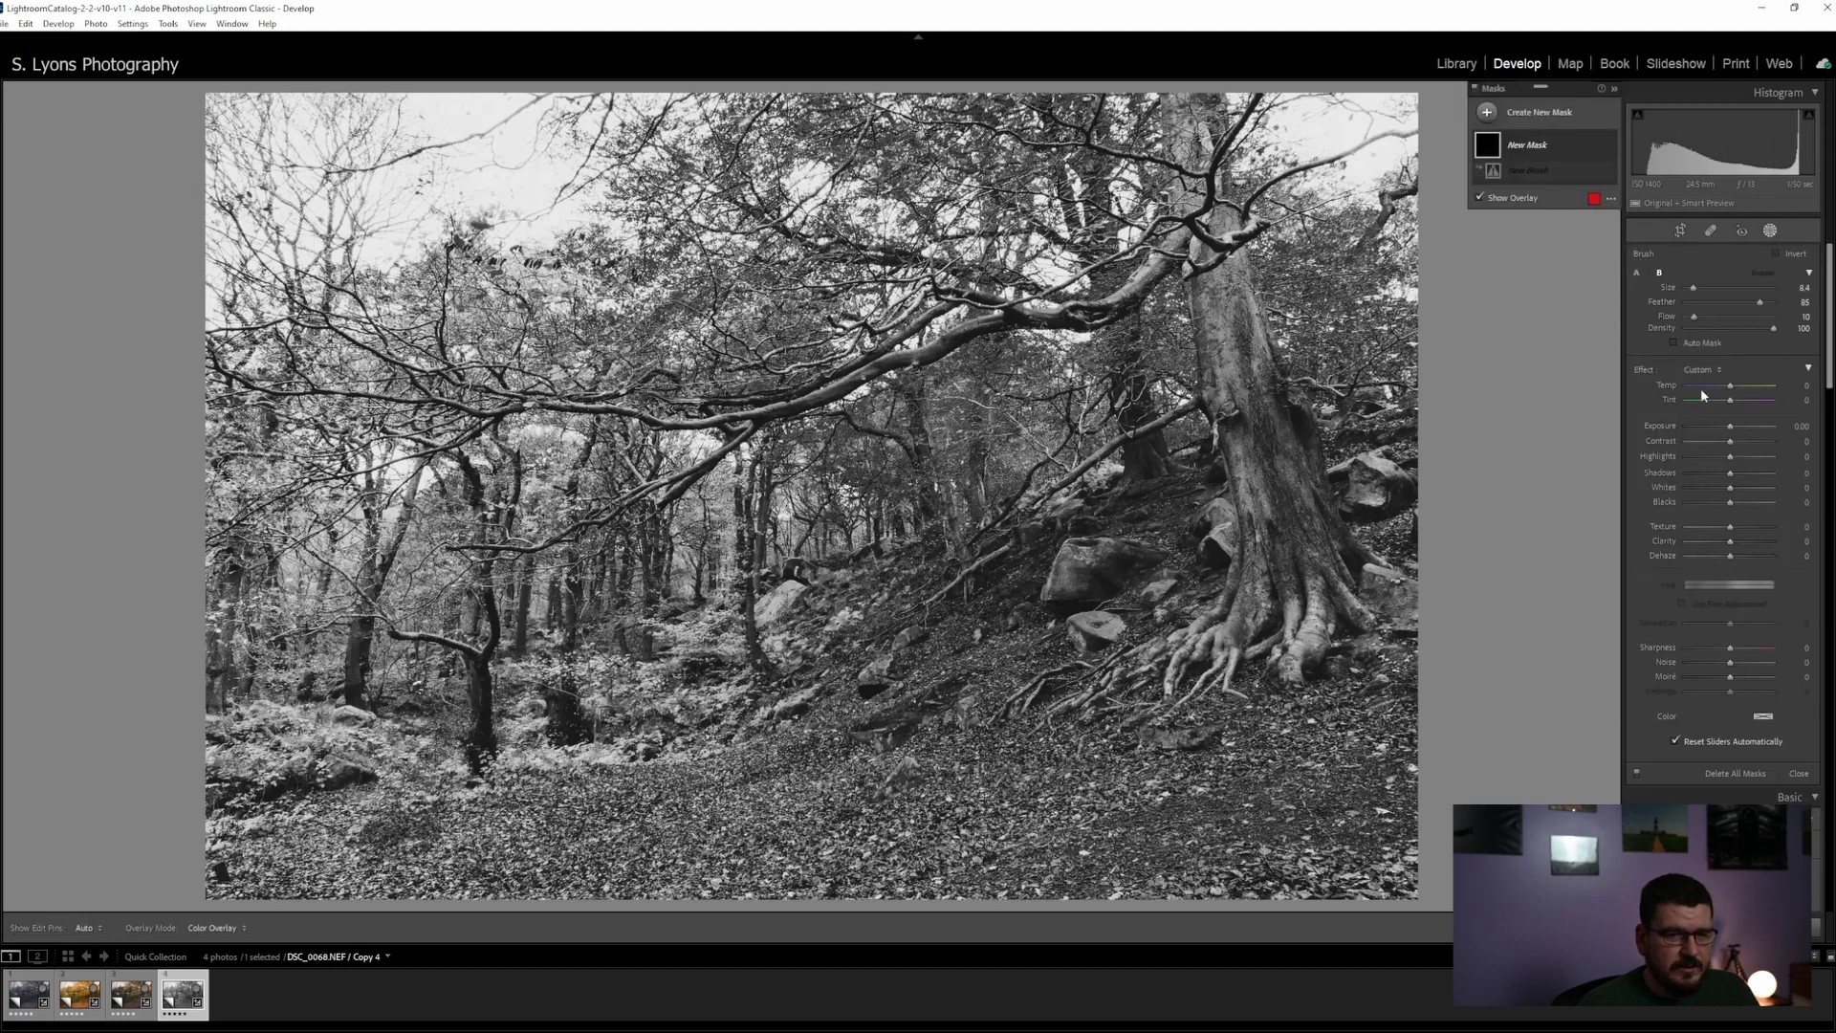
left_click(1802, 426)
type("2")
key("Return")
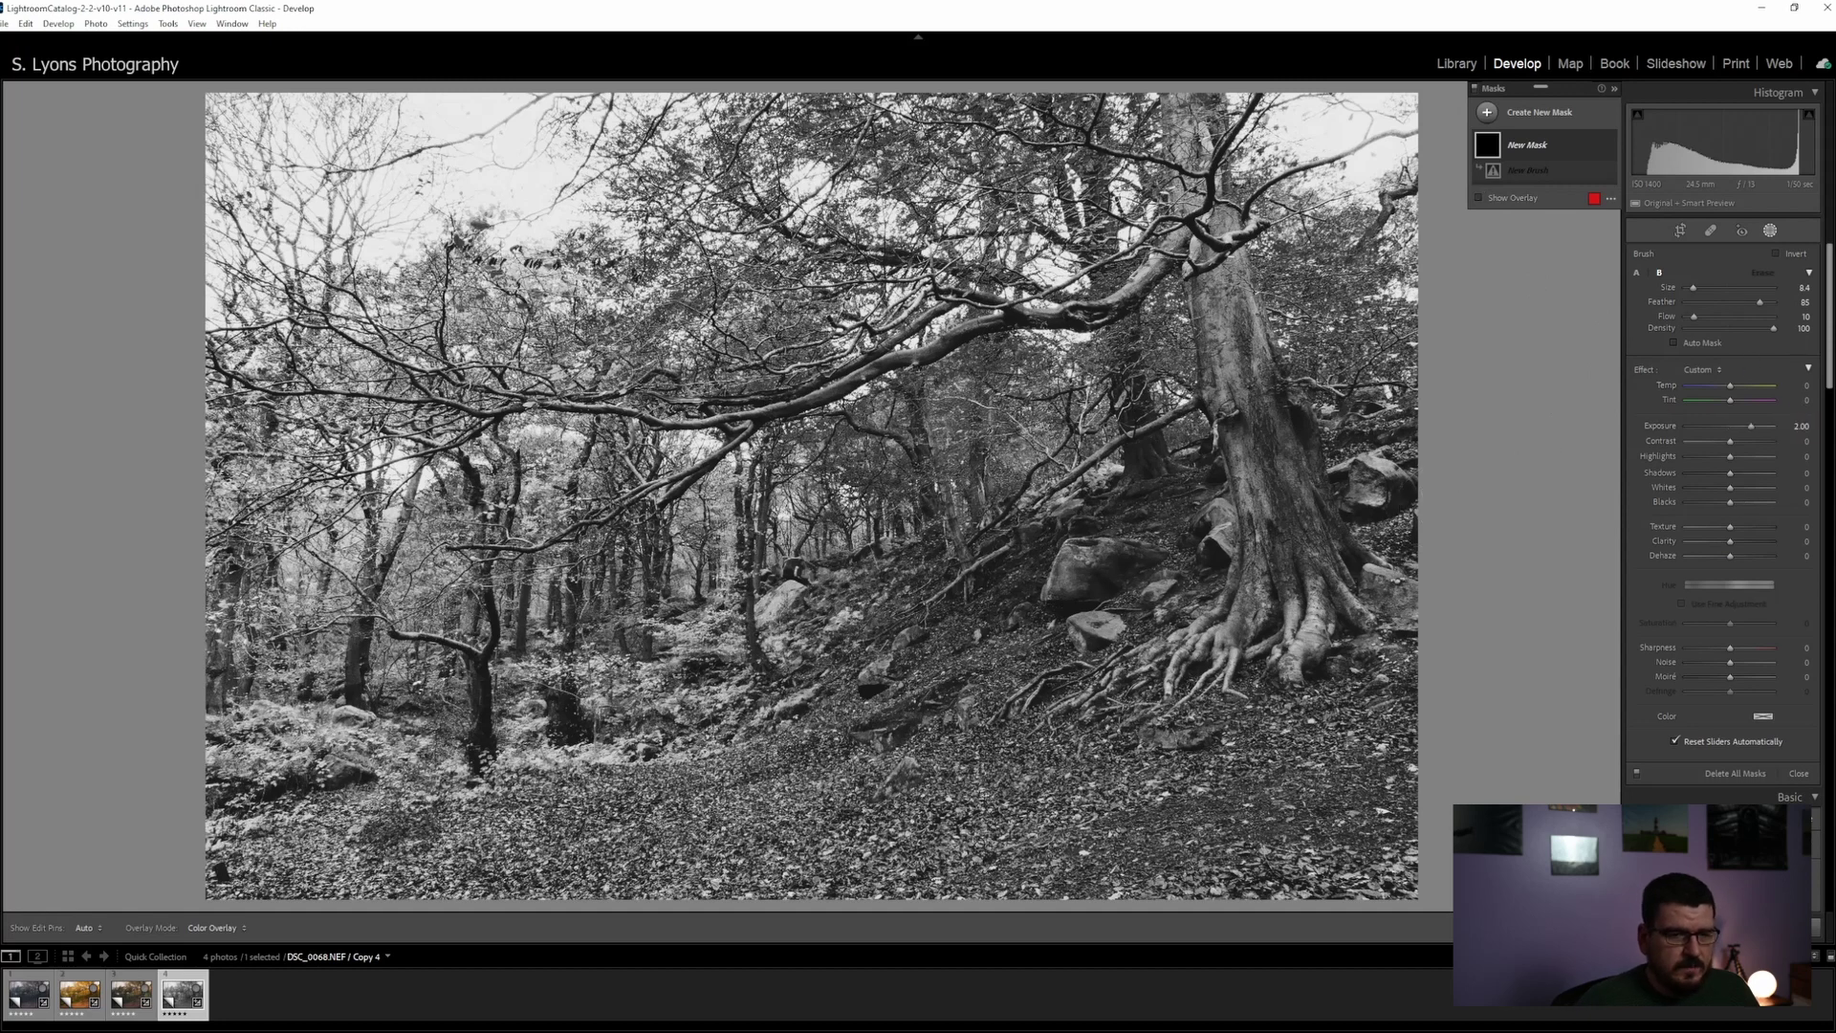
key("h")
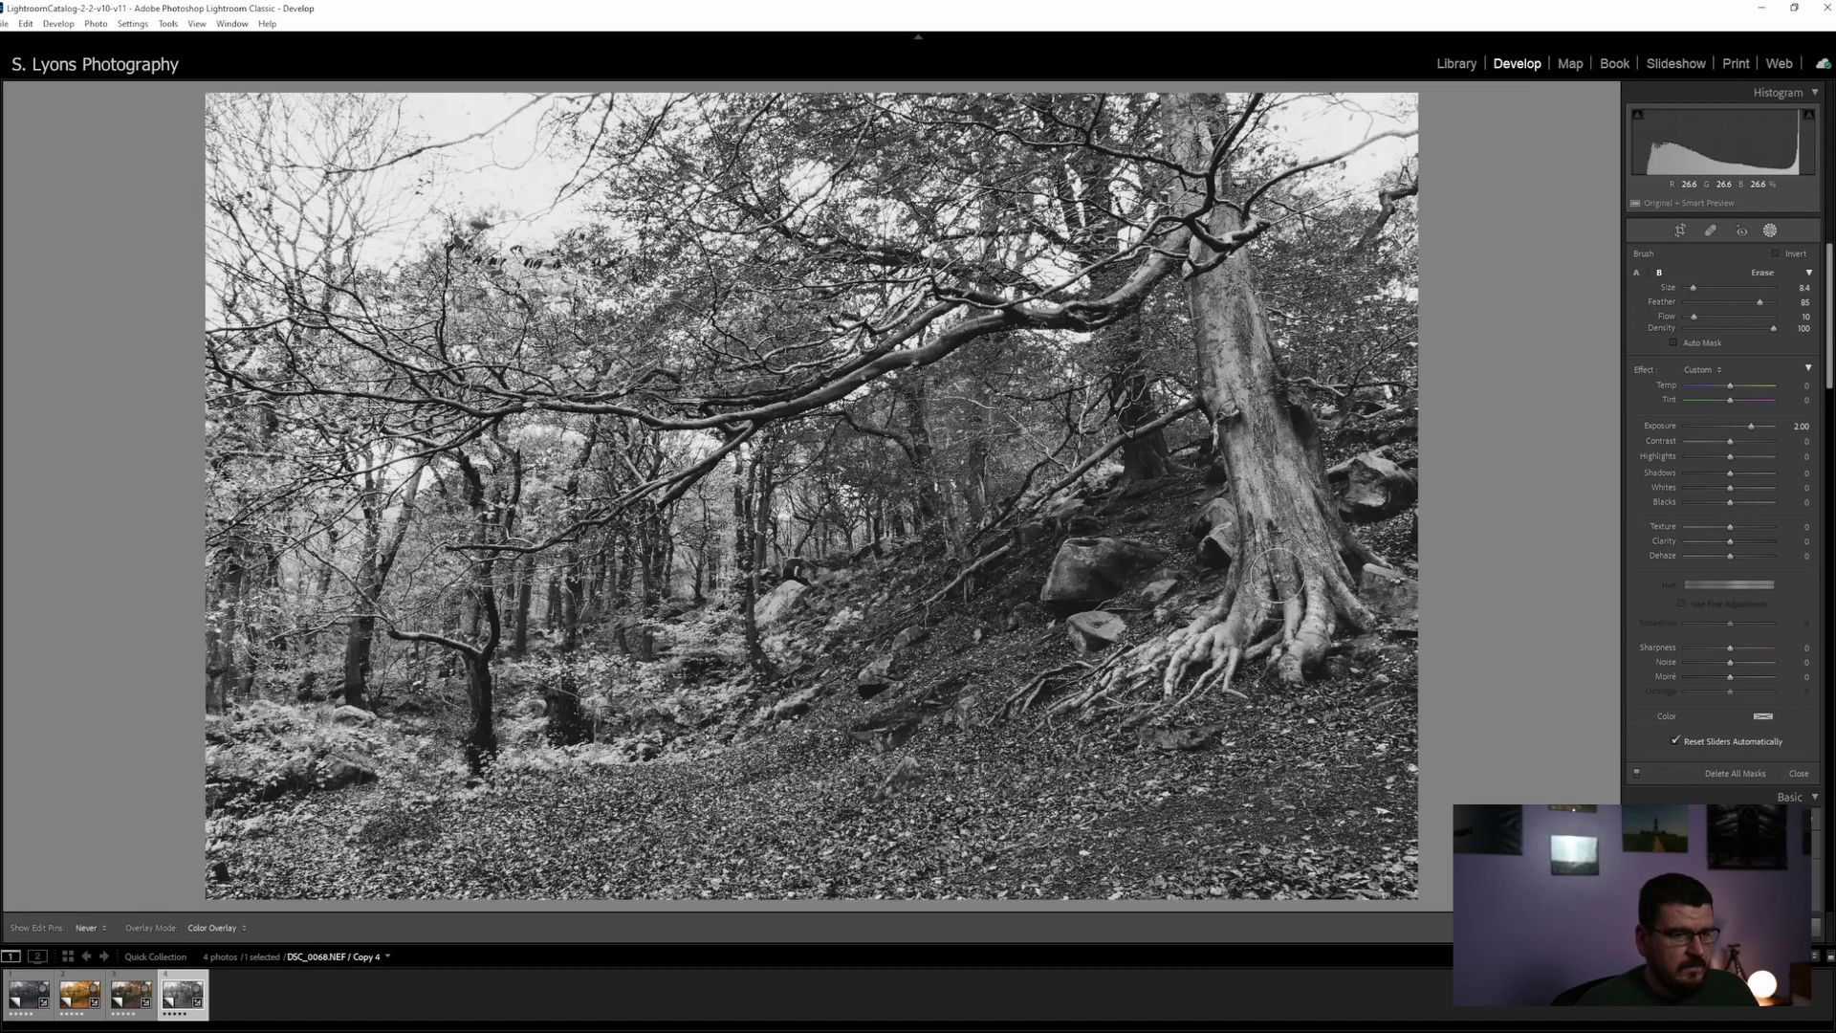
key("h")
left_click(1771, 231)
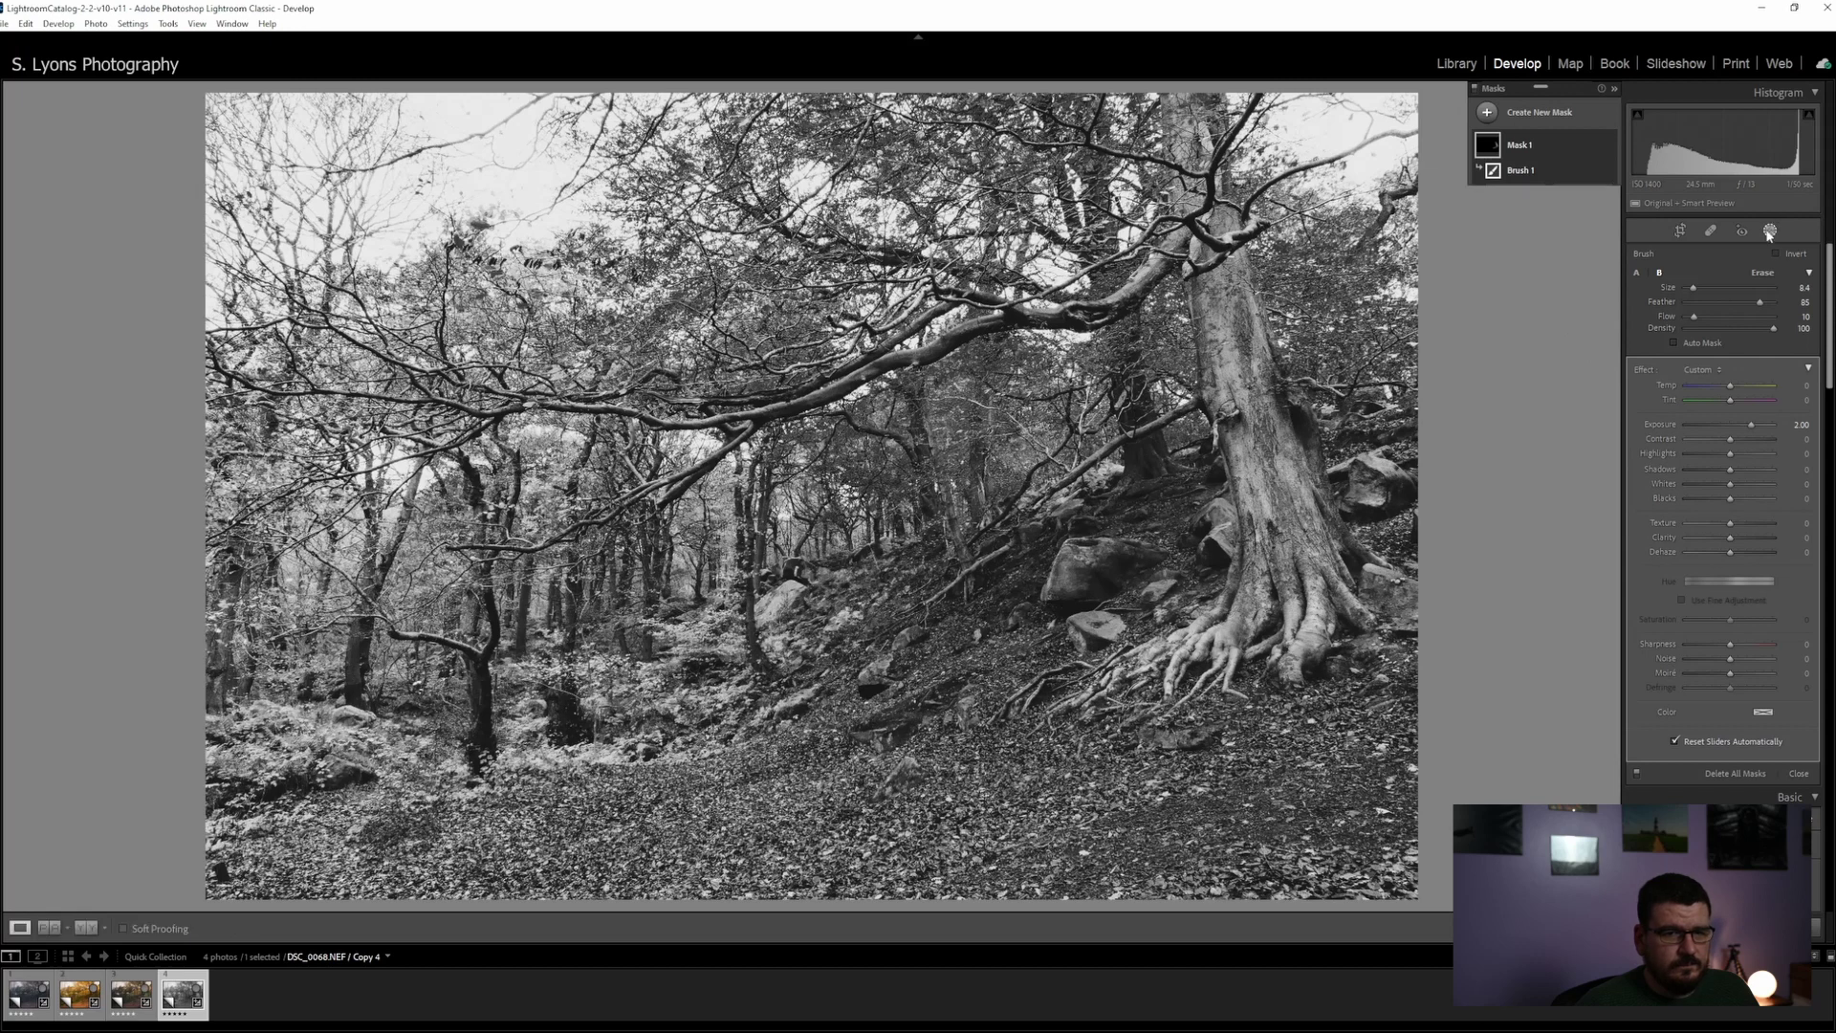
Grade the shadows warm orange at hue 45, saturation 21 and the highlights faintly green, and compare with the unedited photo
scroll(1678, 430, "down", 10)
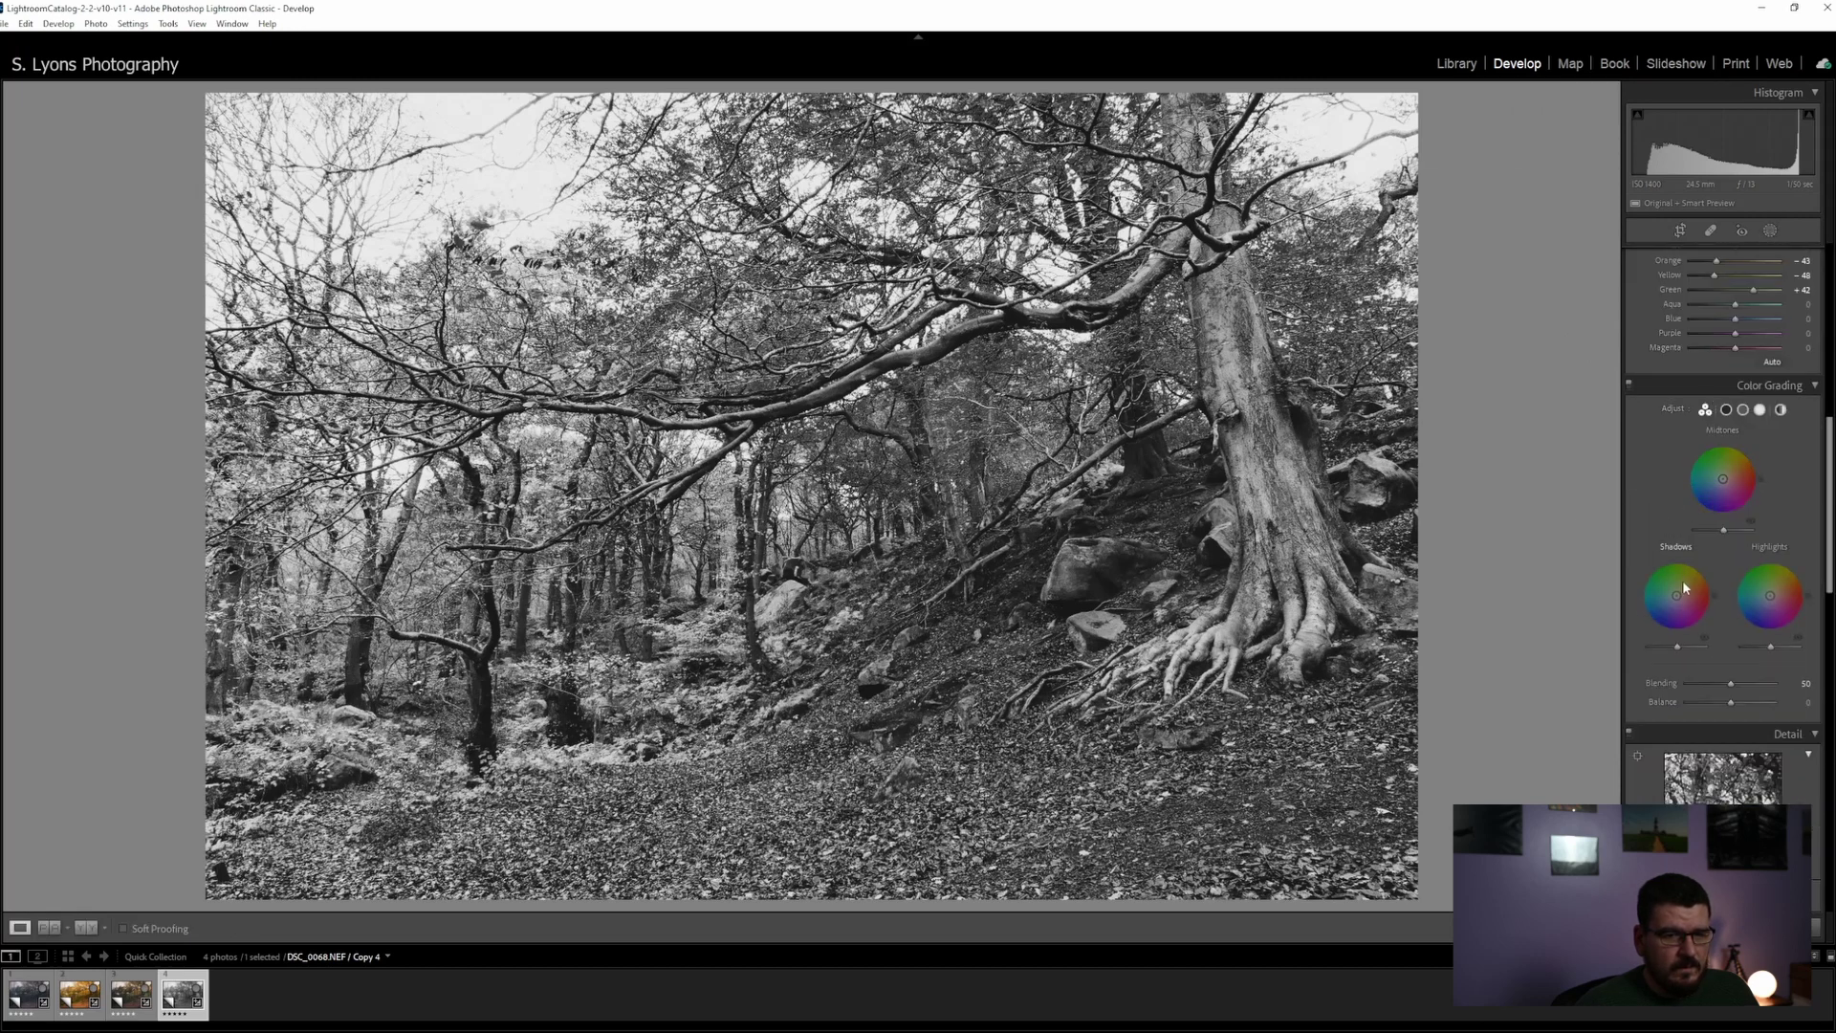
left_click_drag(1685, 595, 1681, 591)
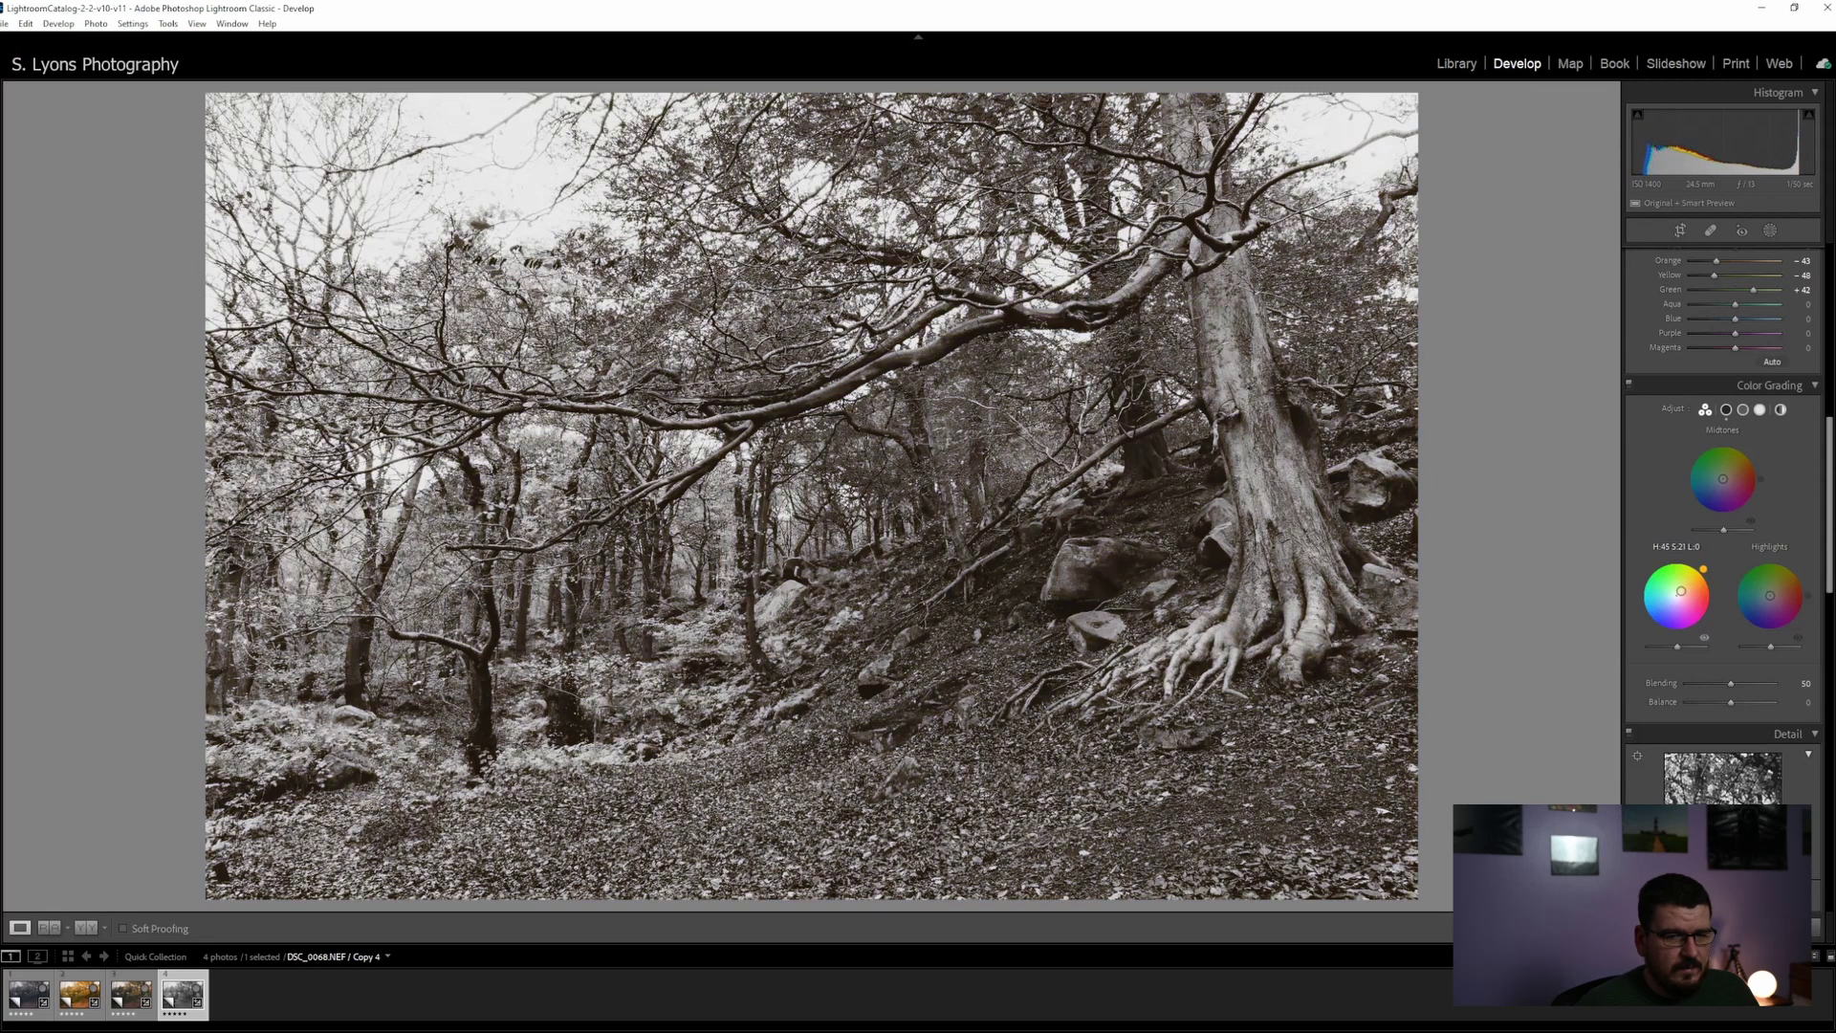
left_click_drag(1770, 594, 1769, 593)
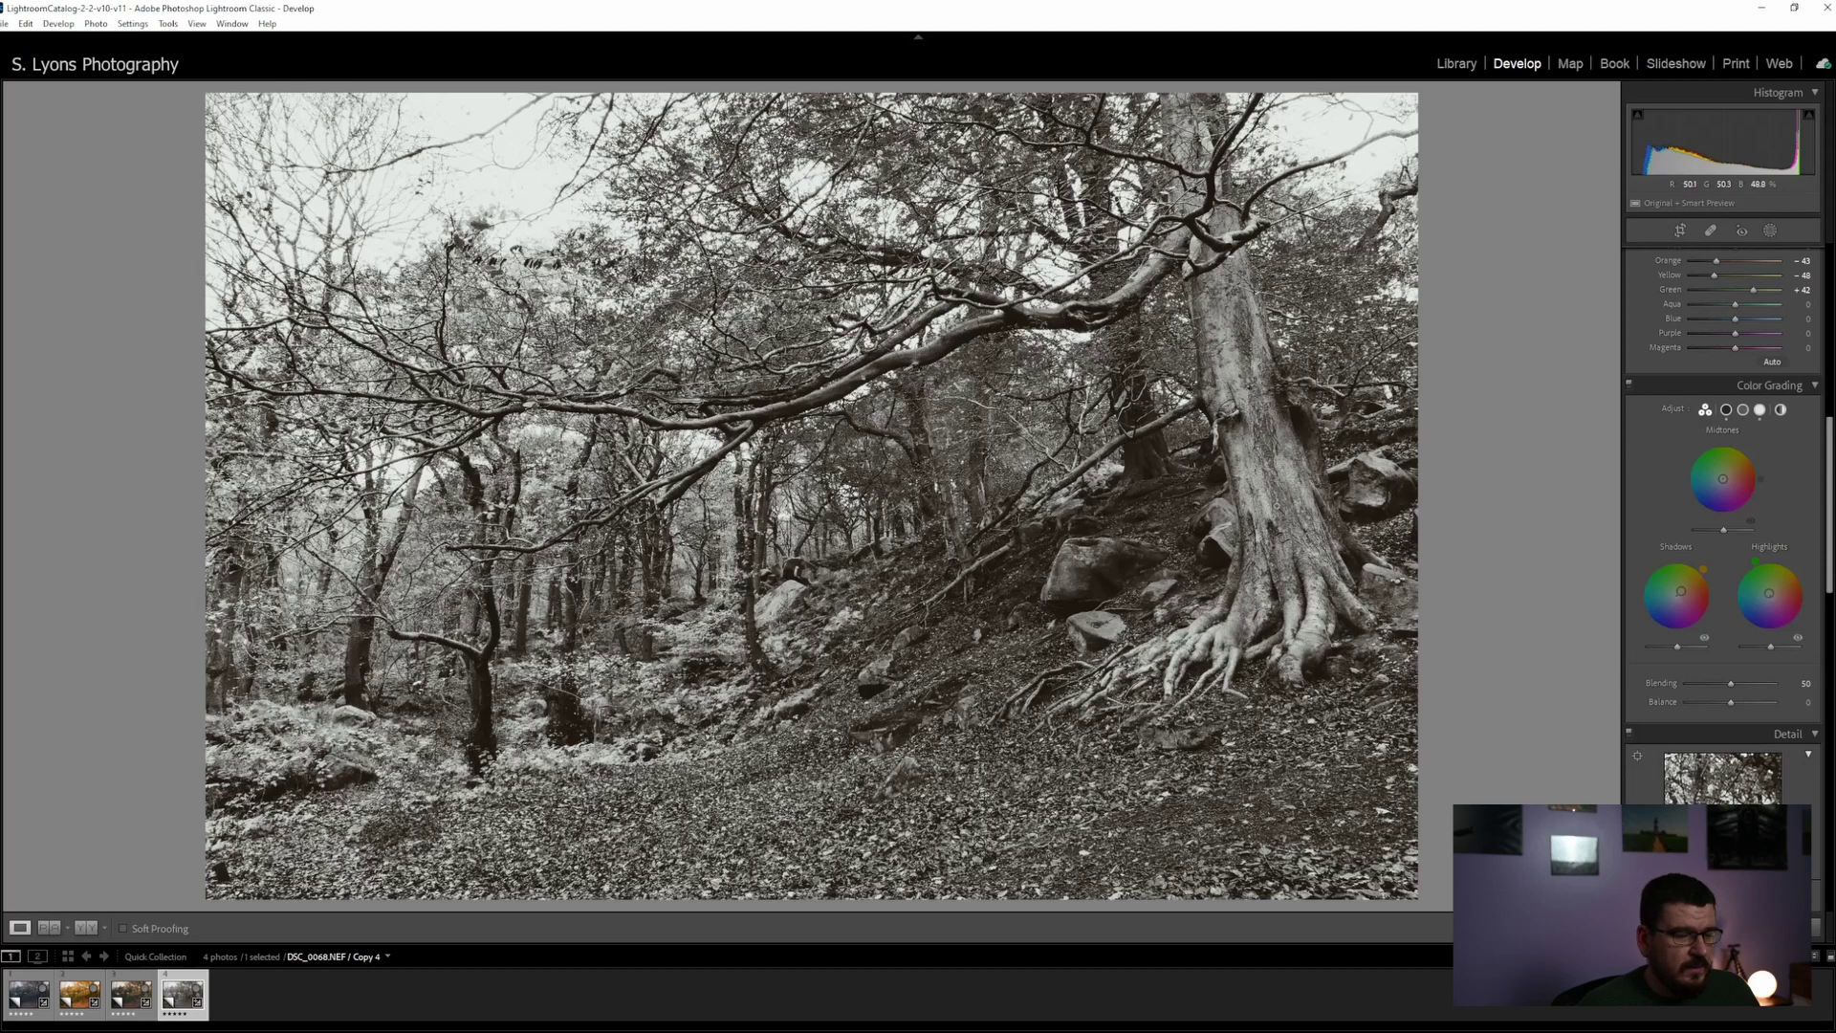
key("backslash")
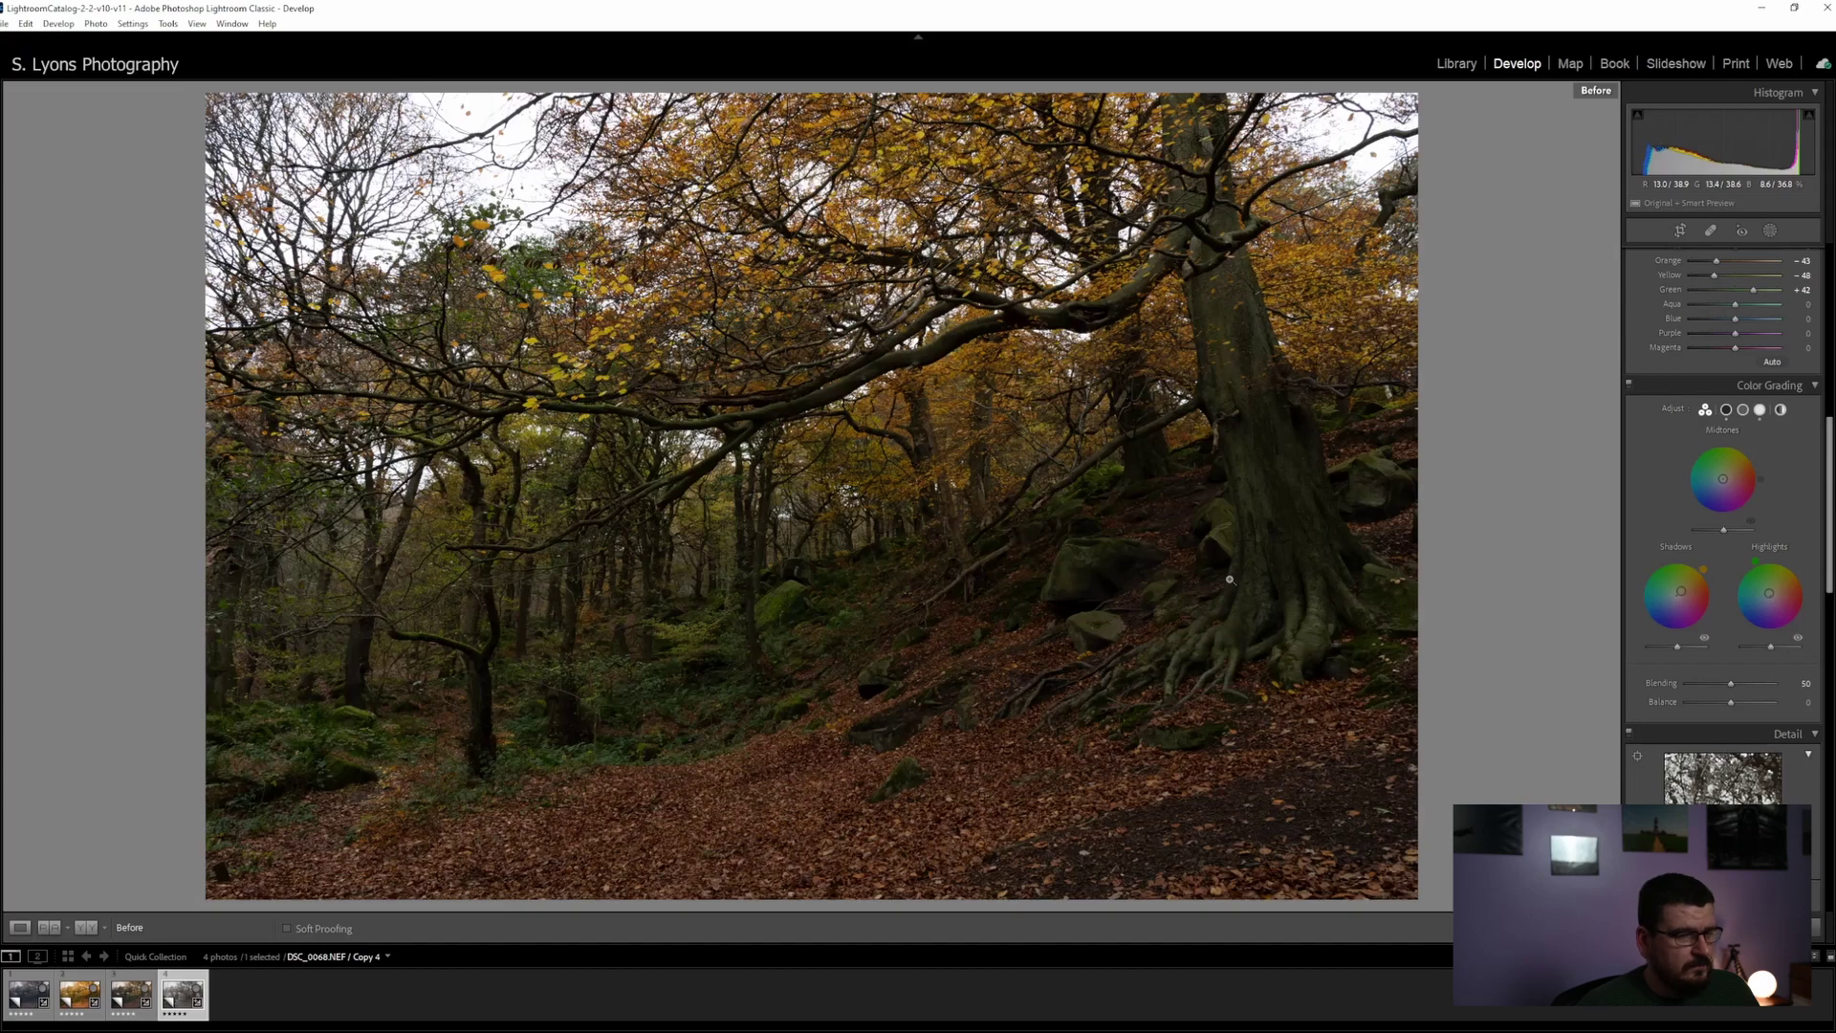
key("backslash")
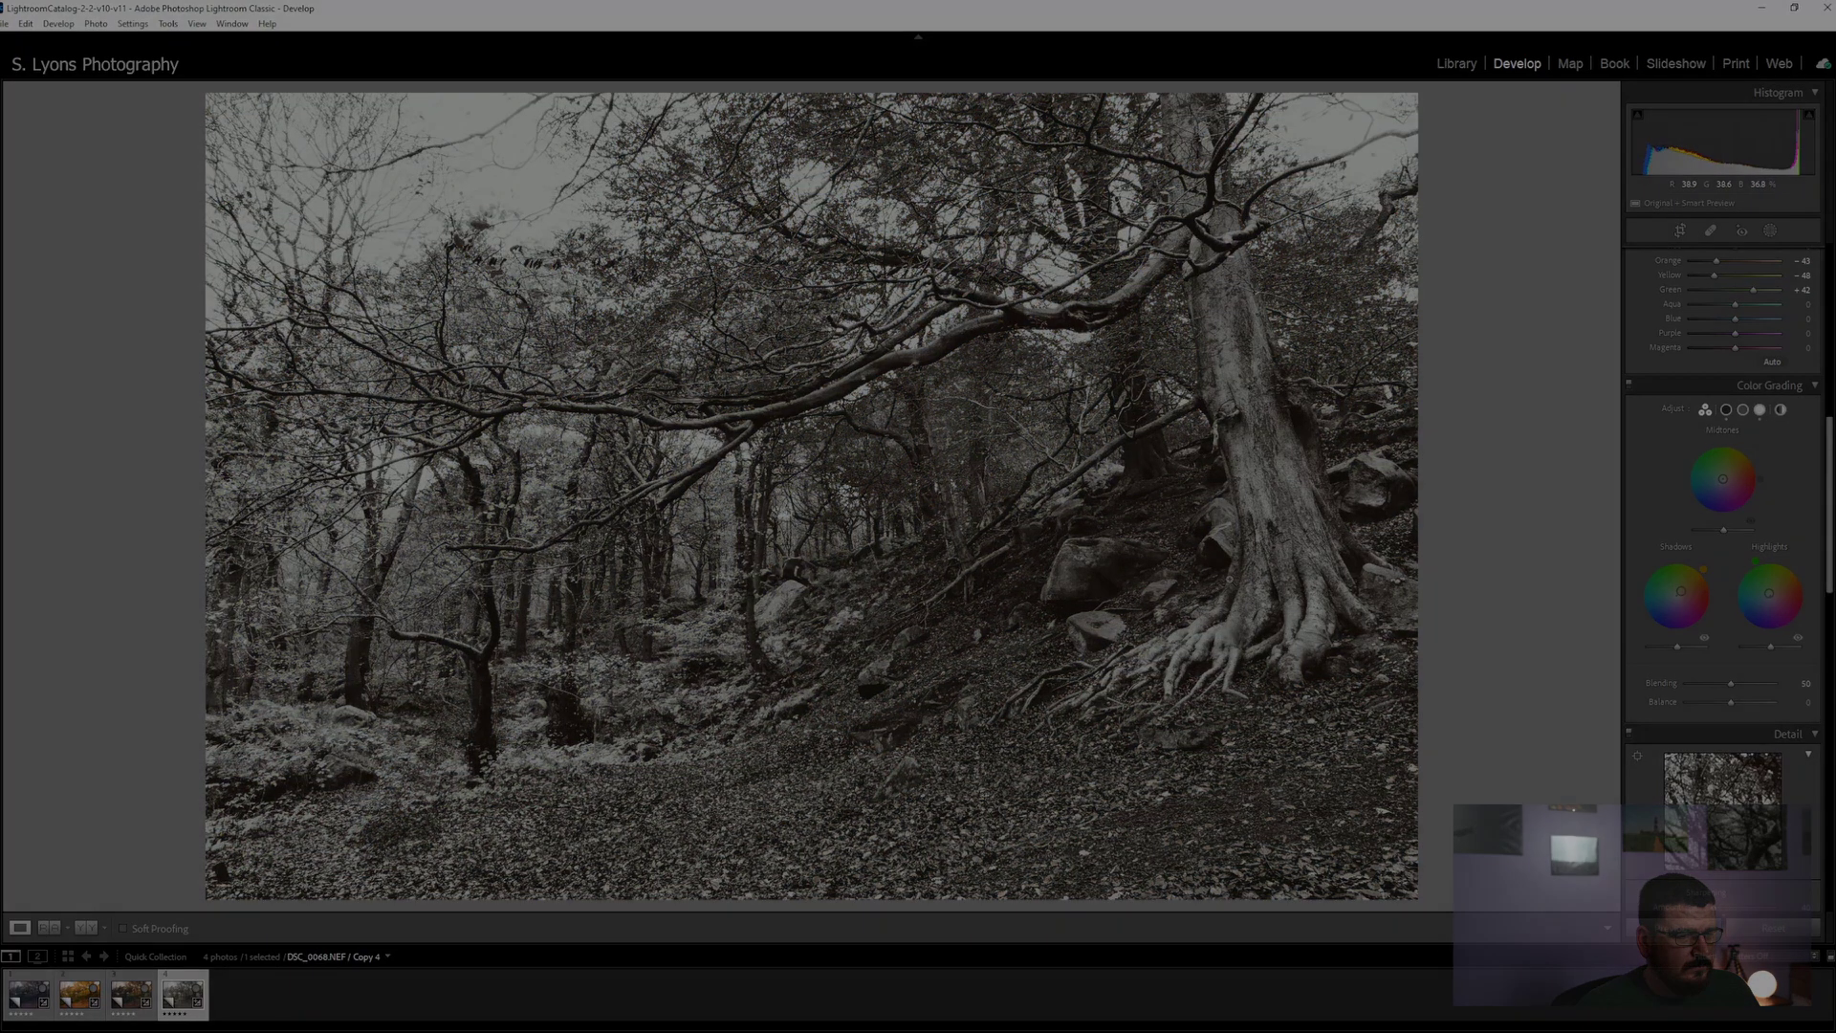